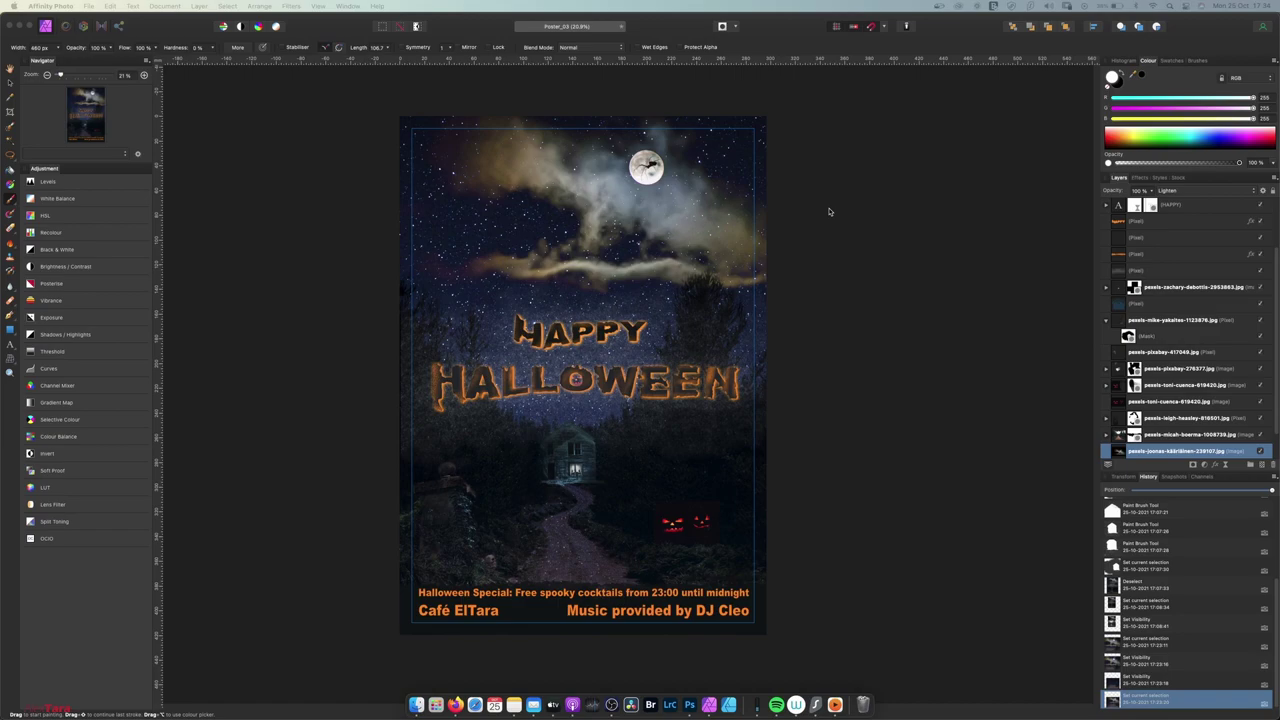
Create a new portrait A3 print document with 15 mm margins on all sides
{"action": "left_click", "coordinate": [87, 6]}
{"action": "left_click", "coordinate": [93, 21]}
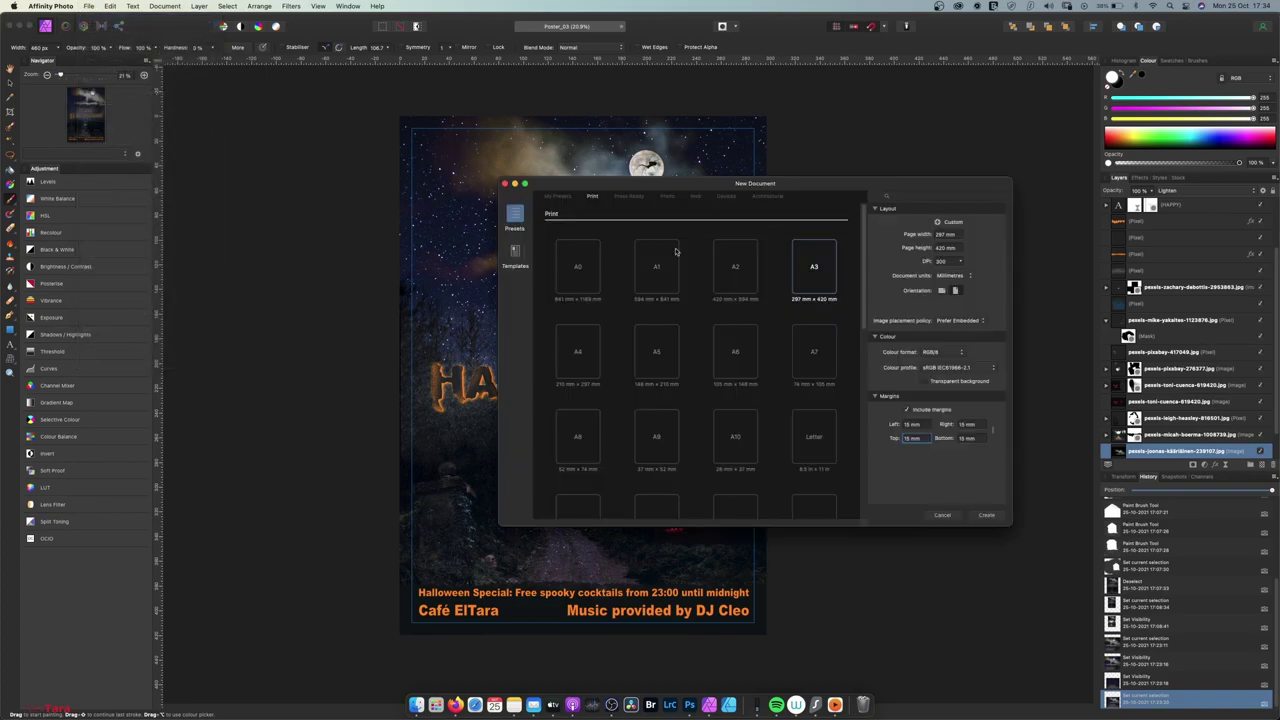
{"action": "left_click", "coordinate": [820, 277]}
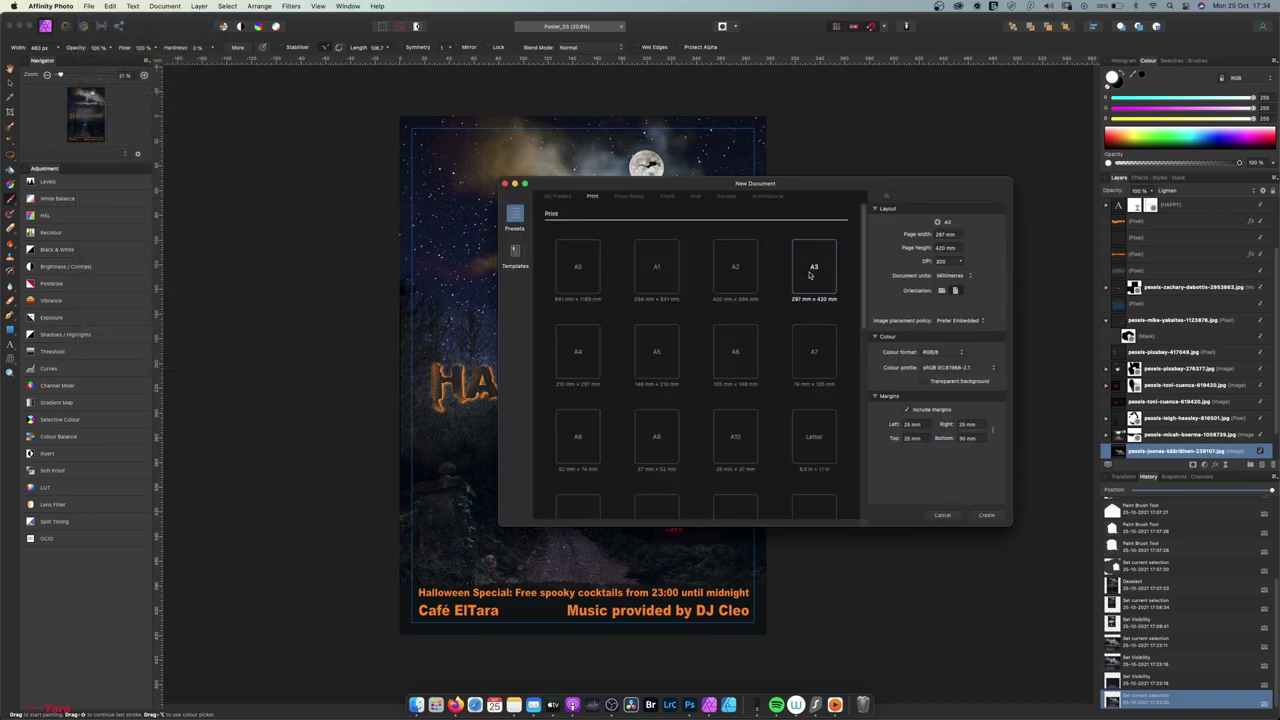
{"action": "left_click", "coordinate": [590, 197]}
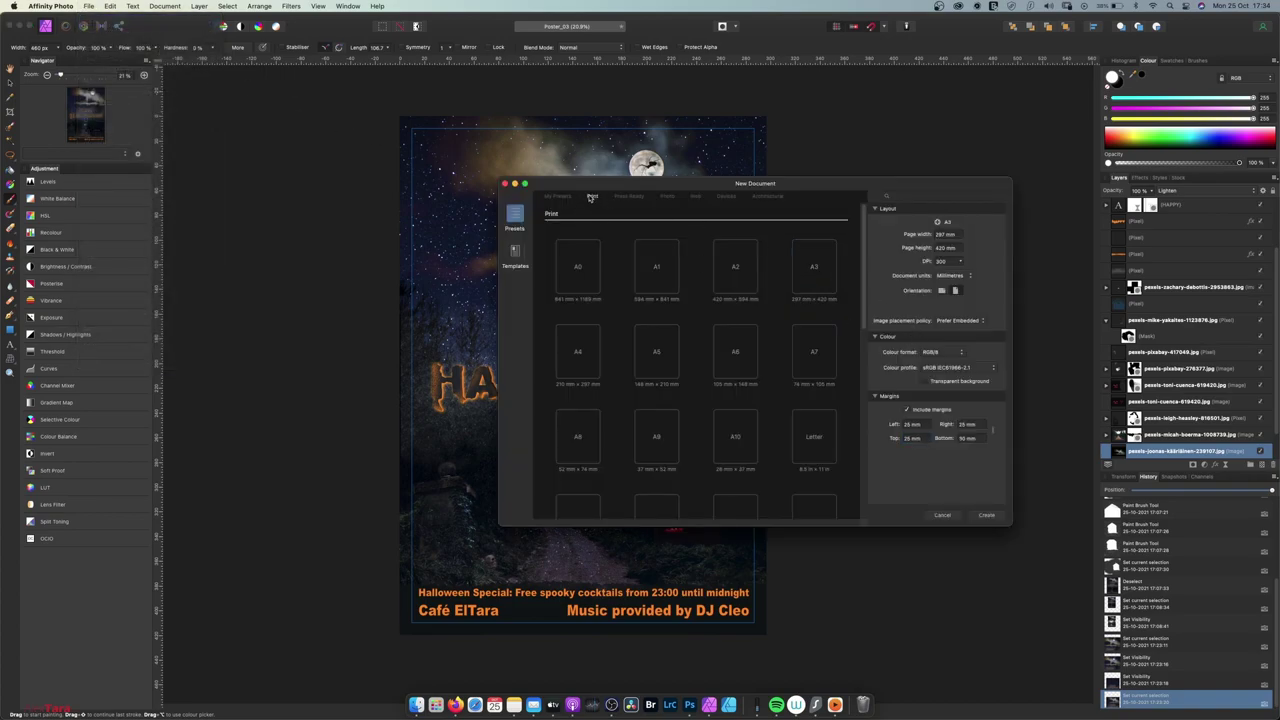
{"action": "left_click", "coordinate": [816, 269]}
{"action": "left_click", "coordinate": [921, 424]}
{"action": "key", "text": "Return"}
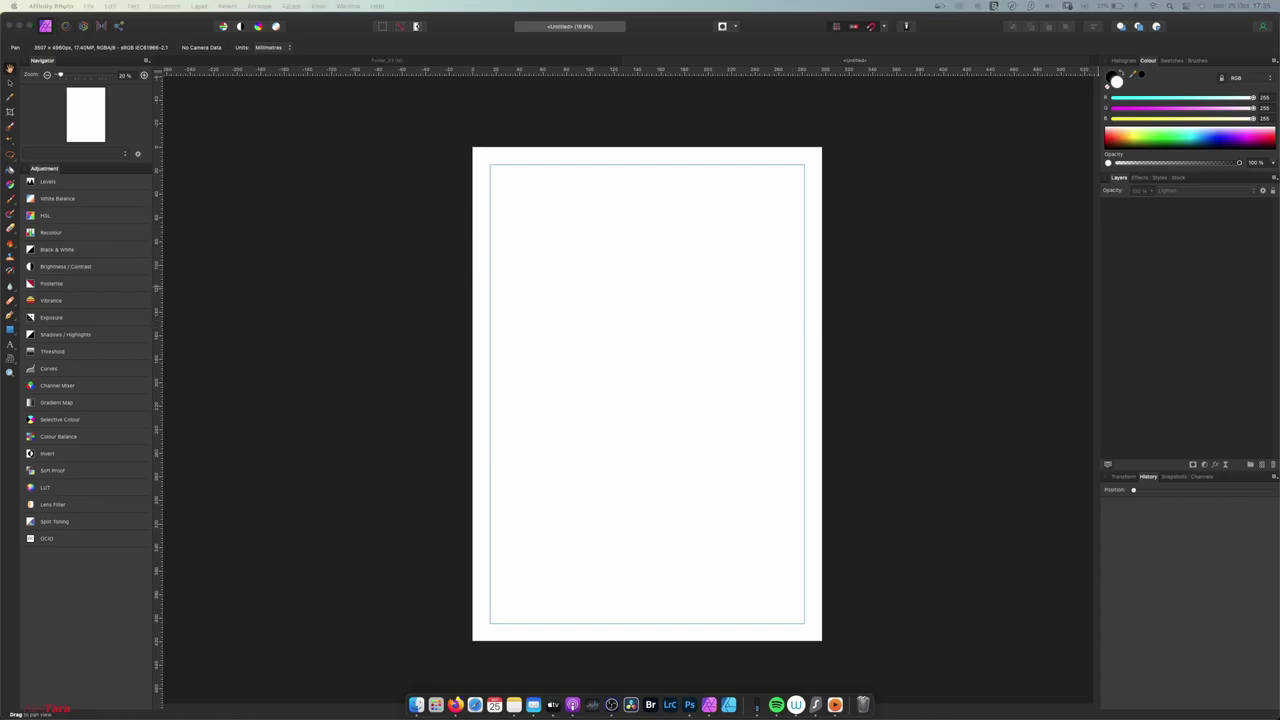
Place the starry night sky photo on the page and enlarge it to cover the whole poster
{"action": "left_click_drag", "start_coordinate": [1096, 311], "coordinate": [674, 319]}
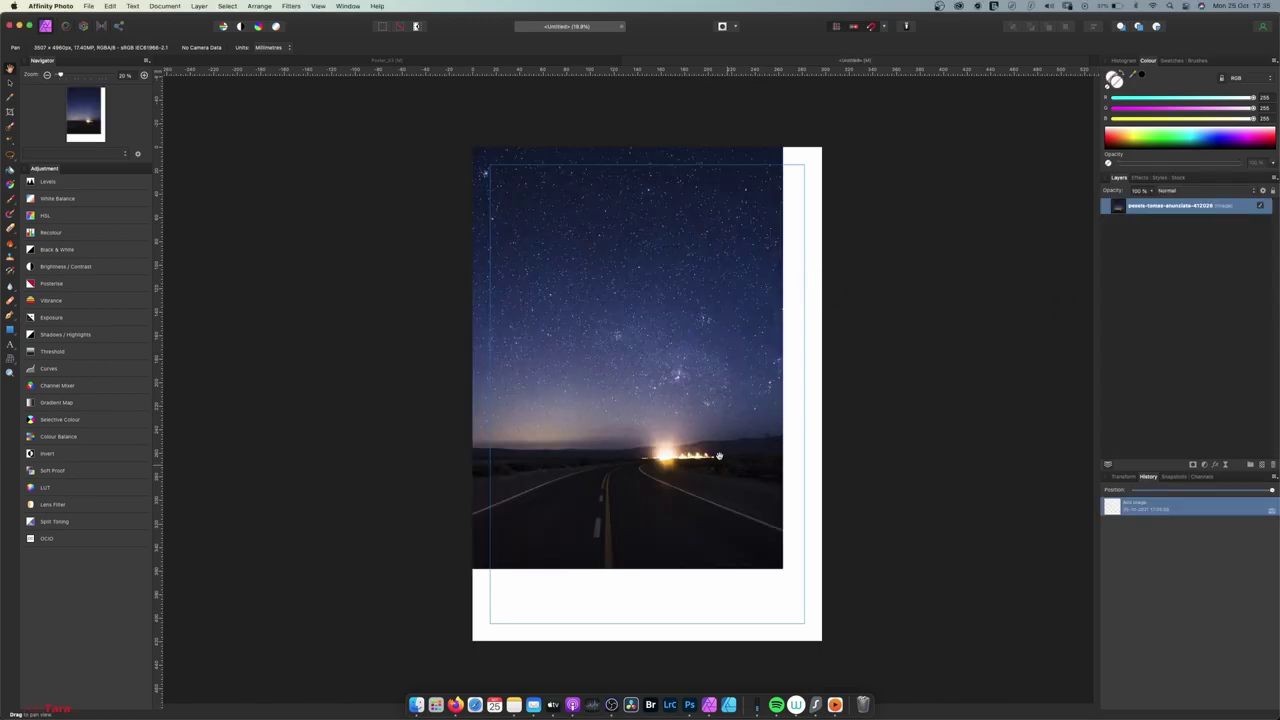
{"action": "left_click", "coordinate": [11, 84]}
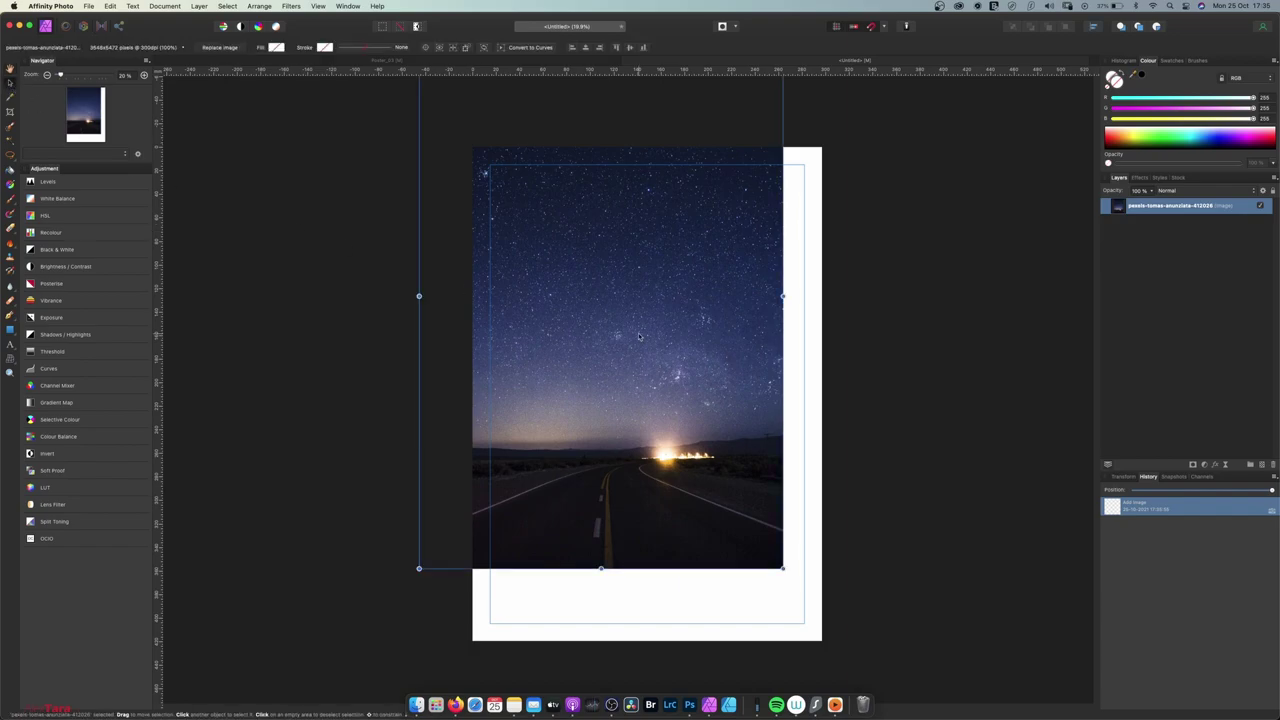
{"action": "left_click_drag", "start_coordinate": [692, 304], "coordinate": [738, 422]}
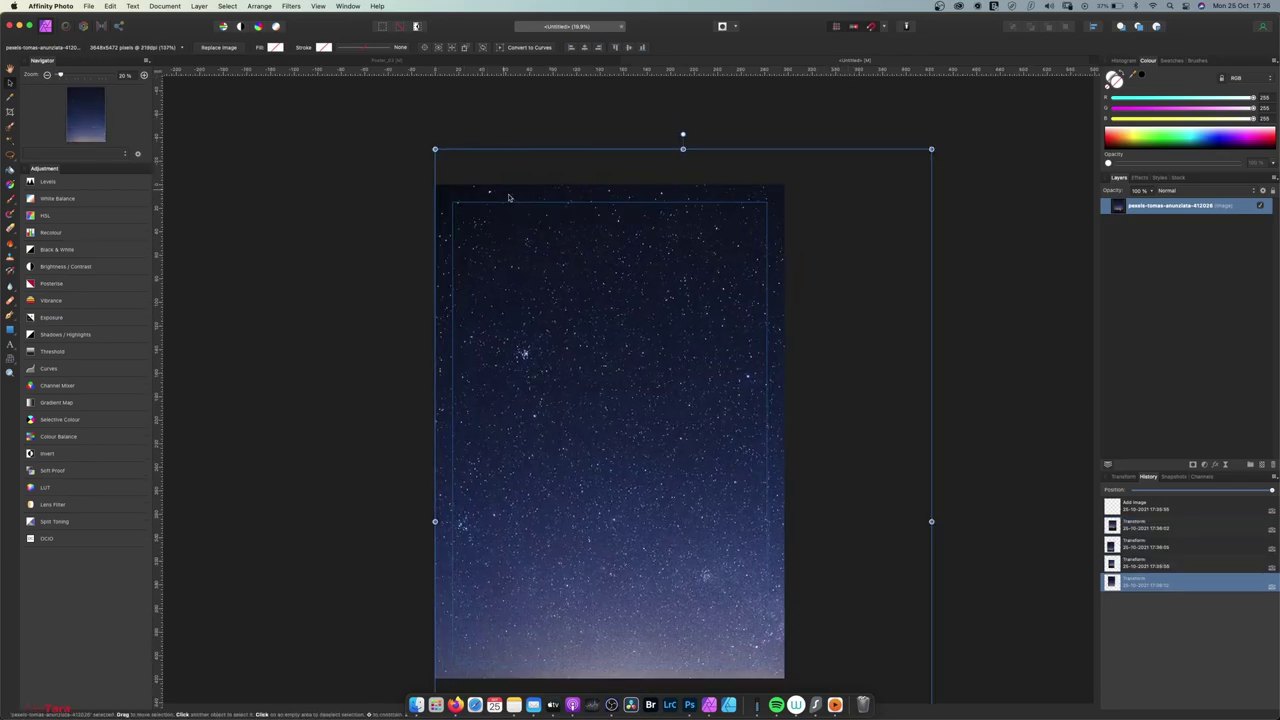
{"action": "mouse_move", "coordinate": [607, 336]}
{"action": "left_mouse_down"}
{"action": "mouse_move", "coordinate": [569, 316]}
{"action": "mouse_move", "coordinate": [583, 333]}
{"action": "left_mouse_up"}
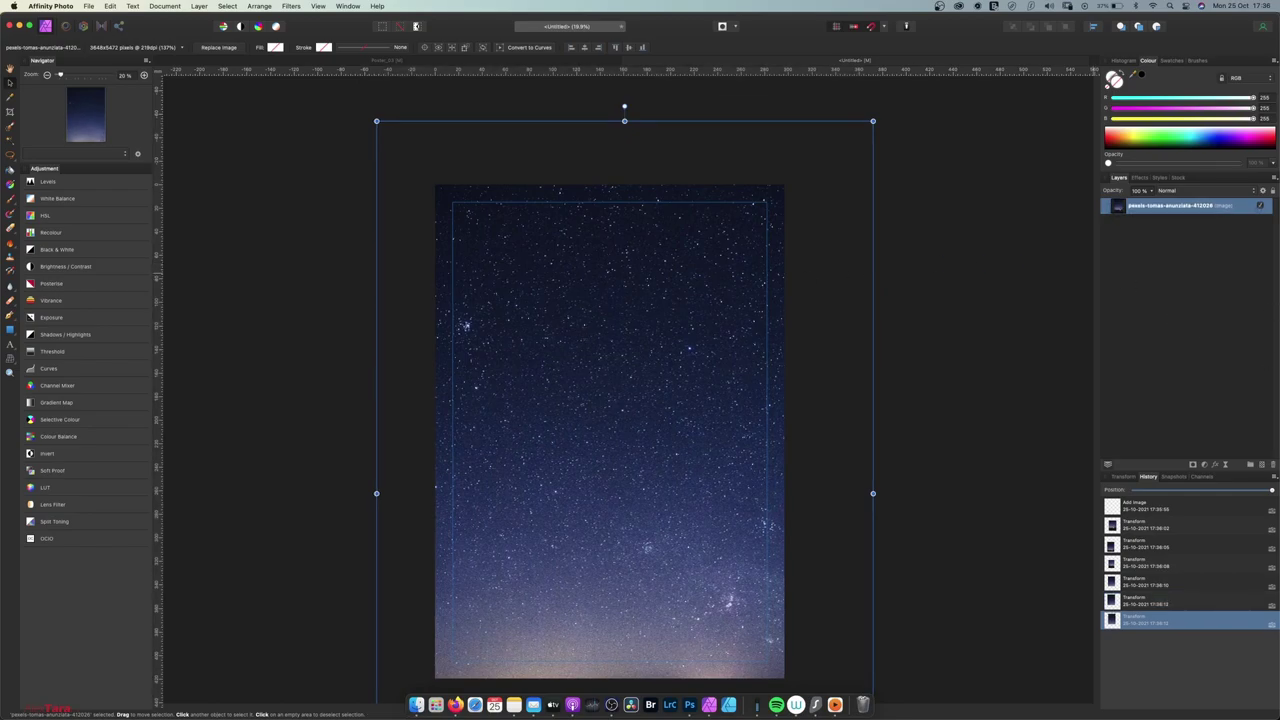
Position the forest road photo over the lower part of the poster and set its blend mode to Multiply
{"action": "left_click_drag", "start_coordinate": [637, 437], "coordinate": [643, 508]}
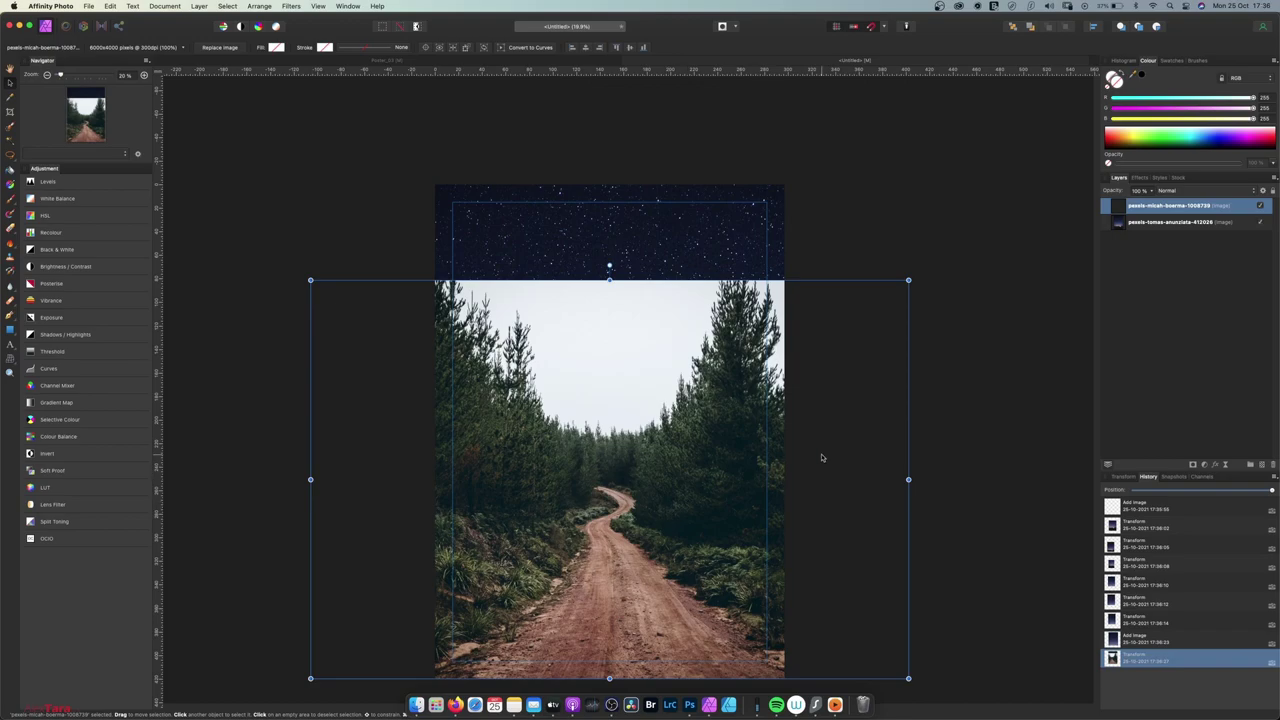
{"action": "left_click", "coordinate": [1154, 299]}
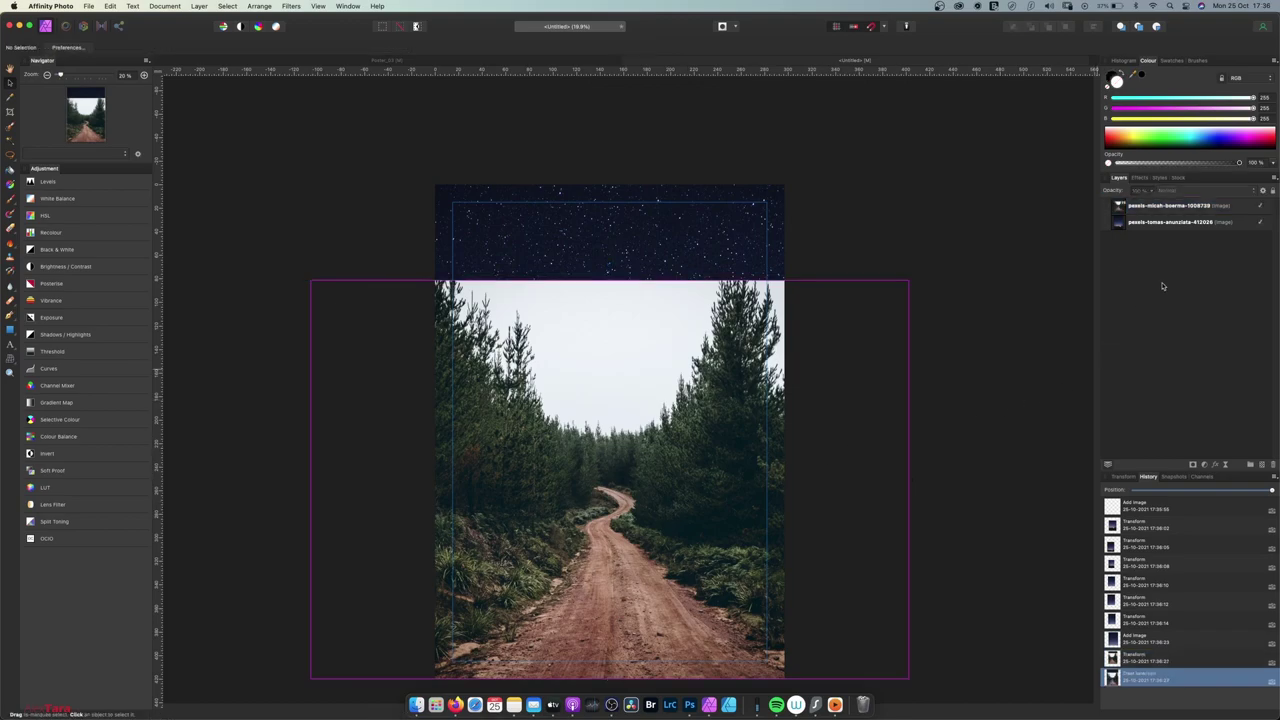
{"action": "left_click", "coordinate": [1172, 207]}
{"action": "left_click", "coordinate": [1163, 190]}
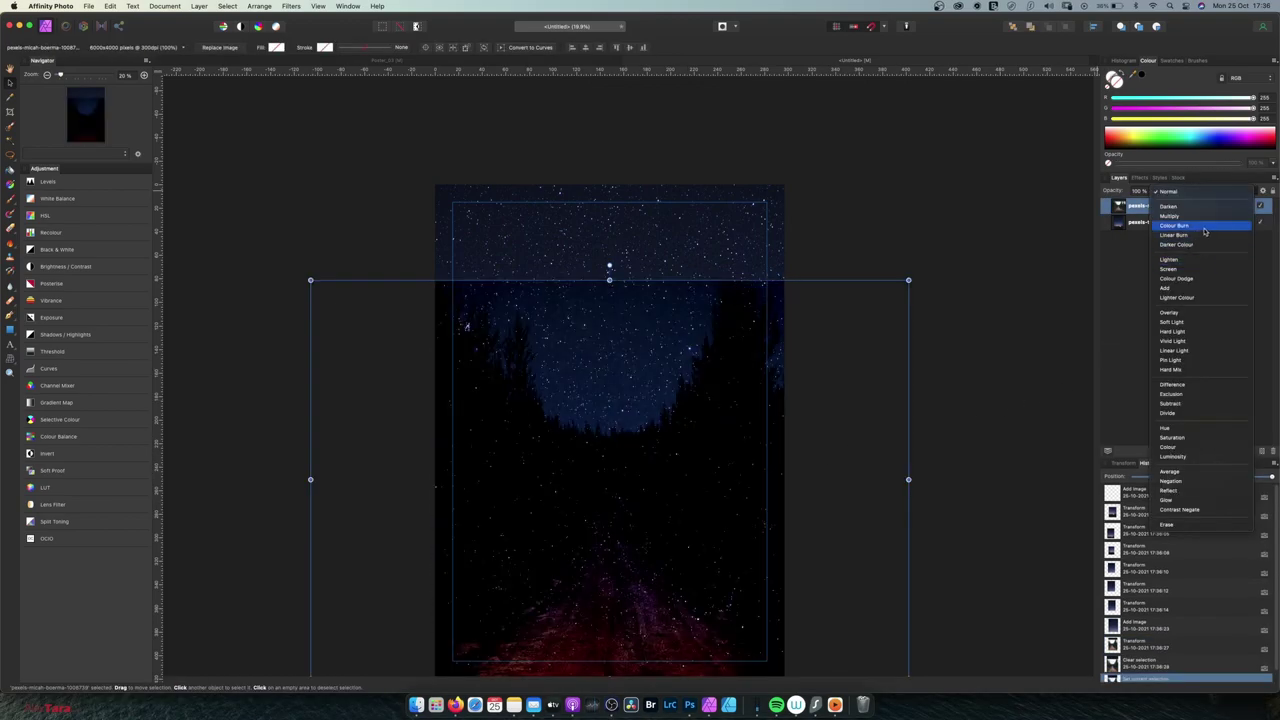
{"action": "left_click", "coordinate": [1190, 222]}
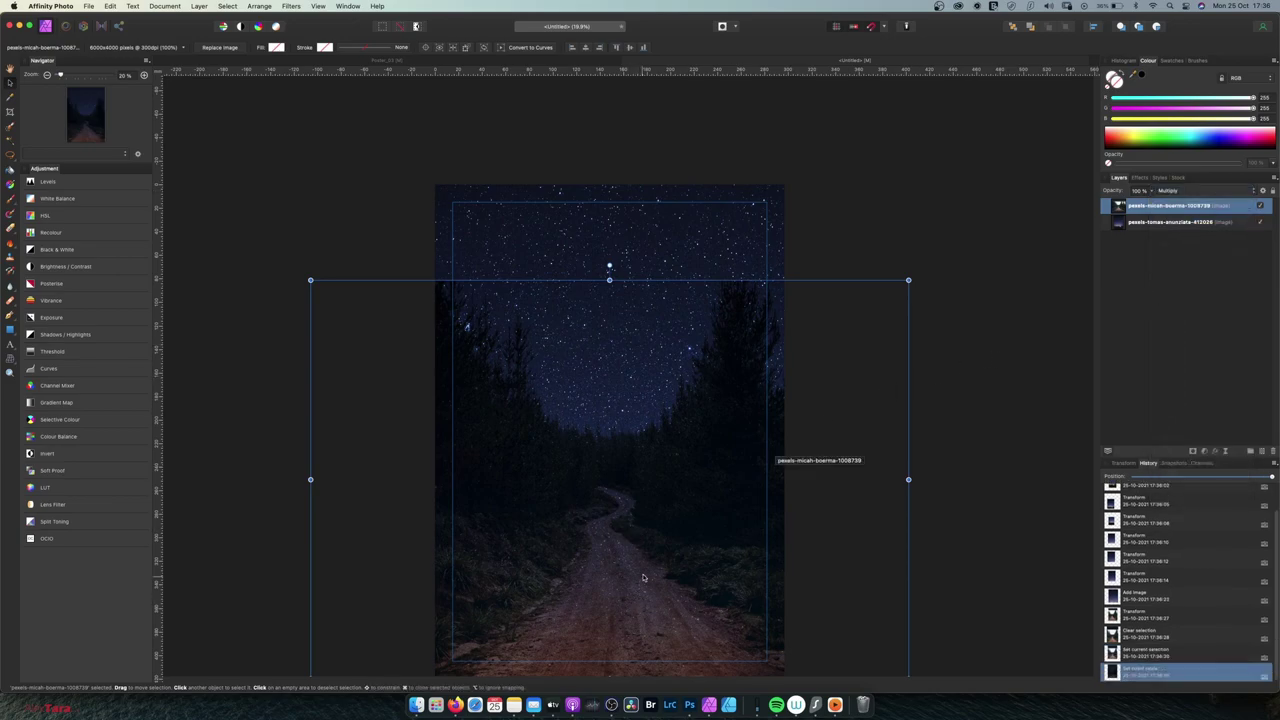
{"action": "left_click_drag", "start_coordinate": [643, 577], "coordinate": [680, 612]}
{"action": "left_click", "coordinate": [1016, 350]}
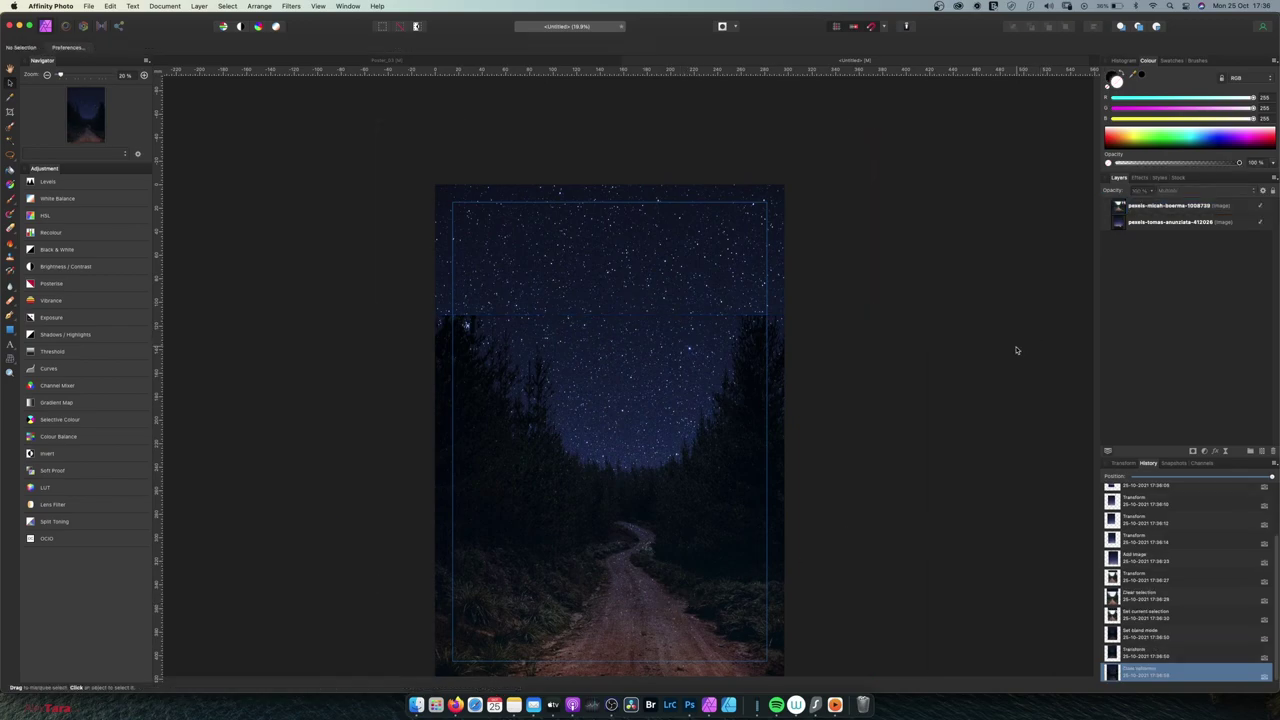
Place the cloudy full moon photo and position it across the upper part of the poster
{"action": "key", "text": "b"}
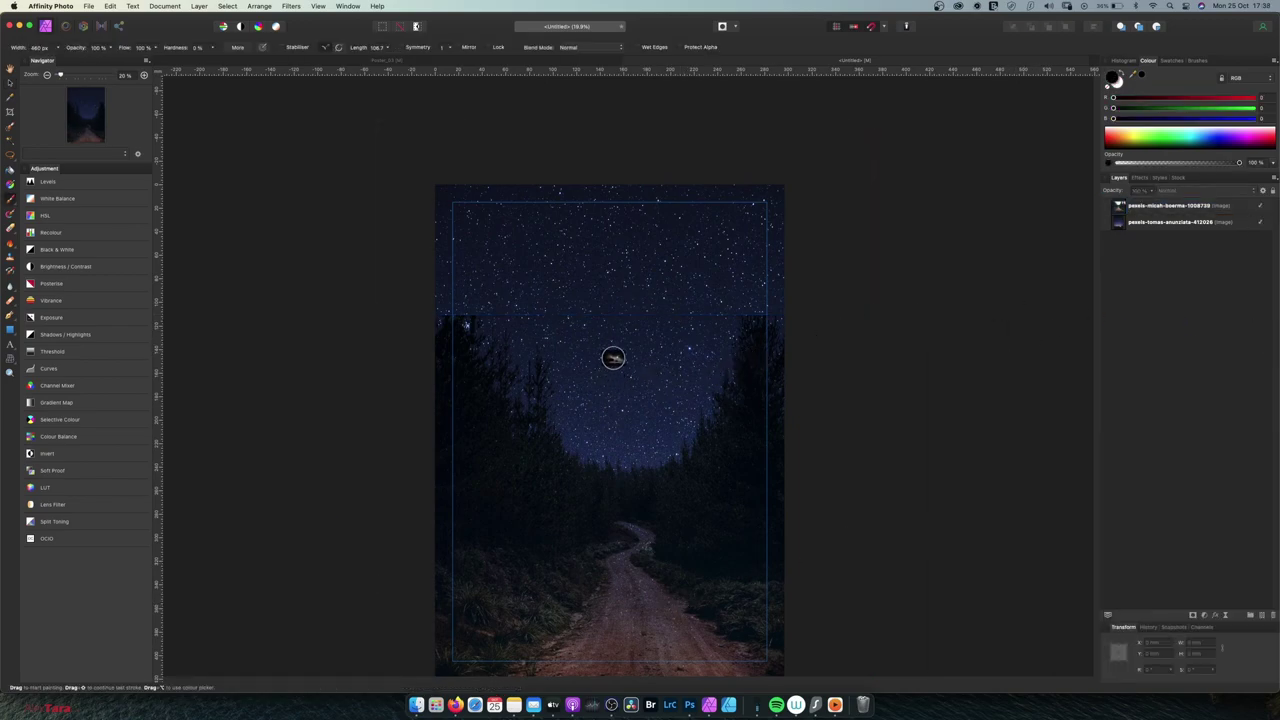
{"action": "left_click_drag", "start_coordinate": [760, 450], "coordinate": [920, 557]}
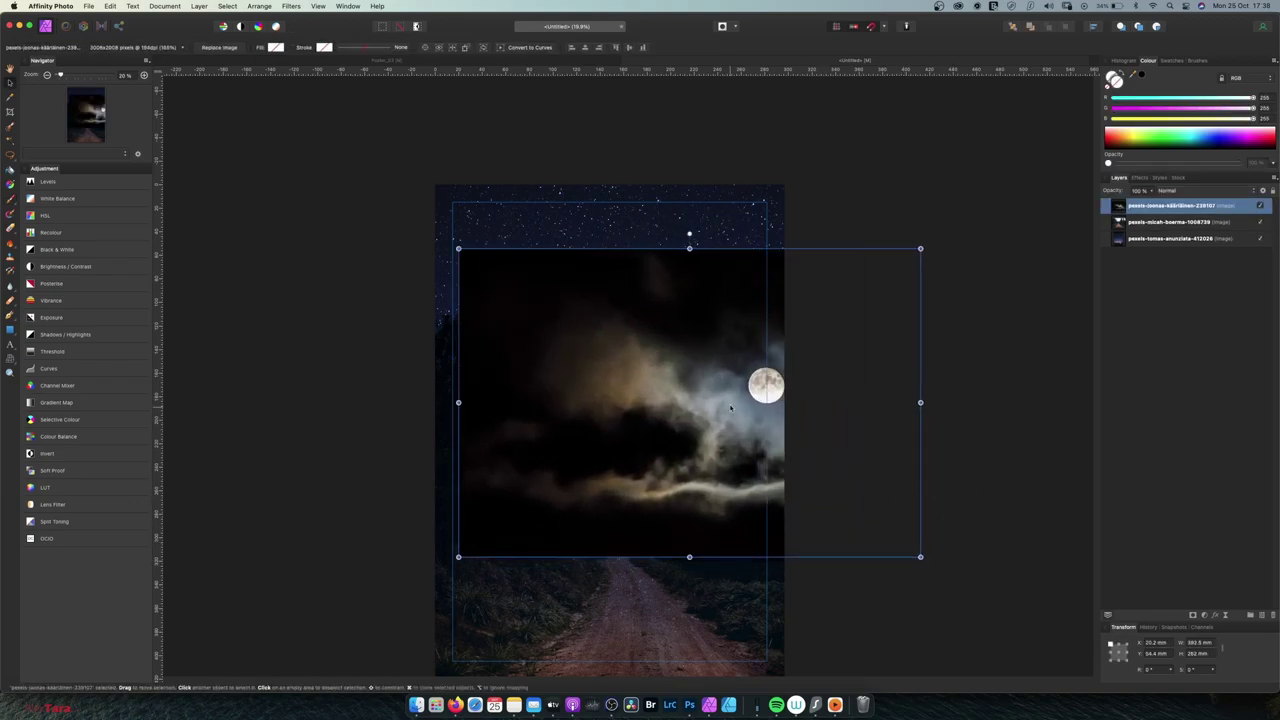
{"action": "left_click_drag", "start_coordinate": [686, 398], "coordinate": [604, 285]}
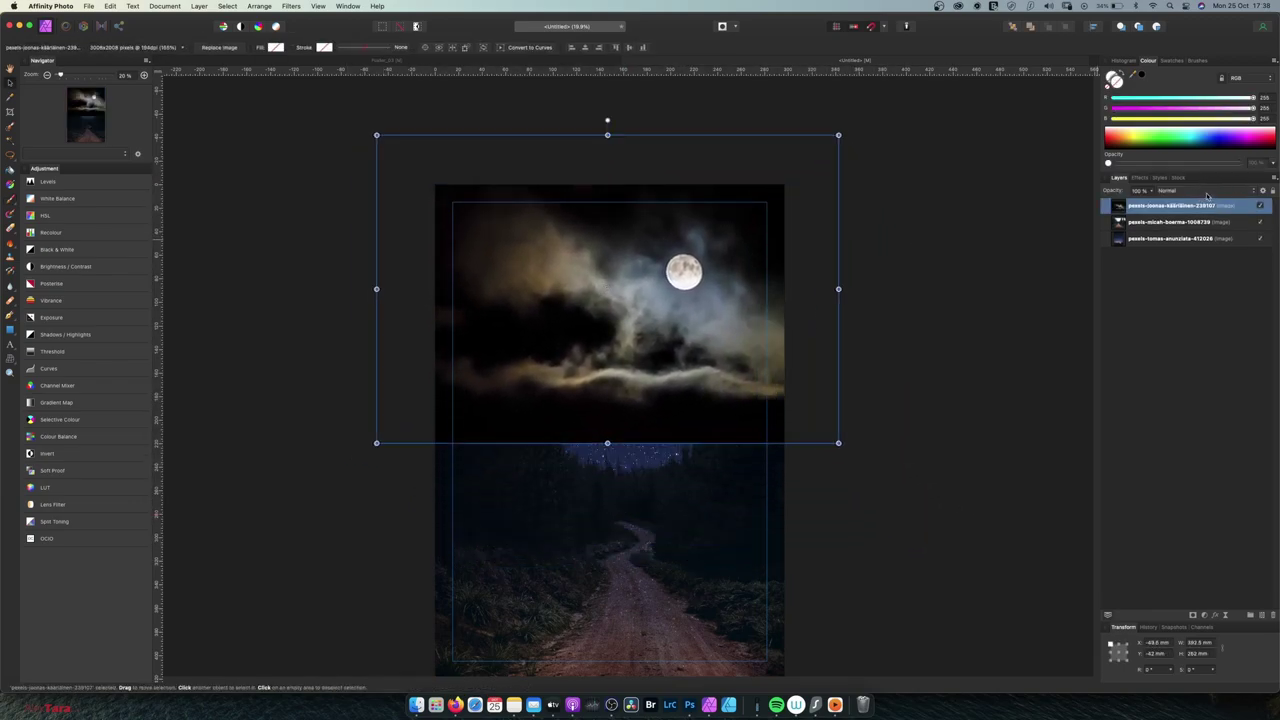
Set the moon layer's blend mode to Lighten and move the layer beneath the forest layer
{"action": "left_click", "coordinate": [1205, 191]}
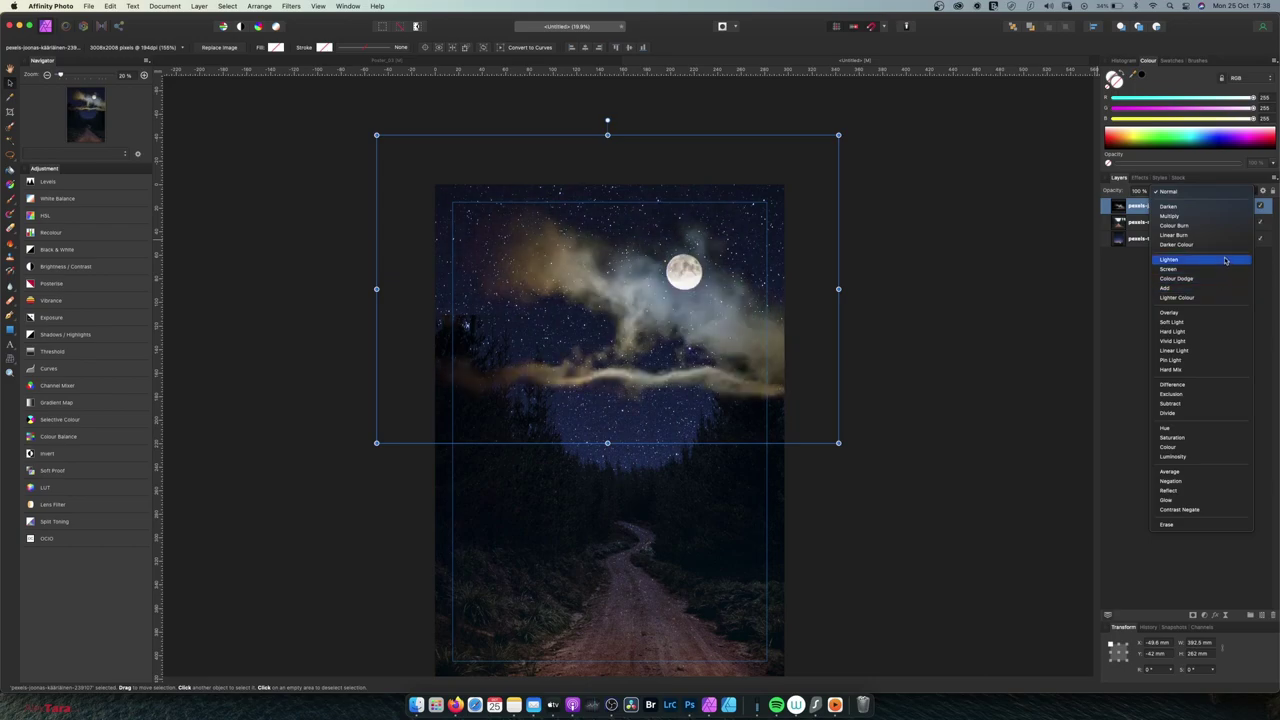
{"action": "left_click", "coordinate": [1225, 261]}
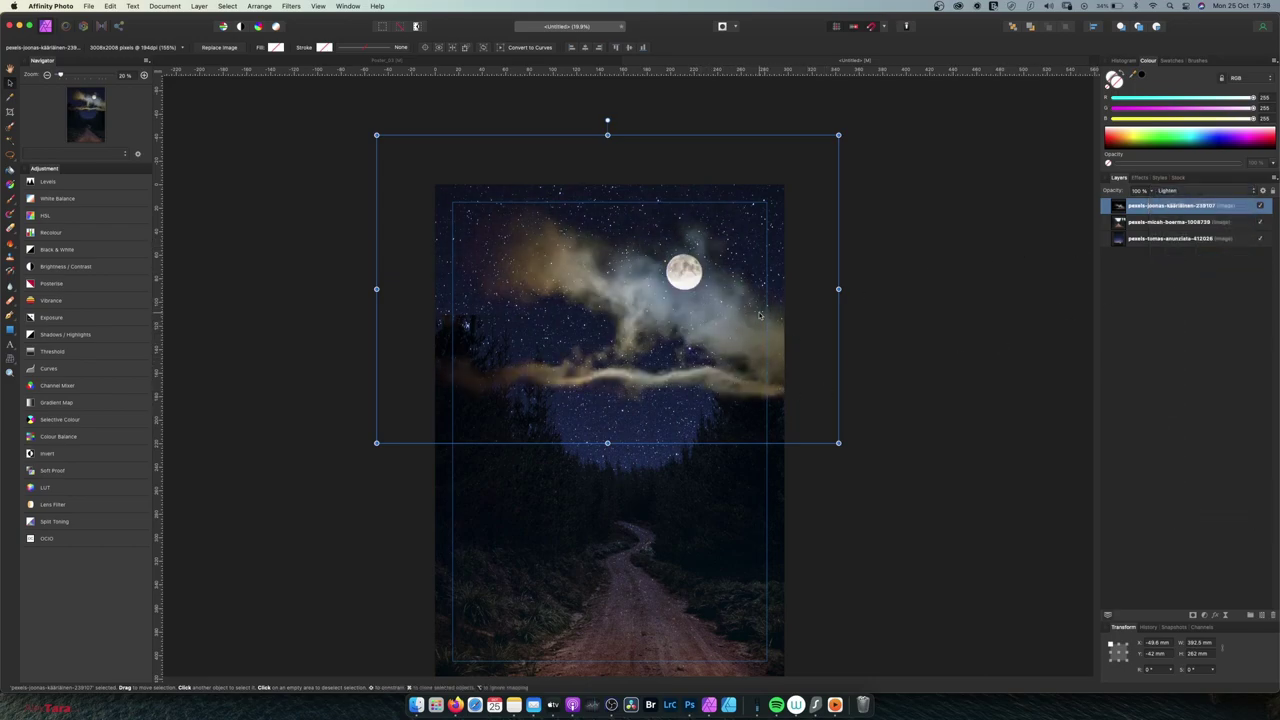
{"action": "left_click_drag", "start_coordinate": [1215, 211], "coordinate": [1218, 237]}
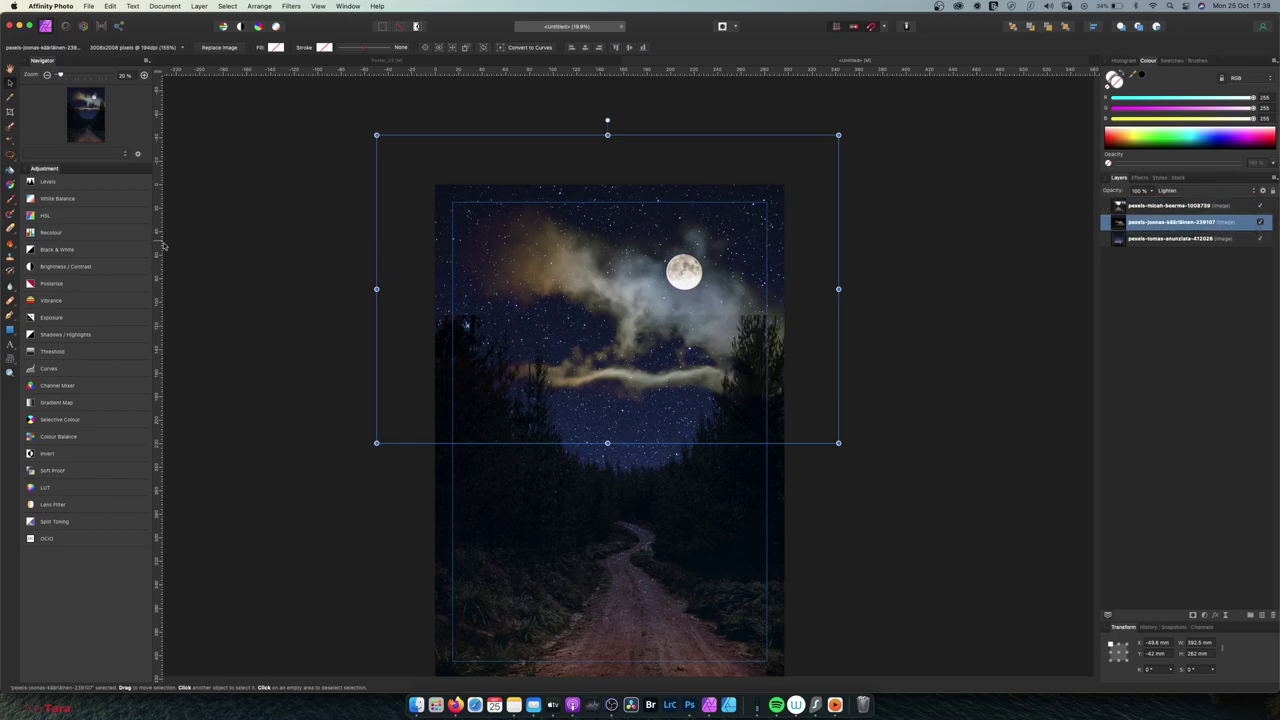
Add a mask to the forest road layer and select the mask for editing
{"action": "left_click", "coordinate": [1157, 207]}
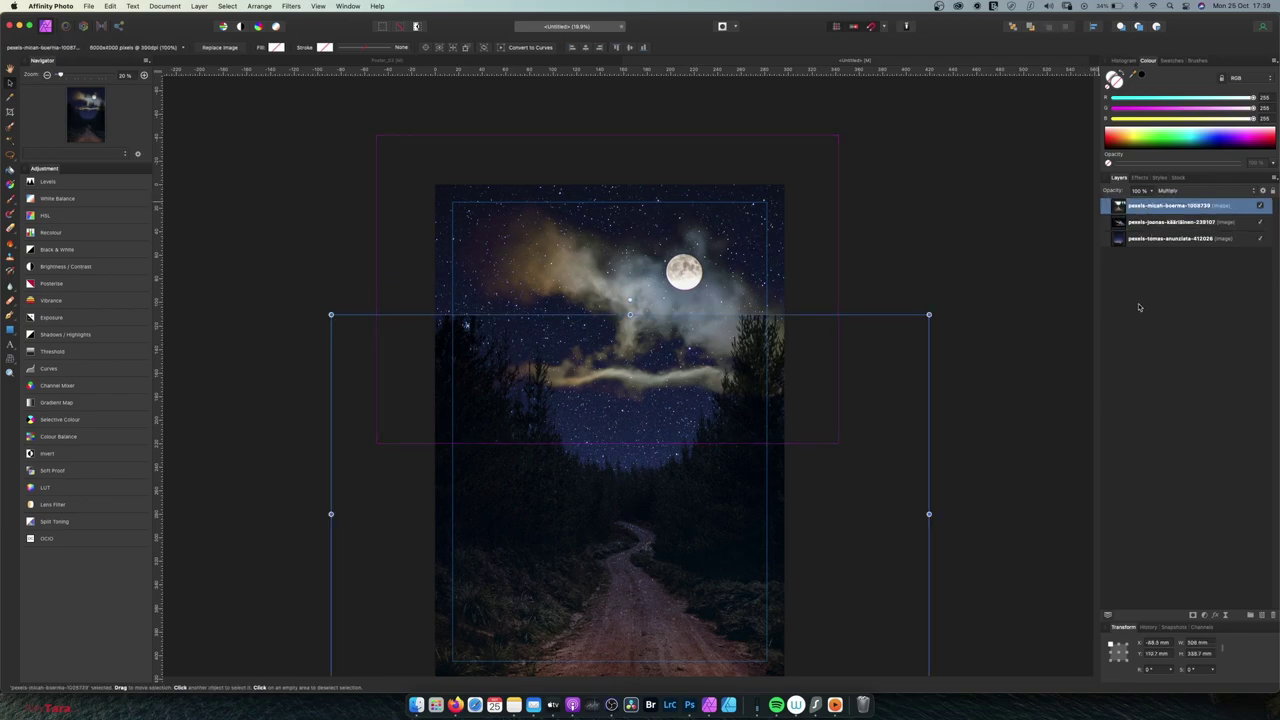
{"action": "left_click", "coordinate": [1192, 616]}
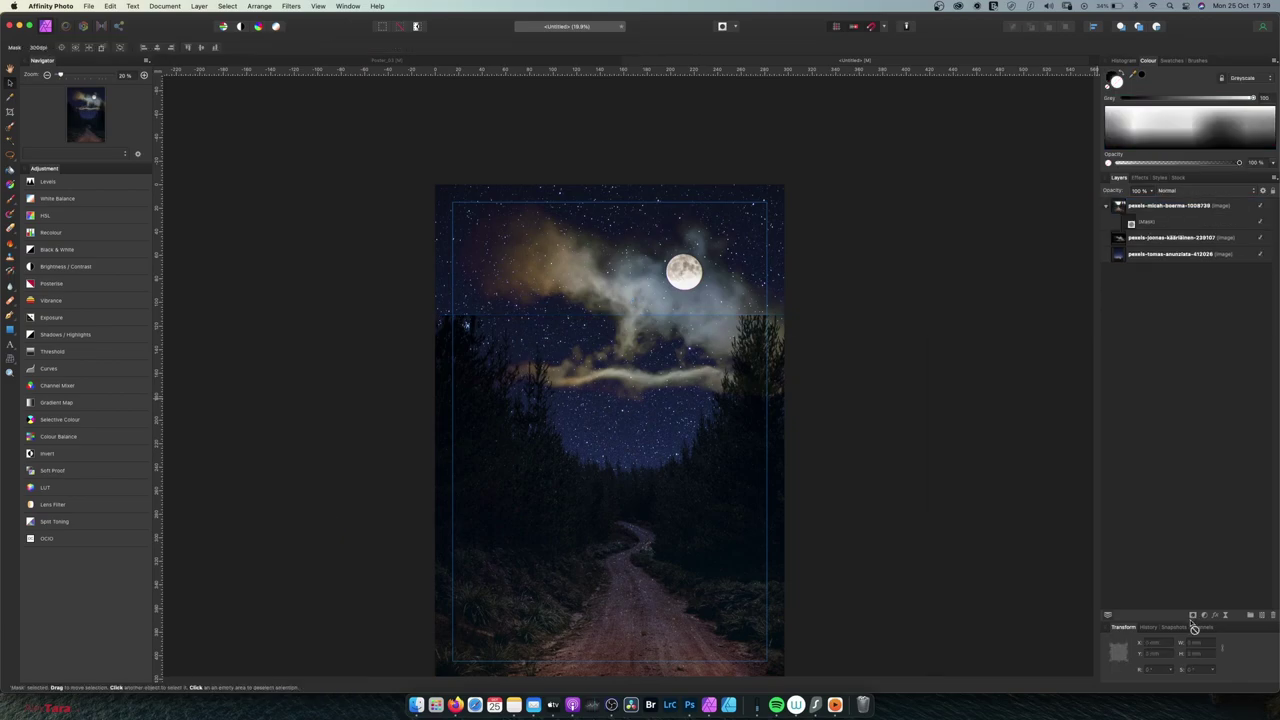
{"action": "left_click", "coordinate": [1125, 223]}
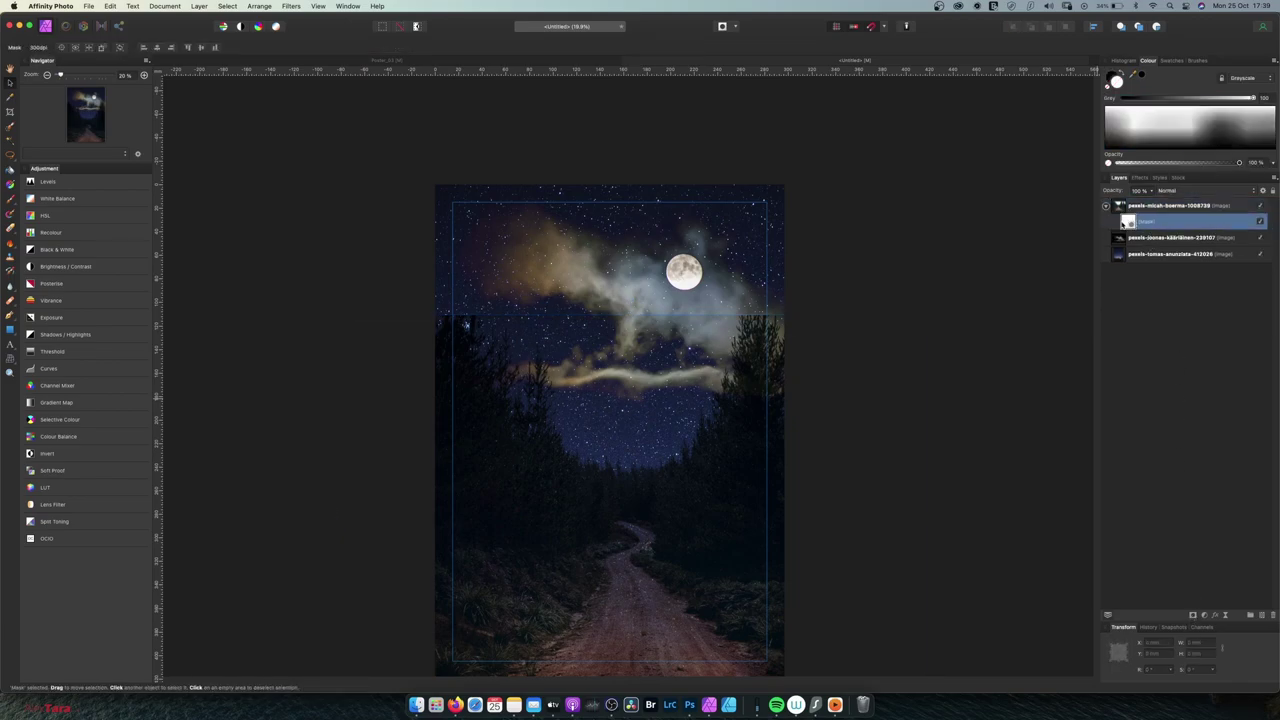
Paint black on the forest mask along the photo's upper edge and treetops to hide the hard border
{"action": "left_click", "coordinate": [1124, 73]}
{"action": "left_click", "coordinate": [11, 201]}
{"action": "left_click", "coordinate": [1127, 71]}
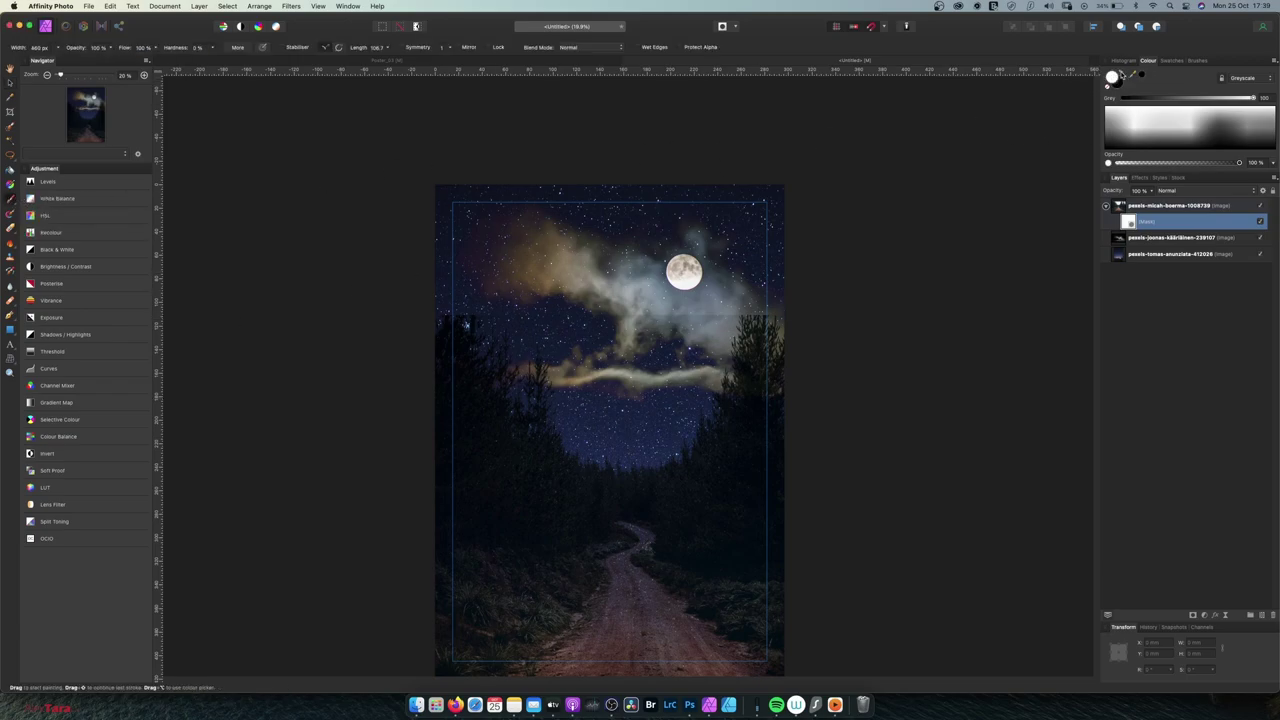
{"action": "left_click", "coordinate": [1122, 74]}
{"action": "mouse_move", "coordinate": [732, 312]}
{"action": "left_mouse_down"}
{"action": "mouse_move", "coordinate": [739, 322]}
{"action": "mouse_move", "coordinate": [766, 304]}
{"action": "mouse_move", "coordinate": [780, 313]}
{"action": "mouse_move", "coordinate": [727, 319]}
{"action": "mouse_move", "coordinate": [791, 309]}
{"action": "mouse_move", "coordinate": [769, 316]}
{"action": "left_mouse_up"}
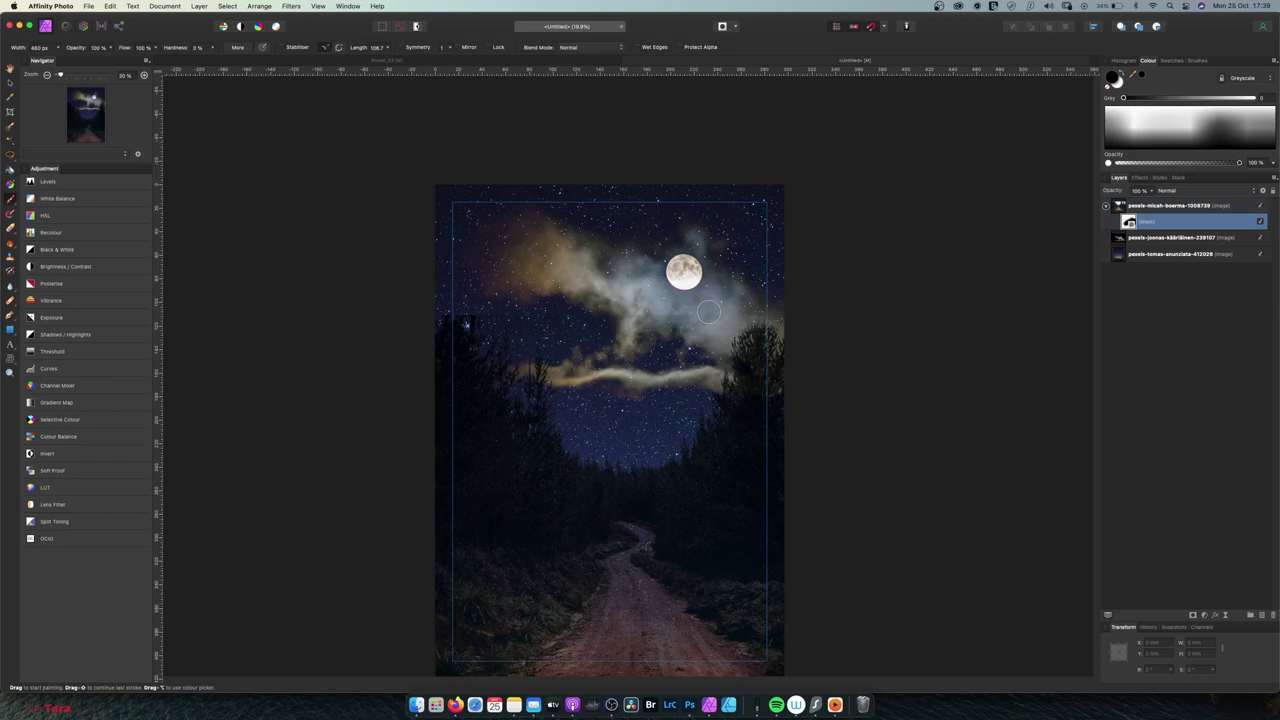
{"action": "mouse_move", "coordinate": [619, 311]}
{"action": "left_mouse_down"}
{"action": "mouse_move", "coordinate": [506, 303]}
{"action": "mouse_move", "coordinate": [460, 326]}
{"action": "mouse_move", "coordinate": [429, 311]}
{"action": "mouse_move", "coordinate": [488, 320]}
{"action": "left_mouse_up"}
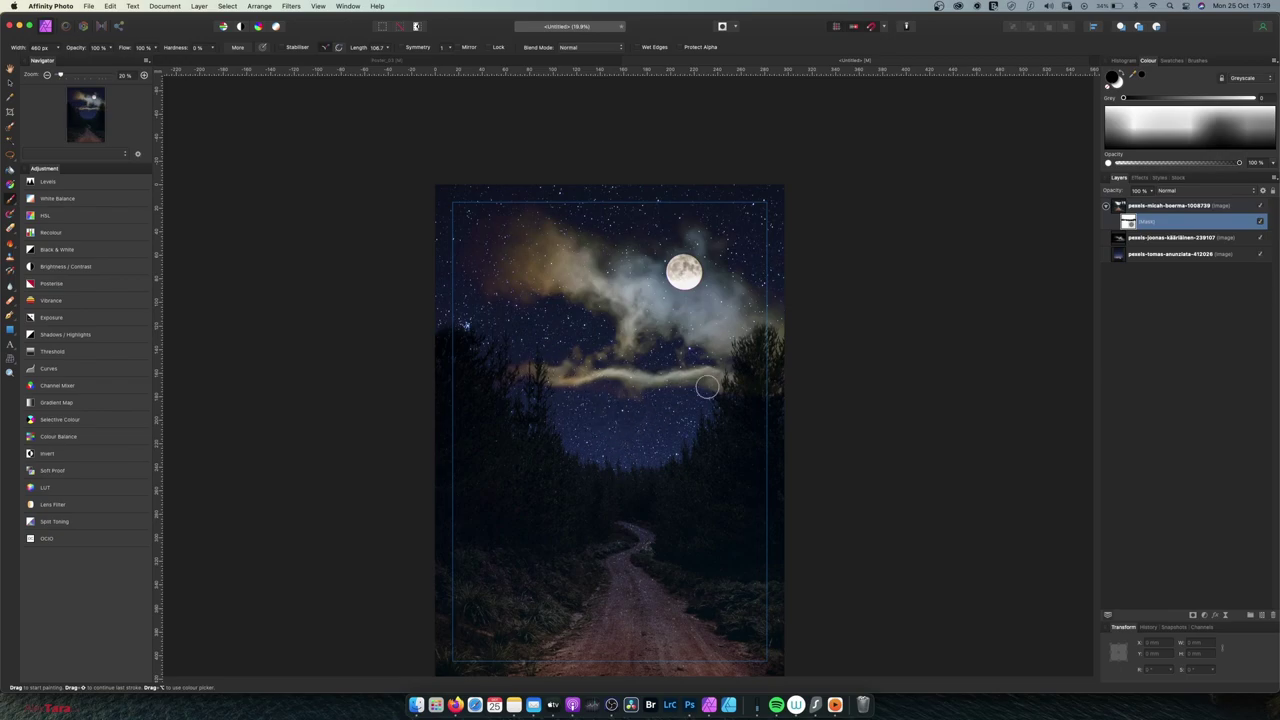
{"action": "left_click_drag", "start_coordinate": [795, 331], "coordinate": [731, 386]}
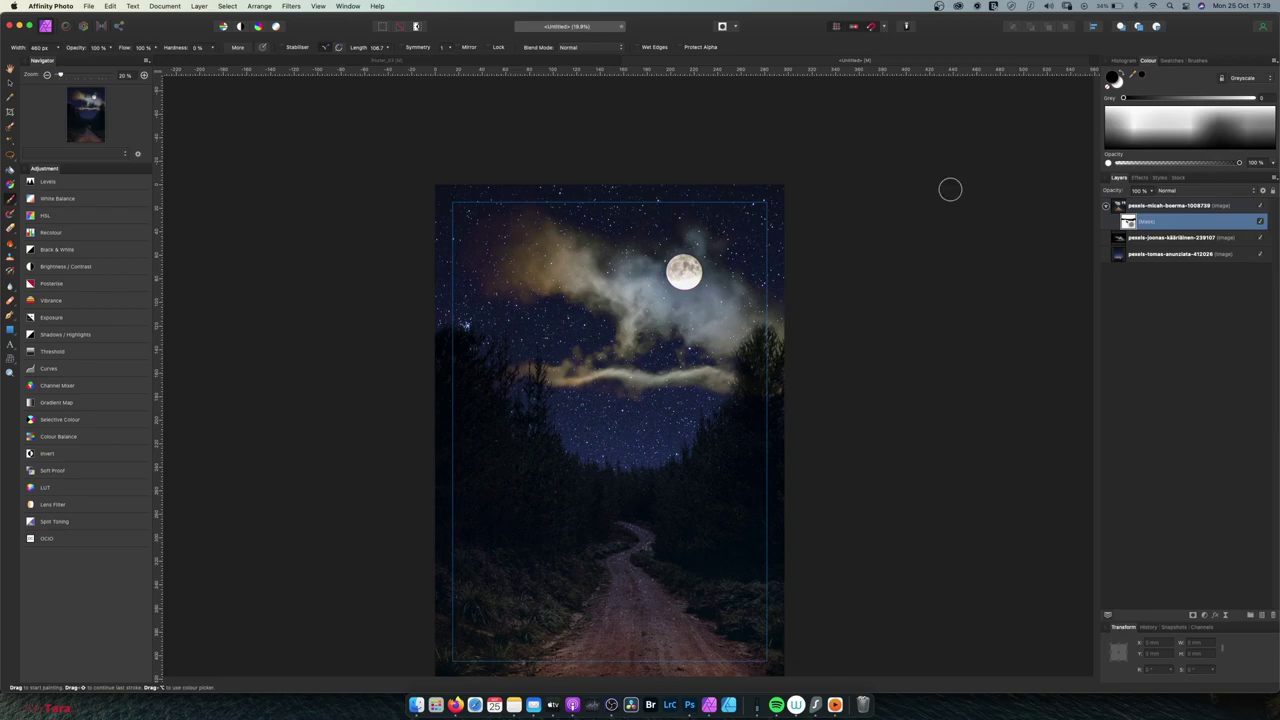
Check the finished Poster_03 for reference and place the stone pillar photo in the new poster against the page's left edge
{"action": "left_click", "coordinate": [547, 66]}
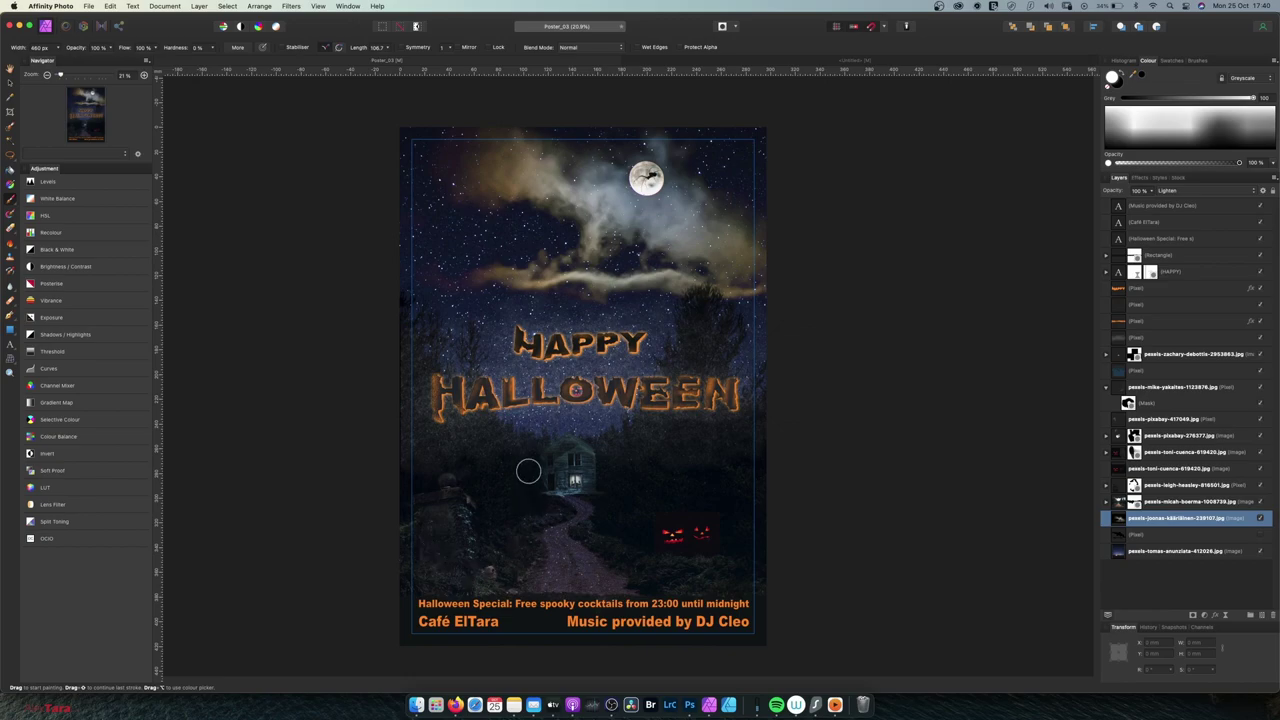
{"action": "left_click", "coordinate": [880, 61]}
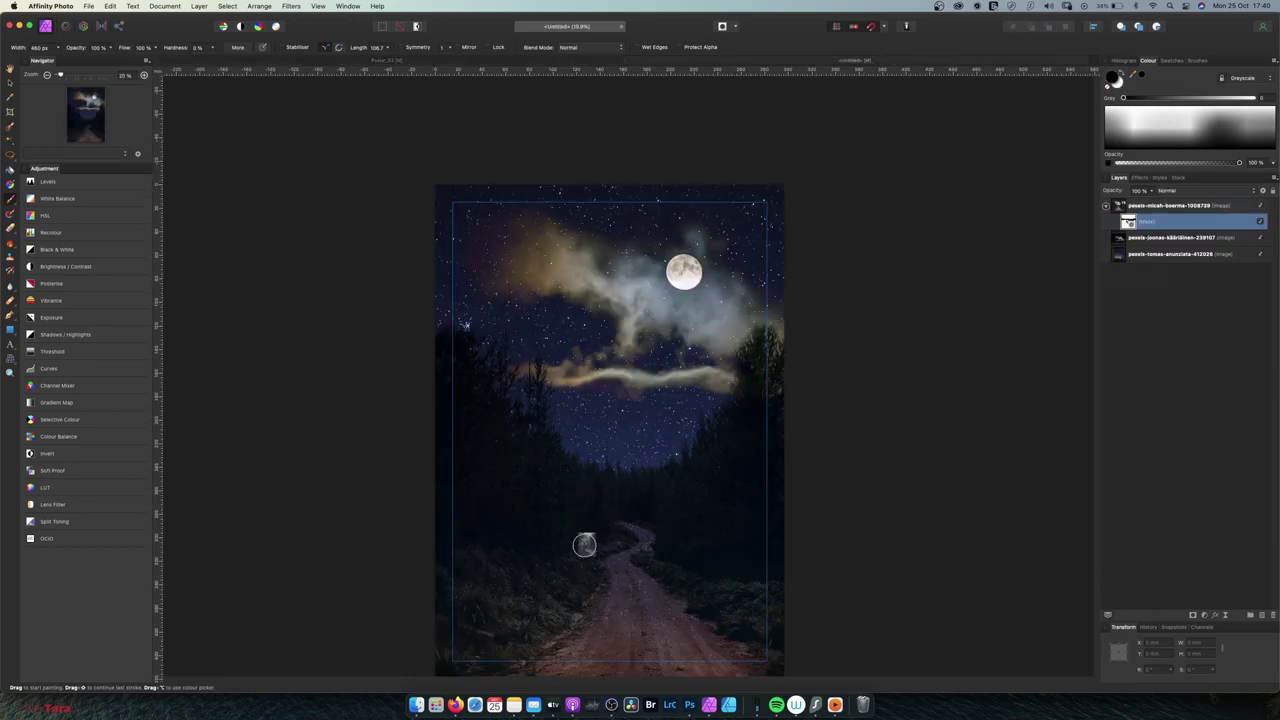
{"action": "key", "text": "super+v"}
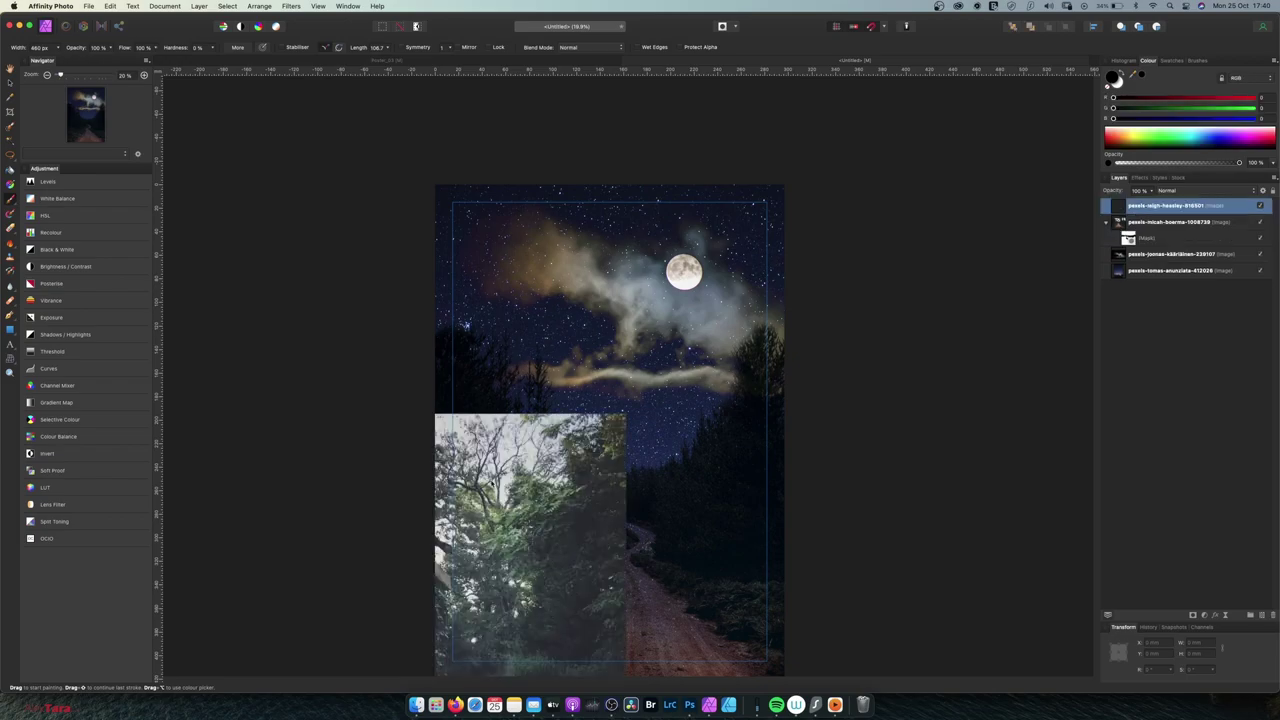
{"action": "left_click", "coordinate": [10, 85]}
{"action": "left_click_drag", "start_coordinate": [530, 425], "coordinate": [658, 271]}
{"action": "left_click_drag", "start_coordinate": [639, 346], "coordinate": [621, 370]}
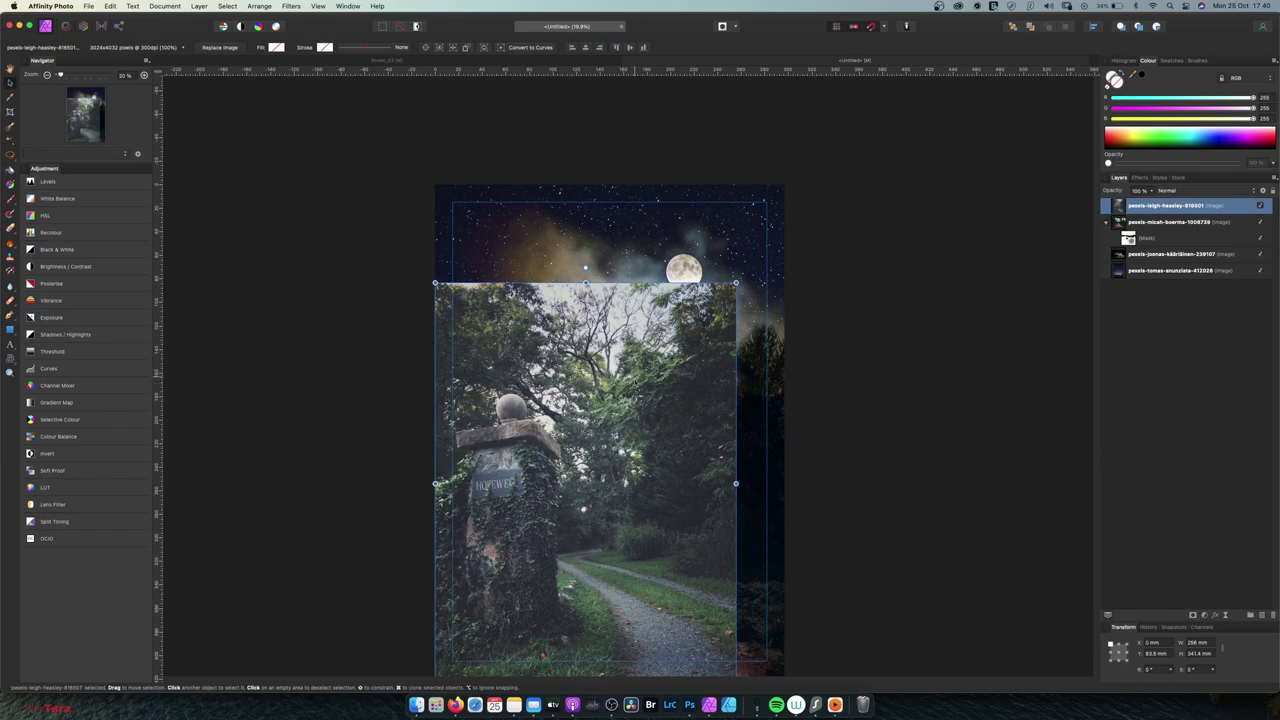
Scale the stone pillar photo down to about 142 × 189 mm in the lower-left corner of the page
{"action": "scroll", "coordinate": [626, 325], "scroll_direction": "down", "scroll_amount": 3}
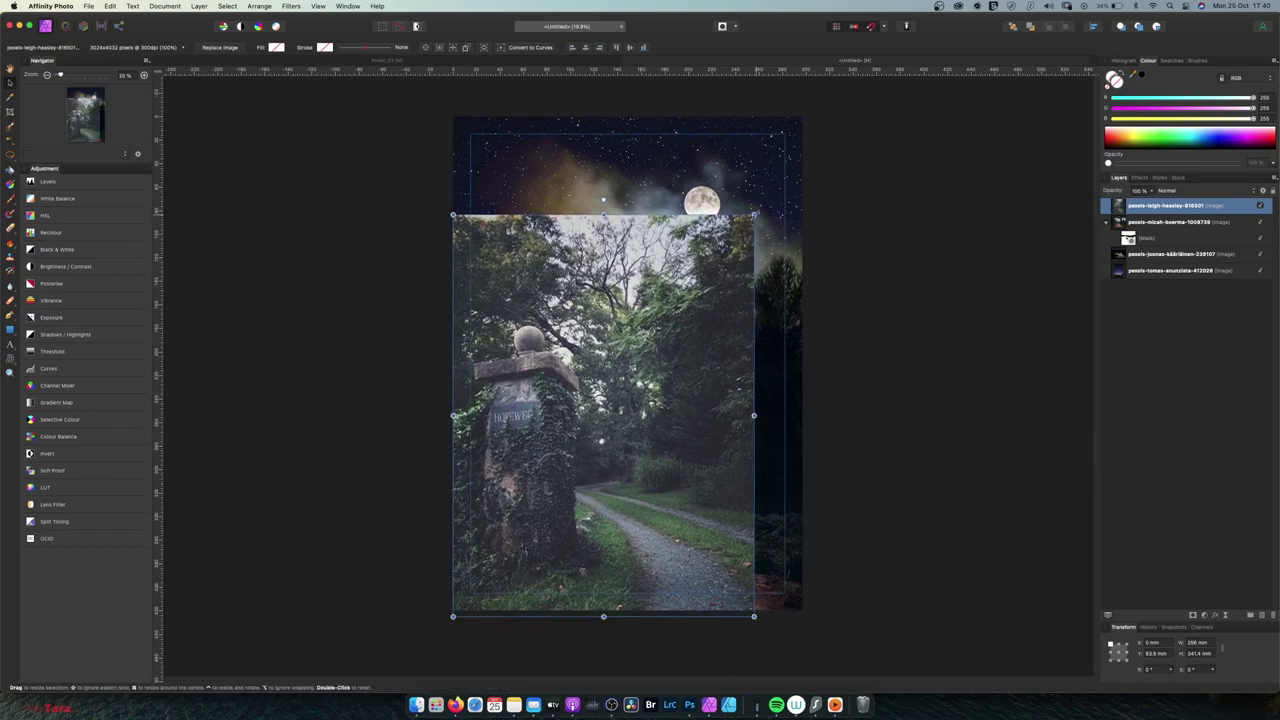
{"action": "left_click_drag", "start_coordinate": [754, 214], "coordinate": [593, 374]}
{"action": "left_click_drag", "start_coordinate": [529, 504], "coordinate": [529, 520]}
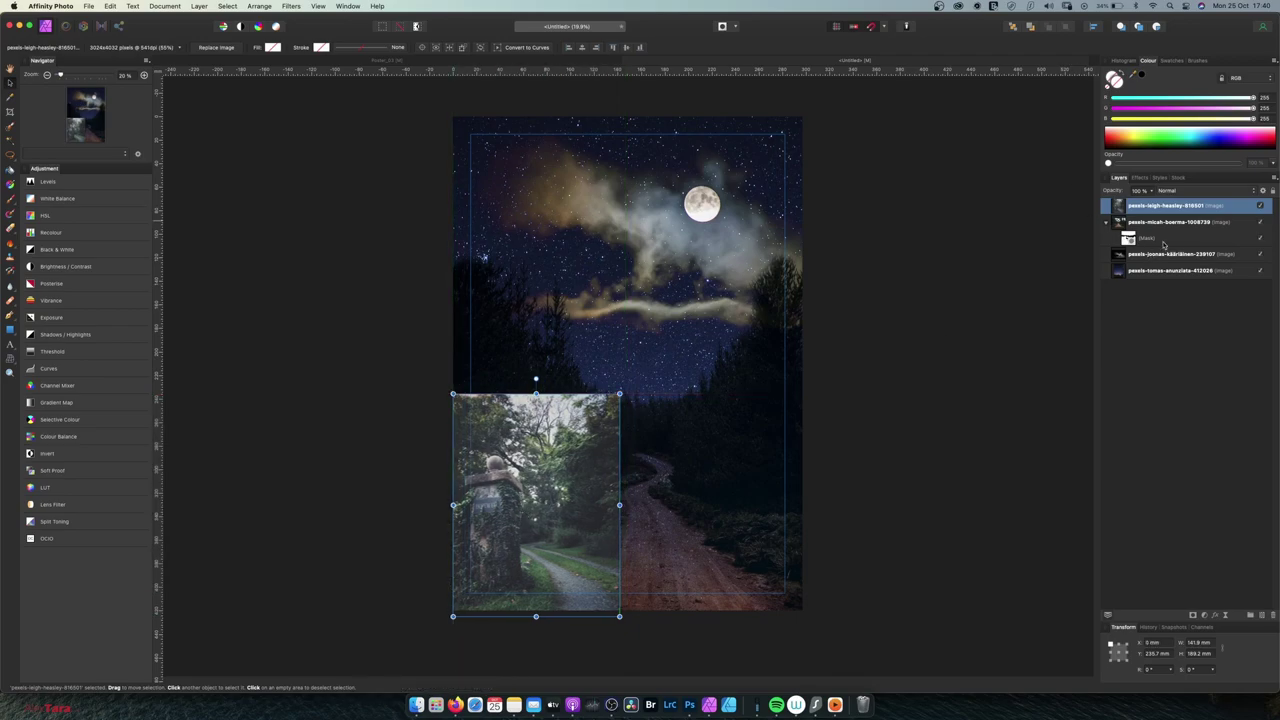
Blend the stone pillar layer with Lighten at about 62% opacity and add a mask to it
{"action": "left_click", "coordinate": [1204, 192]}
{"action": "left_click_drag", "start_coordinate": [1148, 191], "coordinate": [1117, 218]}
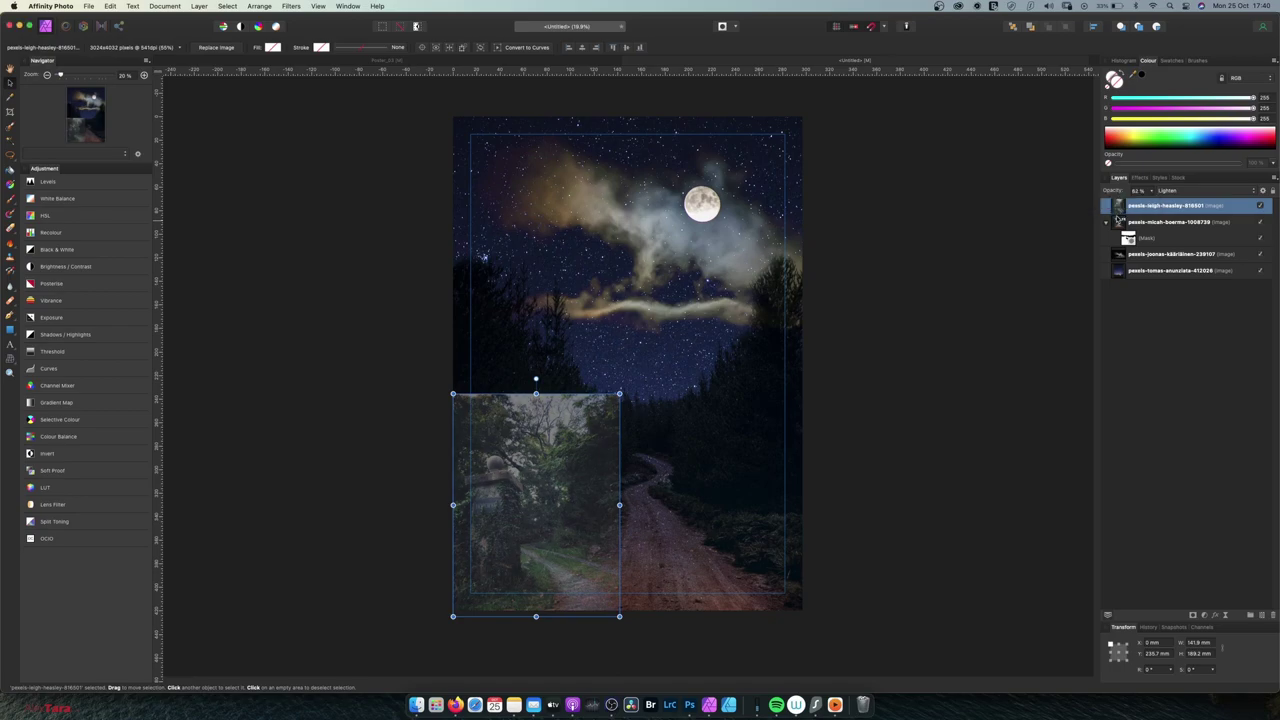
{"action": "left_click", "coordinate": [1193, 616]}
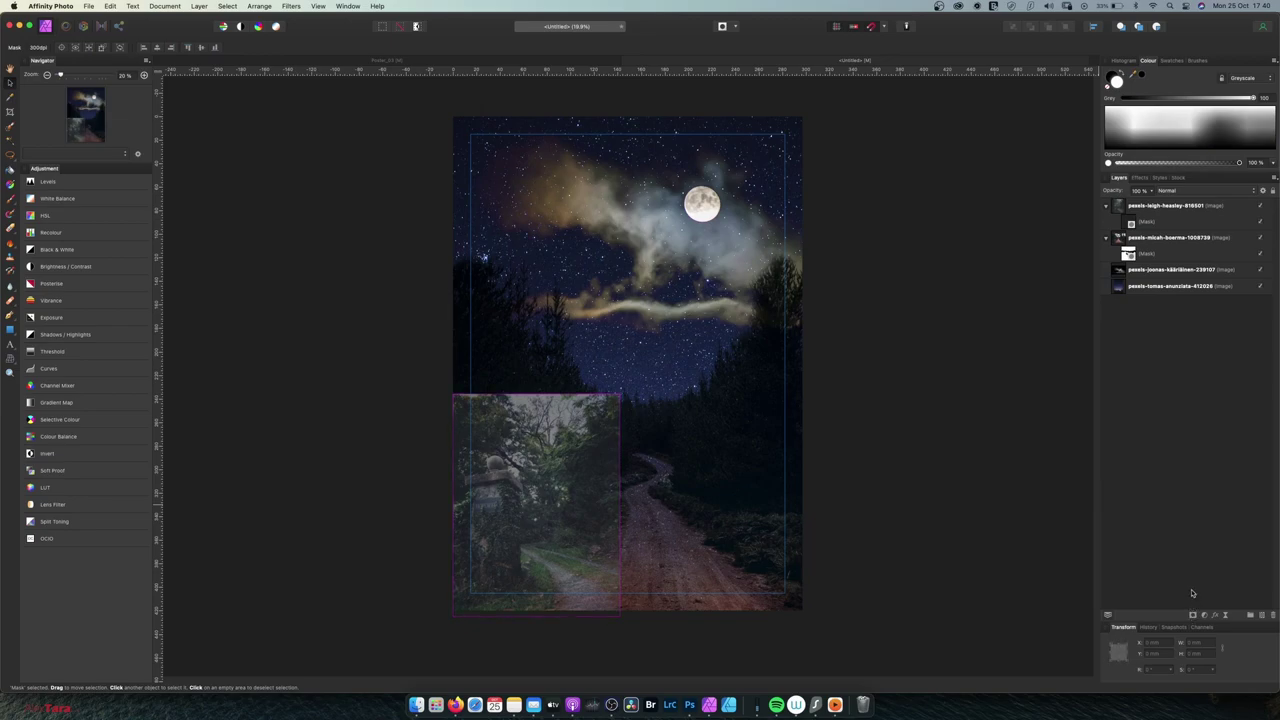
{"action": "mouse_move", "coordinate": [1130, 225]}
{"action": "left_mouse_down"}
{"action": "mouse_move", "coordinate": [1117, 228]}
{"action": "mouse_move", "coordinate": [1111, 208]}
{"action": "left_mouse_up"}
{"action": "left_click", "coordinate": [1129, 222]}
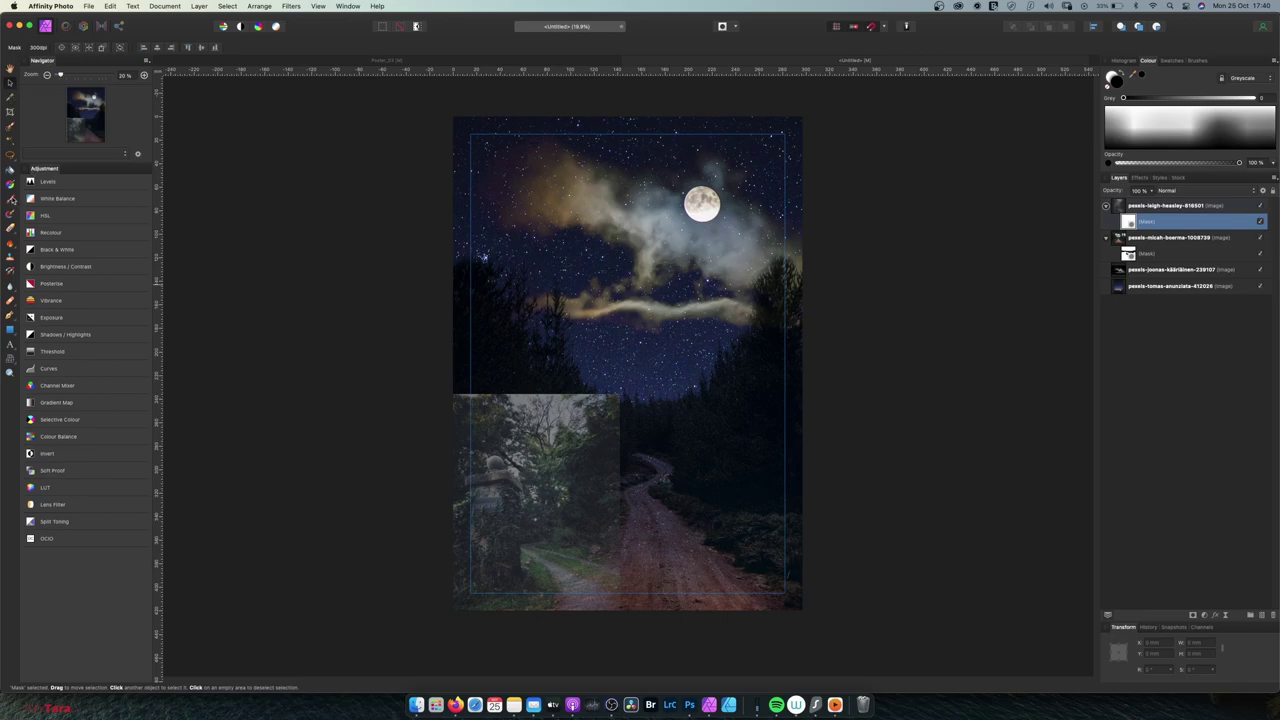
Paint black on the stone pillar mask with a large soft brush to hide the photo's edges and the surroundings of the pillar
{"action": "left_click", "coordinate": [9, 200]}
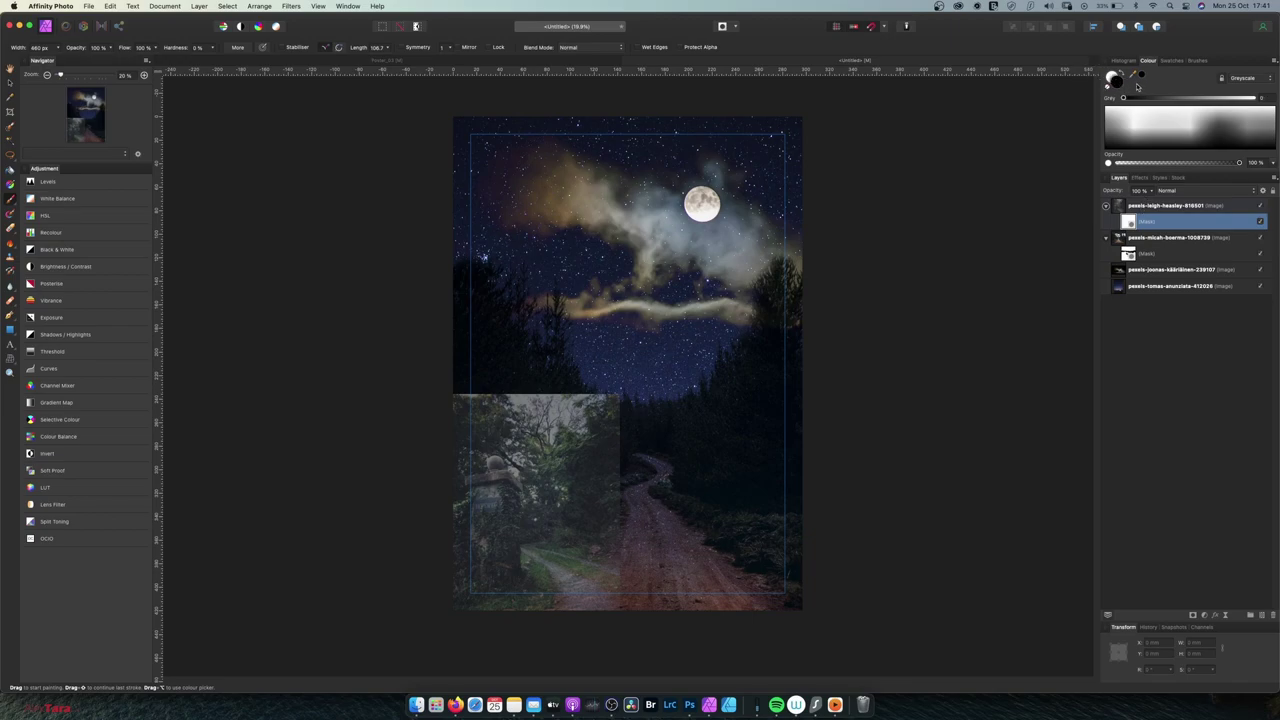
{"action": "mouse_move", "coordinate": [606, 411]}
{"action": "left_mouse_down"}
{"action": "mouse_move", "coordinate": [458, 415]}
{"action": "mouse_move", "coordinate": [501, 390]}
{"action": "mouse_move", "coordinate": [607, 424]}
{"action": "mouse_move", "coordinate": [584, 403]}
{"action": "mouse_move", "coordinate": [649, 483]}
{"action": "mouse_move", "coordinate": [616, 489]}
{"action": "mouse_move", "coordinate": [600, 598]}
{"action": "mouse_move", "coordinate": [565, 416]}
{"action": "mouse_move", "coordinate": [485, 374]}
{"action": "mouse_move", "coordinate": [446, 411]}
{"action": "mouse_move", "coordinate": [506, 401]}
{"action": "mouse_move", "coordinate": [579, 423]}
{"action": "mouse_move", "coordinate": [583, 552]}
{"action": "mouse_move", "coordinate": [561, 481]}
{"action": "mouse_move", "coordinate": [585, 543]}
{"action": "mouse_move", "coordinate": [571, 590]}
{"action": "mouse_move", "coordinate": [539, 634]}
{"action": "mouse_move", "coordinate": [500, 639]}
{"action": "mouse_move", "coordinate": [539, 636]}
{"action": "mouse_move", "coordinate": [576, 515]}
{"action": "mouse_move", "coordinate": [554, 427]}
{"action": "mouse_move", "coordinate": [520, 409]}
{"action": "mouse_move", "coordinate": [440, 413]}
{"action": "mouse_move", "coordinate": [451, 430]}
{"action": "mouse_move", "coordinate": [432, 436]}
{"action": "mouse_move", "coordinate": [503, 404]}
{"action": "mouse_move", "coordinate": [547, 423]}
{"action": "mouse_move", "coordinate": [614, 484]}
{"action": "mouse_move", "coordinate": [601, 523]}
{"action": "mouse_move", "coordinate": [368, 518]}
{"action": "mouse_move", "coordinate": [411, 517]}
{"action": "left_mouse_up"}
{"action": "key", "text": "]"}
{"action": "key", "text": "]"}
{"action": "key", "text": "]"}
{"action": "key", "text": "]"}
{"action": "key", "text": "]"}
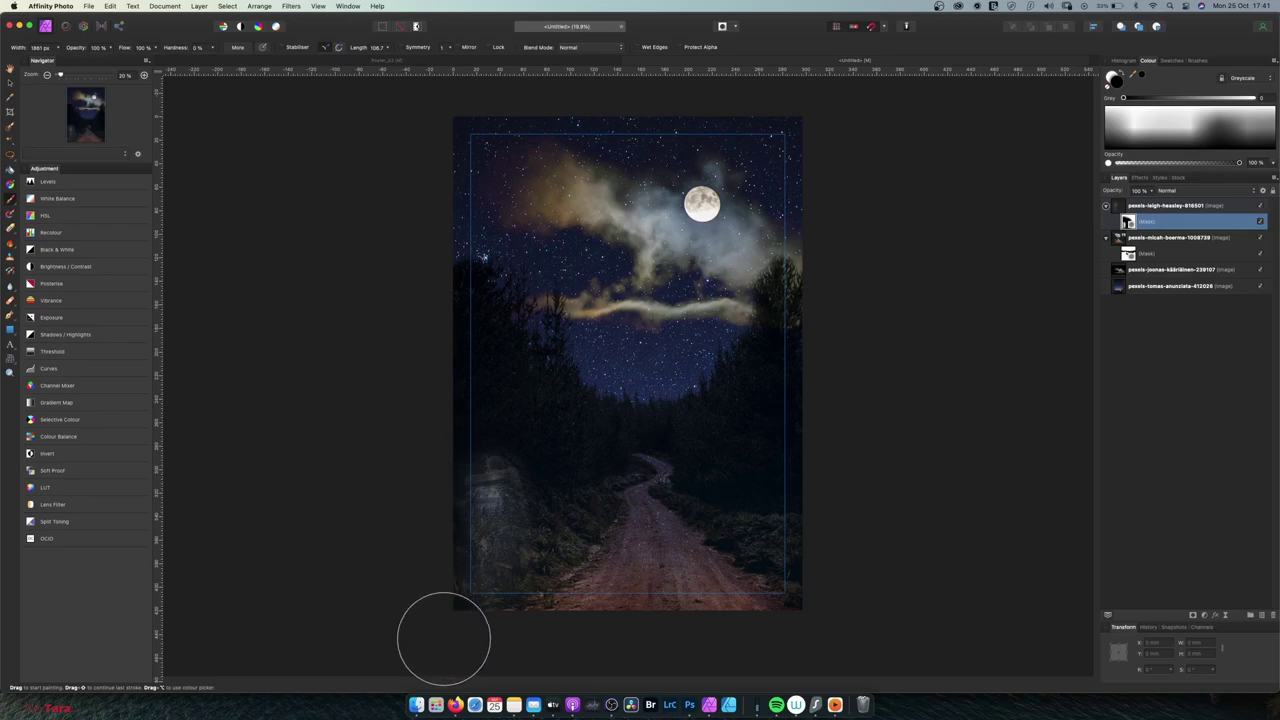
Refine the mask close around the pillar's outline, reducing the soft brush to about 191 px wide
{"action": "scroll", "coordinate": [565, 521], "scroll_direction": "up", "scroll_amount": 5}
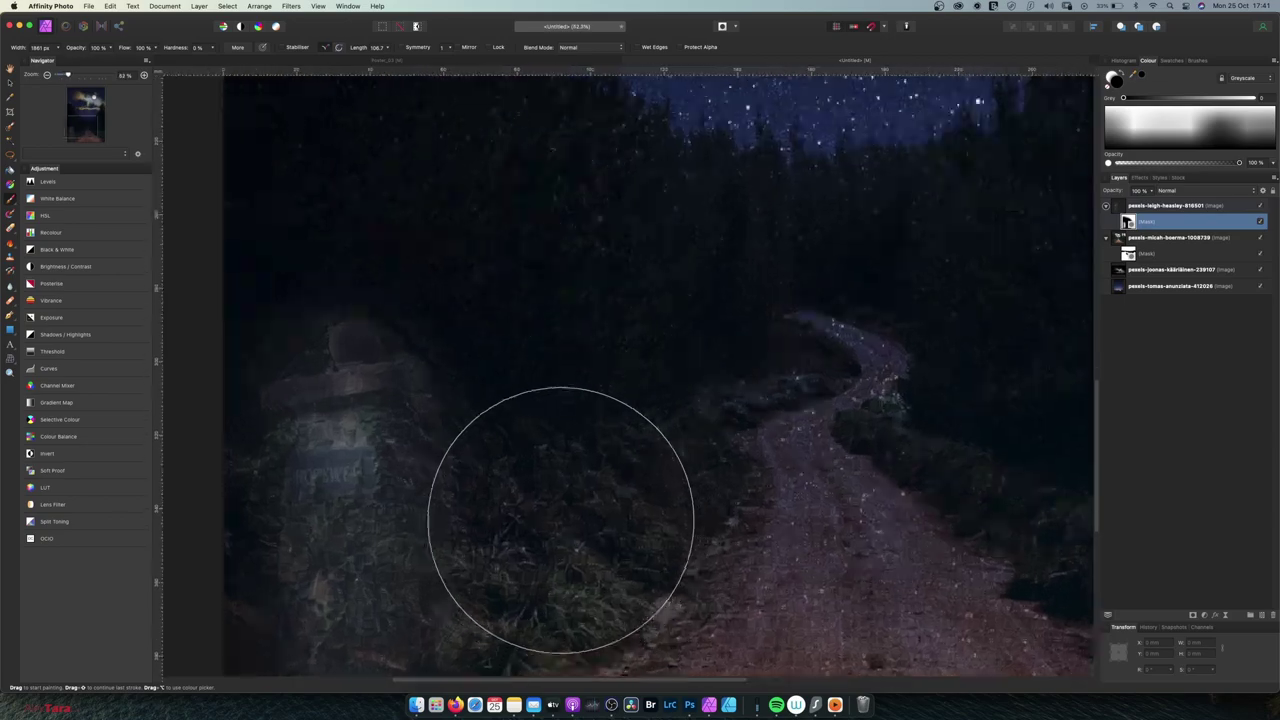
{"action": "mouse_move", "coordinate": [356, 440]}
{"action": "left_mouse_down"}
{"action": "mouse_move", "coordinate": [510, 356]}
{"action": "mouse_move", "coordinate": [655, 316]}
{"action": "left_mouse_up"}
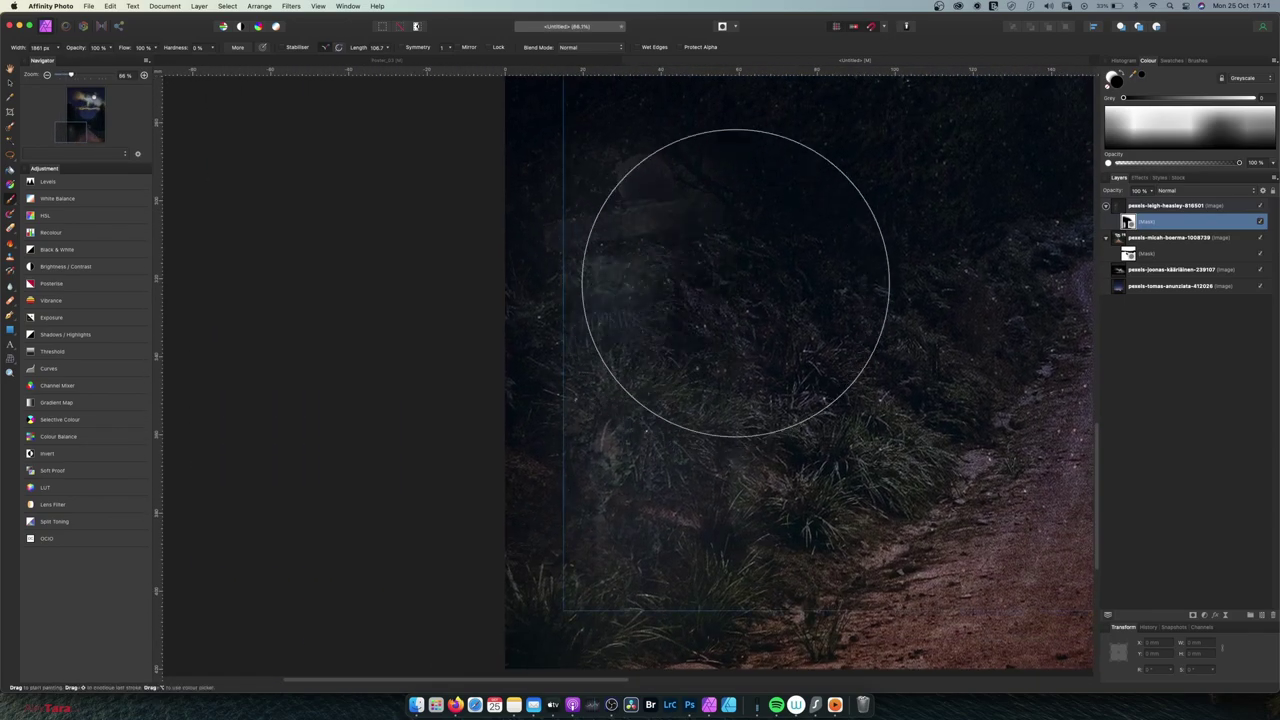
{"action": "key", "text": "["}
{"action": "key", "text": "["}
{"action": "key", "text": "["}
{"action": "key", "text": "bracketleft"}
{"action": "key", "text": "bracketleft"}
{"action": "key", "text": "bracketleft"}
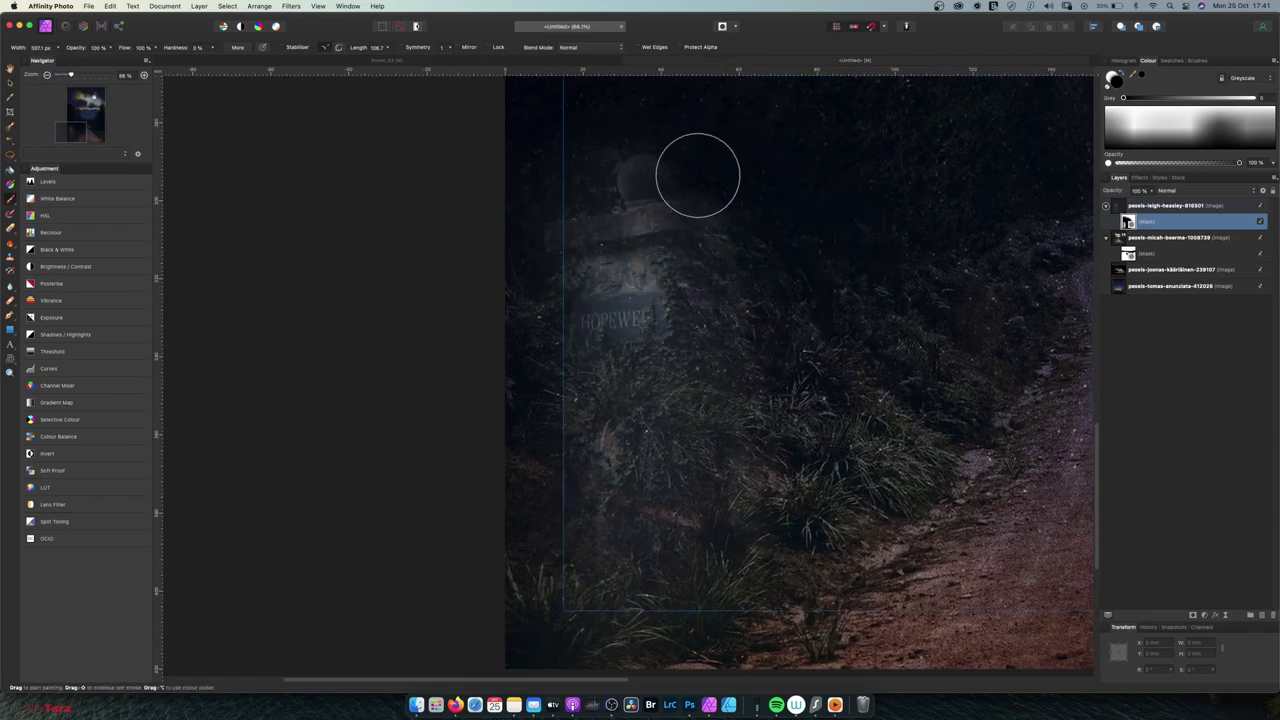
{"action": "key", "text": "bracketleft"}
{"action": "key", "text": "bracketleft"}
{"action": "key", "text": "bracketleft"}
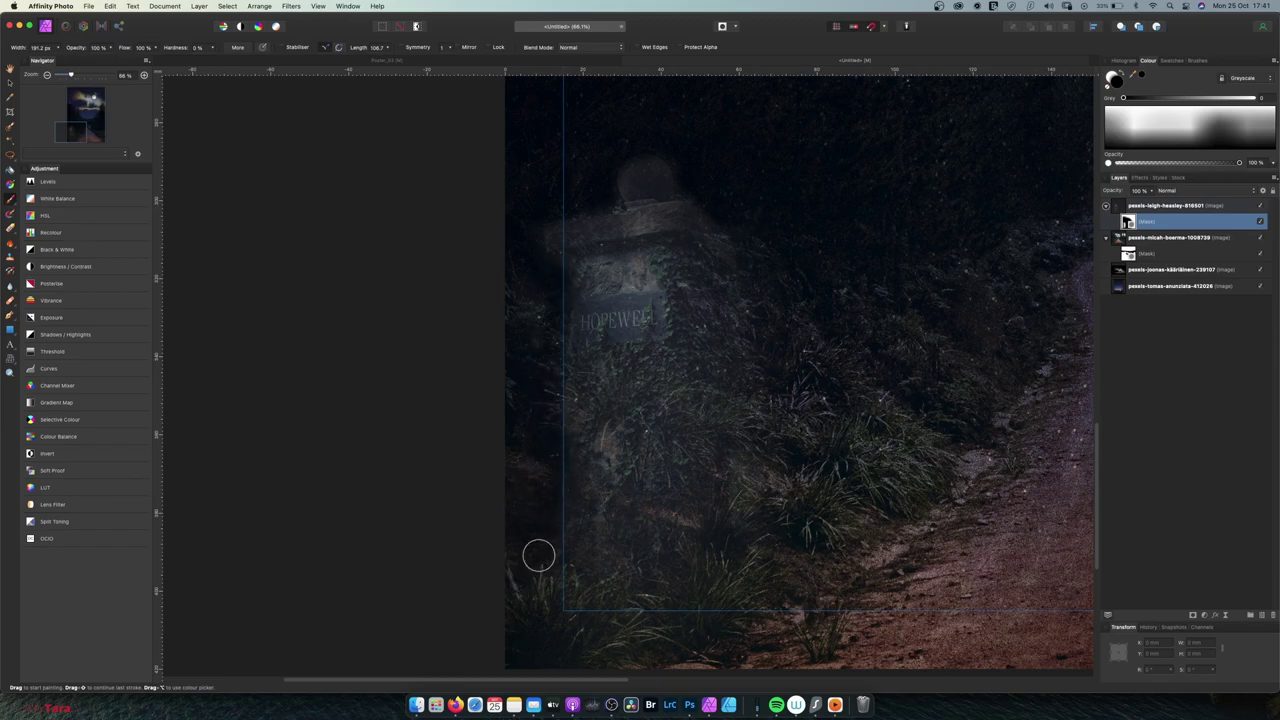
Raise the stone pillar layer's opacity to about 92%
{"action": "left_click", "coordinate": [1150, 205]}
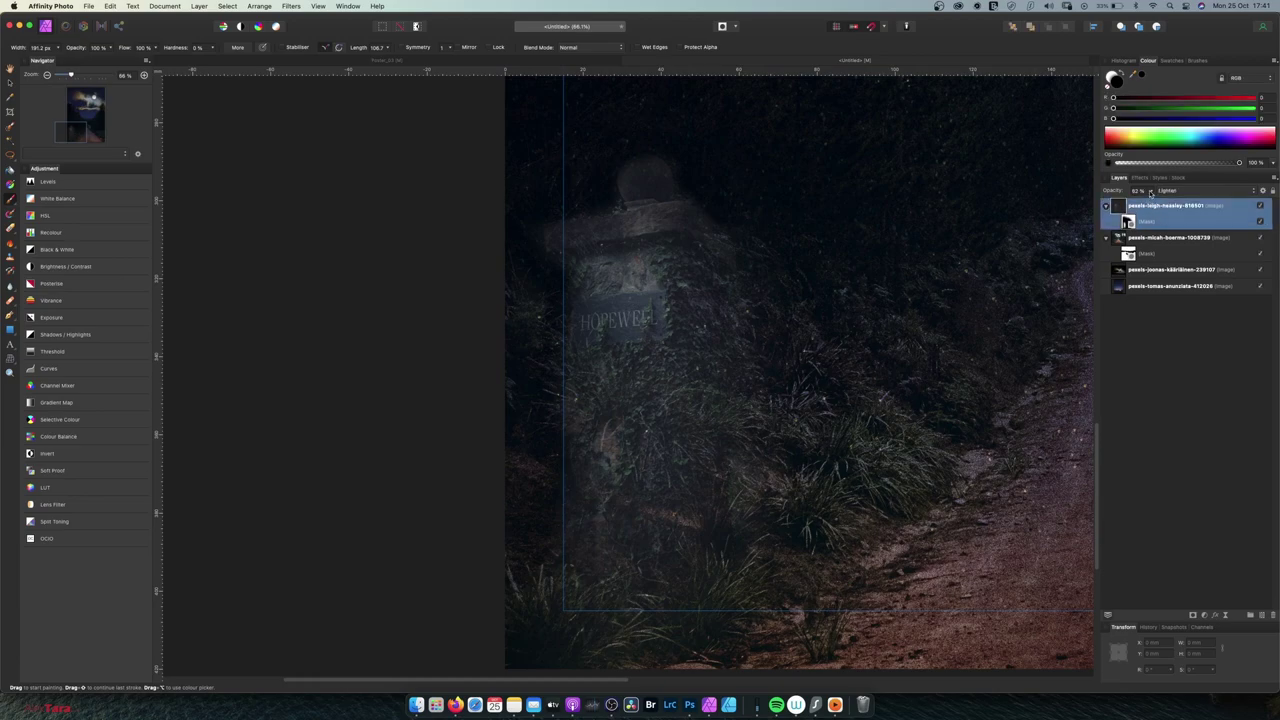
{"action": "left_click", "coordinate": [1150, 192]}
{"action": "left_click_drag", "start_coordinate": [1152, 204], "coordinate": [1164, 204]}
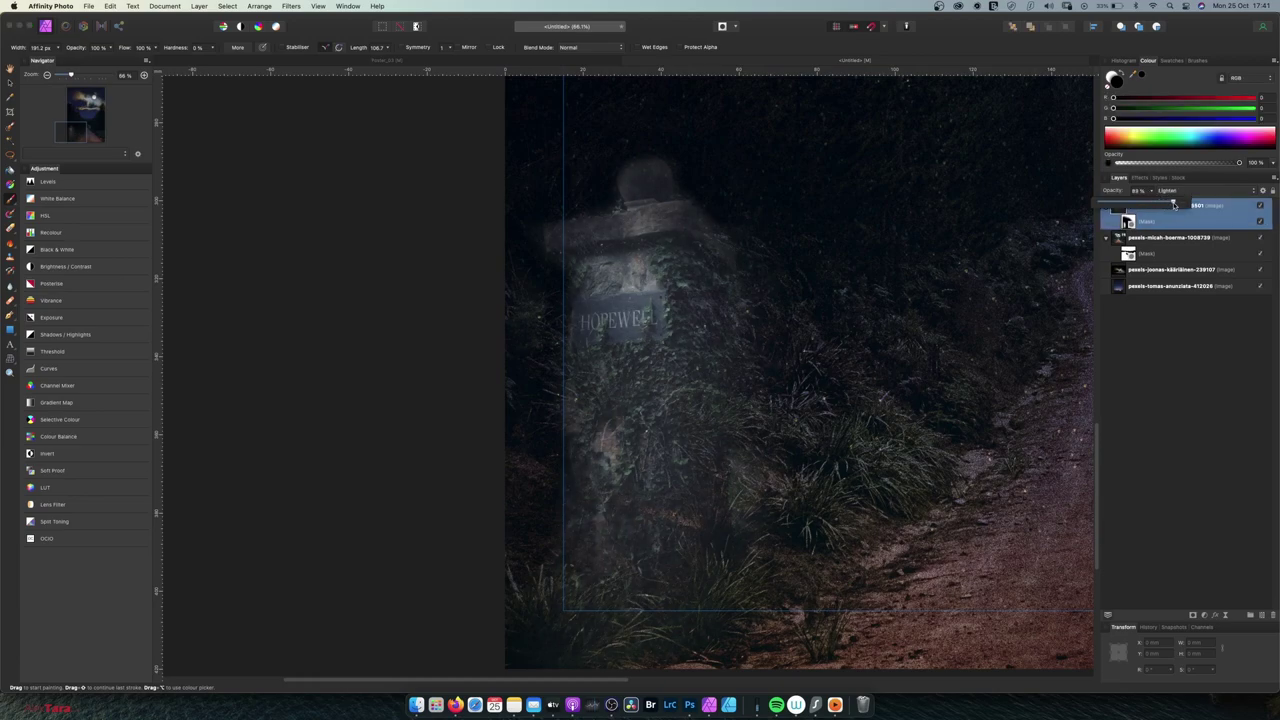
{"action": "left_click_drag", "start_coordinate": [713, 178], "coordinate": [694, 182]}
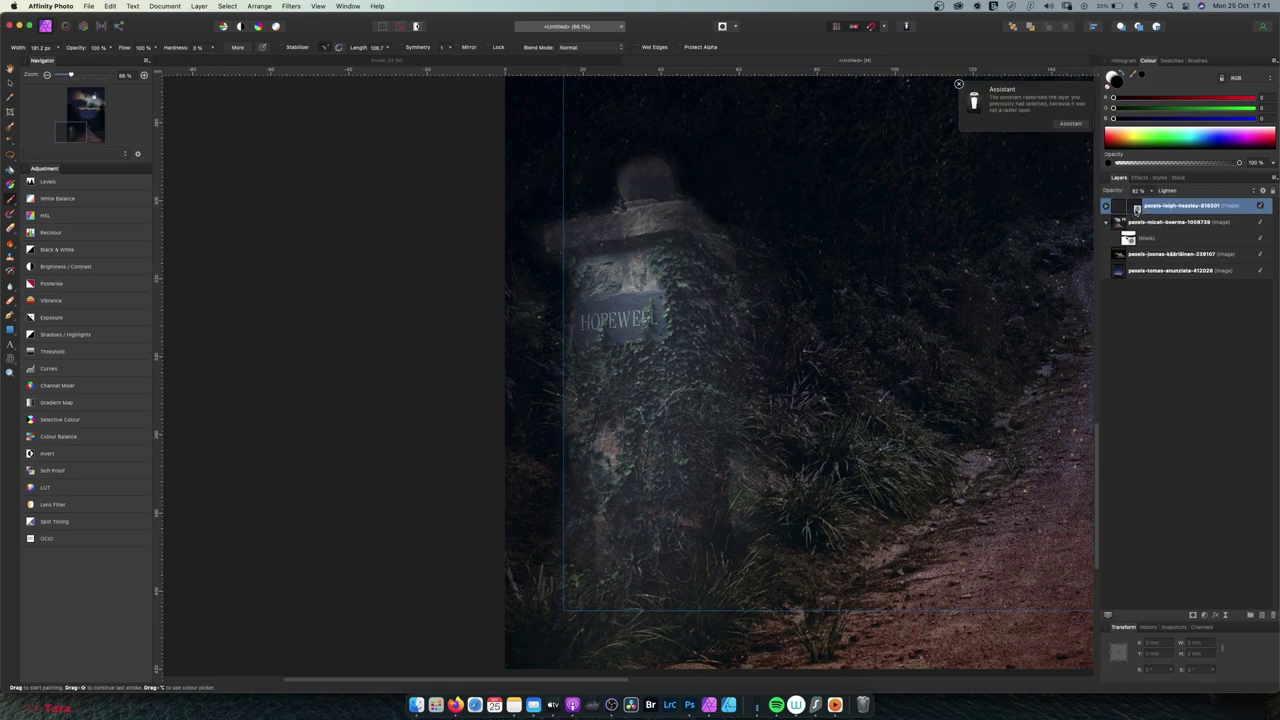
{"action": "left_click", "coordinate": [1105, 206]}
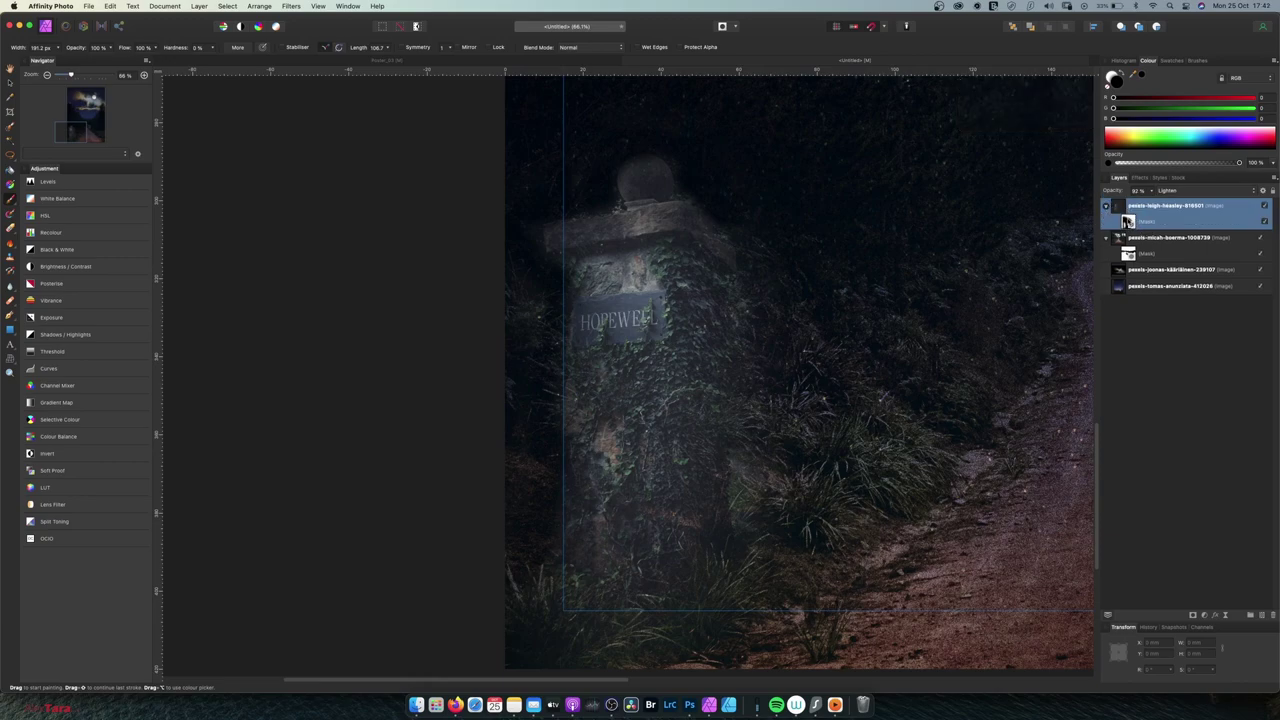
Darken the stone pillar's mask over its cap, sides and ivy using the Burn Brush with the Highlights tonal range
{"action": "left_click", "coordinate": [1128, 221]}
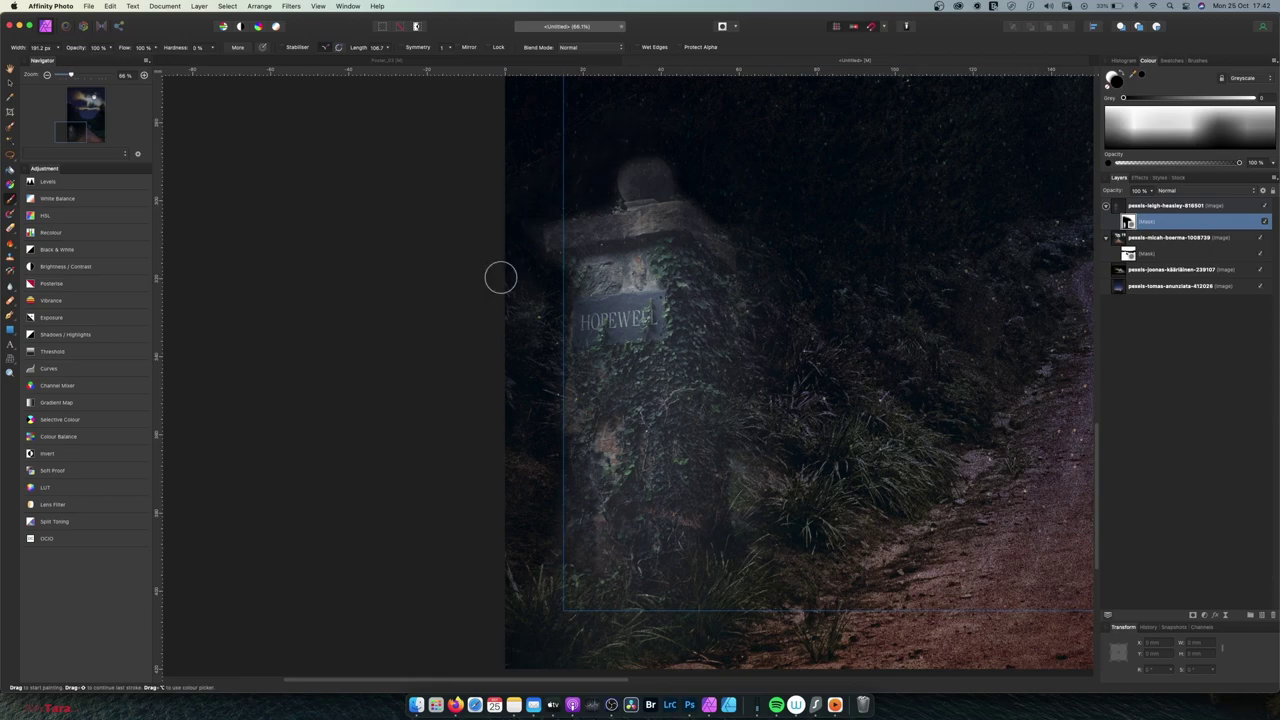
{"action": "key", "text": "o"}
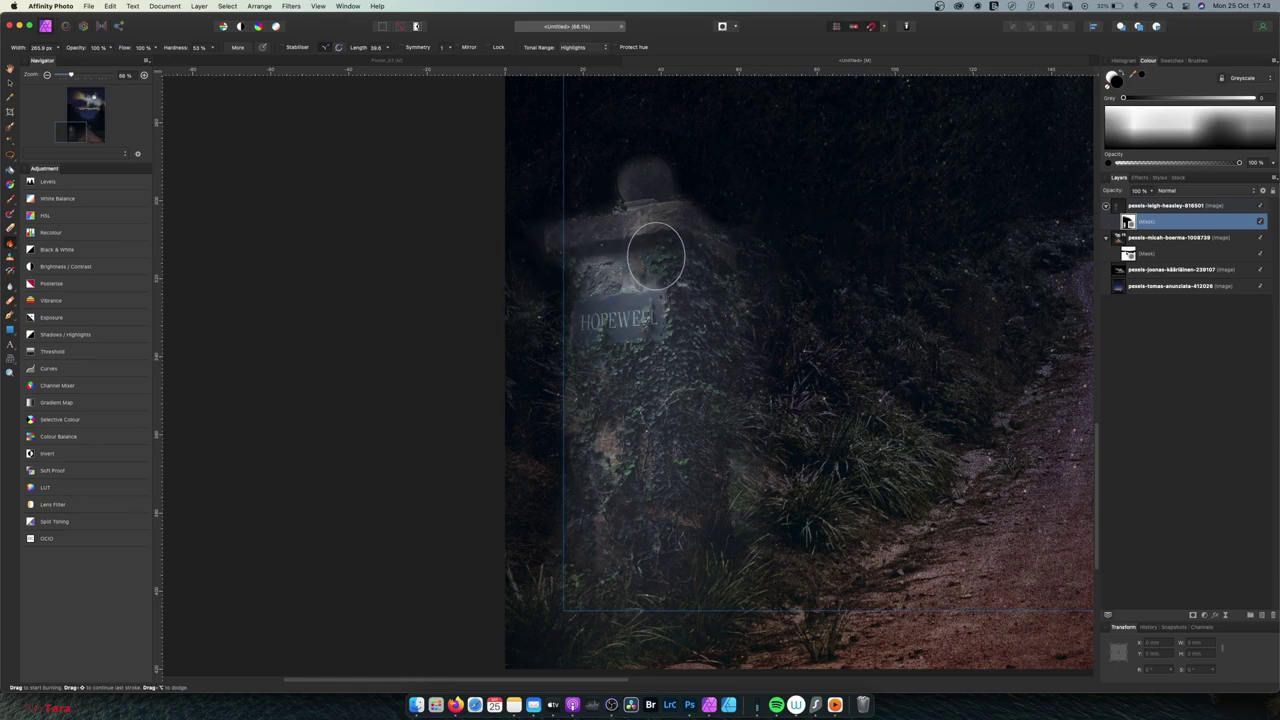
{"action": "mouse_move", "coordinate": [675, 288]}
{"action": "left_mouse_down"}
{"action": "mouse_move", "coordinate": [594, 246]}
{"action": "mouse_move", "coordinate": [690, 238]}
{"action": "left_mouse_up"}
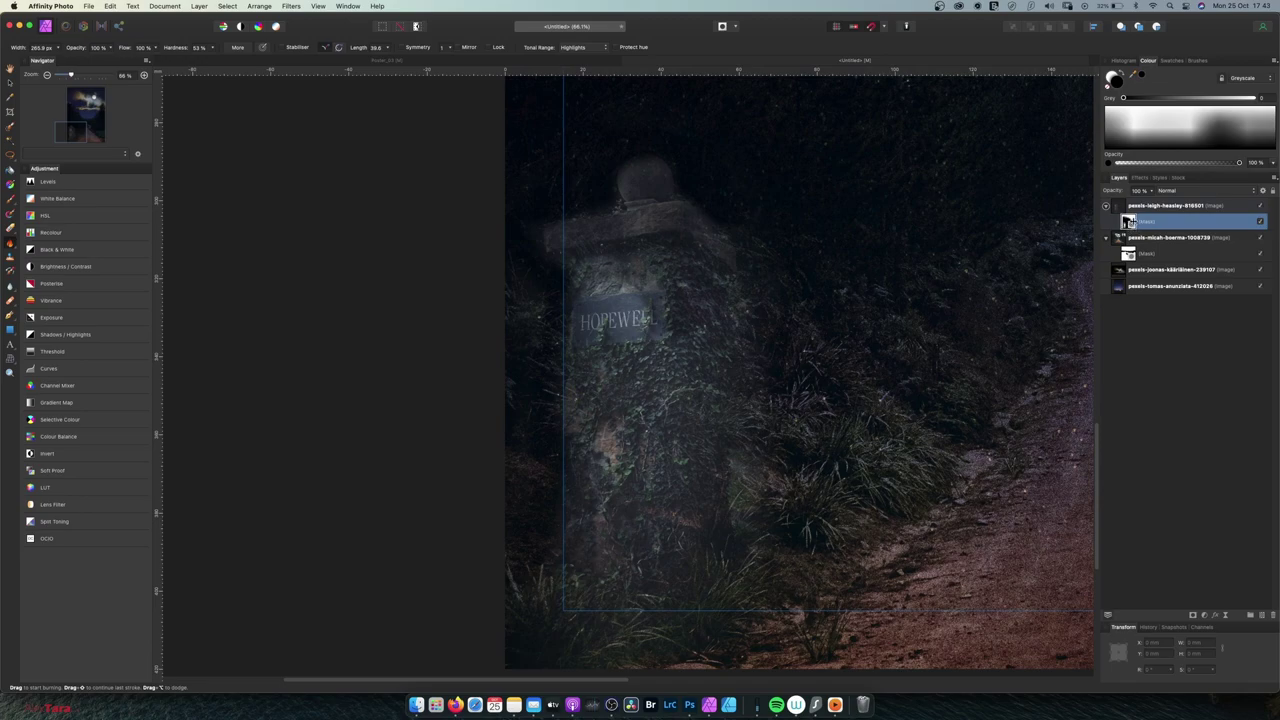
{"action": "mouse_move", "coordinate": [596, 257]}
{"action": "left_mouse_down"}
{"action": "mouse_move", "coordinate": [695, 268]}
{"action": "mouse_move", "coordinate": [592, 263]}
{"action": "mouse_move", "coordinate": [570, 234]}
{"action": "mouse_move", "coordinate": [680, 218]}
{"action": "mouse_move", "coordinate": [639, 201]}
{"action": "mouse_move", "coordinate": [659, 198]}
{"action": "mouse_move", "coordinate": [717, 326]}
{"action": "mouse_move", "coordinate": [701, 505]}
{"action": "mouse_move", "coordinate": [682, 498]}
{"action": "mouse_move", "coordinate": [647, 403]}
{"action": "mouse_move", "coordinate": [642, 475]}
{"action": "mouse_move", "coordinate": [580, 477]}
{"action": "mouse_move", "coordinate": [614, 457]}
{"action": "mouse_move", "coordinate": [624, 467]}
{"action": "mouse_move", "coordinate": [579, 478]}
{"action": "mouse_move", "coordinate": [545, 456]}
{"action": "mouse_move", "coordinate": [549, 414]}
{"action": "mouse_move", "coordinate": [595, 552]}
{"action": "mouse_move", "coordinate": [576, 588]}
{"action": "mouse_move", "coordinate": [638, 621]}
{"action": "mouse_move", "coordinate": [690, 609]}
{"action": "mouse_move", "coordinate": [767, 481]}
{"action": "mouse_move", "coordinate": [785, 282]}
{"action": "mouse_move", "coordinate": [771, 291]}
{"action": "mouse_move", "coordinate": [743, 196]}
{"action": "left_mouse_up"}
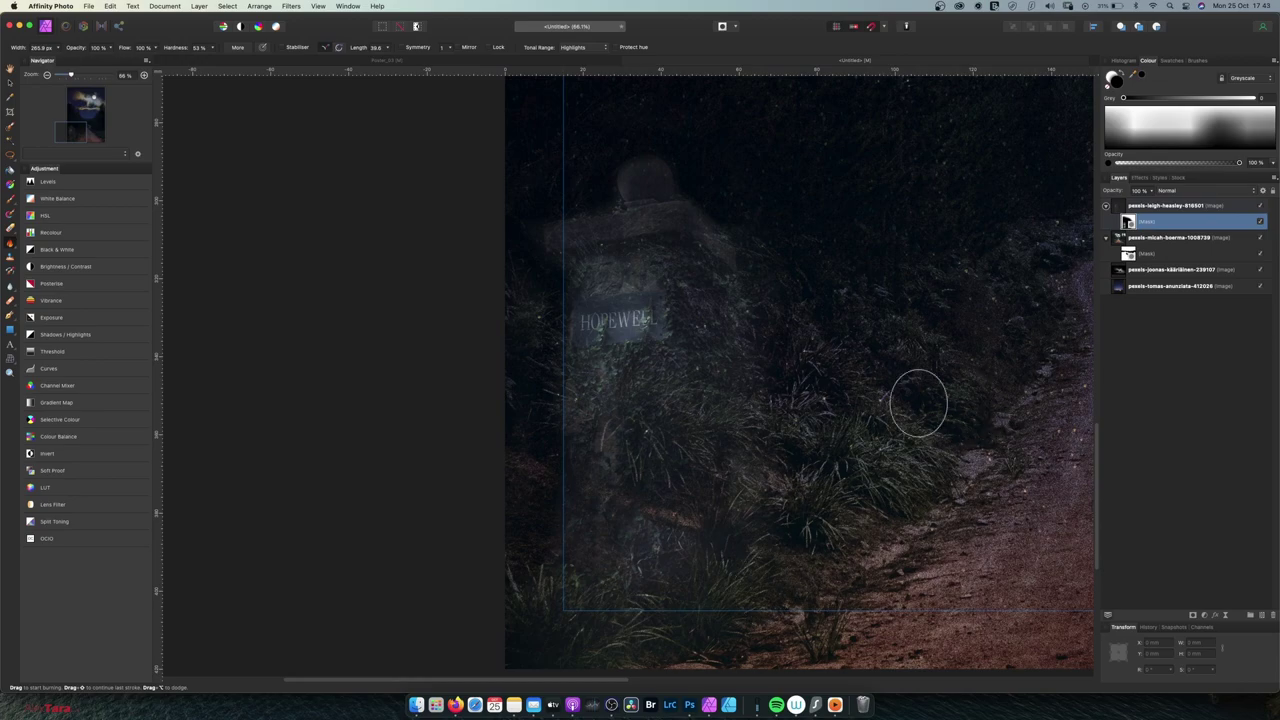
{"action": "left_click_drag", "start_coordinate": [810, 273], "coordinate": [677, 289]}
Open the stone pillar layer's opacity for editing
{"action": "scroll", "coordinate": [660, 280], "scroll_direction": "down", "scroll_amount": 5}
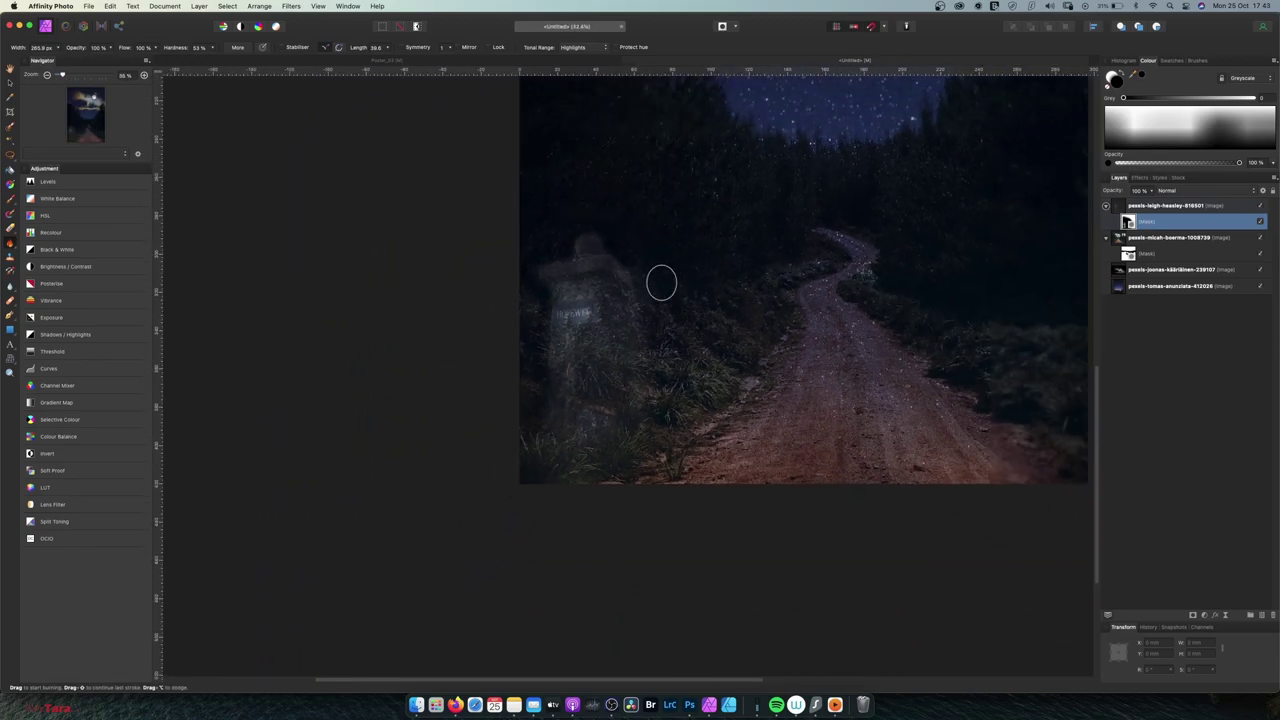
{"action": "scroll", "coordinate": [661, 282], "scroll_direction": "down", "scroll_amount": 1}
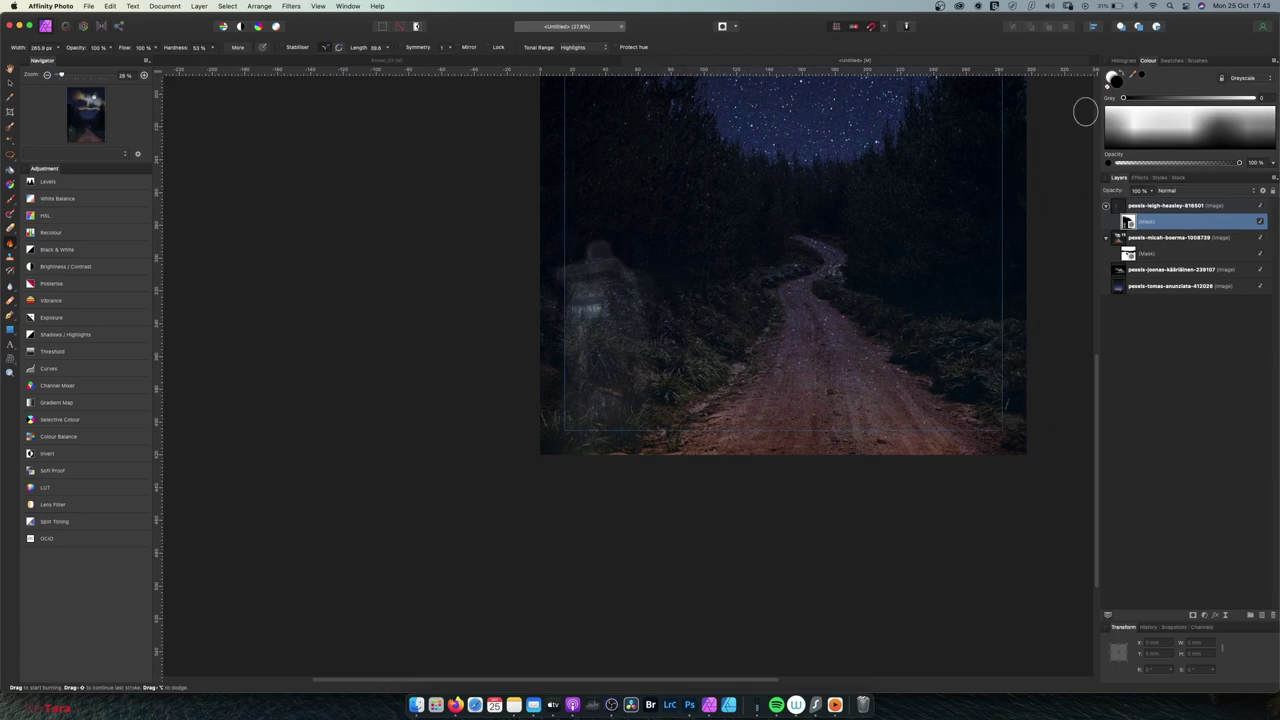
{"action": "left_click", "coordinate": [1161, 204]}
{"action": "left_click", "coordinate": [1152, 191]}
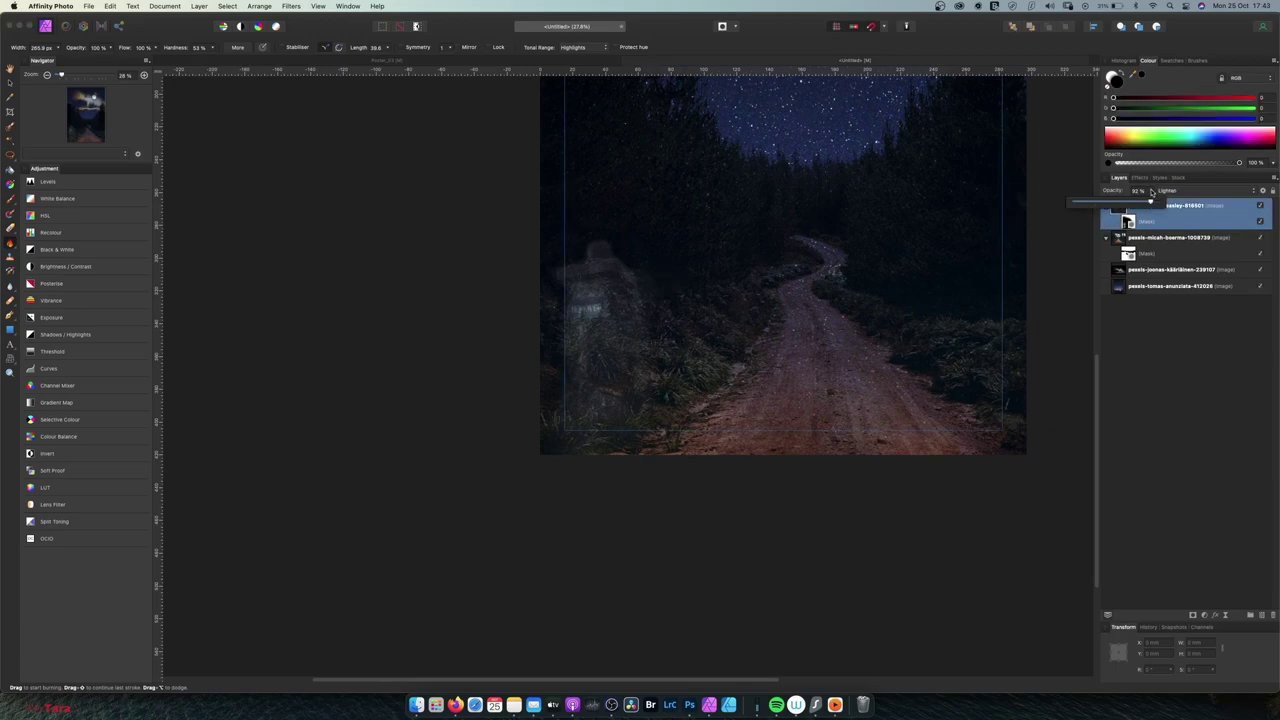
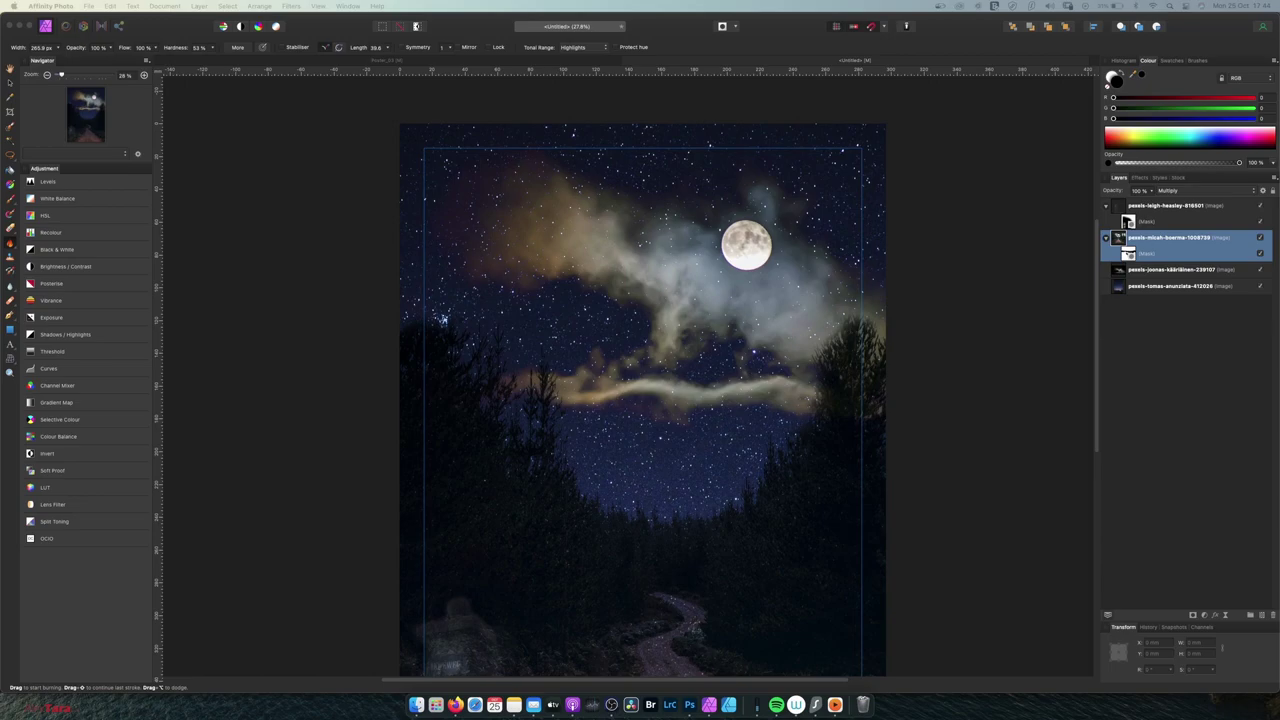
Place the spider photo over the moon and move it flush against the page's right edge
{"action": "left_click_drag", "start_coordinate": [869, 234], "coordinate": [743, 260]}
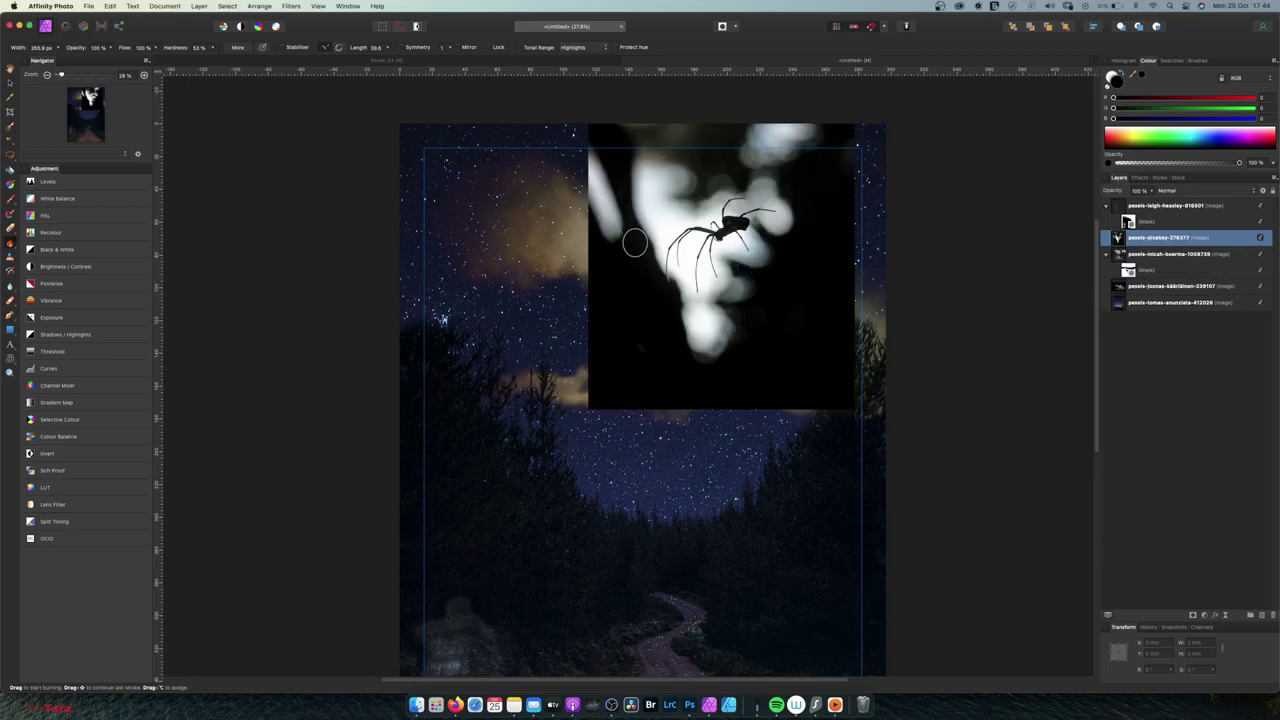
{"action": "key", "text": "v"}
{"action": "left_click_drag", "start_coordinate": [734, 236], "coordinate": [766, 236]}
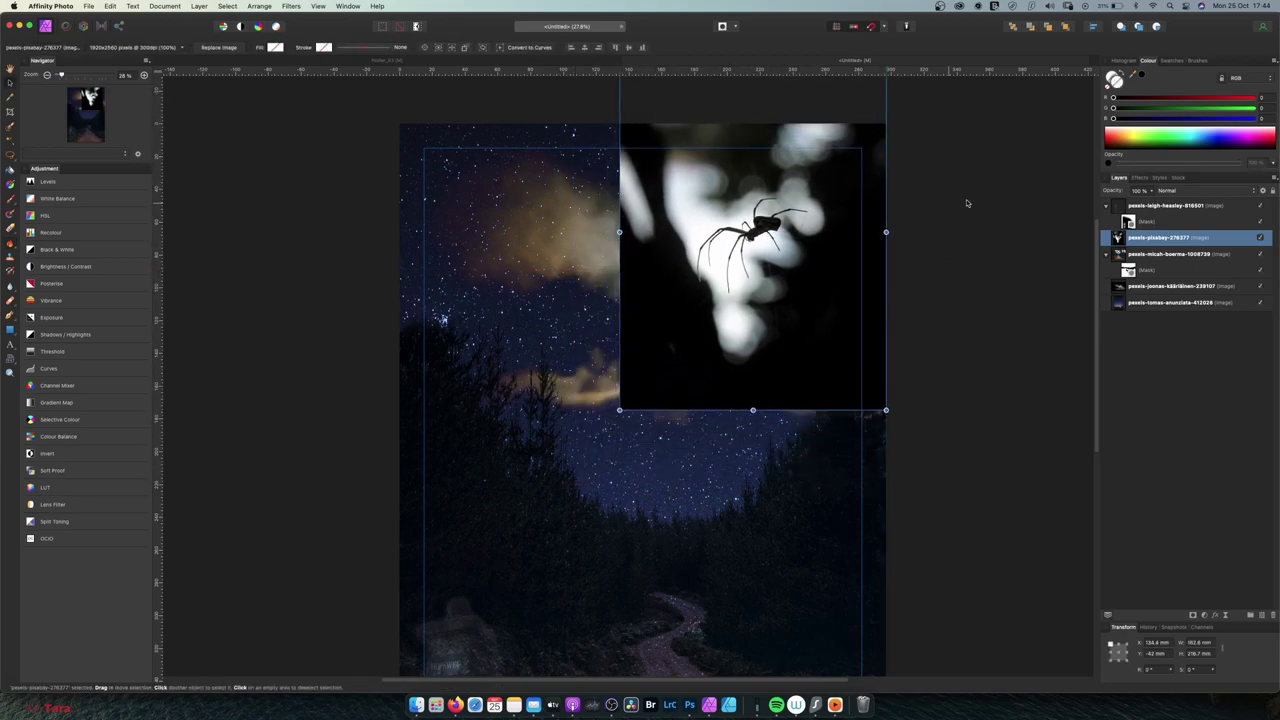
Blend the spider photo with Darken and move its layer to the top of the layer stack
{"action": "left_click", "coordinate": [1188, 192]}
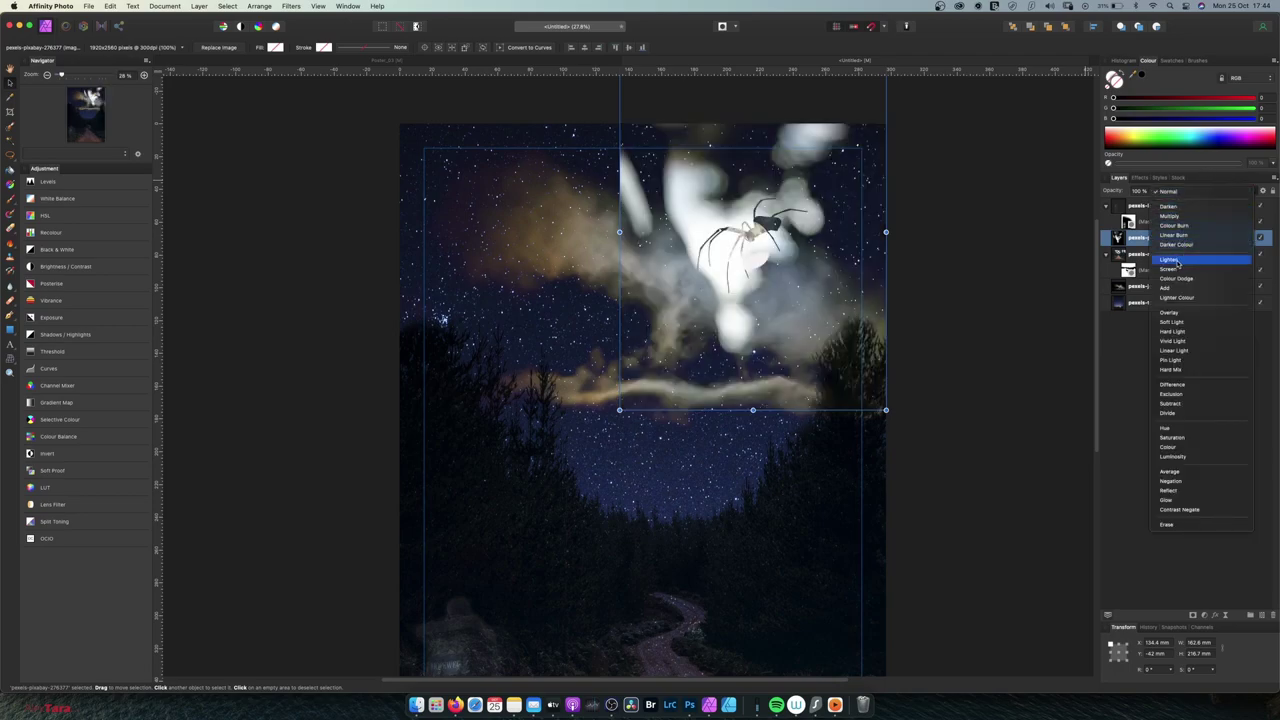
{"action": "left_click", "coordinate": [1181, 208]}
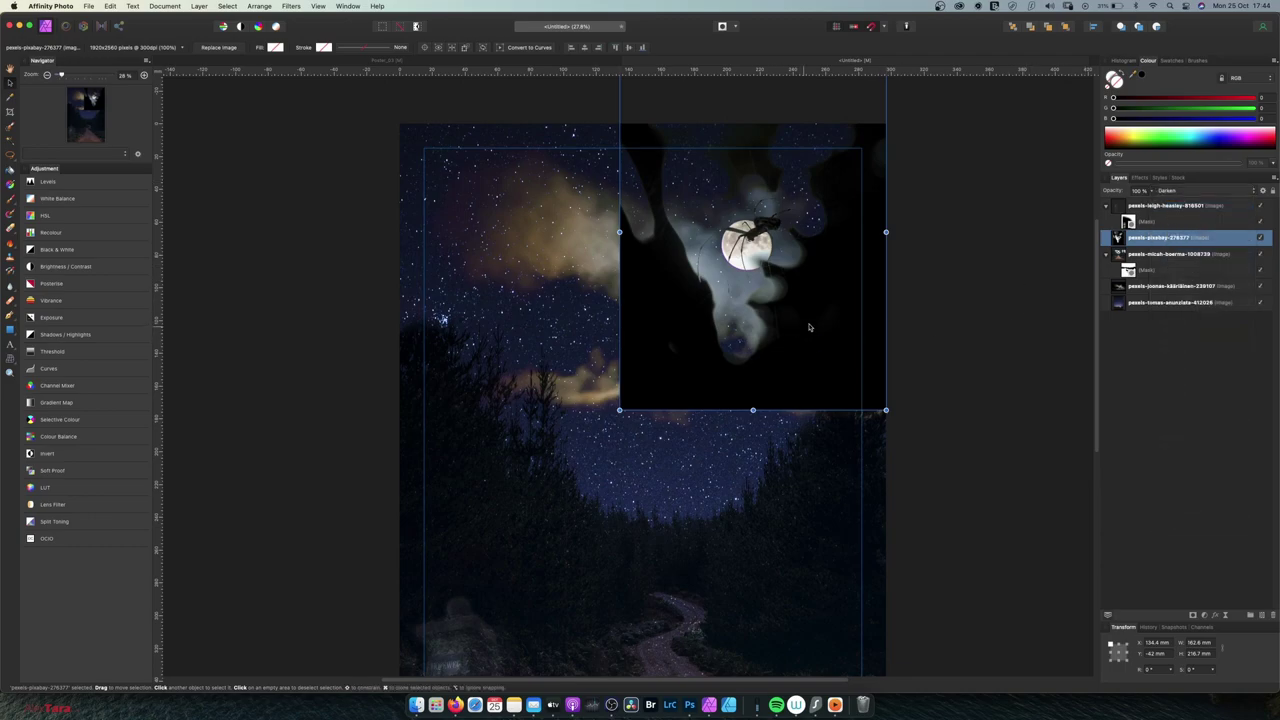
{"action": "left_click_drag", "start_coordinate": [1148, 242], "coordinate": [1144, 214]}
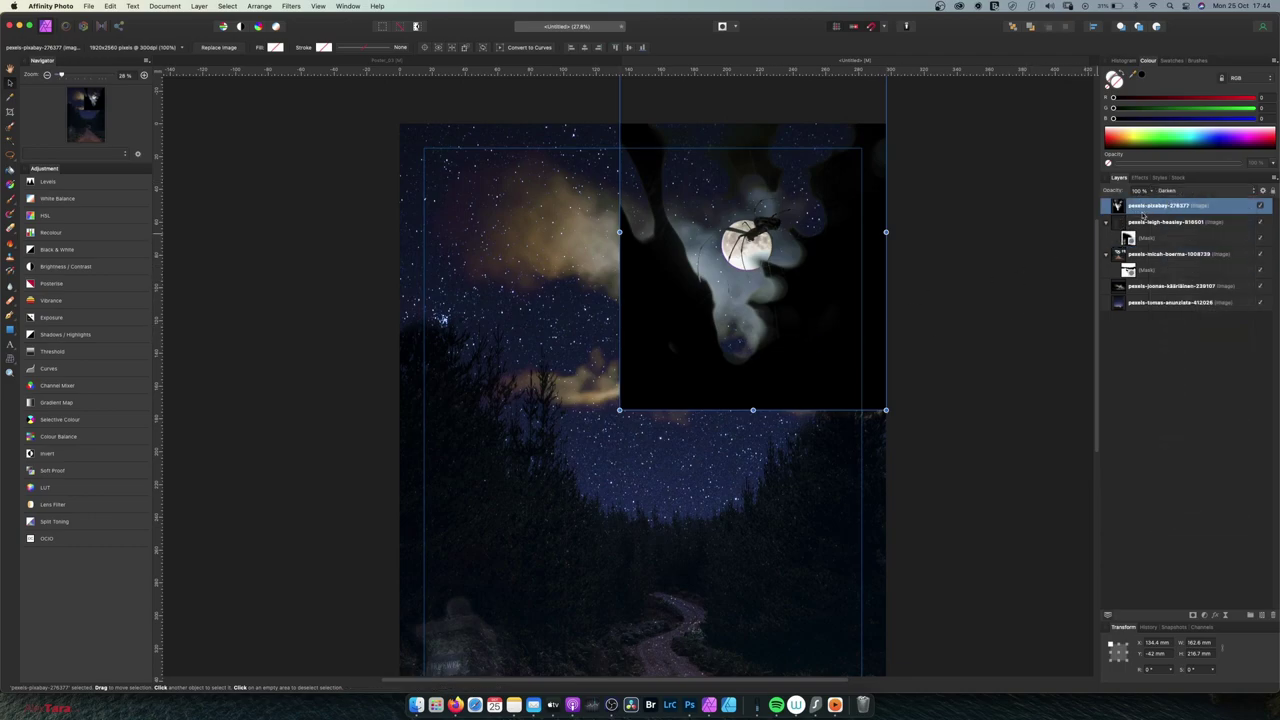
Add a mask to the spider photo and paint black with a large soft brush to hide its dark background
{"action": "left_click", "coordinate": [1193, 615]}
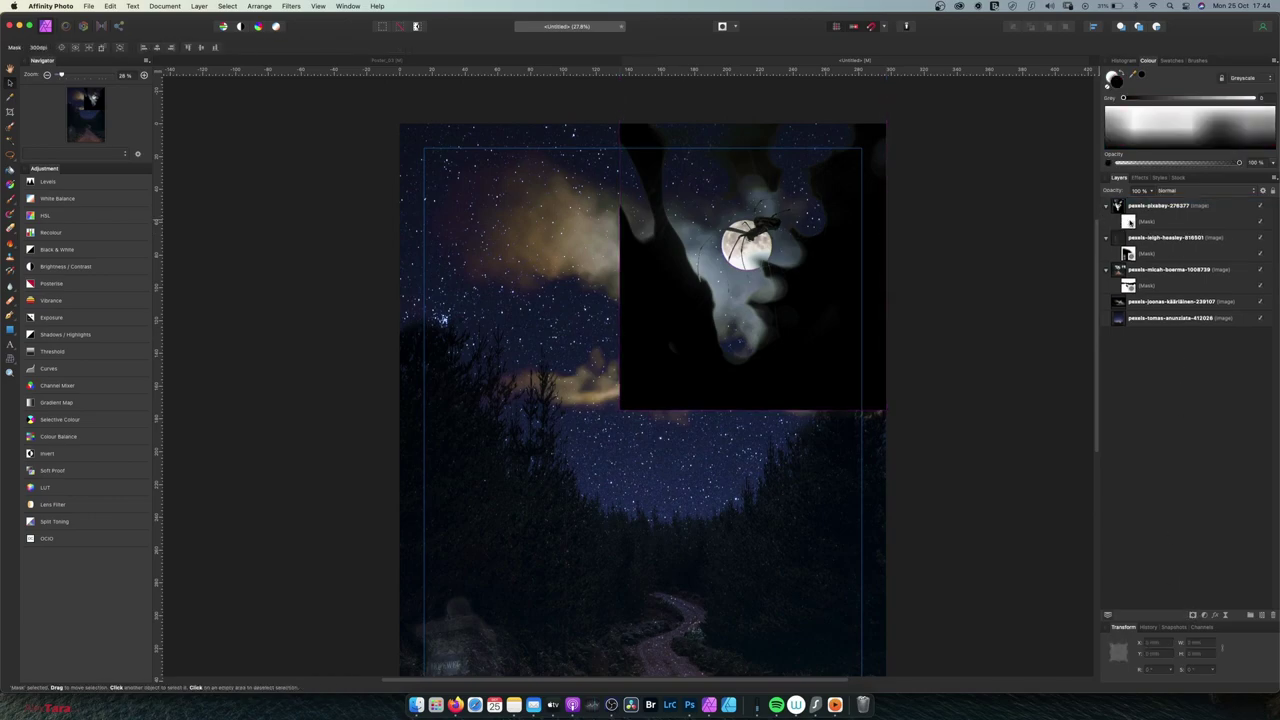
{"action": "left_click", "coordinate": [1130, 221]}
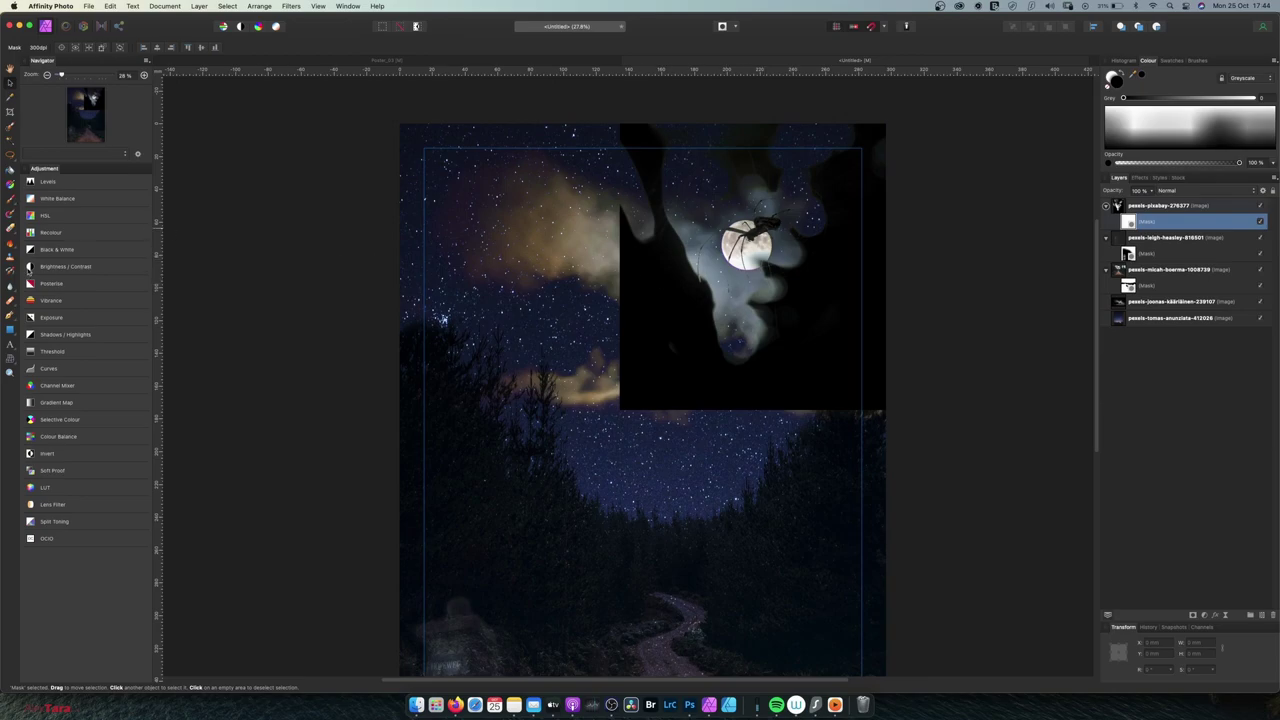
{"action": "left_click", "coordinate": [10, 198]}
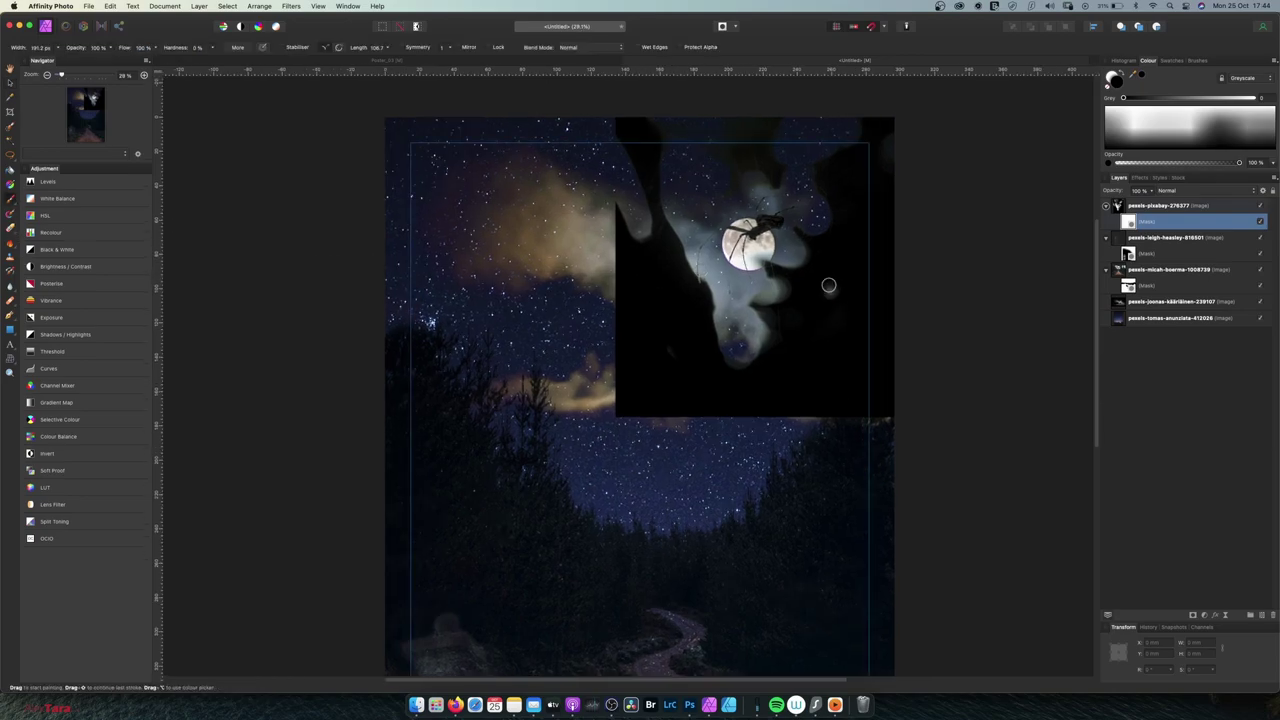
{"action": "left_click_drag", "start_coordinate": [702, 280], "coordinate": [701, 315]}
{"action": "key", "text": "]"}
{"action": "key", "text": "]"}
{"action": "key", "text": "]"}
{"action": "key", "text": "]"}
{"action": "key", "text": "]"}
{"action": "key", "text": "]"}
{"action": "key", "text": "]"}
{"action": "key", "text": "]"}
{"action": "key", "text": "]"}
{"action": "key", "text": "]"}
{"action": "key", "text": "]"}
{"action": "key", "text": "]"}
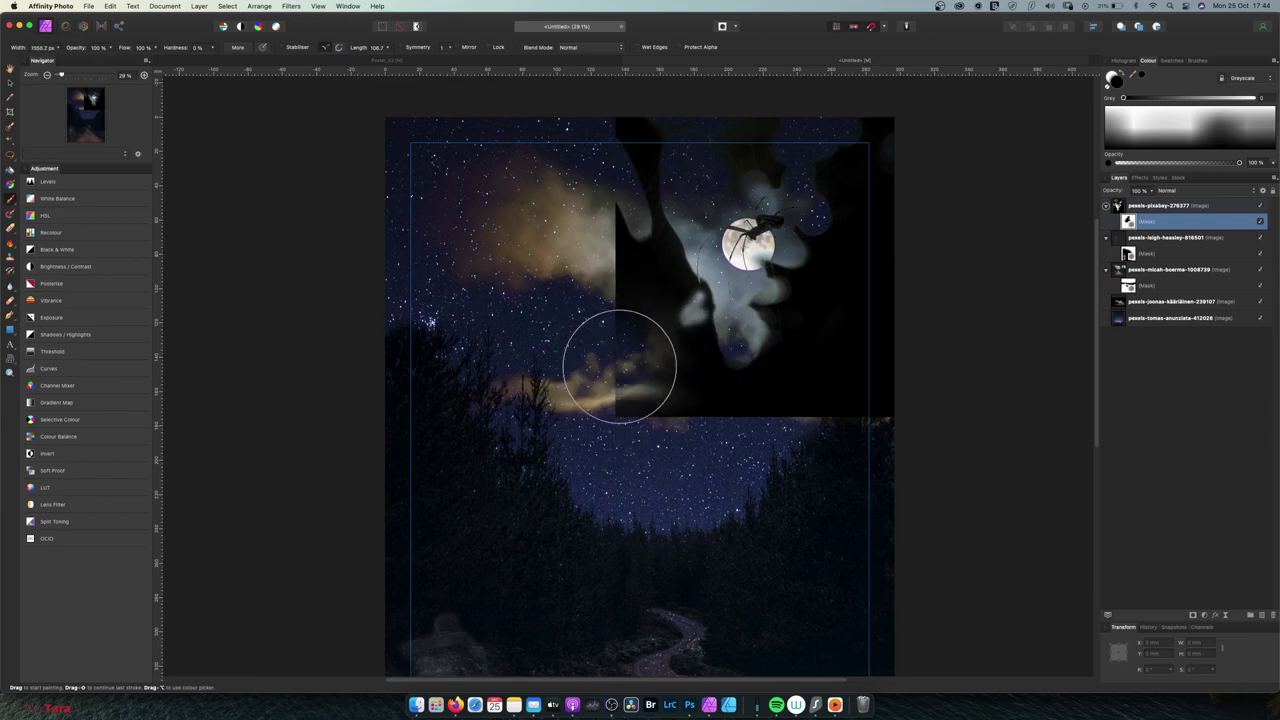
{"action": "mouse_move", "coordinate": [608, 224]}
{"action": "left_mouse_down"}
{"action": "mouse_move", "coordinate": [647, 275]}
{"action": "mouse_move", "coordinate": [618, 214]}
{"action": "mouse_move", "coordinate": [605, 232]}
{"action": "mouse_move", "coordinate": [621, 335]}
{"action": "mouse_move", "coordinate": [671, 392]}
{"action": "mouse_move", "coordinate": [887, 390]}
{"action": "mouse_move", "coordinate": [821, 369]}
{"action": "mouse_move", "coordinate": [827, 325]}
{"action": "mouse_move", "coordinate": [809, 318]}
{"action": "mouse_move", "coordinate": [894, 159]}
{"action": "mouse_move", "coordinate": [816, 124]}
{"action": "mouse_move", "coordinate": [612, 134]}
{"action": "mouse_move", "coordinate": [610, 210]}
{"action": "mouse_move", "coordinate": [701, 366]}
{"action": "mouse_move", "coordinate": [675, 361]}
{"action": "mouse_move", "coordinate": [688, 349]}
{"action": "mouse_move", "coordinate": [682, 304]}
{"action": "mouse_move", "coordinate": [711, 322]}
{"action": "left_mouse_up"}
Paint away the remaining dark patches near the moon and spider on the mask with a smaller soft brush
{"action": "key", "text": "bracketleft"}
{"action": "key", "text": "bracketleft"}
{"action": "key", "text": "bracketleft"}
{"action": "key", "text": "bracketleft"}
{"action": "key", "text": "bracketleft"}
{"action": "key", "text": "bracketleft"}
{"action": "key", "text": "bracketleft"}
{"action": "key", "text": "bracketleft"}
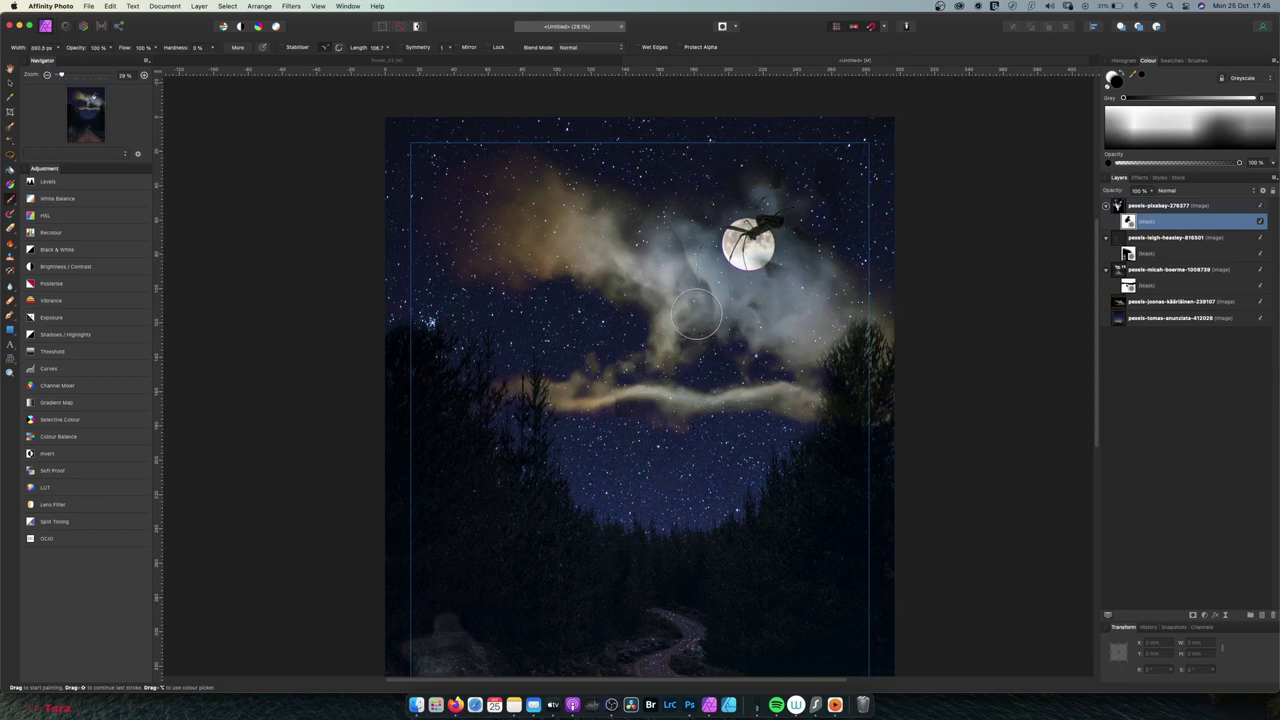
{"action": "mouse_move", "coordinate": [678, 258]}
{"action": "left_mouse_down"}
{"action": "mouse_move", "coordinate": [679, 288]}
{"action": "mouse_move", "coordinate": [715, 318]}
{"action": "mouse_move", "coordinate": [719, 290]}
{"action": "mouse_move", "coordinate": [708, 277]}
{"action": "mouse_move", "coordinate": [730, 356]}
{"action": "mouse_move", "coordinate": [694, 303]}
{"action": "left_mouse_up"}
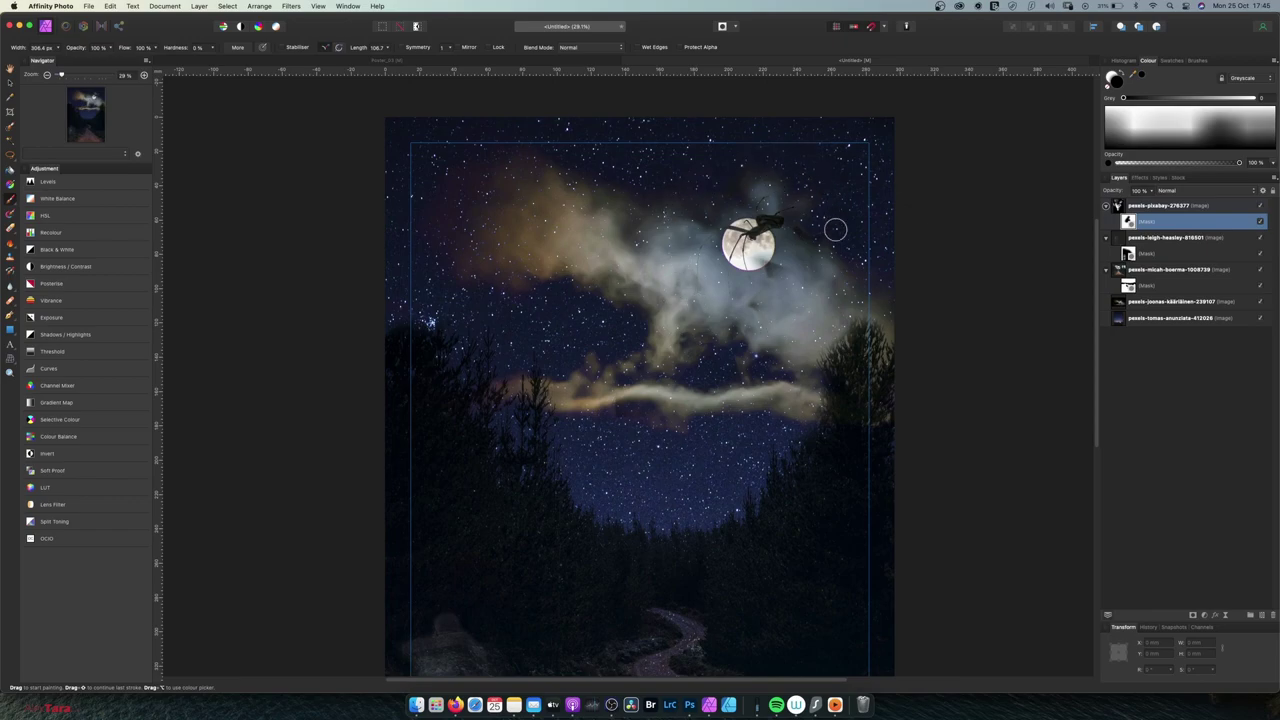
{"action": "left_click_drag", "start_coordinate": [775, 269], "coordinate": [780, 272]}
{"action": "left_click", "coordinate": [9, 84]}
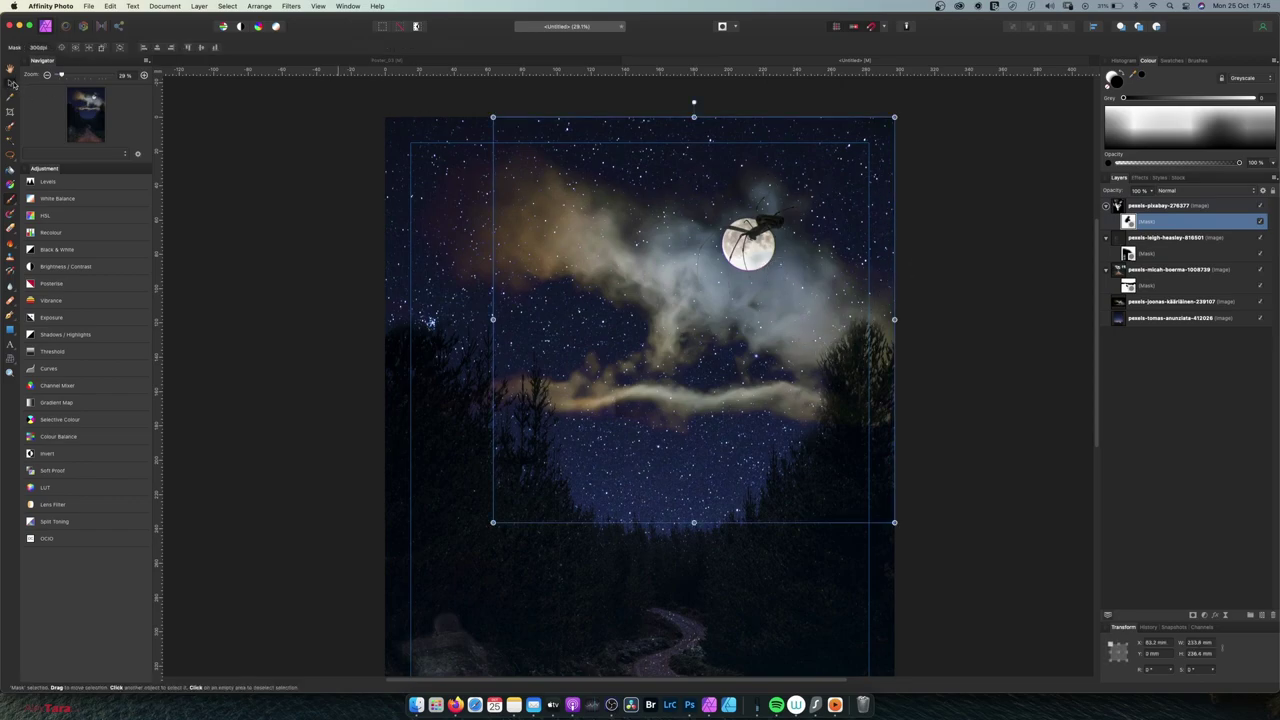
{"action": "left_click_drag", "start_coordinate": [493, 522], "coordinate": [625, 424]}
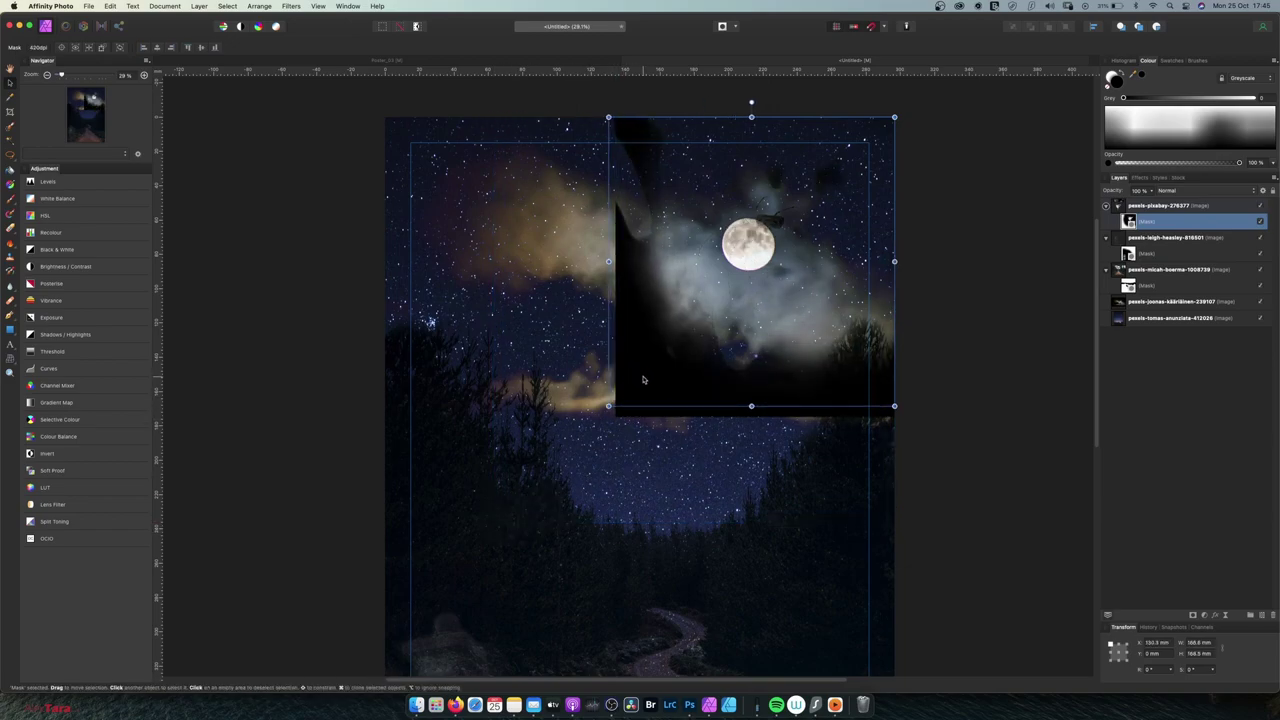
{"action": "key", "text": "super+z"}
Scale the masked spider photo down to about 83.4 × 111.2 mm and position it so the spider sits inside the moon
{"action": "left_click", "coordinate": [1122, 206]}
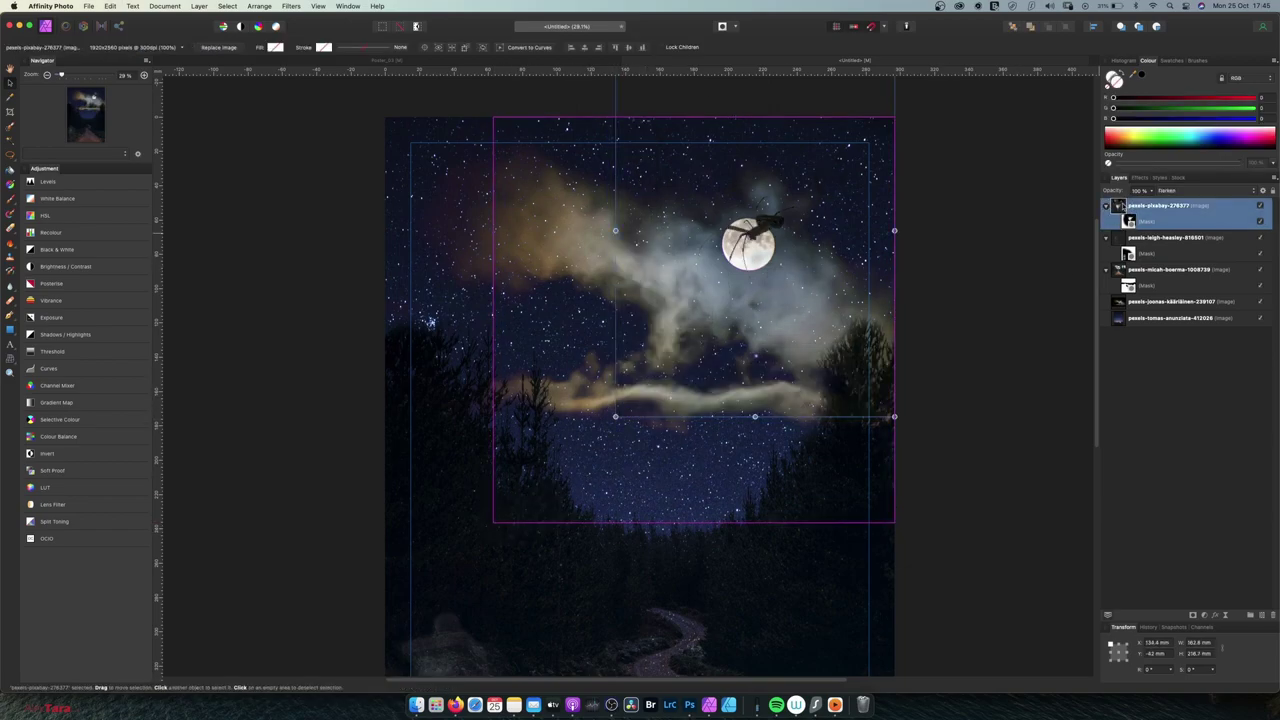
{"action": "left_click_drag", "start_coordinate": [616, 416], "coordinate": [710, 290]}
{"action": "left_click_drag", "start_coordinate": [800, 260], "coordinate": [742, 333]}
{"action": "left_click_drag", "start_coordinate": [664, 362], "coordinate": [692, 324]}
{"action": "left_click_drag", "start_coordinate": [774, 238], "coordinate": [752, 255]}
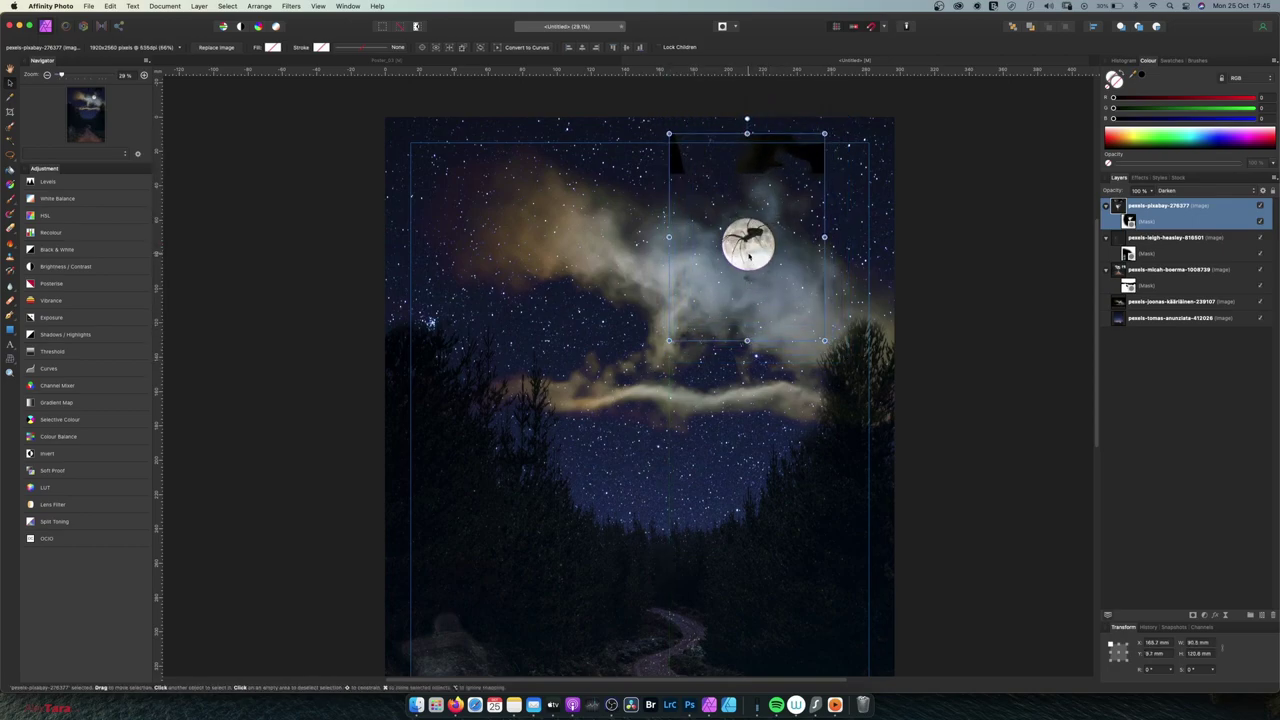
{"action": "left_click_drag", "start_coordinate": [669, 133], "coordinate": [676, 142]}
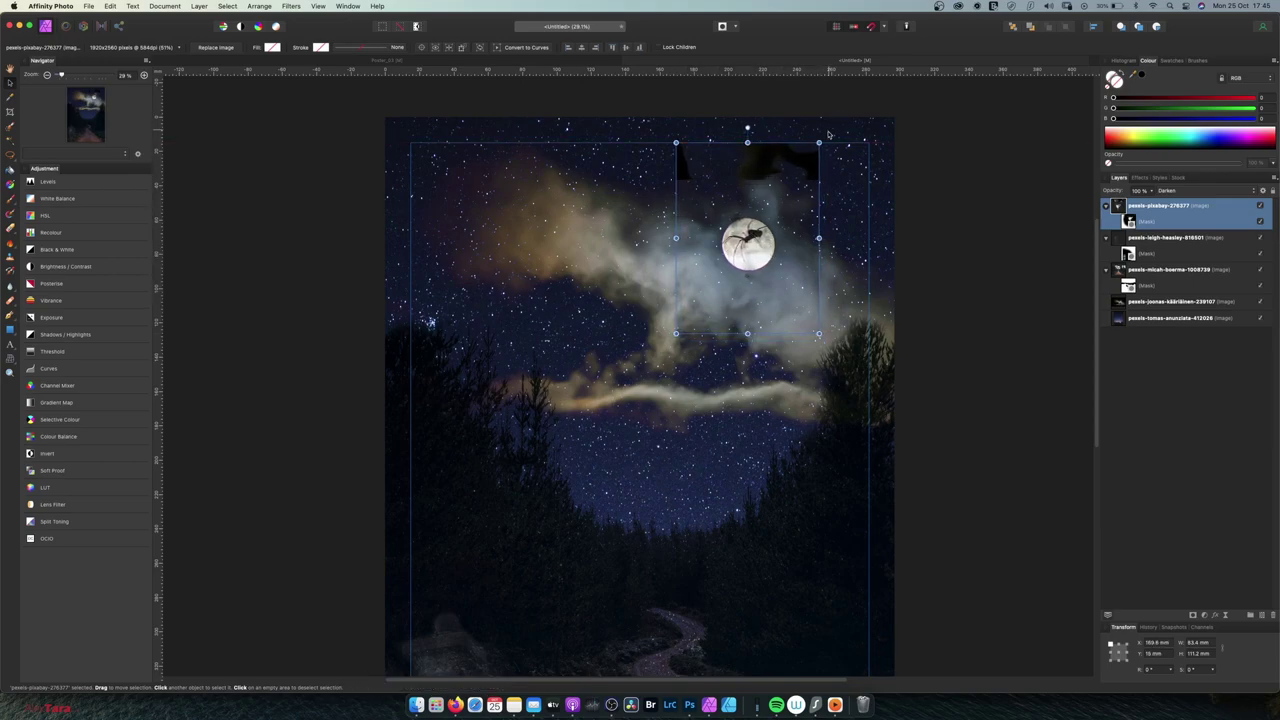
{"action": "left_click", "coordinate": [830, 142]}
{"action": "left_click", "coordinate": [812, 146]}
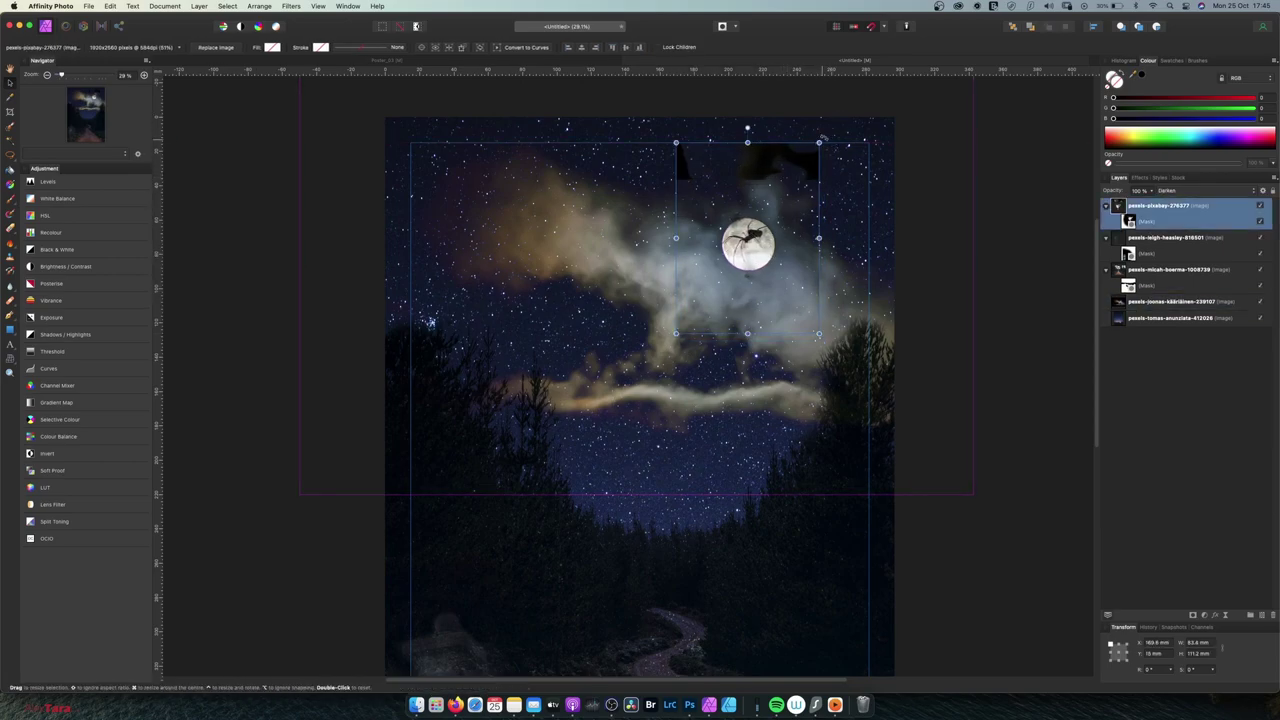
Rotate the spider photo about 17° clockwise and paint out its remaining dark patches on the mask in black
{"action": "left_click_drag", "start_coordinate": [822, 135], "coordinate": [895, 160]}
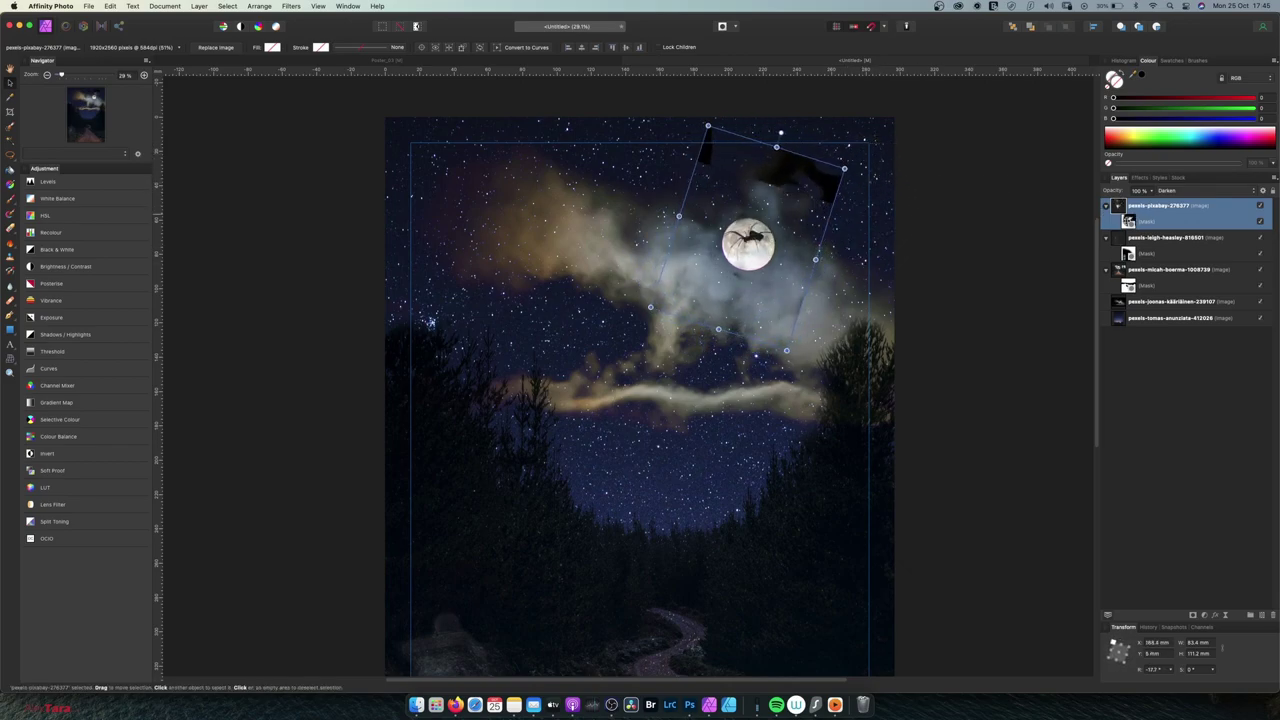
{"action": "left_click", "coordinate": [1129, 221]}
{"action": "key", "text": "b"}
{"action": "mouse_move", "coordinate": [738, 162]}
{"action": "left_mouse_down"}
{"action": "mouse_move", "coordinate": [691, 159]}
{"action": "mouse_move", "coordinate": [717, 135]}
{"action": "mouse_move", "coordinate": [725, 171]}
{"action": "mouse_move", "coordinate": [827, 173]}
{"action": "mouse_move", "coordinate": [786, 182]}
{"action": "mouse_move", "coordinate": [832, 187]}
{"action": "mouse_move", "coordinate": [810, 286]}
{"action": "left_mouse_up"}
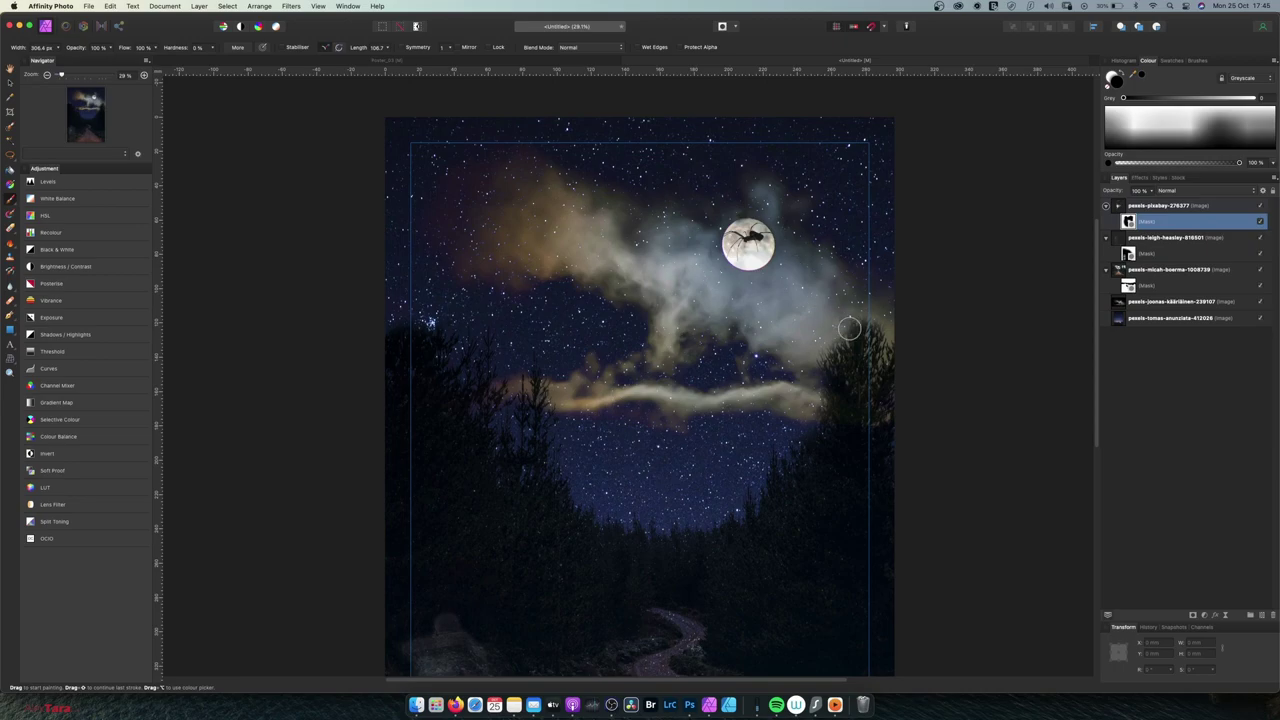
{"action": "left_click_drag", "start_coordinate": [702, 445], "coordinate": [668, 407]}
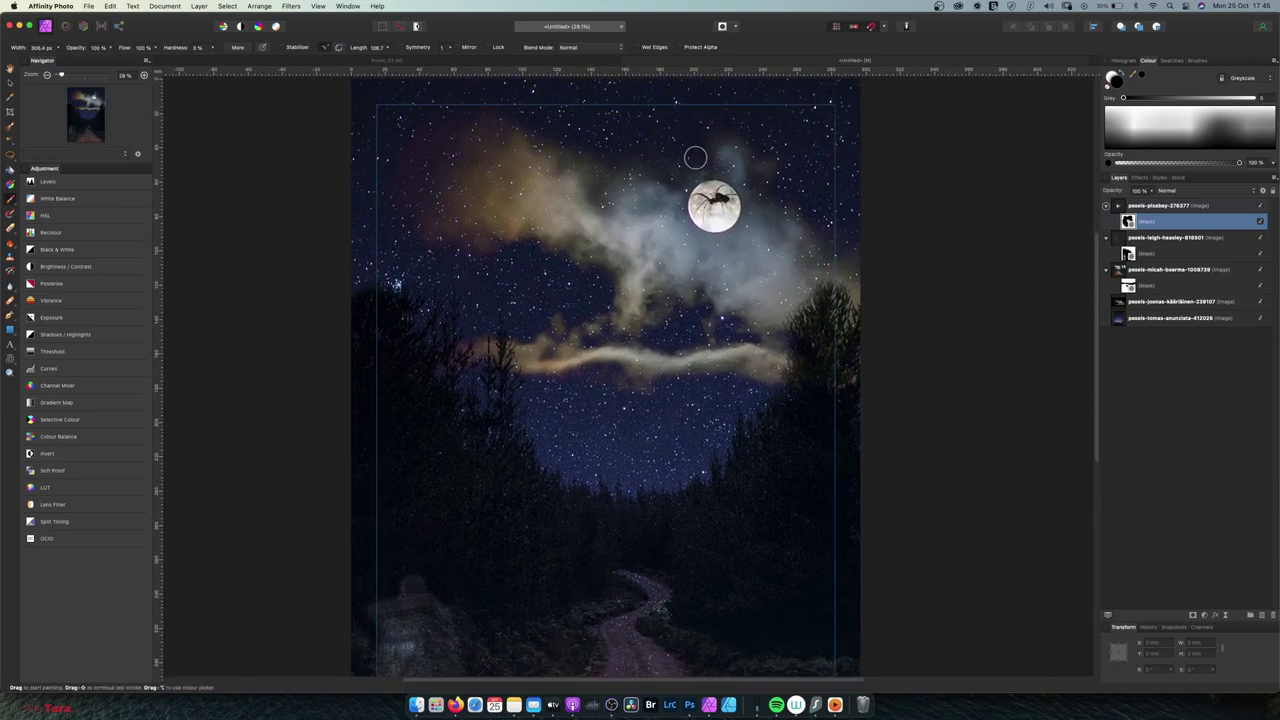
{"action": "scroll", "coordinate": [705, 174], "scroll_direction": "up", "scroll_amount": 6}
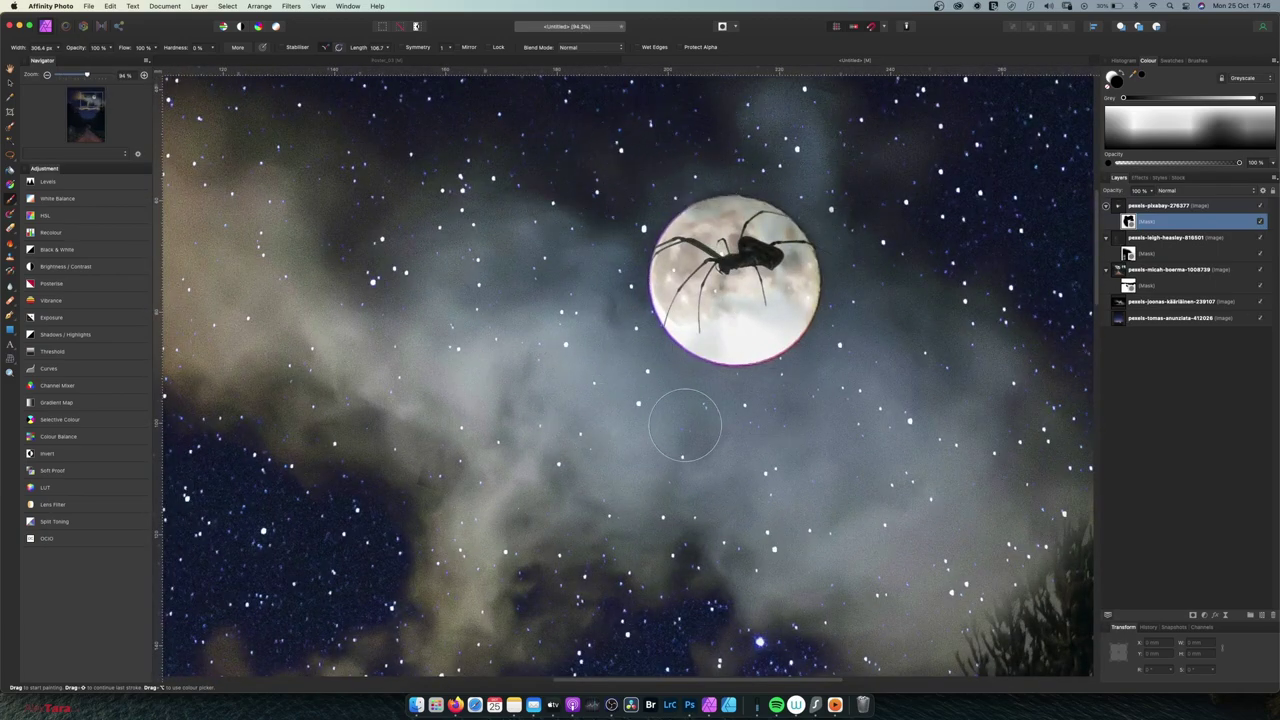
{"action": "scroll", "coordinate": [831, 367], "scroll_direction": "down", "scroll_amount": 6}
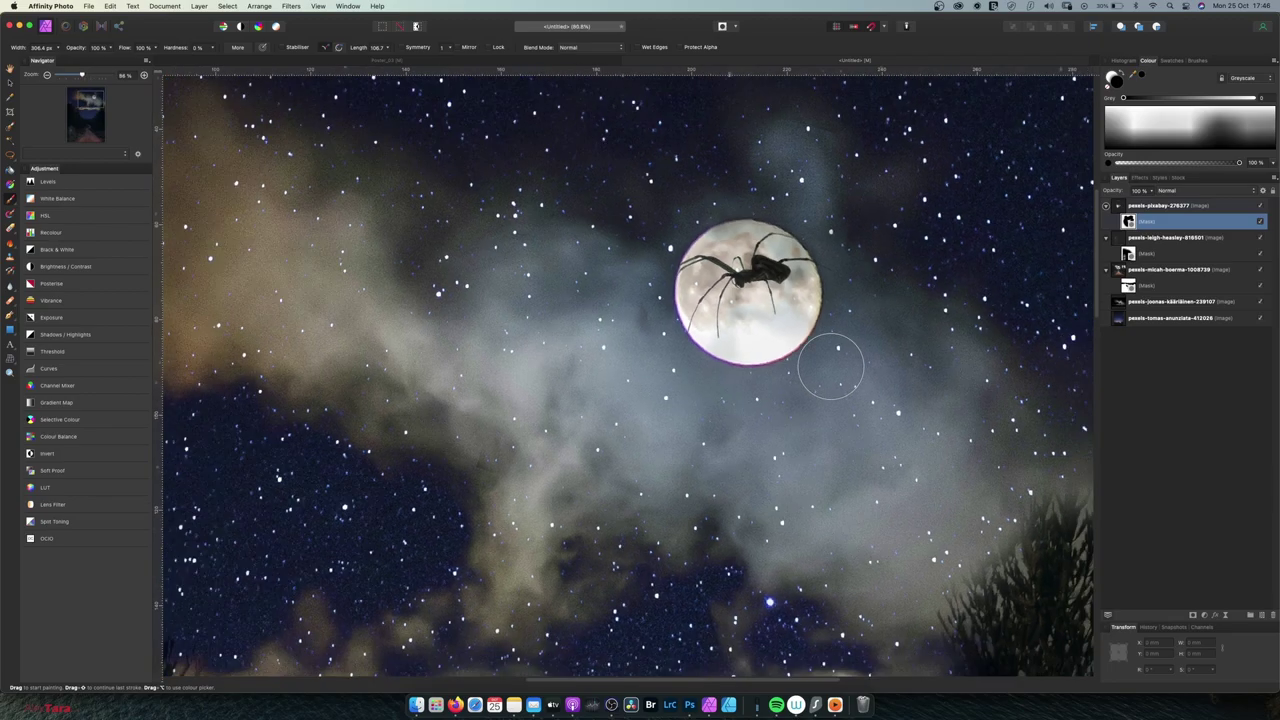
{"action": "scroll", "coordinate": [831, 367], "scroll_direction": "down", "scroll_amount": 4}
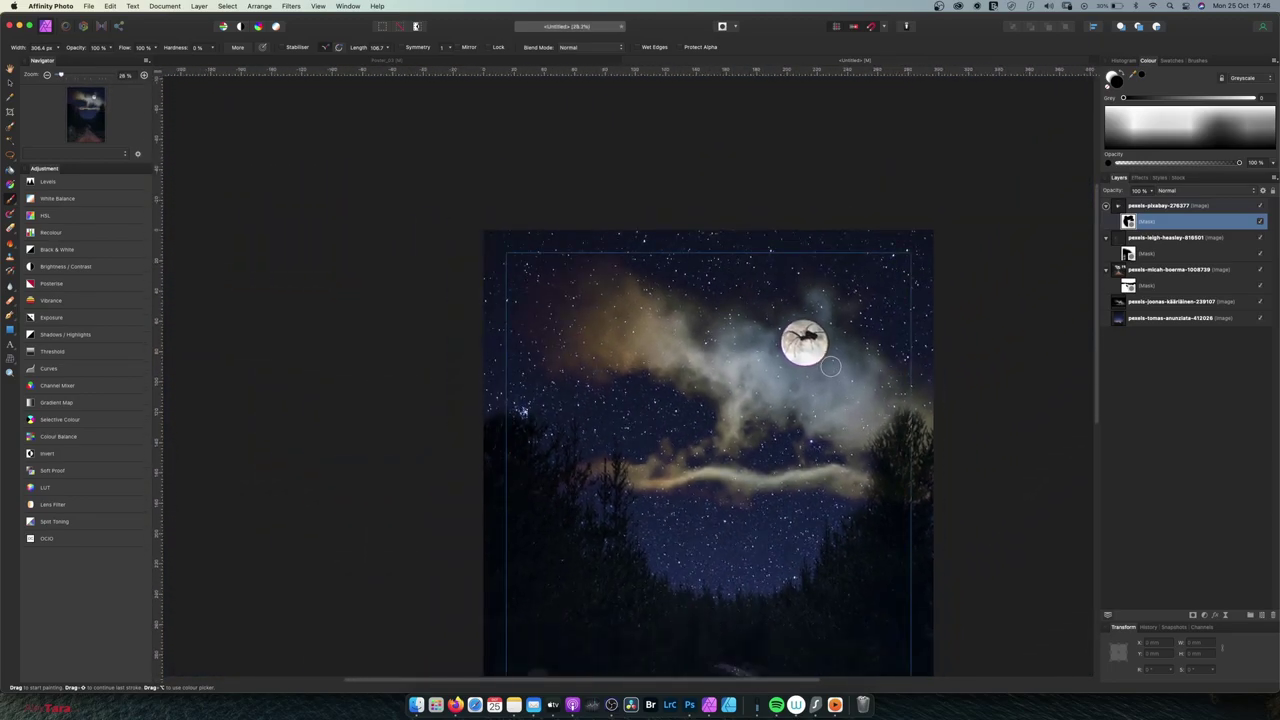
{"action": "left_click_drag", "start_coordinate": [815, 408], "coordinate": [592, 320]}
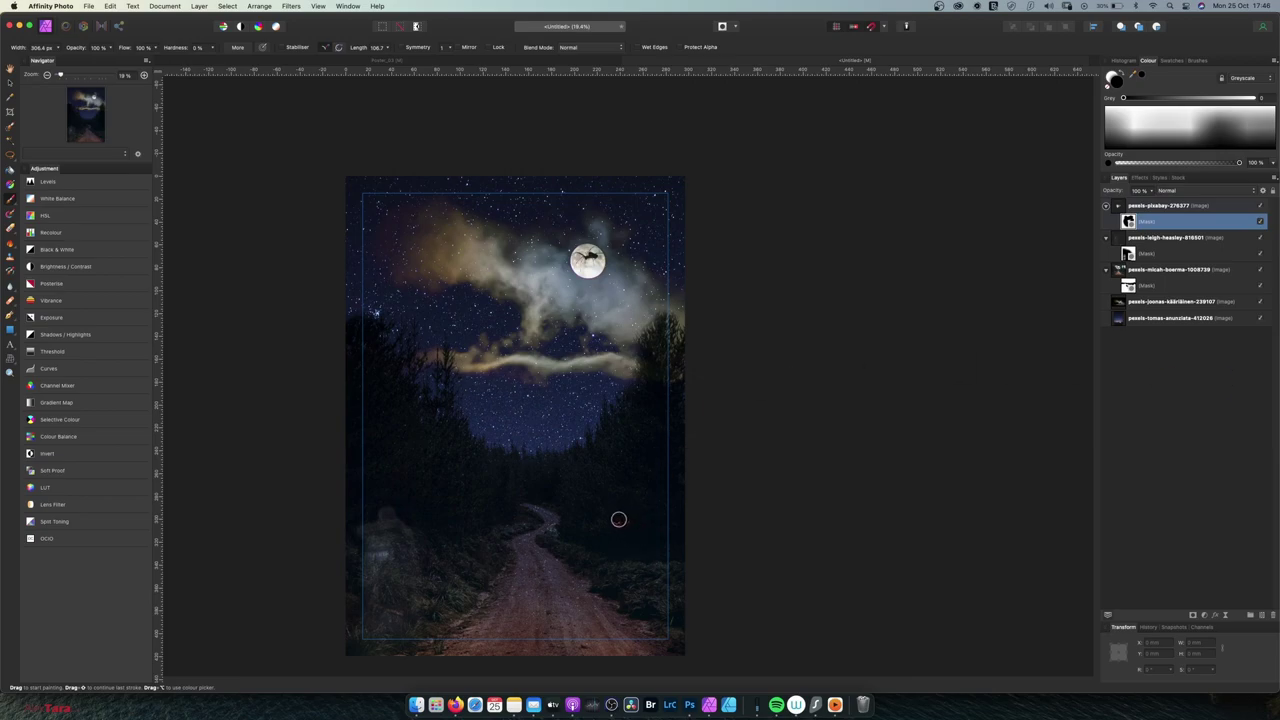
Paste the glowing pumpkin faces photo, scale it down to about 123 × 82 mm and move it over the forest road
{"action": "key", "text": "super+v"}
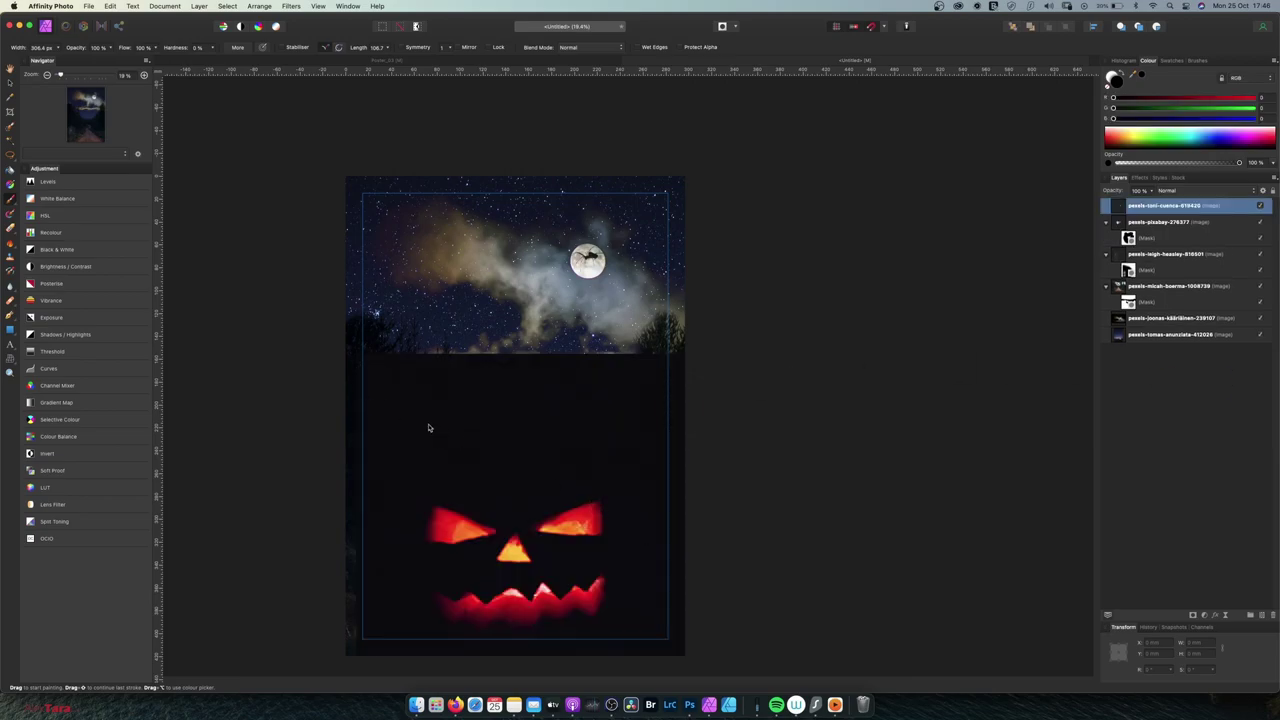
{"action": "key", "text": "v"}
{"action": "left_click_drag", "start_coordinate": [450, 433], "coordinate": [498, 363]}
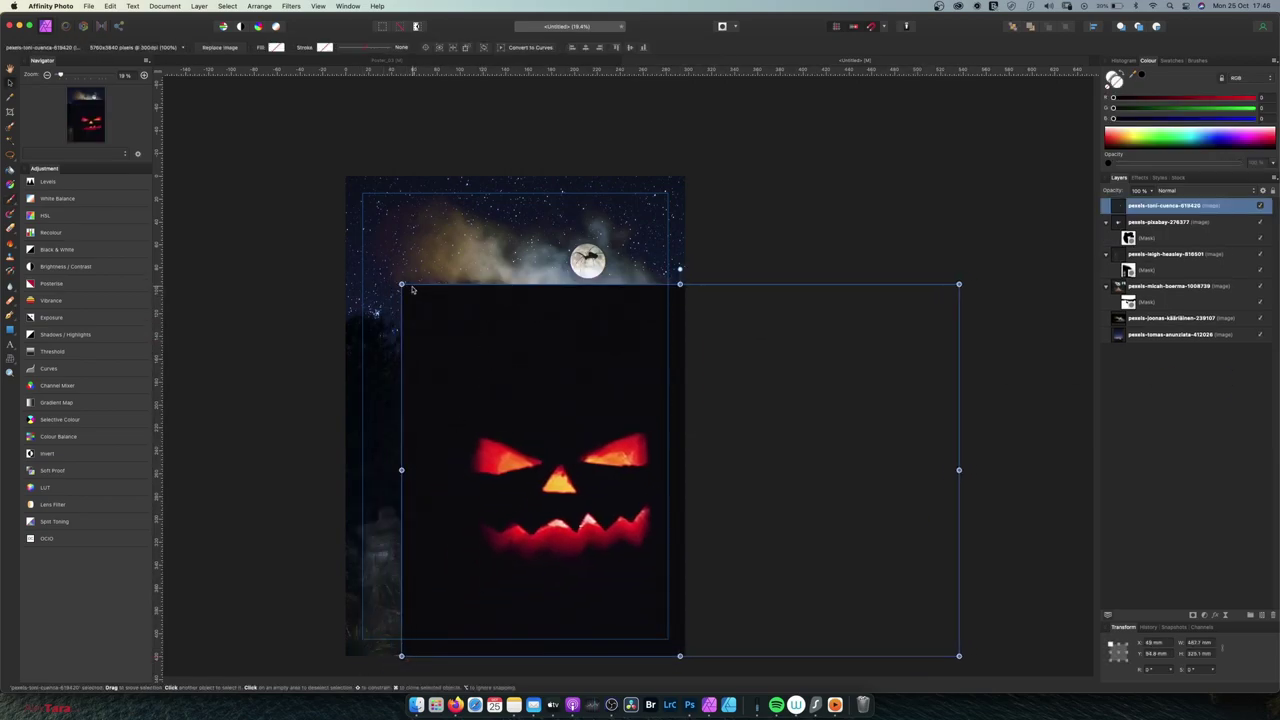
{"action": "left_click_drag", "start_coordinate": [403, 284], "coordinate": [817, 560]}
{"action": "left_click_drag", "start_coordinate": [877, 594], "coordinate": [577, 516]}
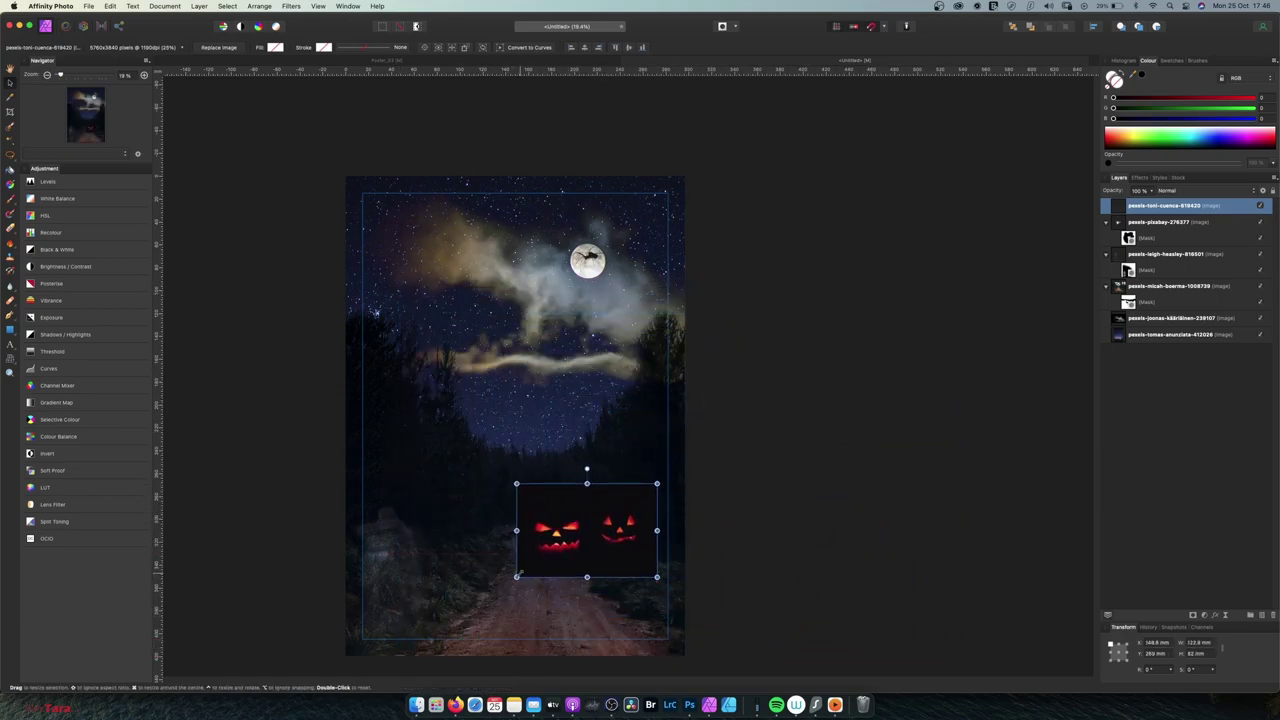
Shrink the pumpkin photo further to about 44.7 × 29.8 mm and place it in the dark bushes right of the road
{"action": "left_click_drag", "start_coordinate": [516, 577], "coordinate": [561, 547]}
{"action": "left_click_drag", "start_coordinate": [606, 509], "coordinate": [648, 532]}
{"action": "left_click_drag", "start_coordinate": [570, 504], "coordinate": [795, 514]}
{"action": "left_click", "coordinate": [755, 383]}
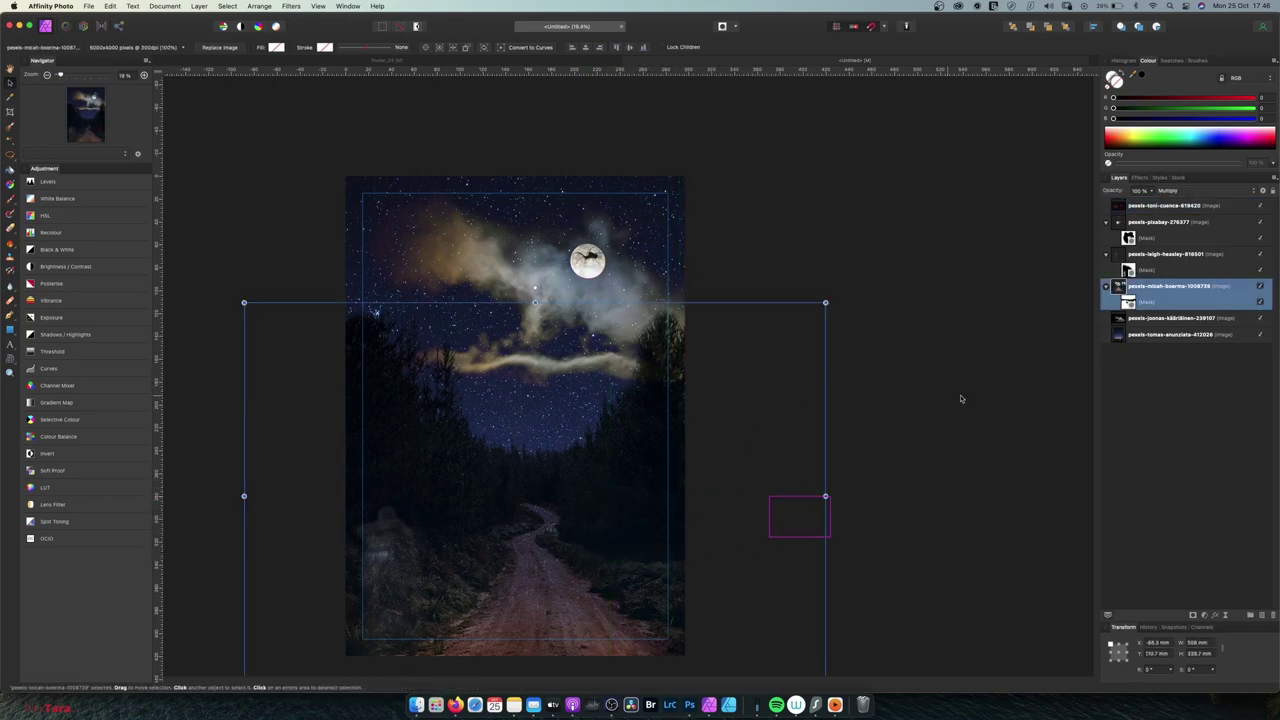
{"action": "left_click", "coordinate": [922, 474]}
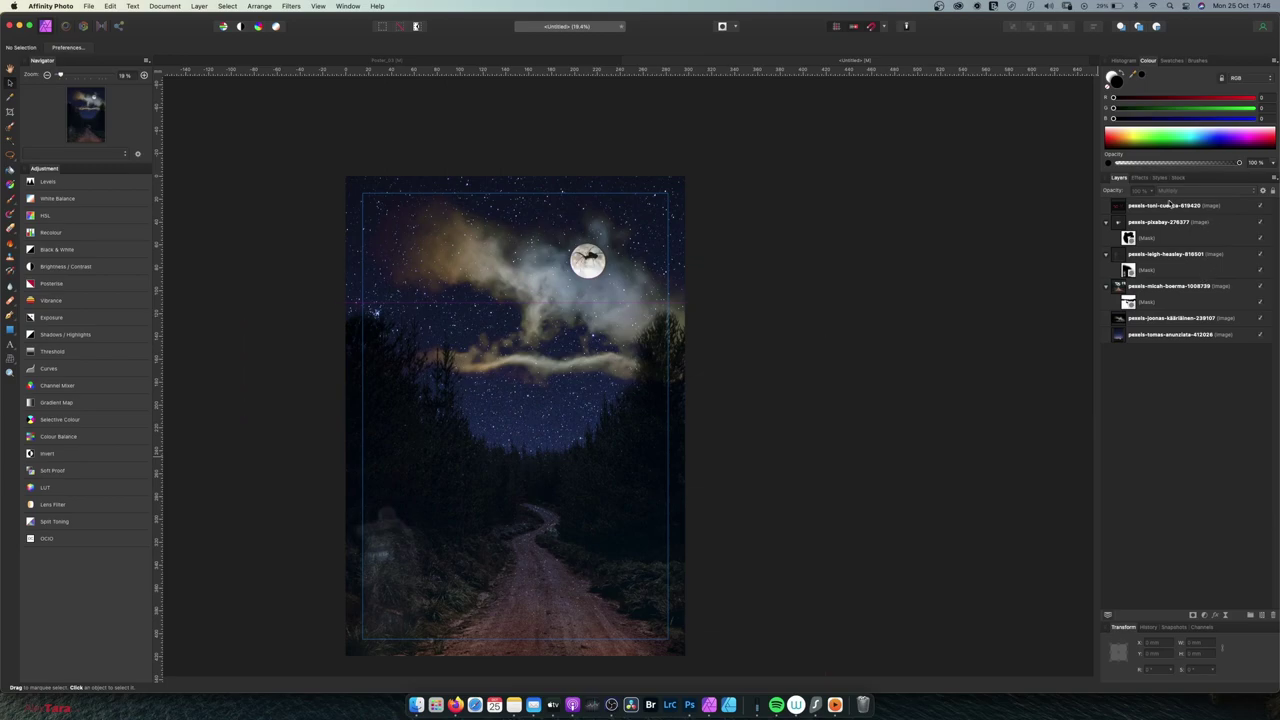
{"action": "left_click", "coordinate": [1115, 207]}
{"action": "left_click_drag", "start_coordinate": [800, 514], "coordinate": [624, 523]}
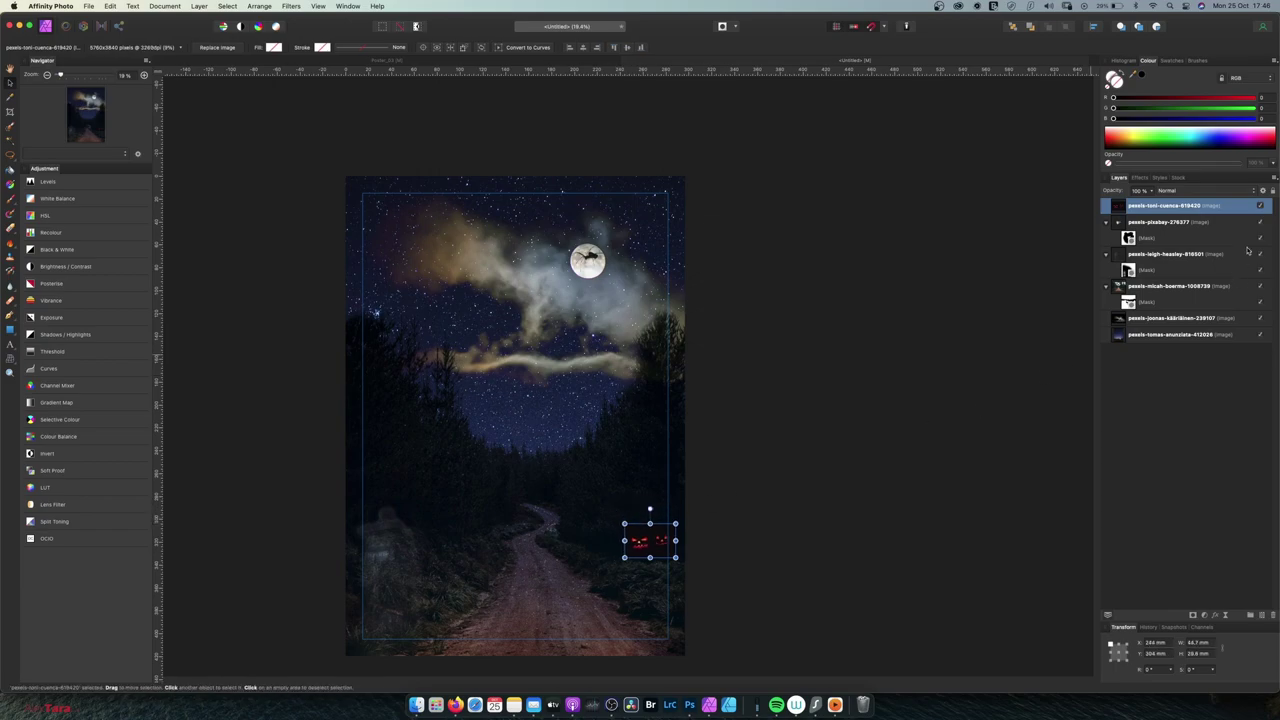
Set the pumpkin photo's blend mode to Lighten and deselect it
{"action": "left_click", "coordinate": [1181, 191]}
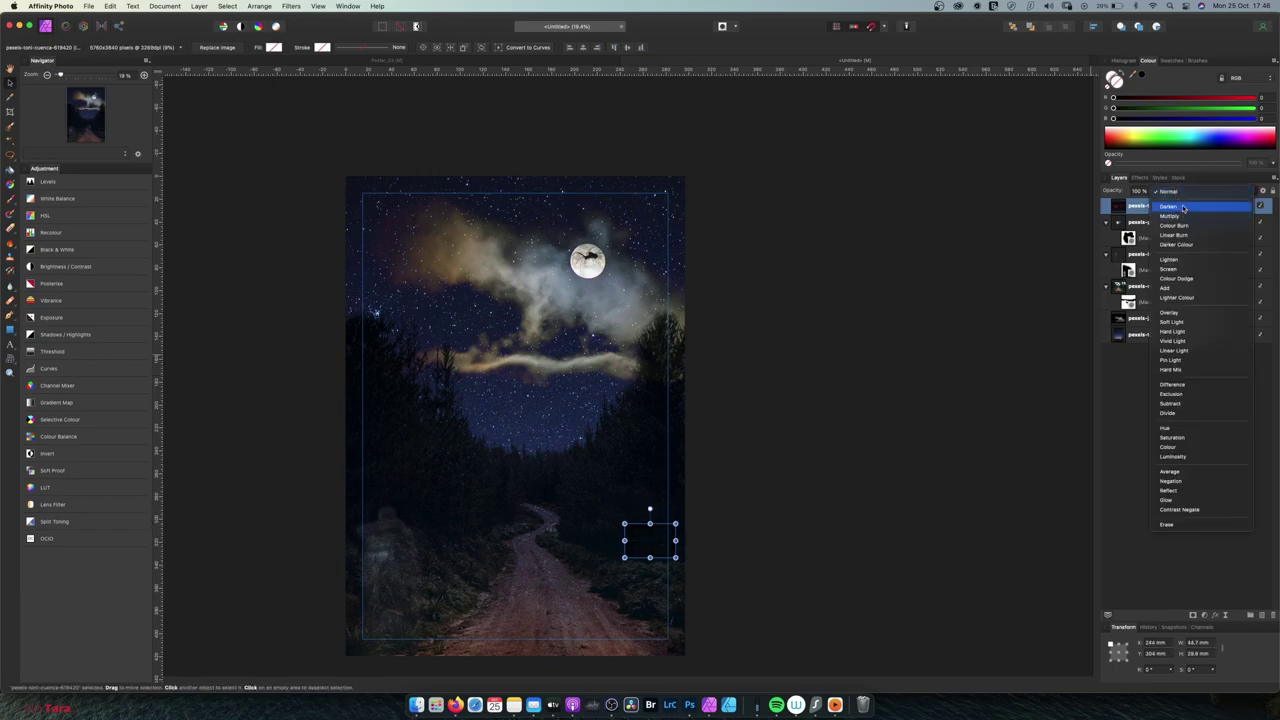
{"action": "left_click", "coordinate": [1190, 261]}
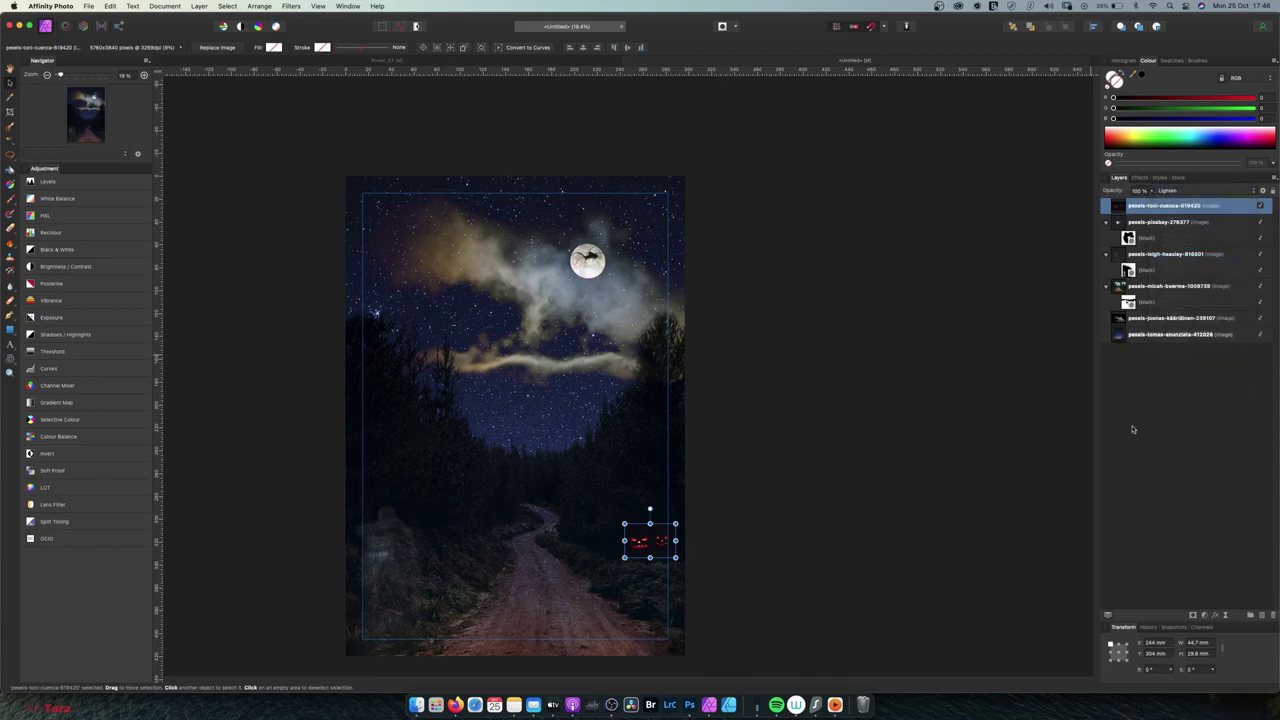
{"action": "left_click", "coordinate": [540, 473]}
{"action": "left_click", "coordinate": [912, 432]}
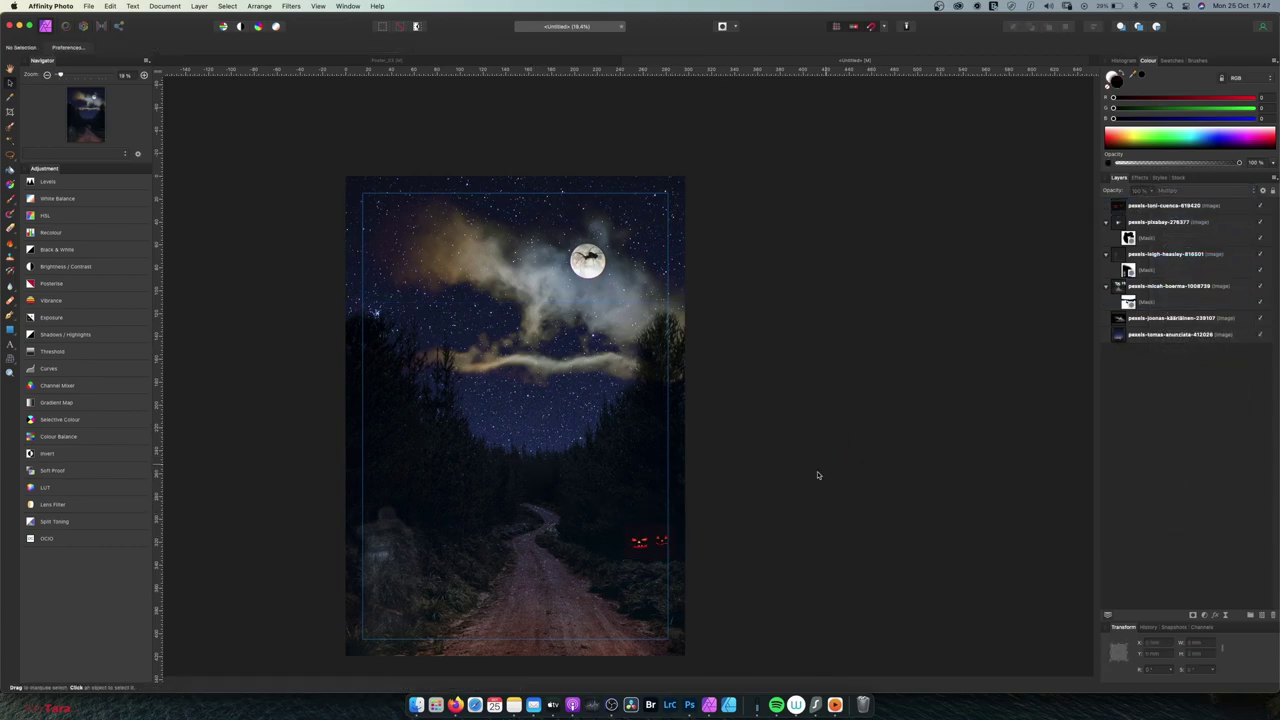
Add a mask to the pumpkin photo and paint black with a soft brush around the faces to hide its rectangular edges
{"action": "left_click", "coordinate": [646, 543]}
{"action": "scroll", "coordinate": [630, 540], "scroll_direction": "up", "scroll_amount": 10}
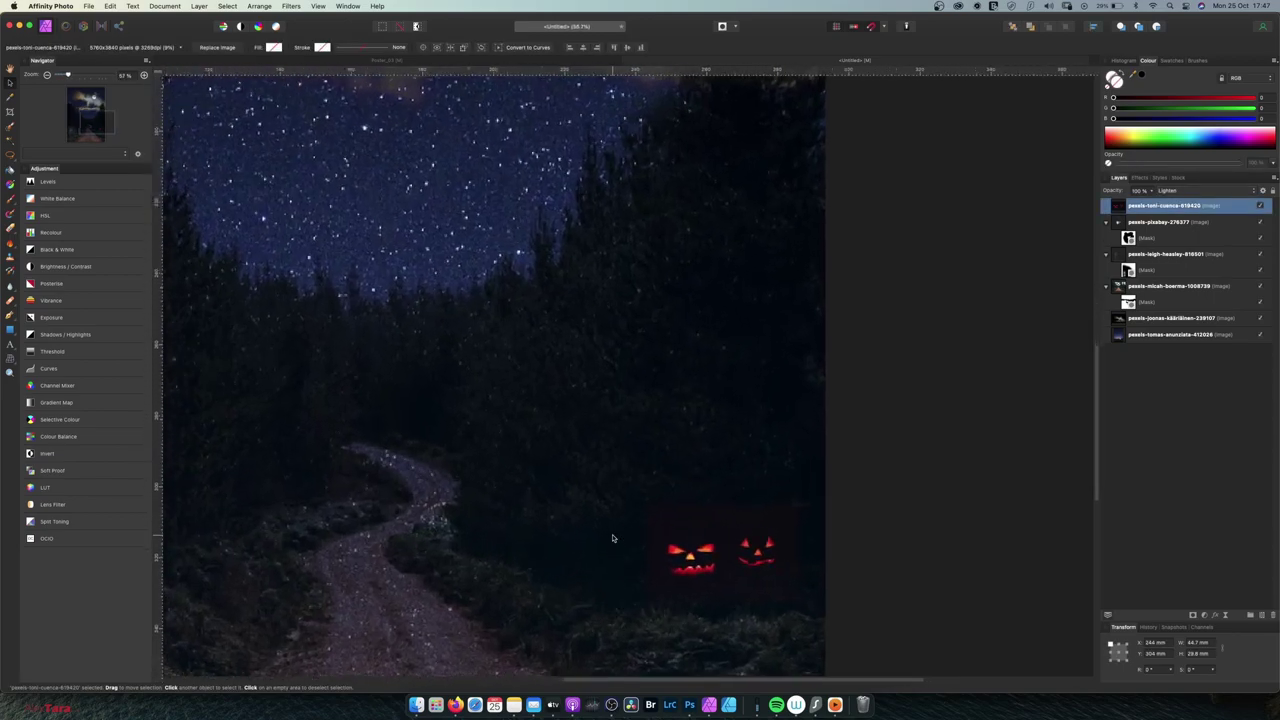
{"action": "scroll", "coordinate": [613, 537], "scroll_direction": "down", "scroll_amount": 1}
{"action": "key", "text": "space"}
{"action": "left_click_drag", "start_coordinate": [740, 510], "coordinate": [458, 410]}
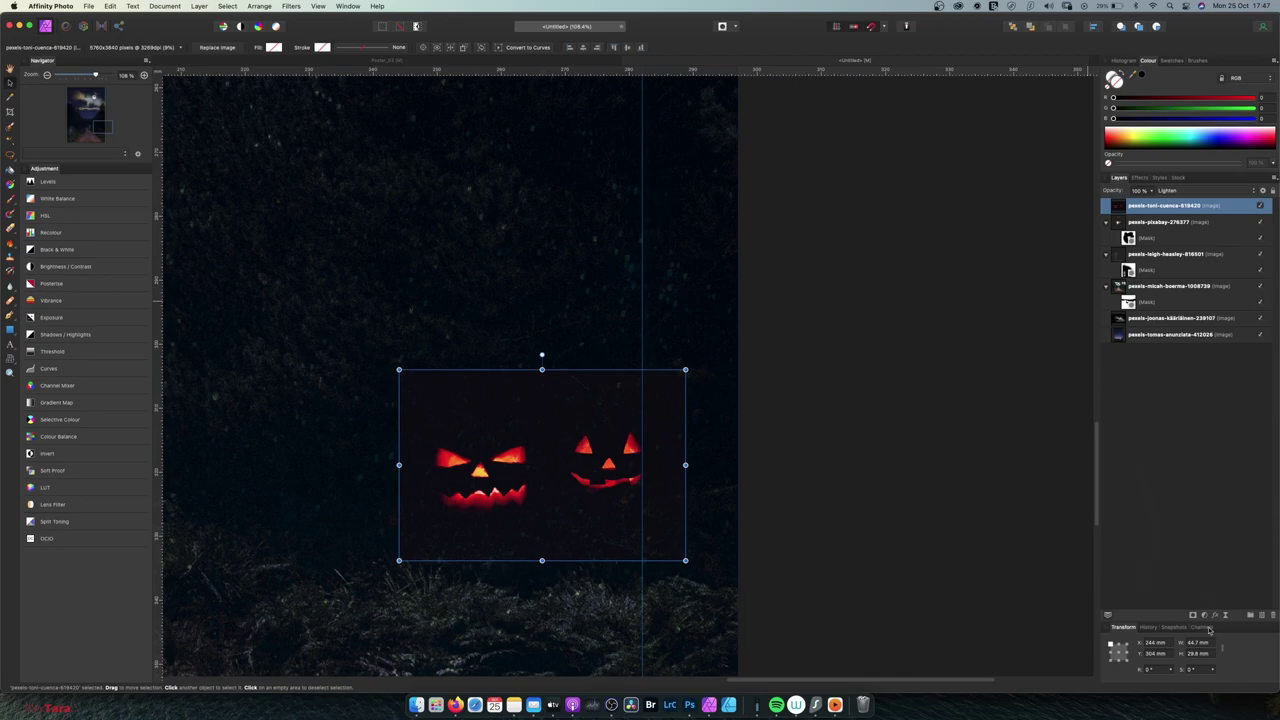
{"action": "left_click", "coordinate": [1192, 616]}
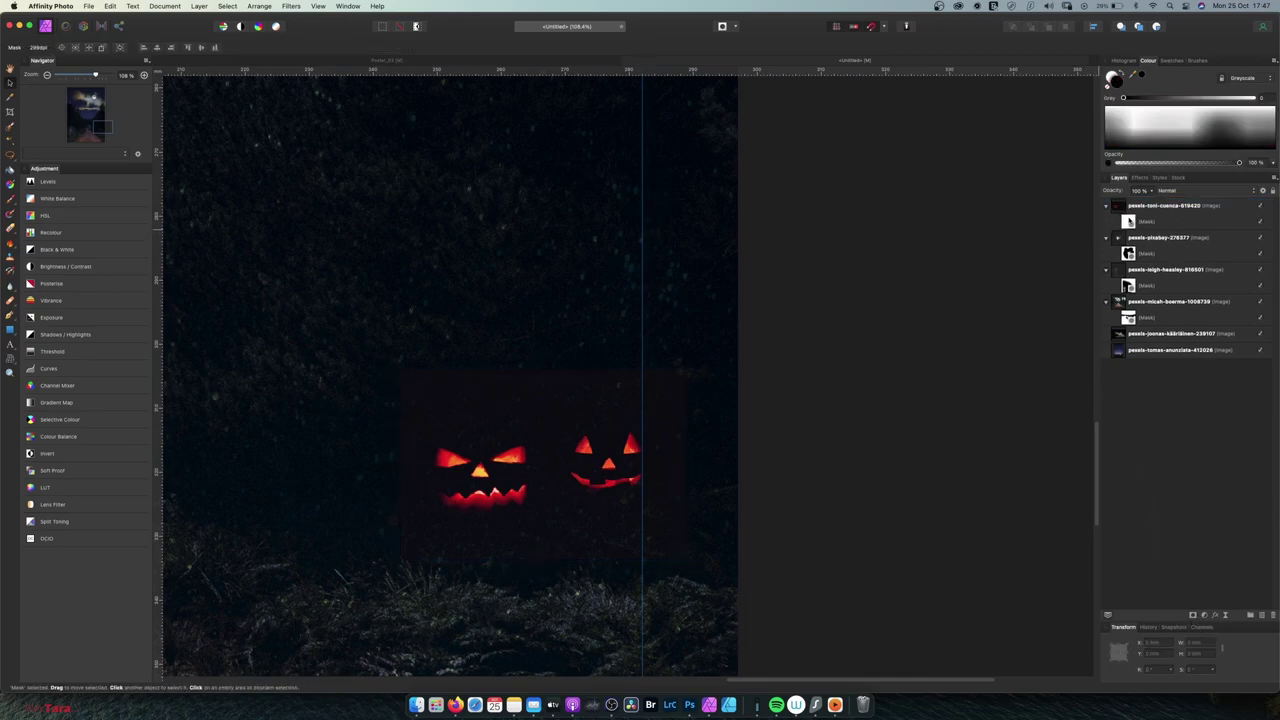
{"action": "left_click", "coordinate": [1127, 220]}
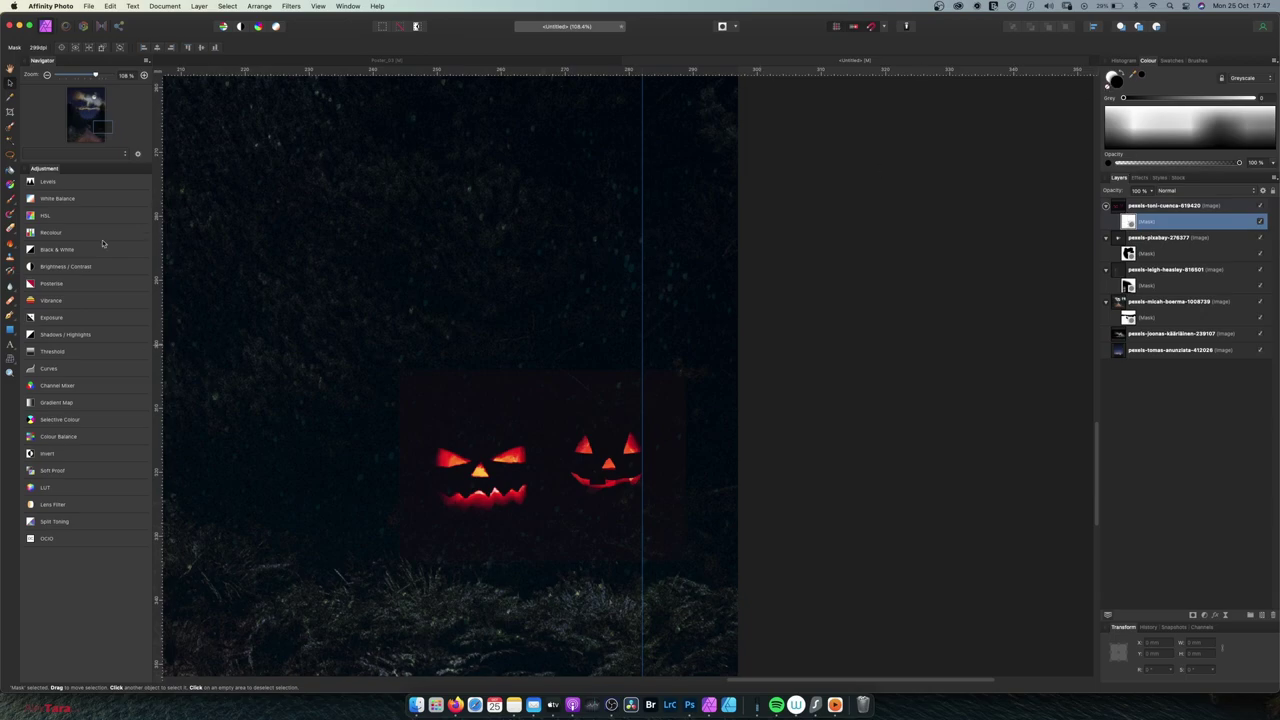
{"action": "key", "text": "b"}
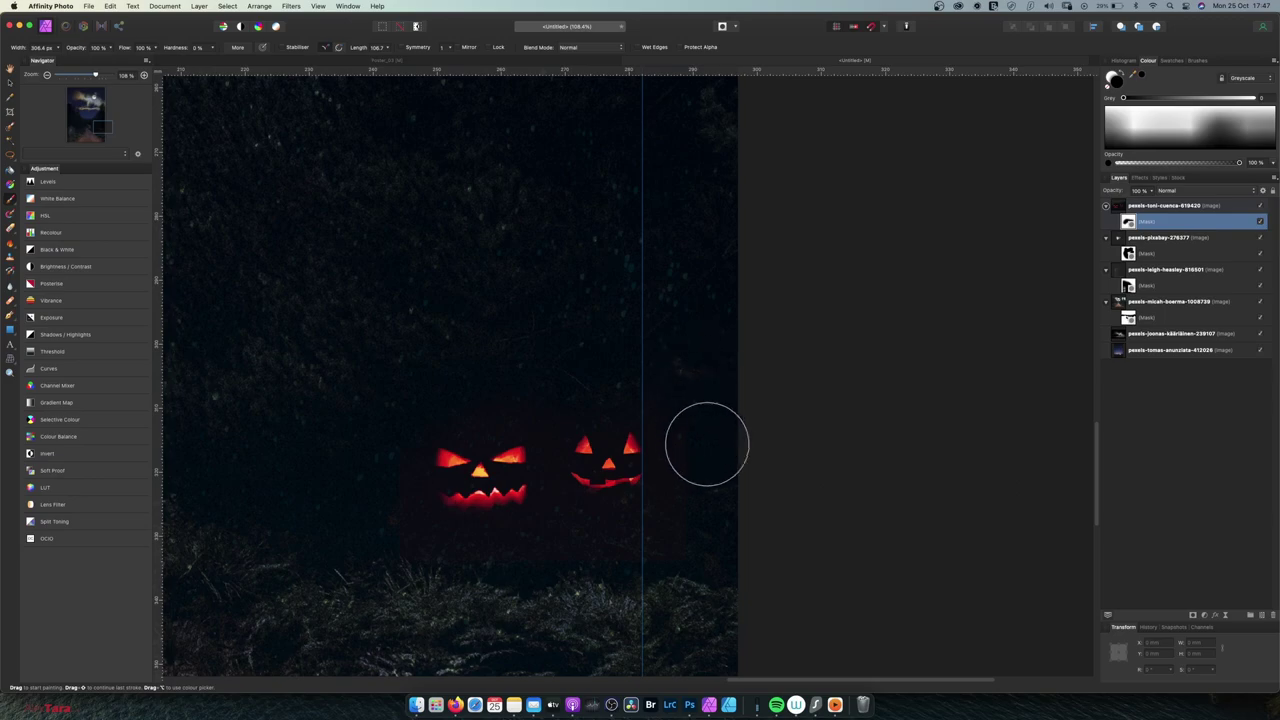
{"action": "mouse_move", "coordinate": [661, 555]}
{"action": "left_mouse_down"}
{"action": "mouse_move", "coordinate": [554, 565]}
{"action": "mouse_move", "coordinate": [351, 549]}
{"action": "mouse_move", "coordinate": [366, 443]}
{"action": "mouse_move", "coordinate": [489, 585]}
{"action": "left_mouse_up"}
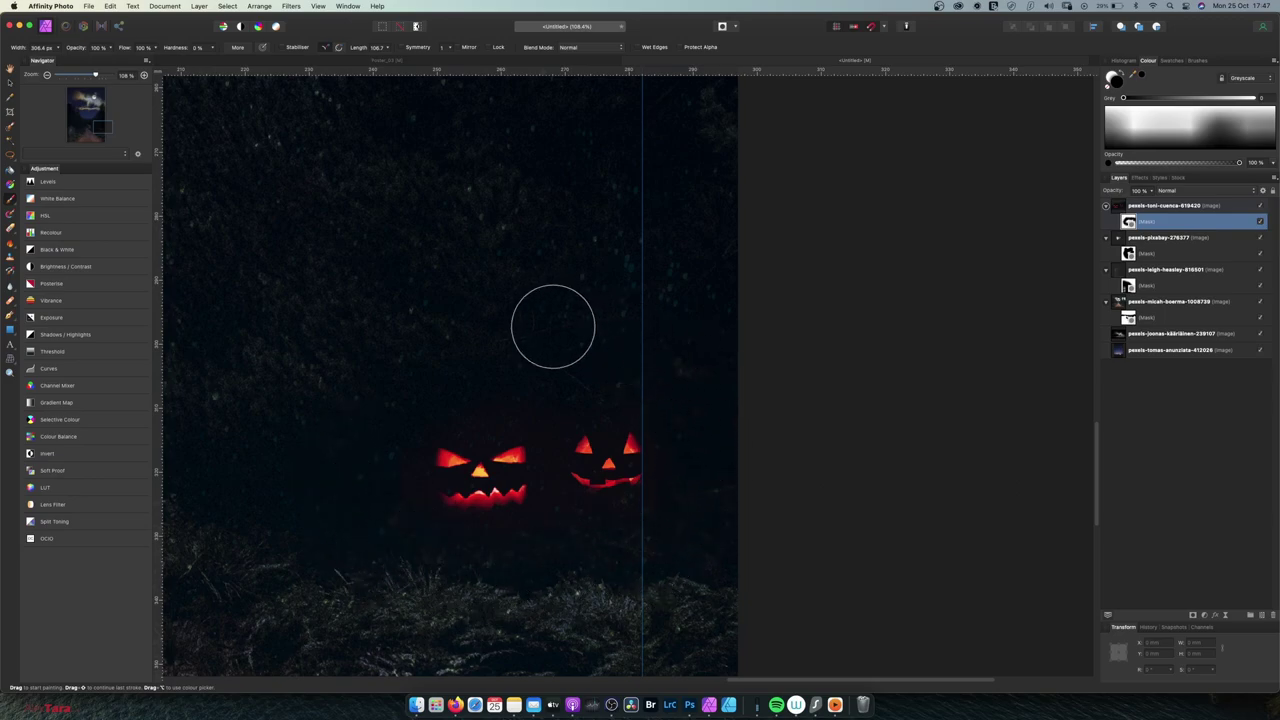
Add an Exposure adjustment layer above the stone pillar photo and lower the exposure to about -1.9
{"action": "scroll", "coordinate": [783, 266], "scroll_direction": "down", "scroll_amount": 10}
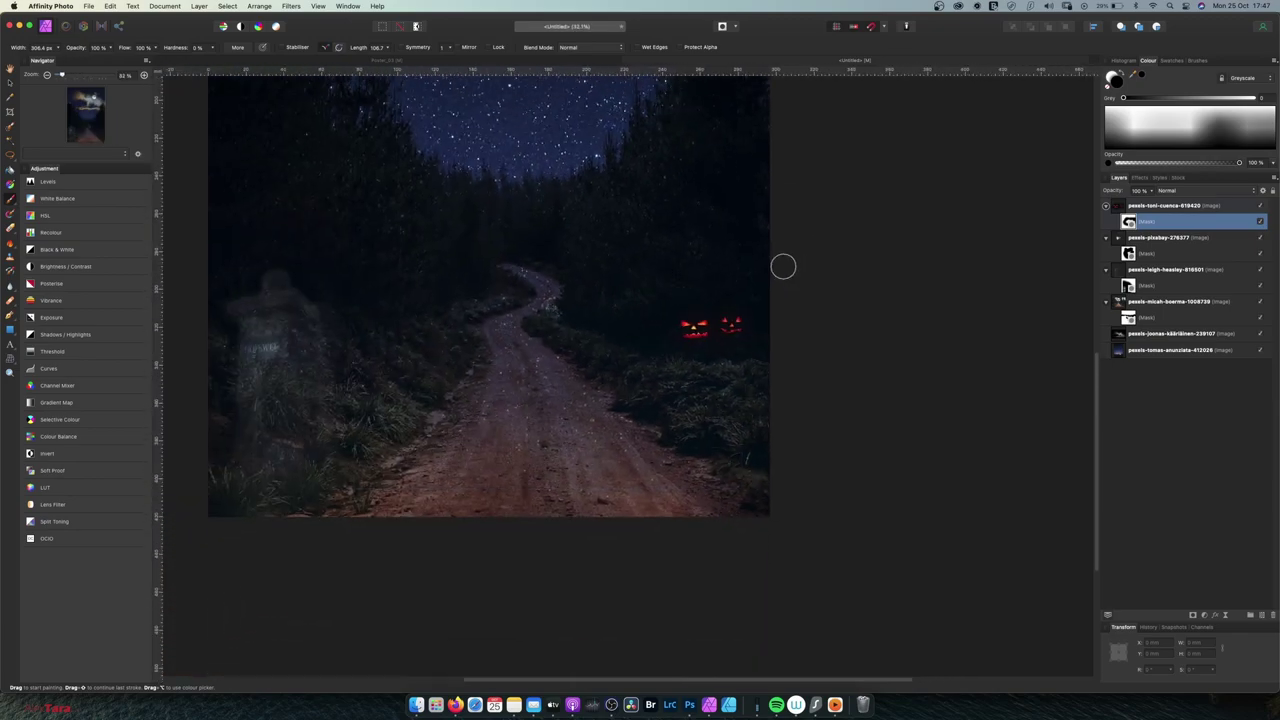
{"action": "left_click_drag", "start_coordinate": [424, 359], "coordinate": [620, 450]}
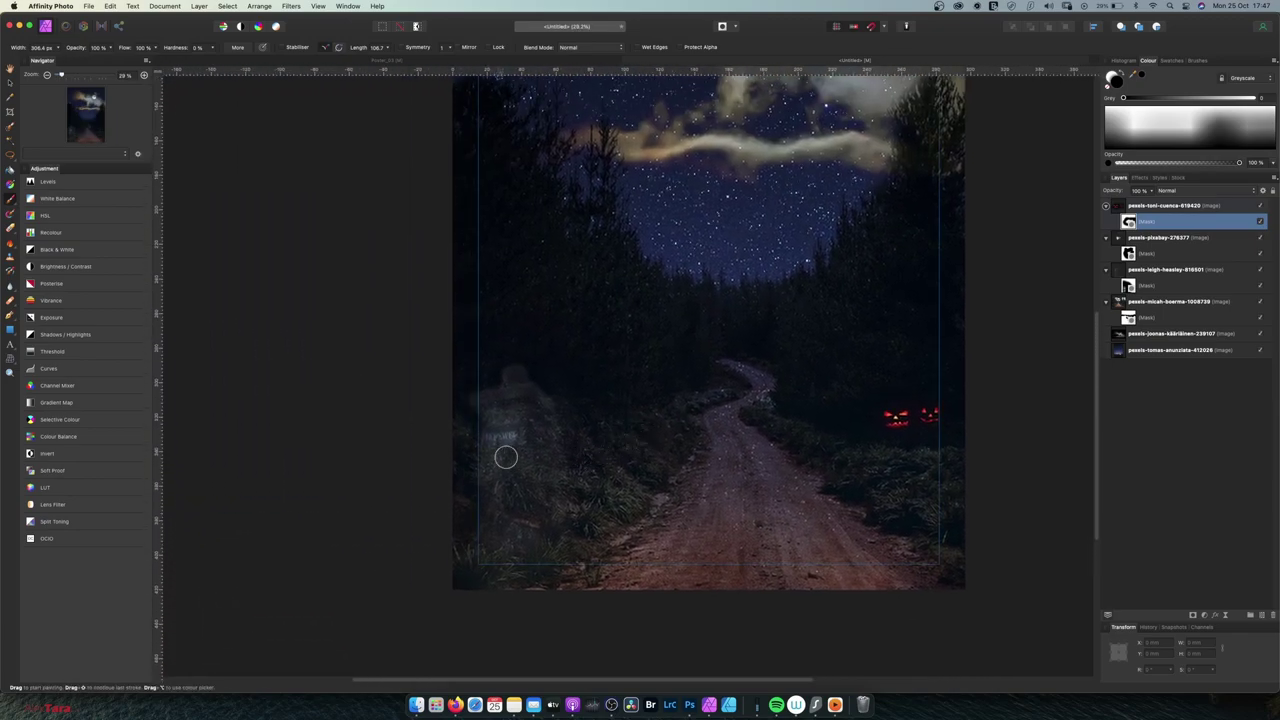
{"action": "scroll", "coordinate": [496, 442], "scroll_direction": "up", "scroll_amount": 10}
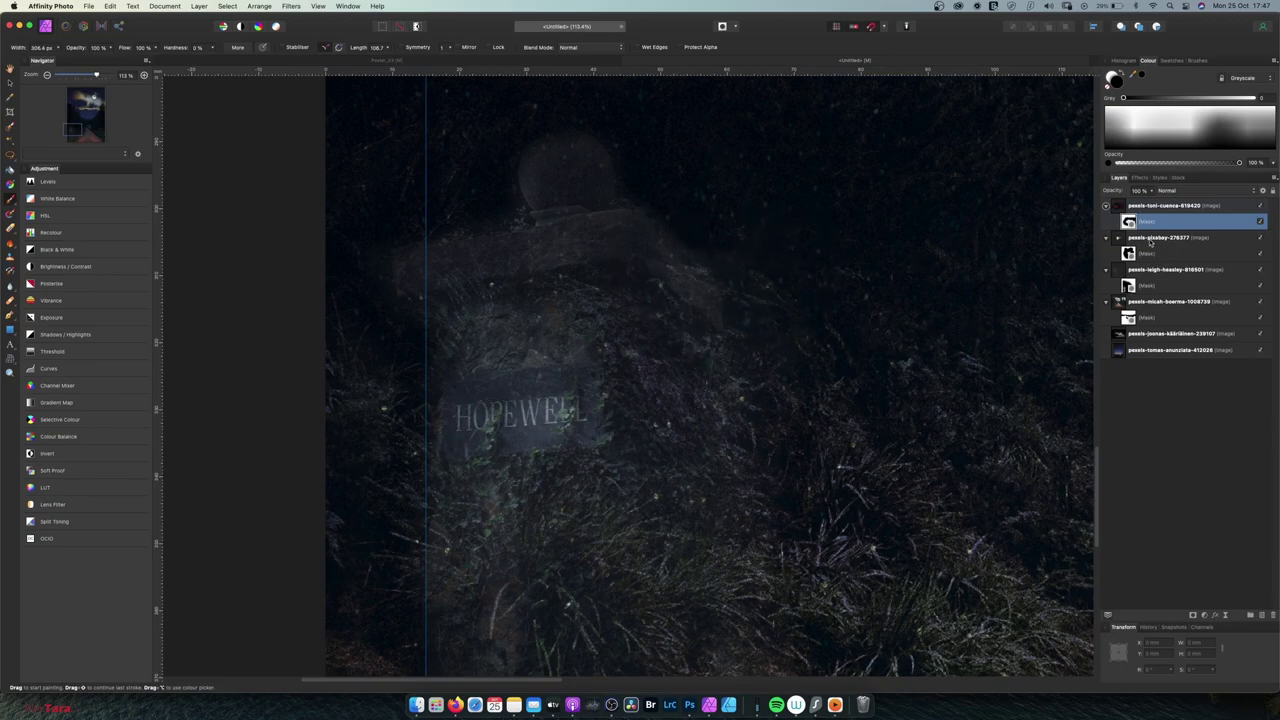
{"action": "left_click", "coordinate": [1140, 238]}
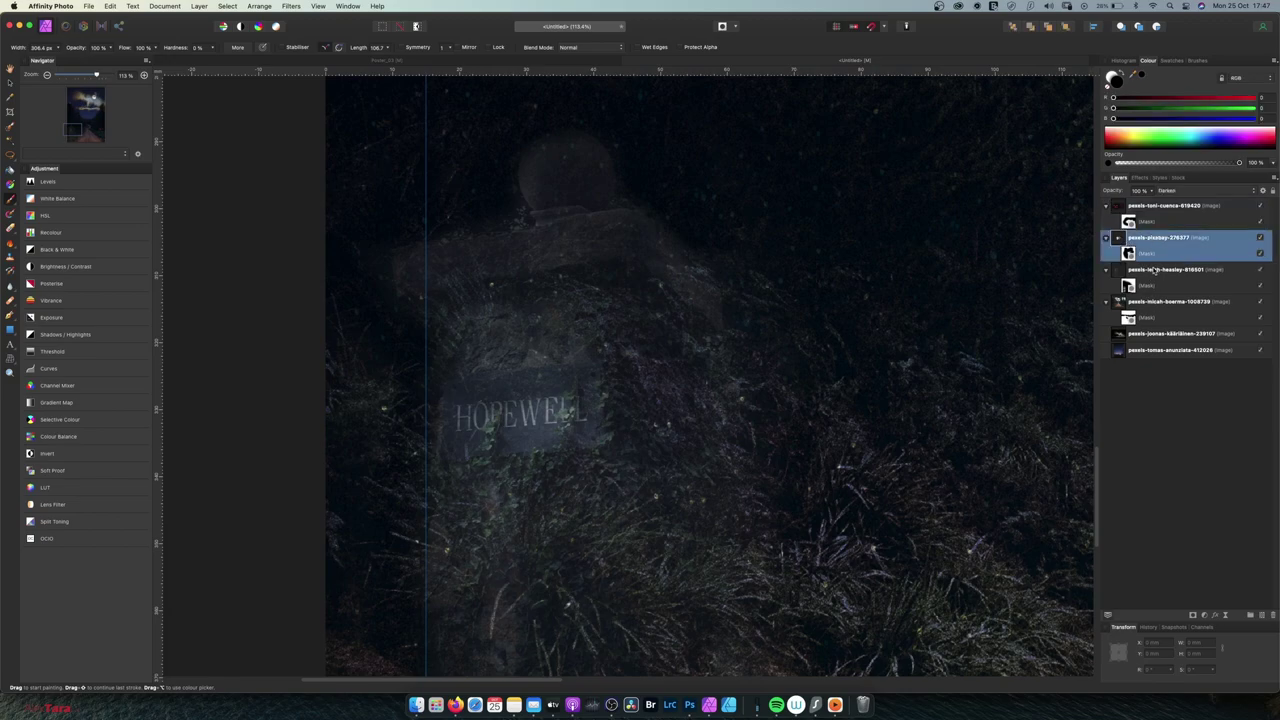
{"action": "left_click", "coordinate": [1148, 272]}
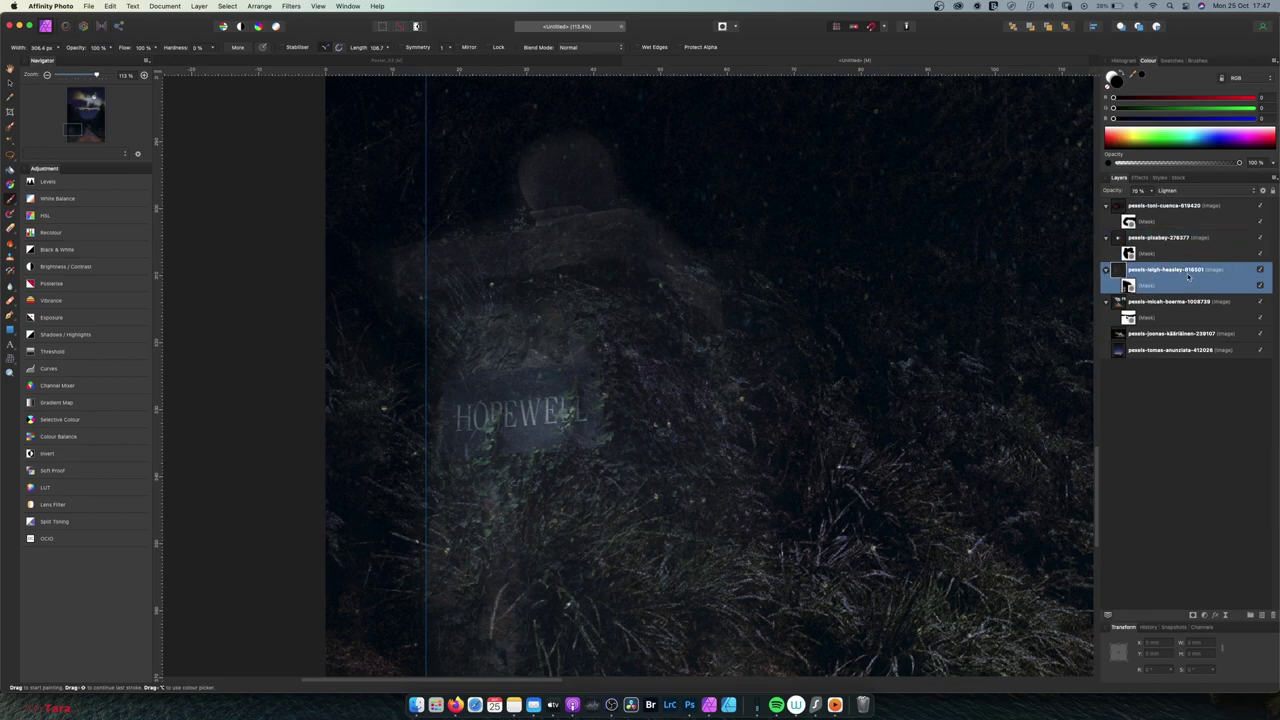
{"action": "left_click", "coordinate": [160, 6]}
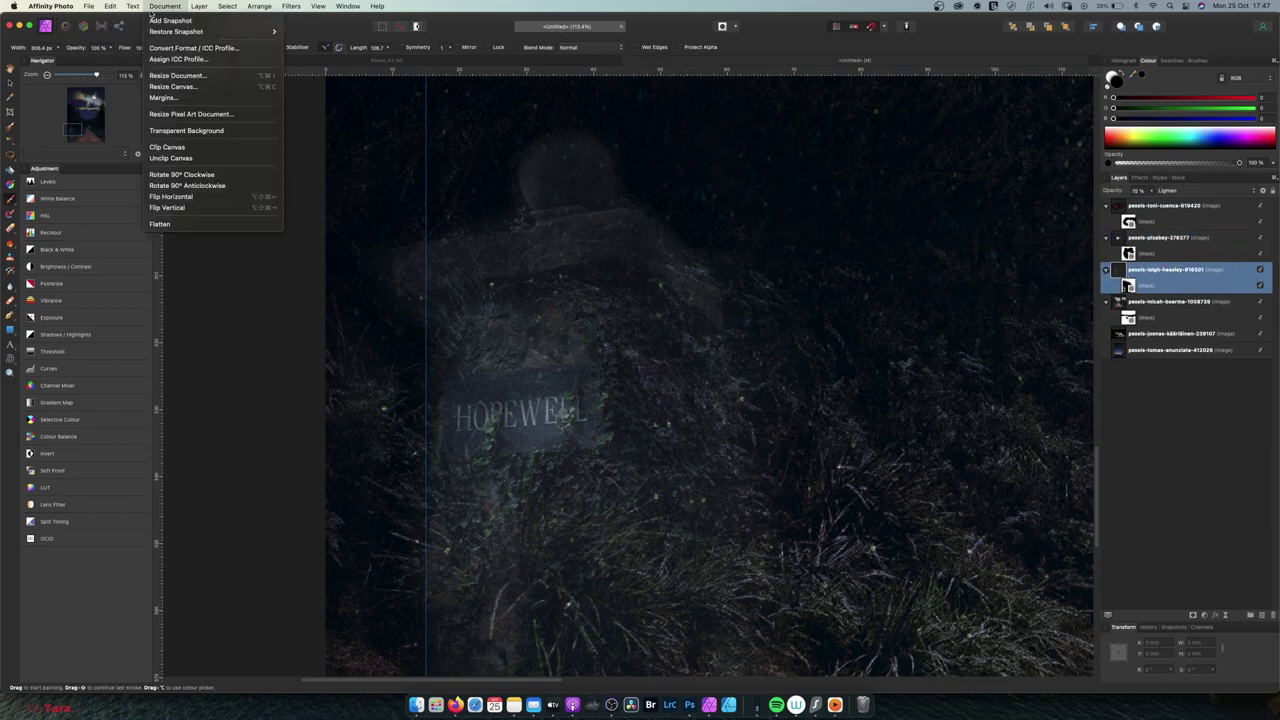
{"action": "mouse_move", "coordinate": [199, 6]}
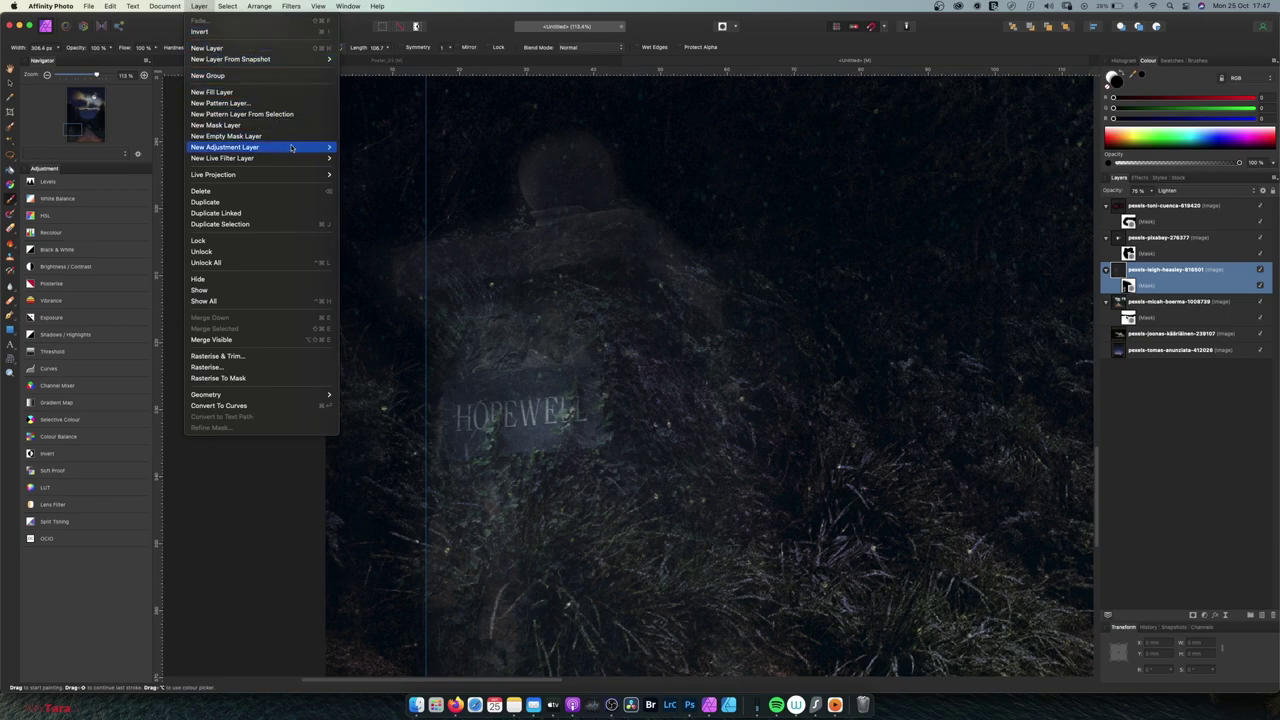
{"action": "mouse_move", "coordinate": [300, 152]}
{"action": "left_click", "coordinate": [412, 147]}
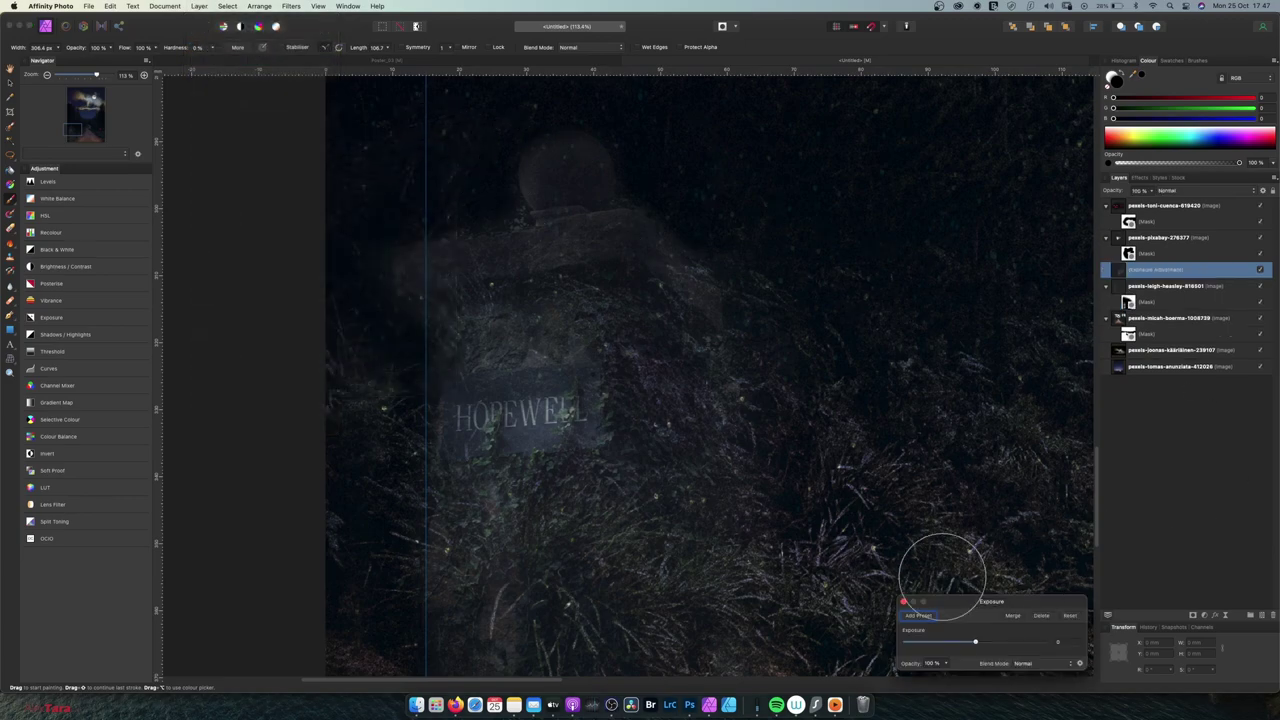
{"action": "left_click_drag", "start_coordinate": [972, 645], "coordinate": [957, 650]}
Nest the Exposure adjustment inside the stone pillar photo's layer and set its exposure to about -0.98
{"action": "left_click", "coordinate": [1100, 271]}
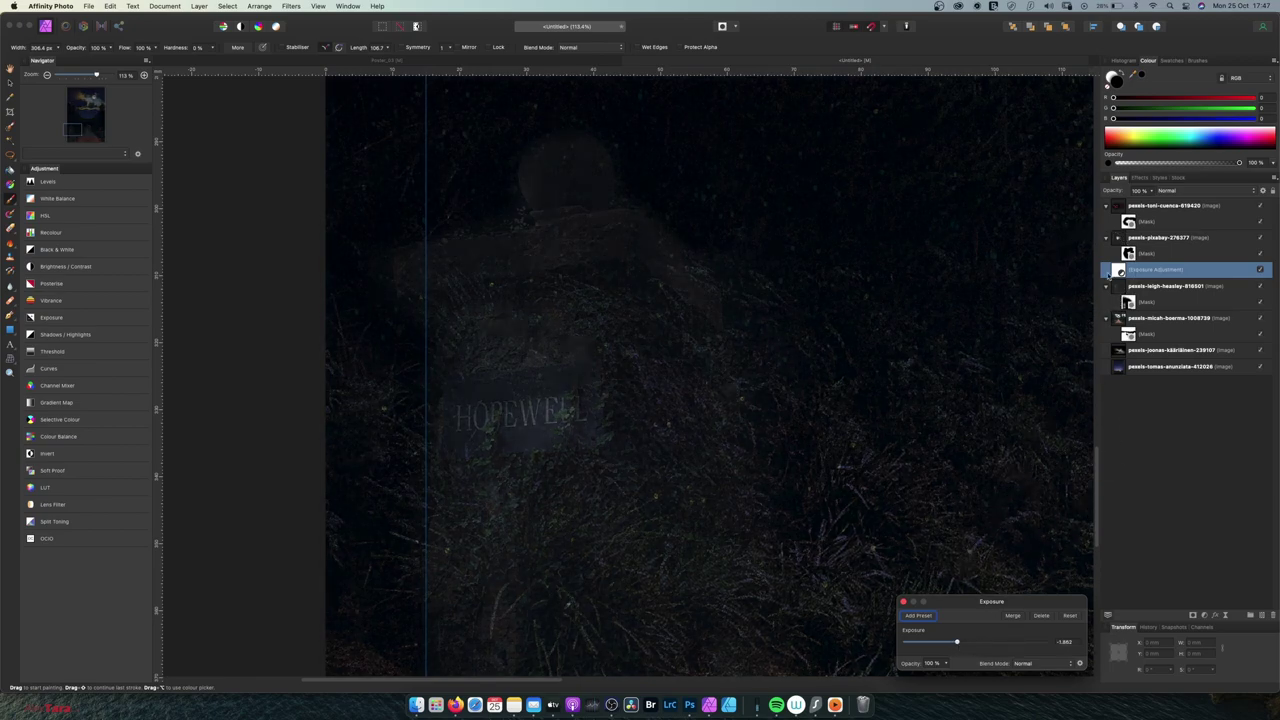
{"action": "left_click_drag", "start_coordinate": [1122, 286], "coordinate": [1124, 288]}
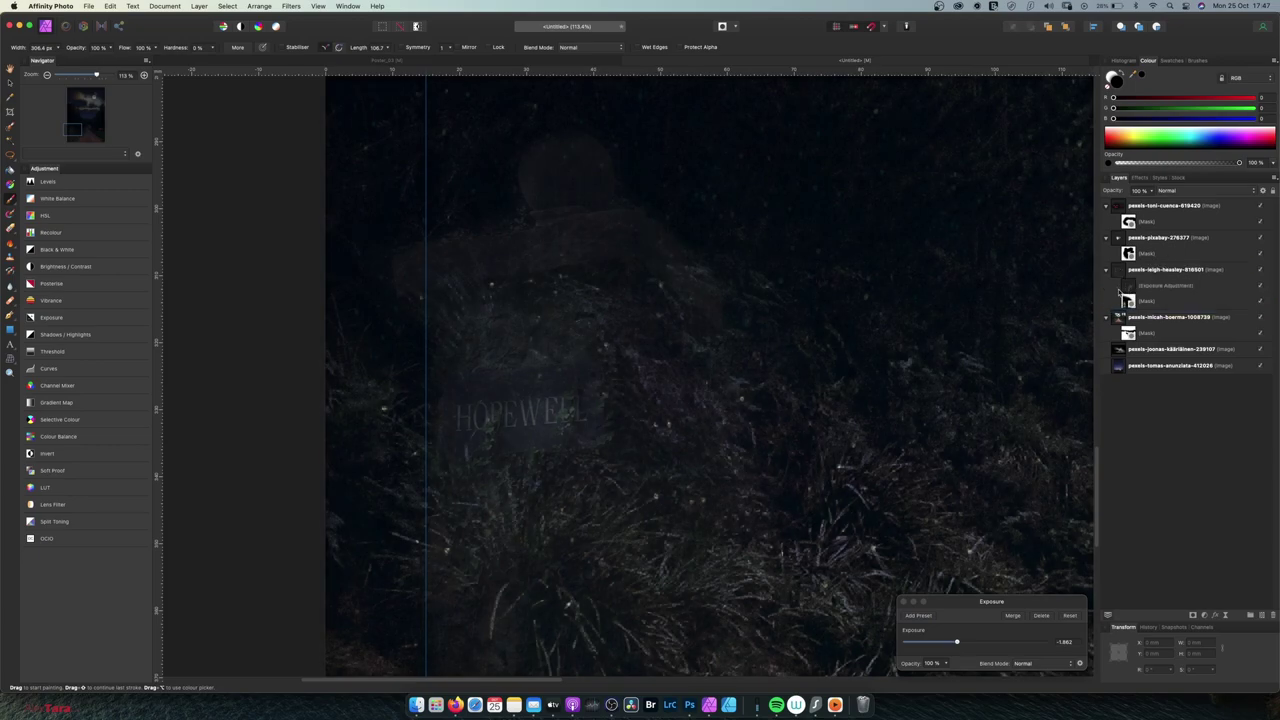
{"action": "left_click", "coordinate": [1135, 290]}
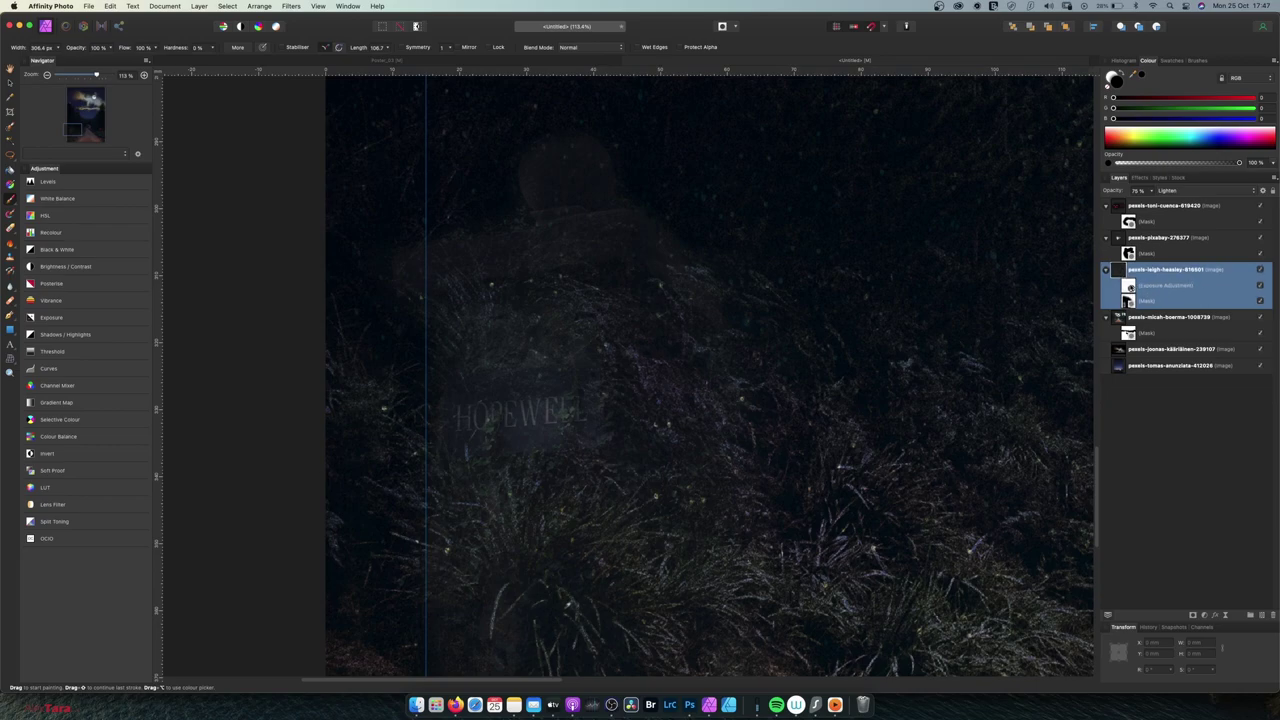
{"action": "double_click", "coordinate": [1129, 286]}
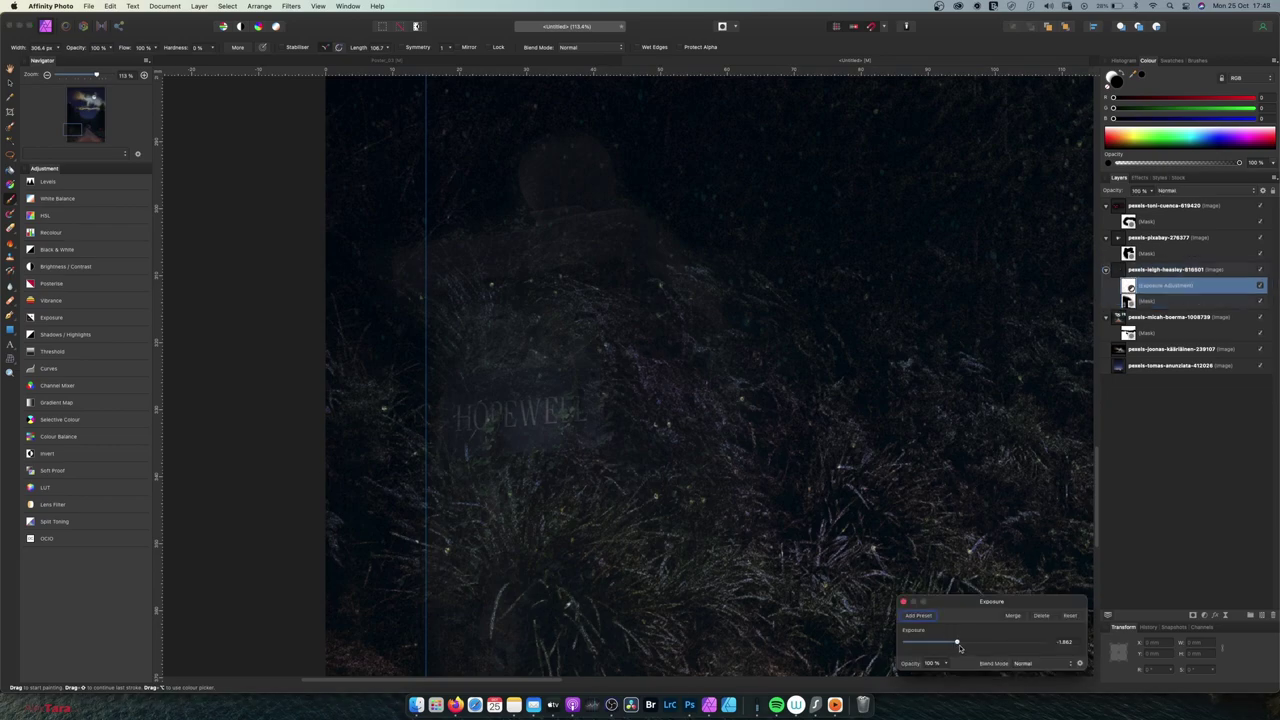
{"action": "mouse_move", "coordinate": [958, 642]}
{"action": "left_mouse_down"}
{"action": "mouse_move", "coordinate": [995, 643]}
{"action": "mouse_move", "coordinate": [972, 644]}
{"action": "left_mouse_up"}
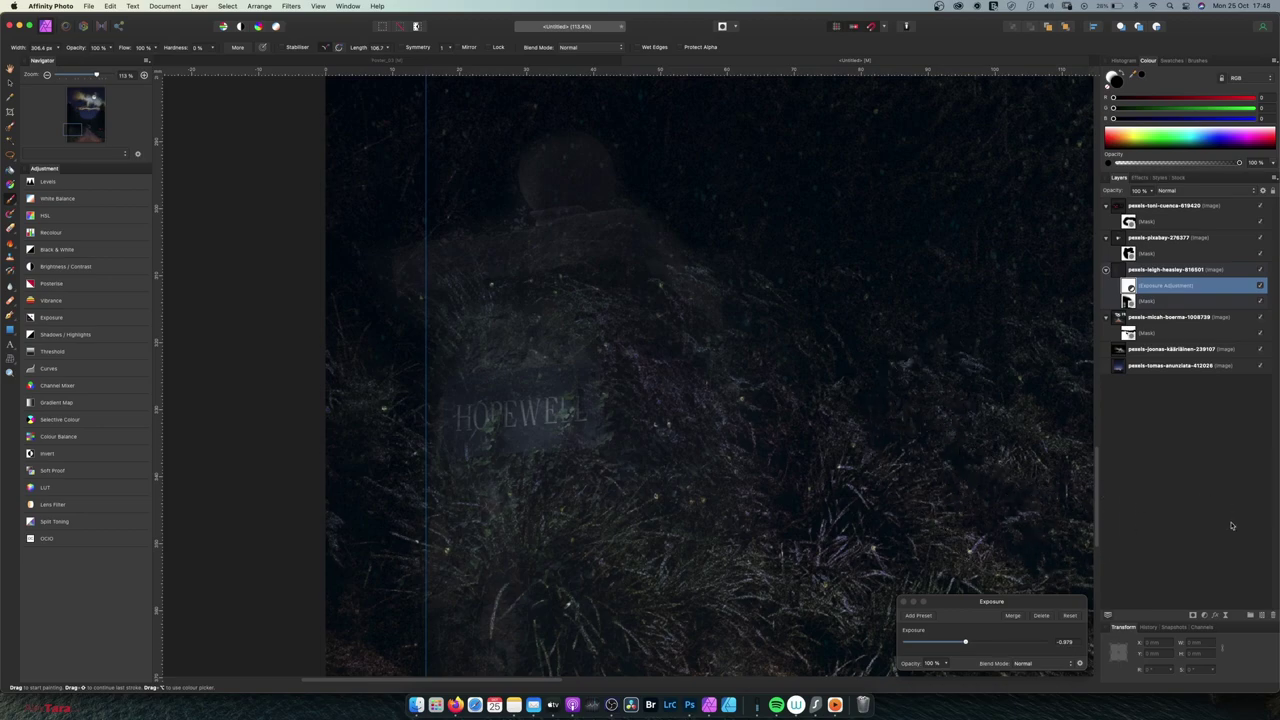
Close the exposure settings and examine the whole composite, from the moonlit sky down to the stone pillar, path and pumpkins
{"action": "left_click", "coordinate": [912, 601]}
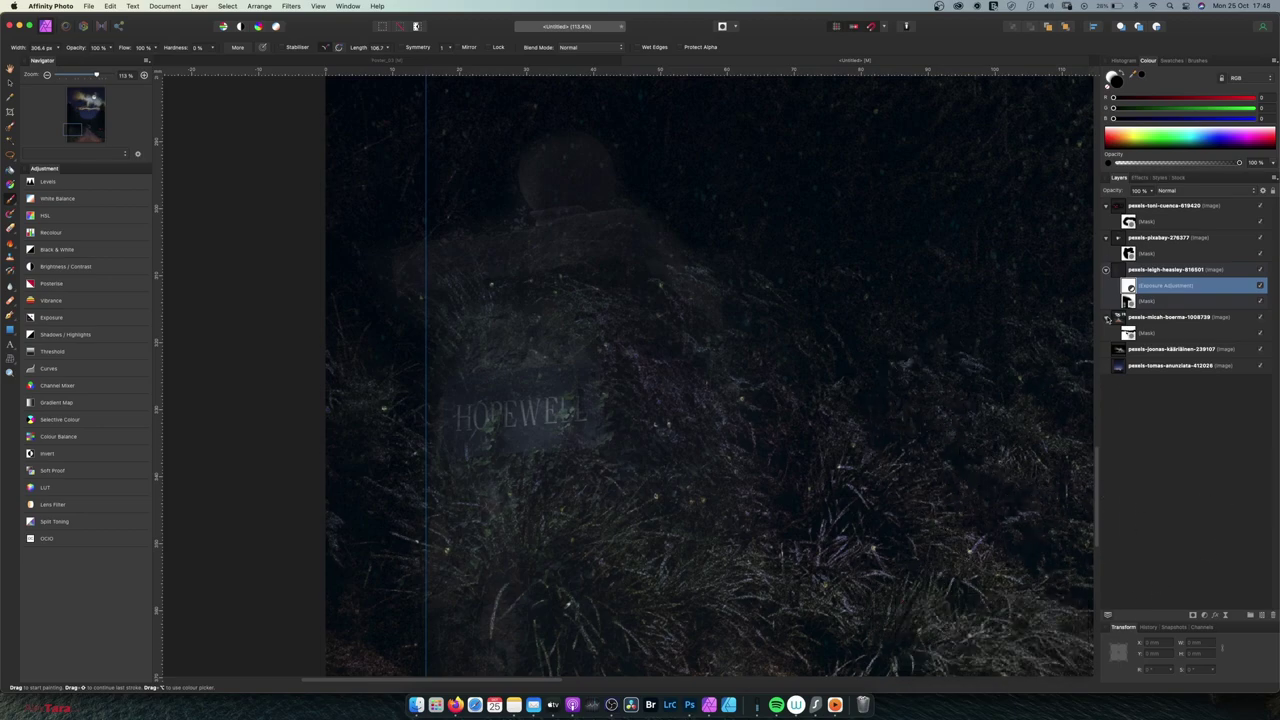
{"action": "scroll", "coordinate": [726, 323], "scroll_direction": "down", "scroll_amount": 10}
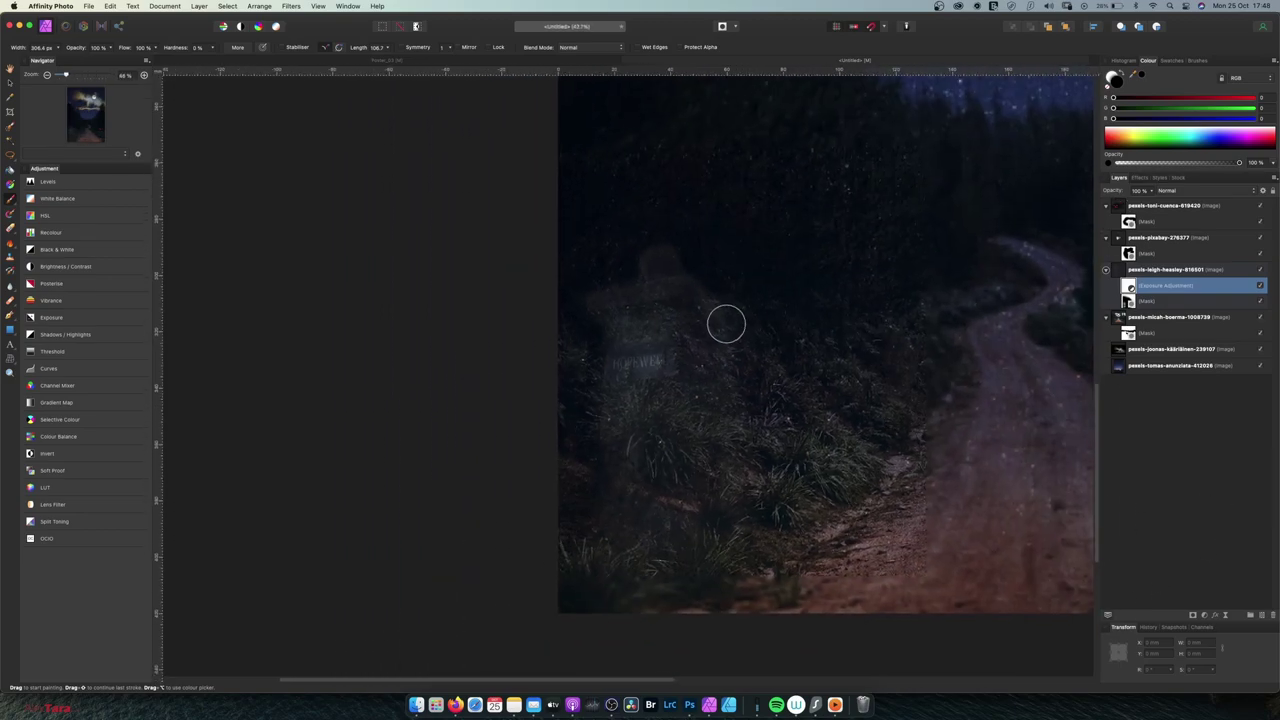
{"action": "scroll", "coordinate": [726, 323], "scroll_direction": "down", "scroll_amount": 2}
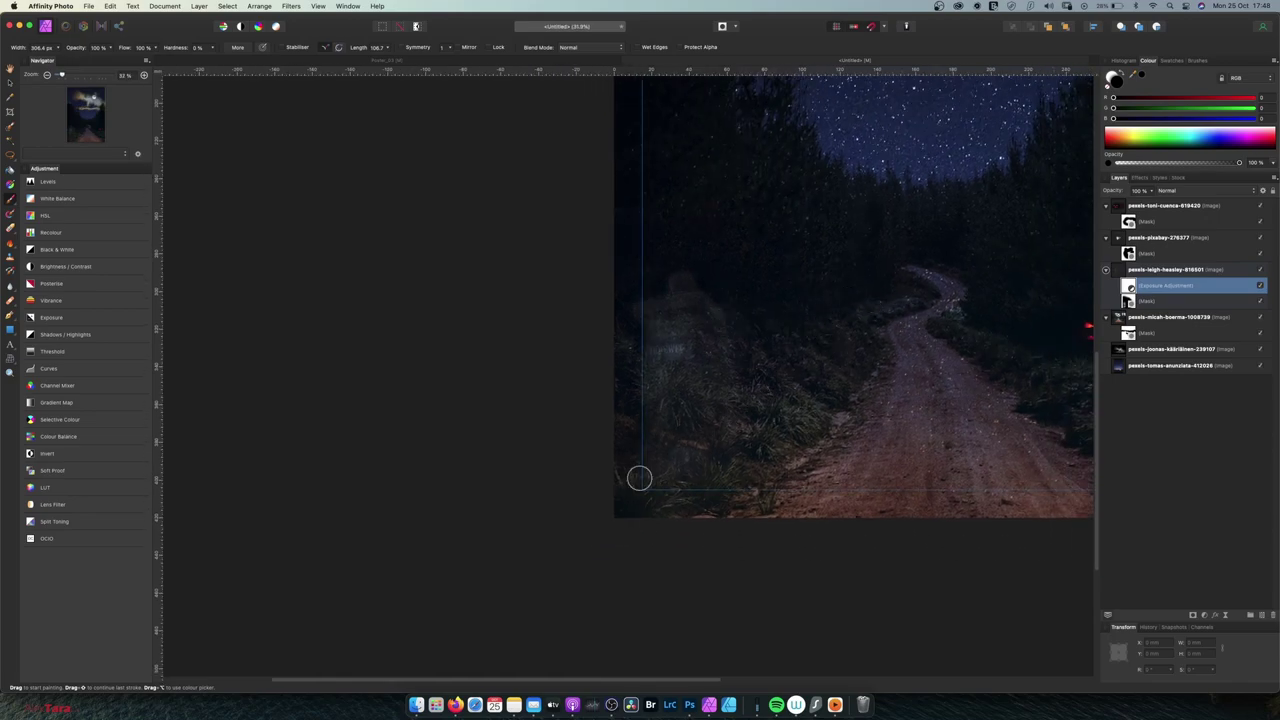
{"action": "key", "text": "super+0"}
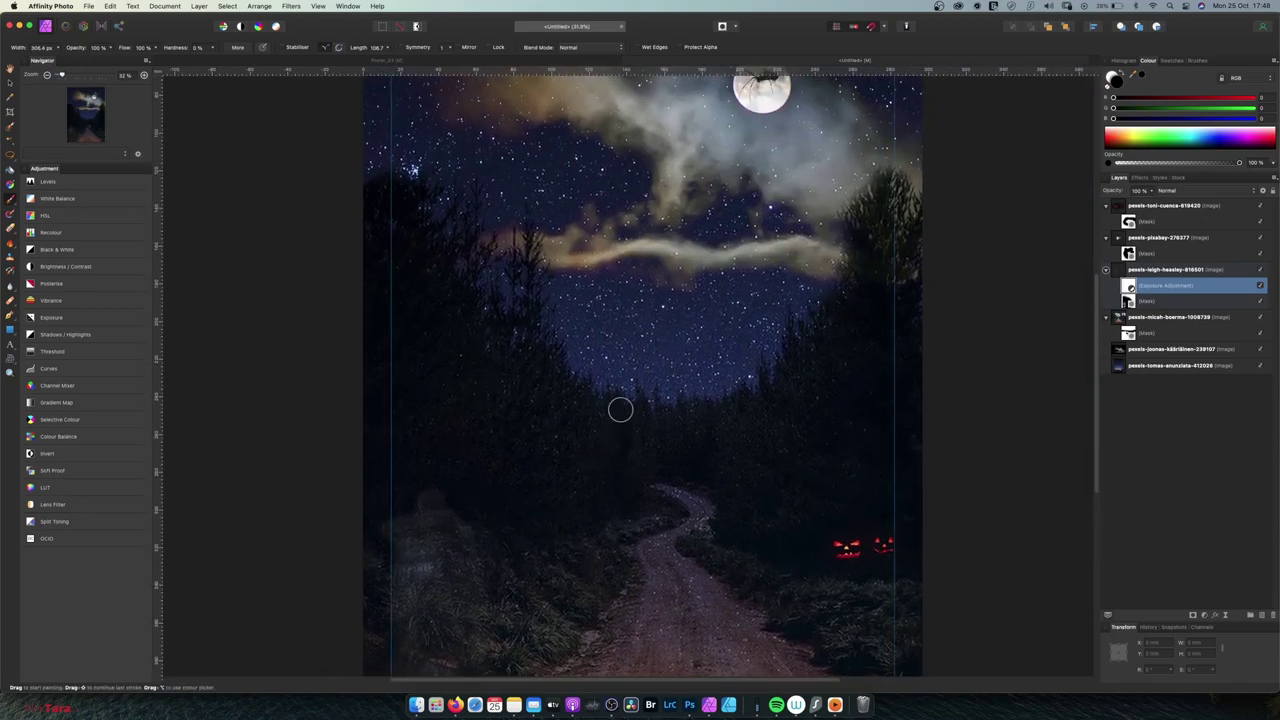
{"action": "scroll", "coordinate": [620, 409], "scroll_direction": "down", "scroll_amount": 3}
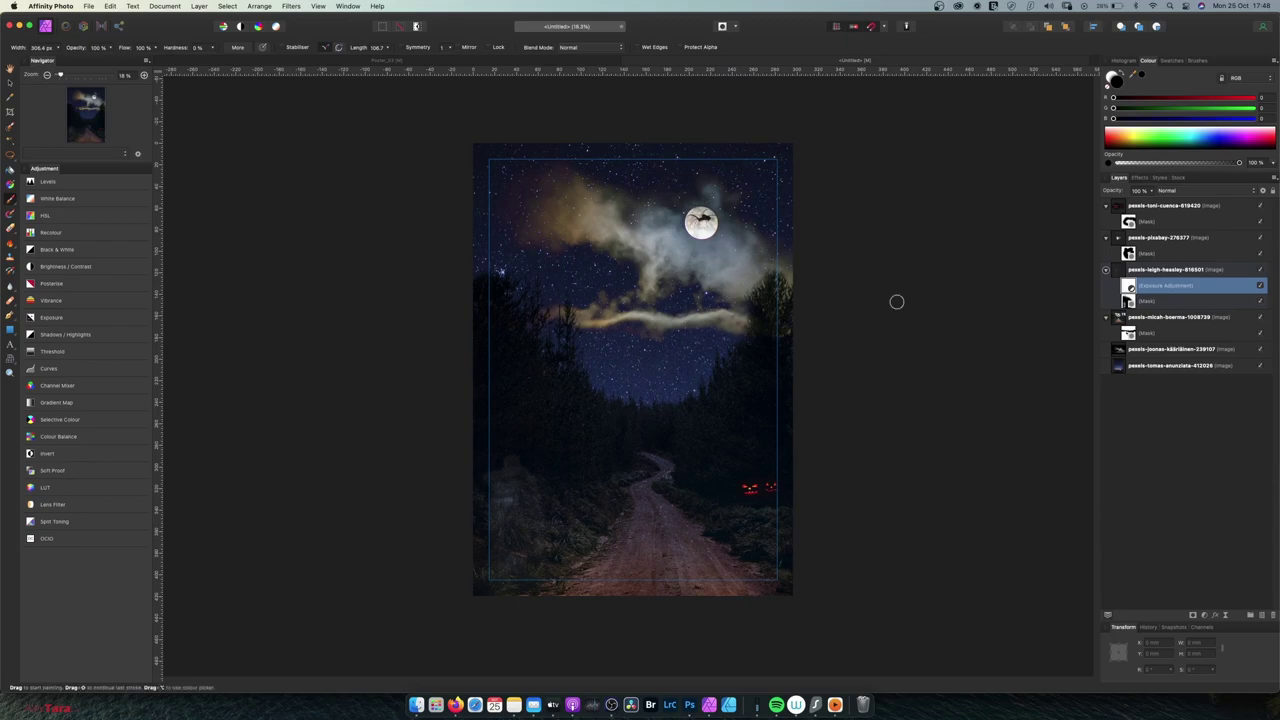
{"action": "scroll", "coordinate": [896, 301], "scroll_direction": "up", "scroll_amount": 2}
{"action": "scroll", "coordinate": [896, 301], "scroll_direction": "up", "scroll_amount": 2}
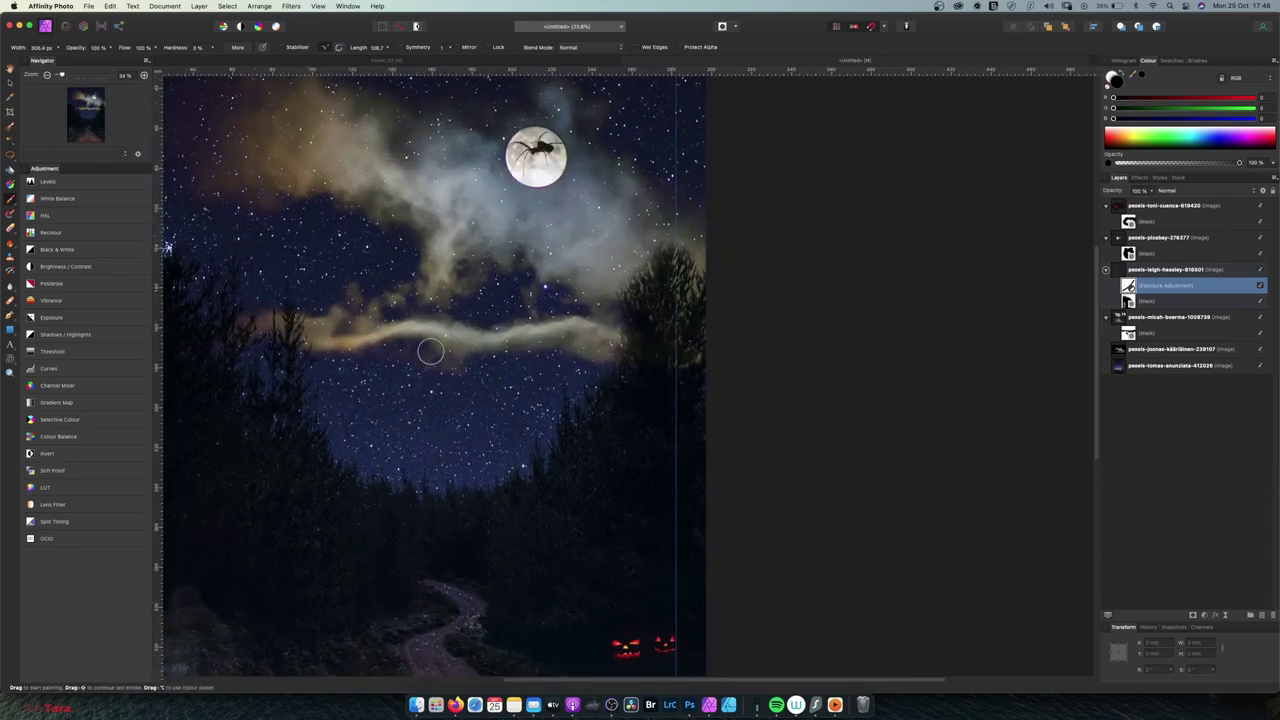
{"action": "key", "text": "space"}
{"action": "left_click_drag", "start_coordinate": [380, 348], "coordinate": [635, 254]}
{"action": "left_click_drag", "start_coordinate": [651, 405], "coordinate": [603, 311]}
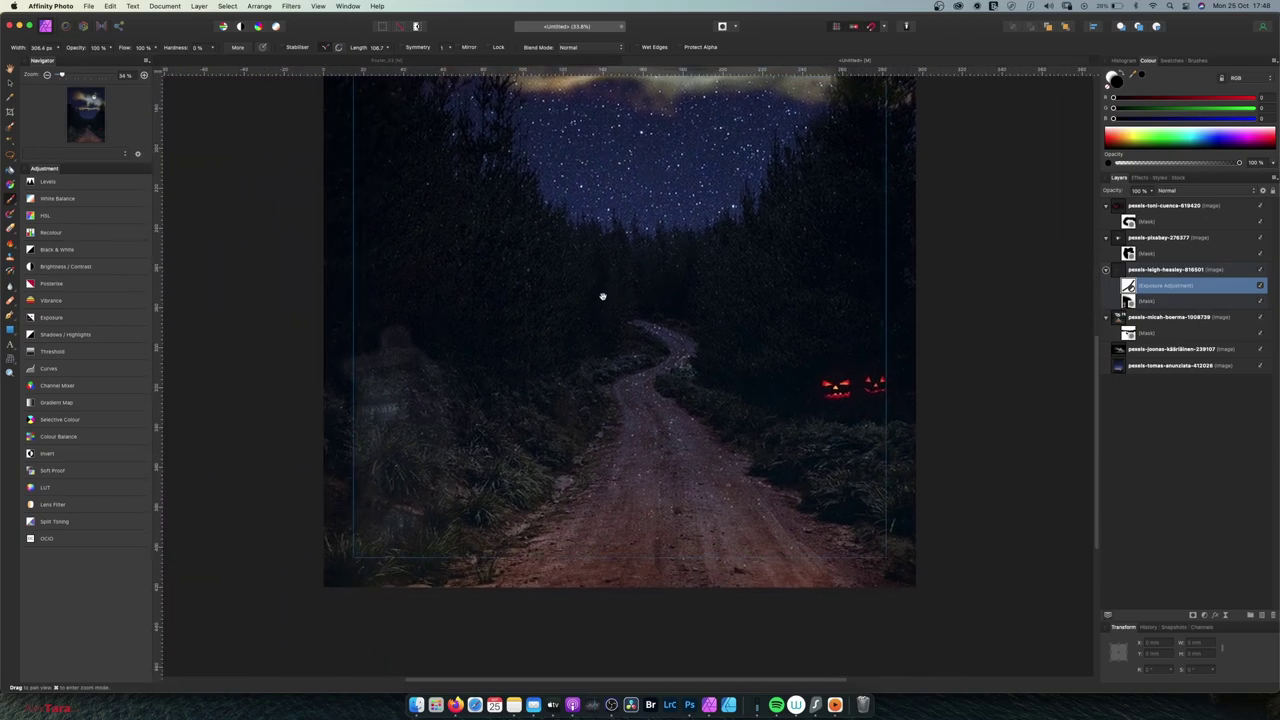
{"action": "scroll", "coordinate": [600, 311], "scroll_direction": "up", "scroll_amount": 5}
{"action": "left_click_drag", "start_coordinate": [504, 422], "coordinate": [574, 236]}
{"action": "left_click_drag", "start_coordinate": [617, 507], "coordinate": [591, 323]}
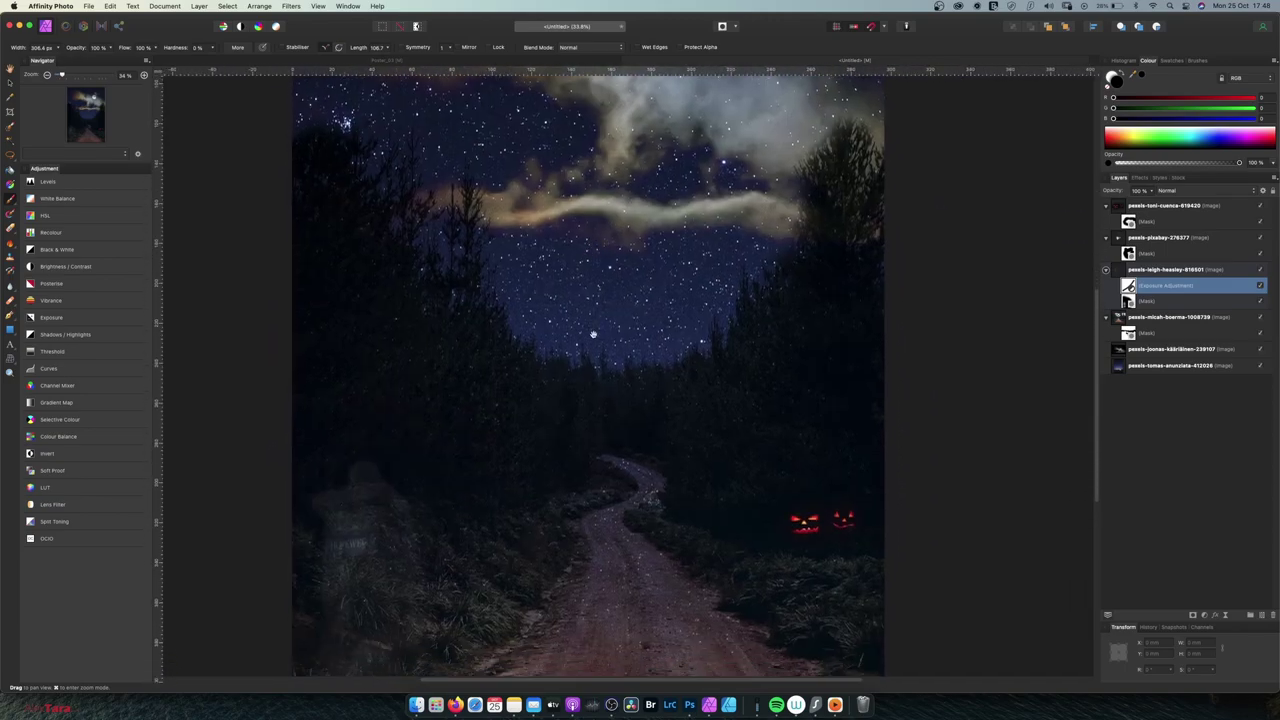
{"action": "left_click_drag", "start_coordinate": [546, 391], "coordinate": [594, 303]}
{"action": "scroll", "coordinate": [594, 304], "scroll_direction": "down", "scroll_amount": 3}
{"action": "scroll", "coordinate": [594, 304], "scroll_direction": "down", "scroll_amount": 2}
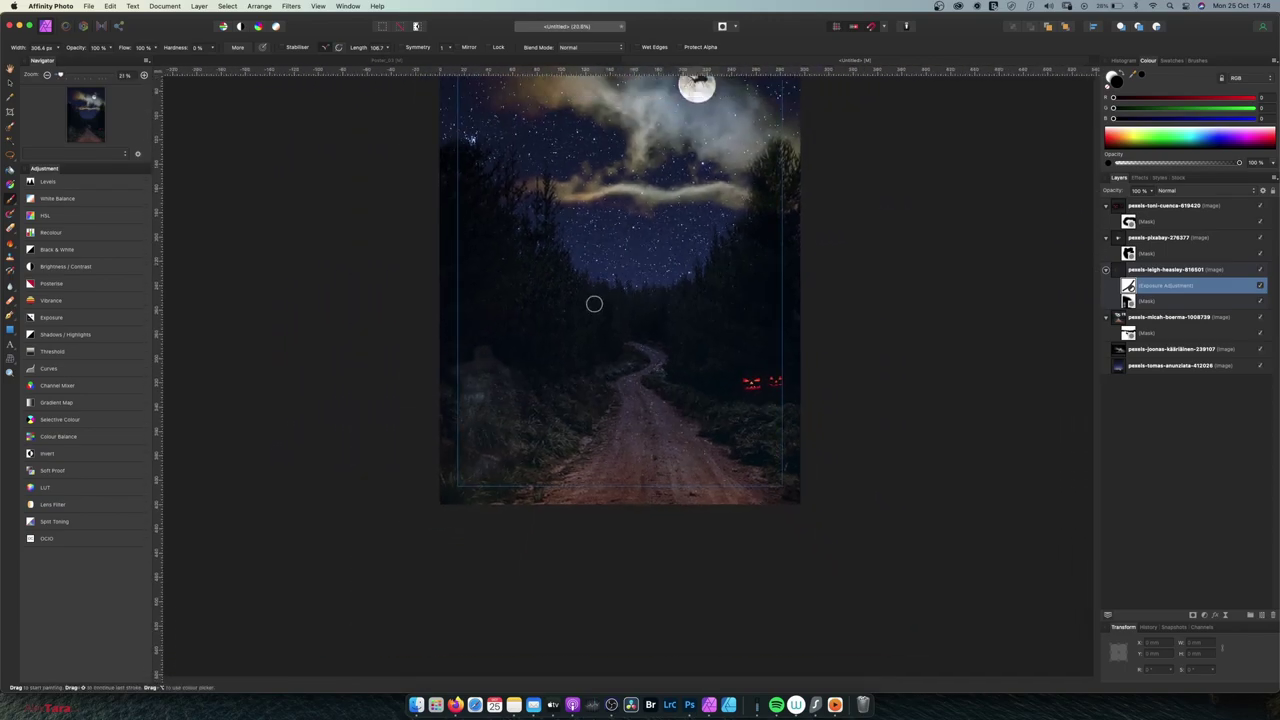
{"action": "scroll", "coordinate": [583, 290], "scroll_direction": "up", "scroll_amount": 3}
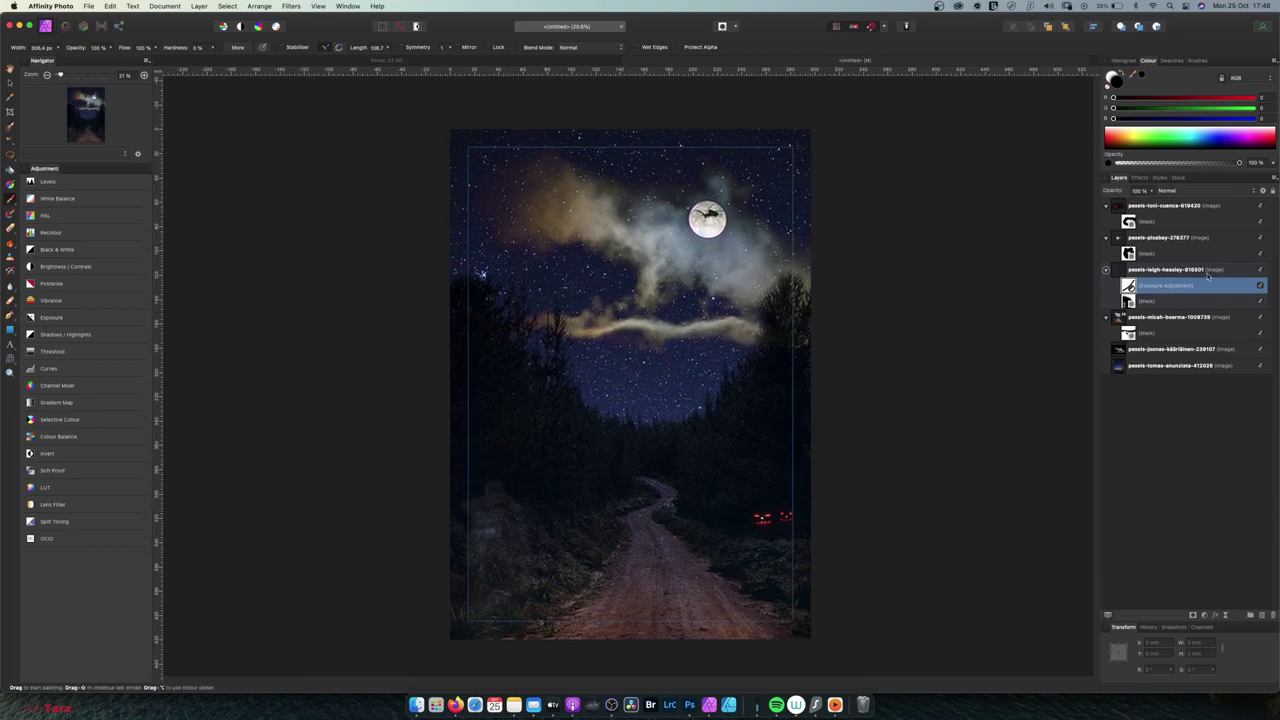
Select the pumpkin photo's layer and compare the composition with the finished Poster_03 document
{"action": "left_click", "coordinate": [1175, 207]}
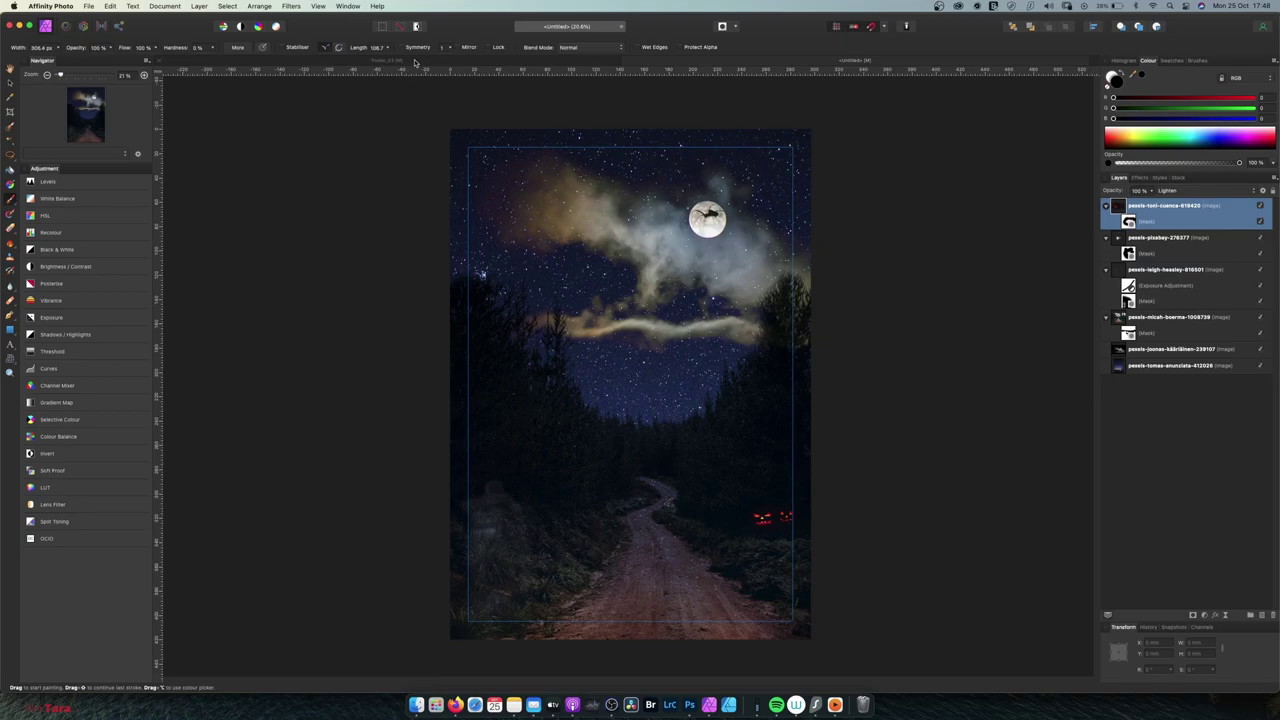
{"action": "left_click", "coordinate": [412, 62]}
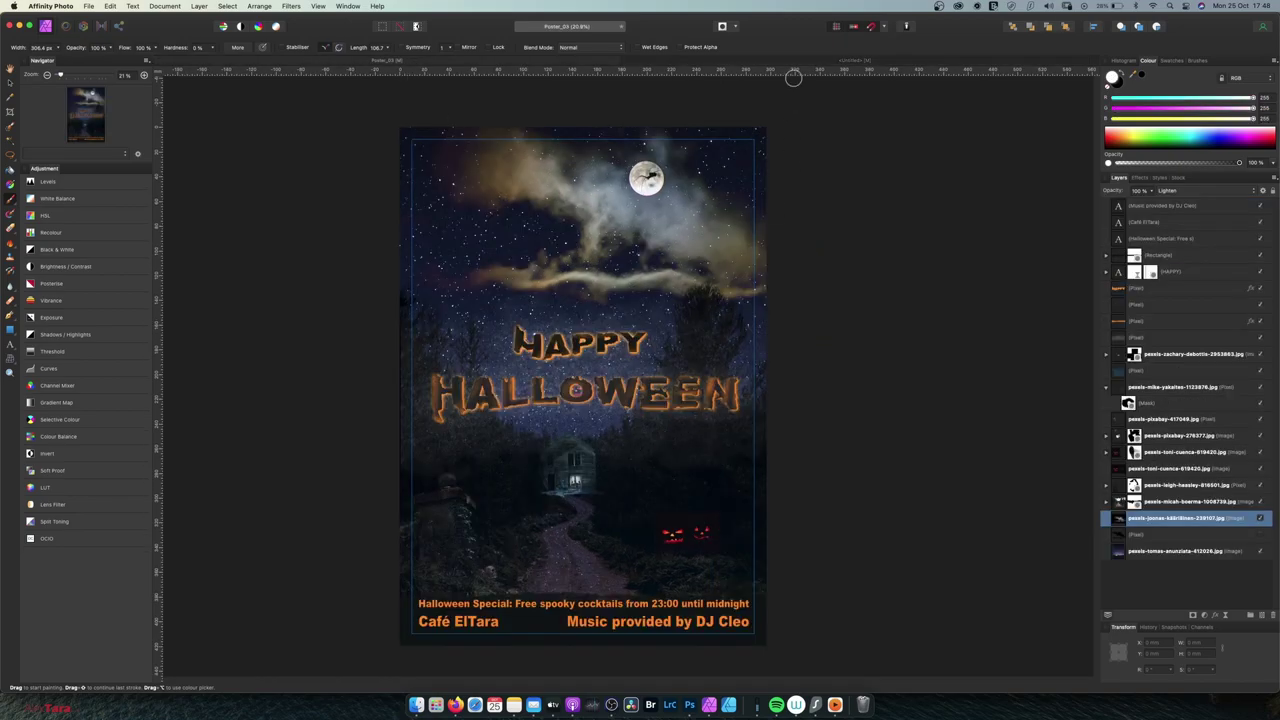
{"action": "left_click", "coordinate": [849, 61]}
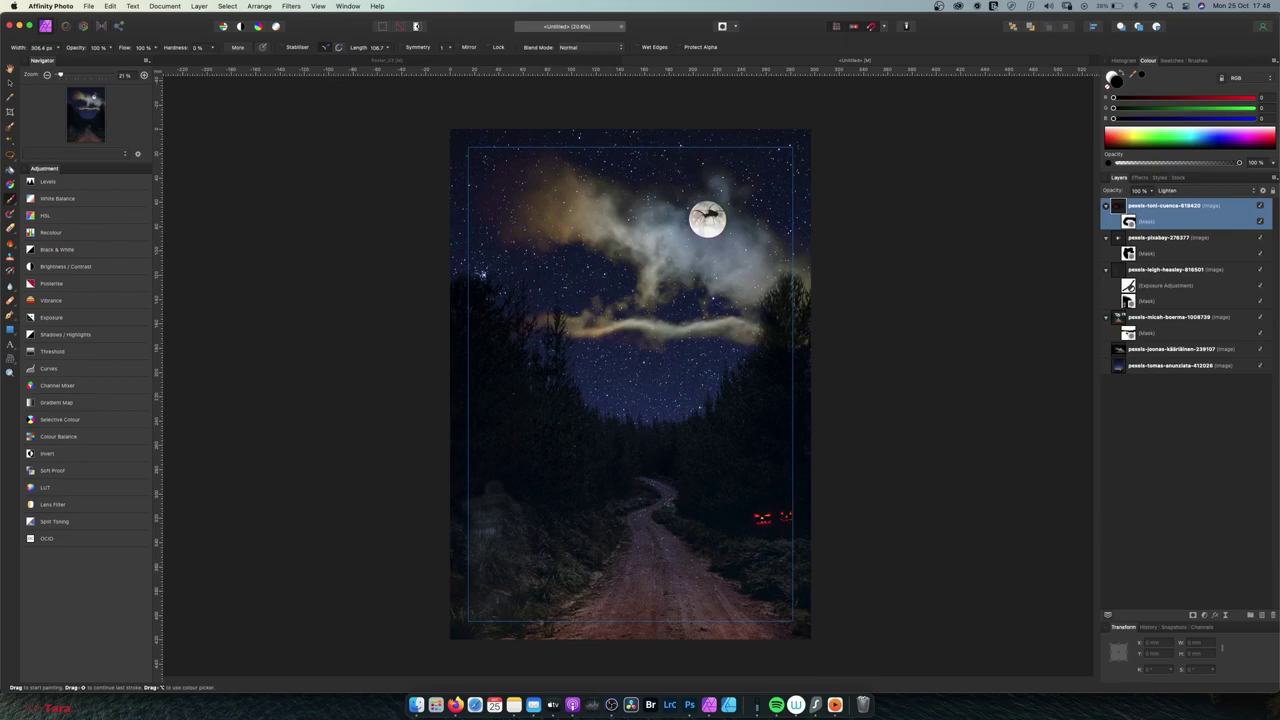
Undo the stray edit that rasterised the pumpkin layer and place the skull, candle and potion bottle photo above it
{"action": "left_click_drag", "start_coordinate": [1178, 307], "coordinate": [768, 442]}
{"action": "mouse_move", "coordinate": [628, 474]}
{"action": "left_mouse_down"}
{"action": "mouse_move", "coordinate": [657, 540]}
{"action": "mouse_move", "coordinate": [755, 462]}
{"action": "left_mouse_up"}
{"action": "key", "text": "Delete"}
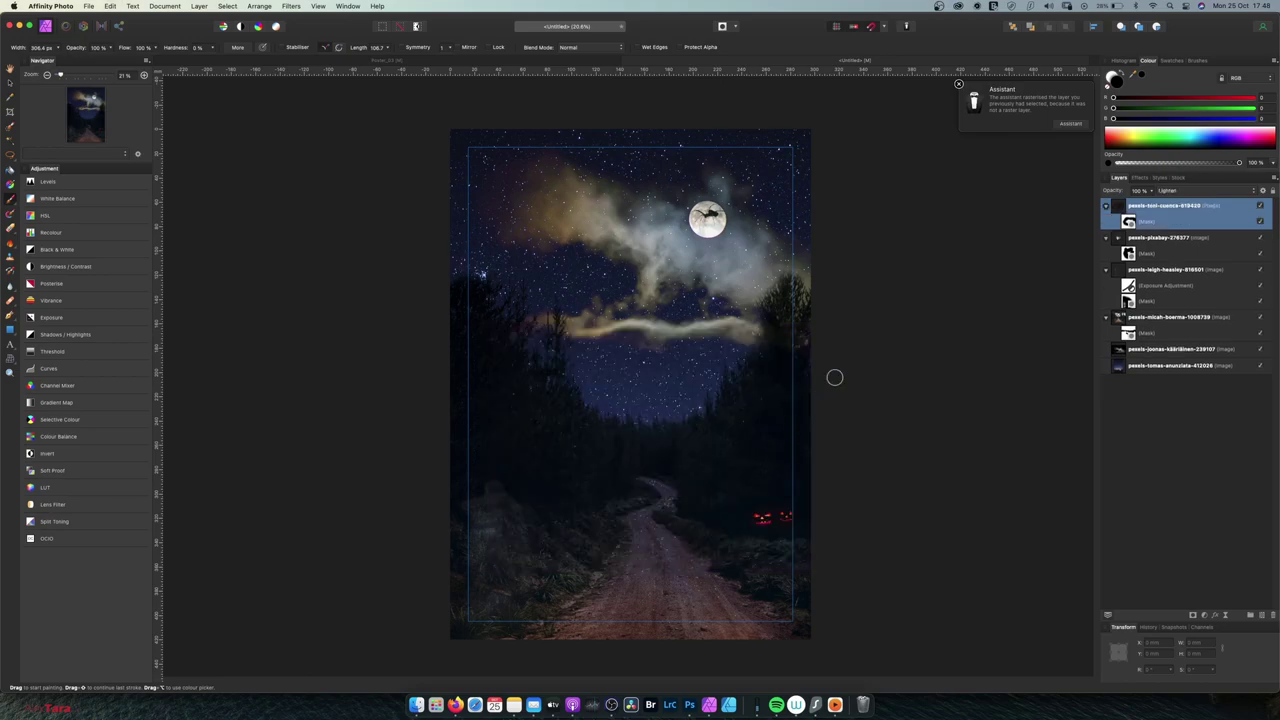
{"action": "double_click", "coordinate": [1158, 207]}
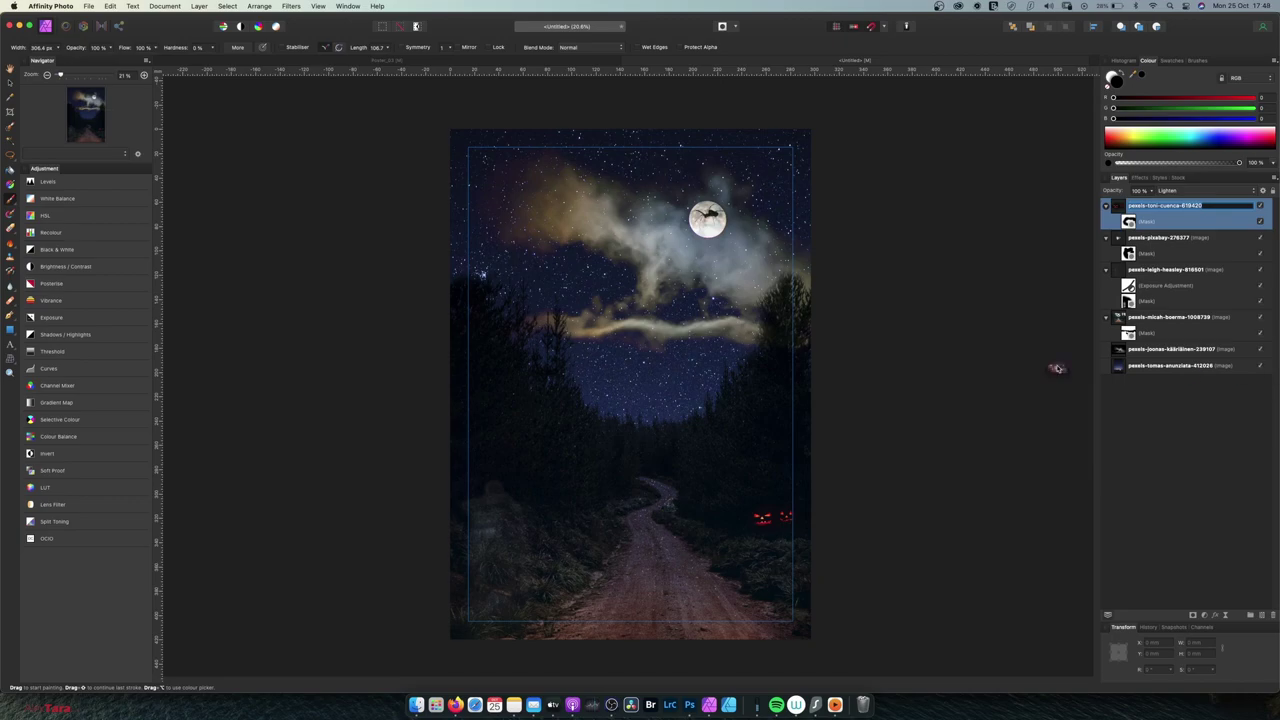
{"action": "key", "text": "super+z"}
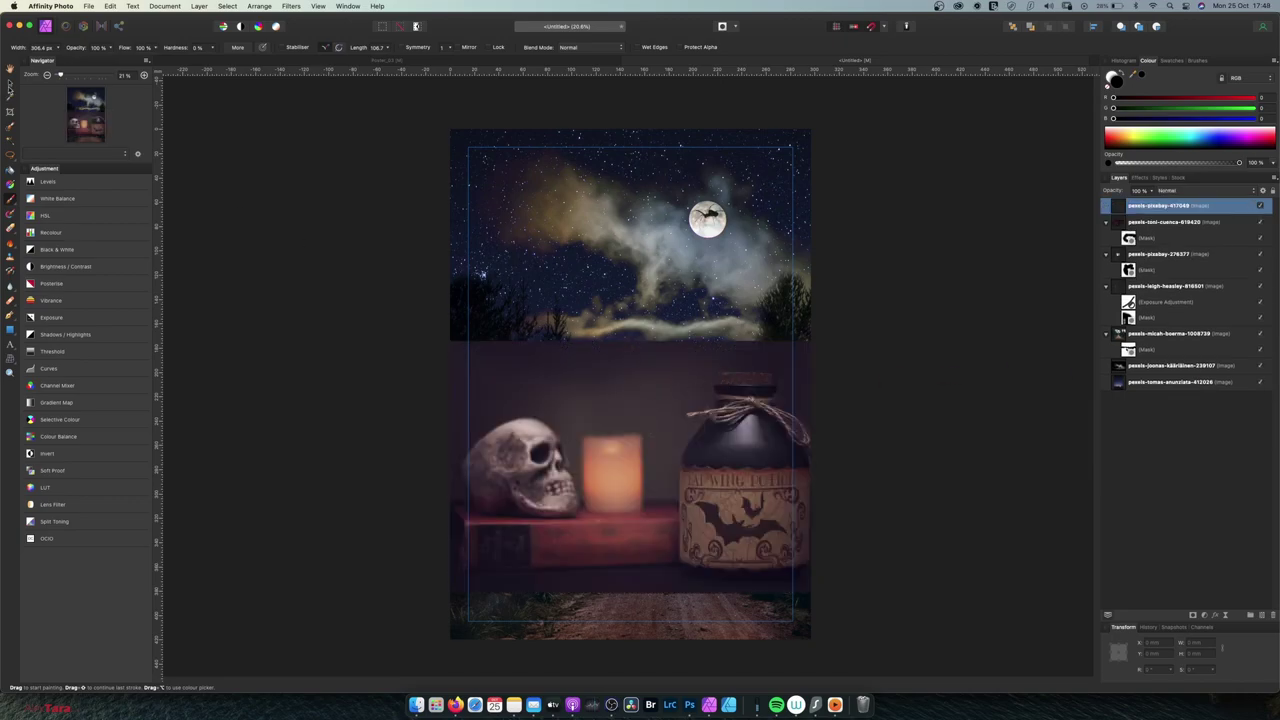
Scale the skull photo to about 169 × 104 mm, position it over the forest path and set its blend mode to Screen
{"action": "left_click", "coordinate": [8, 83]}
{"action": "left_click_drag", "start_coordinate": [606, 469], "coordinate": [703, 482]}
{"action": "left_click_drag", "start_coordinate": [939, 350], "coordinate": [736, 476]}
{"action": "left_click_drag", "start_coordinate": [575, 559], "coordinate": [573, 531]}
{"action": "left_click", "coordinate": [1168, 190]}
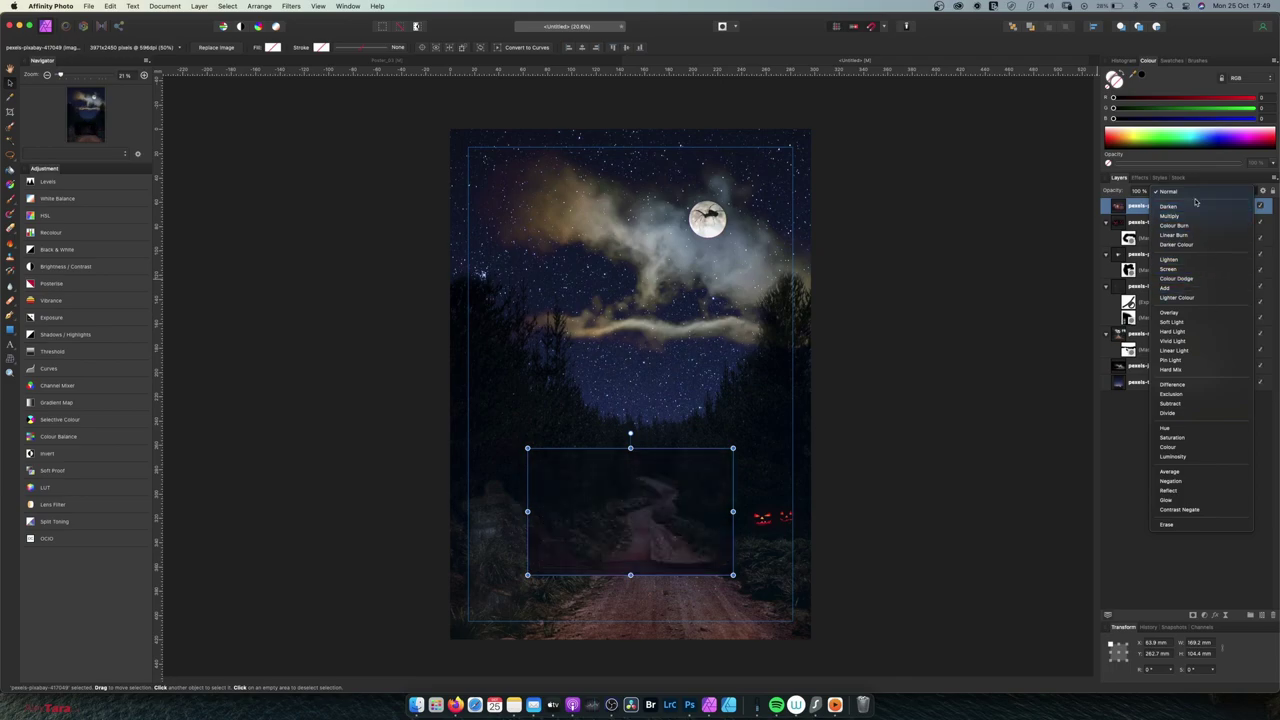
{"action": "left_click", "coordinate": [1196, 268]}
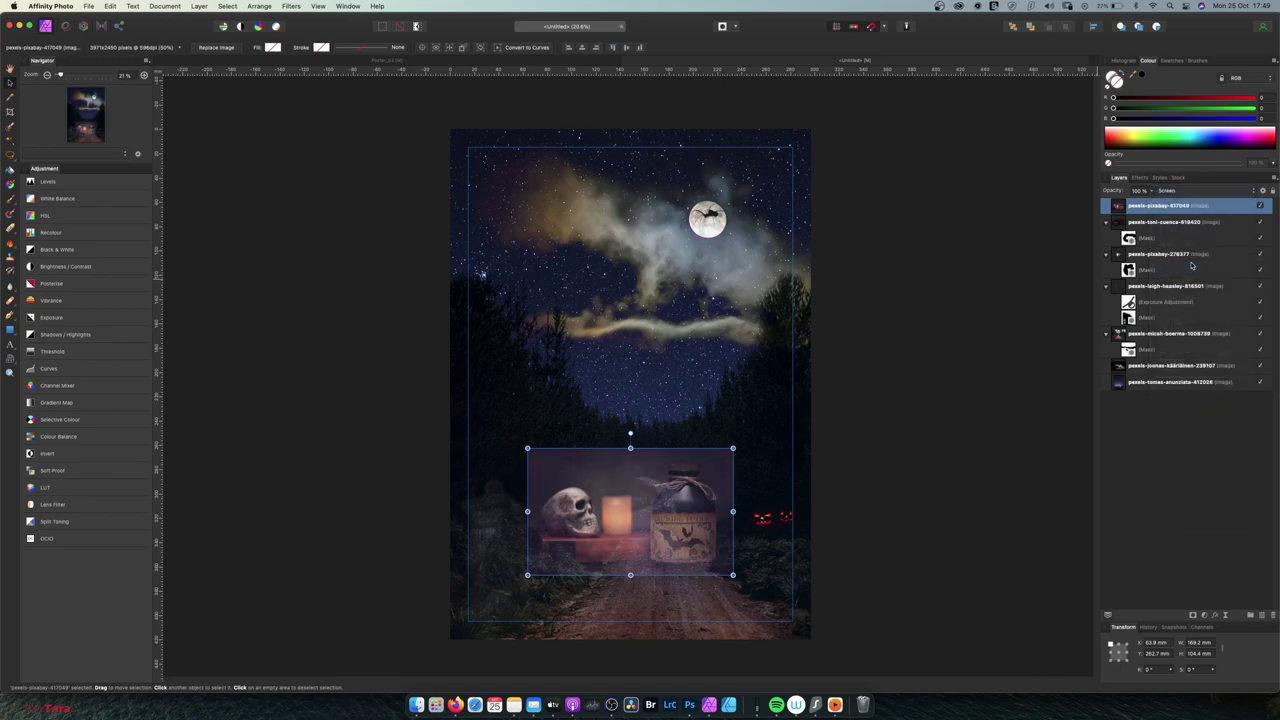
Add a mask to the skull photo and paint black with an enlarged brush to hide everything except the skull
{"action": "left_click", "coordinate": [1192, 615]}
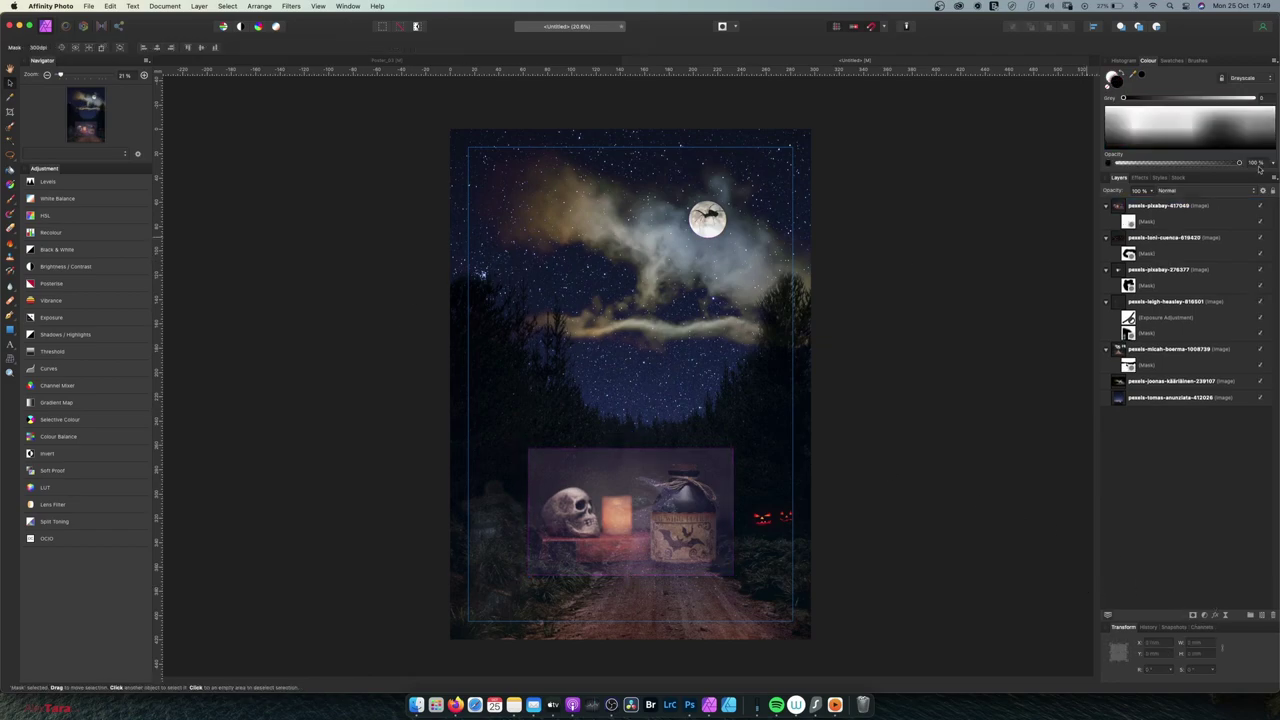
{"action": "left_click", "coordinate": [1130, 225]}
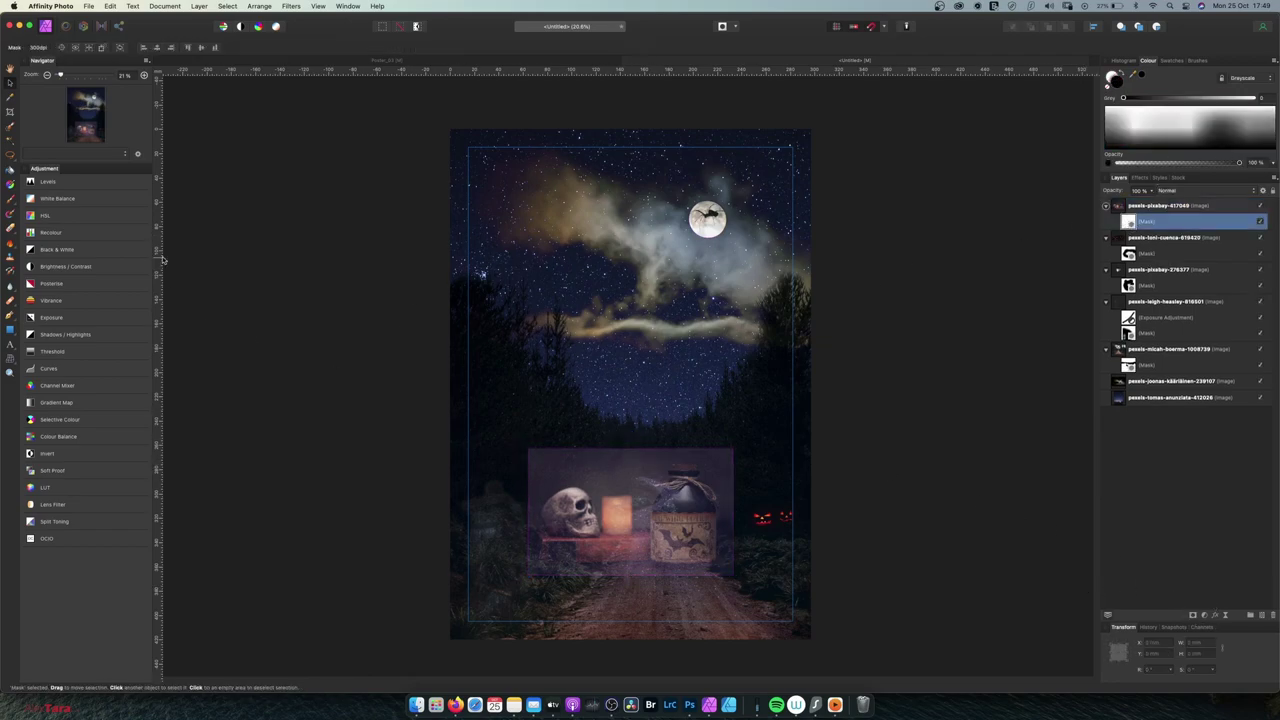
{"action": "key", "text": "b"}
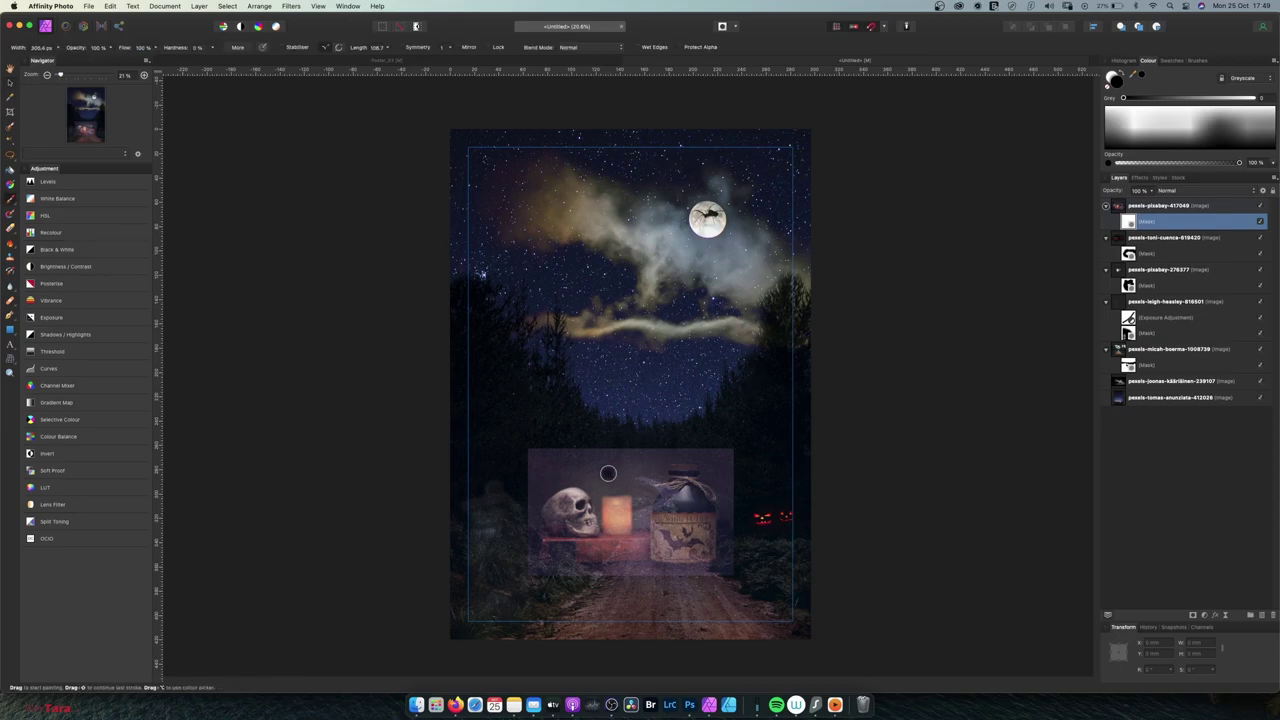
{"action": "key", "text": "bracketright"}
{"action": "key", "text": "bracketright"}
{"action": "mouse_move", "coordinate": [606, 451]}
{"action": "left_mouse_down"}
{"action": "mouse_move", "coordinate": [643, 476]}
{"action": "mouse_move", "coordinate": [639, 464]}
{"action": "mouse_move", "coordinate": [714, 468]}
{"action": "mouse_move", "coordinate": [691, 528]}
{"action": "mouse_move", "coordinate": [633, 513]}
{"action": "mouse_move", "coordinate": [621, 479]}
{"action": "mouse_move", "coordinate": [634, 537]}
{"action": "mouse_move", "coordinate": [607, 578]}
{"action": "mouse_move", "coordinate": [527, 558]}
{"action": "mouse_move", "coordinate": [629, 540]}
{"action": "mouse_move", "coordinate": [586, 561]}
{"action": "mouse_move", "coordinate": [536, 562]}
{"action": "mouse_move", "coordinate": [506, 506]}
{"action": "mouse_move", "coordinate": [552, 449]}
{"action": "mouse_move", "coordinate": [585, 450]}
{"action": "mouse_move", "coordinate": [526, 491]}
{"action": "mouse_move", "coordinate": [521, 521]}
{"action": "mouse_move", "coordinate": [542, 552]}
{"action": "mouse_move", "coordinate": [565, 556]}
{"action": "mouse_move", "coordinate": [617, 513]}
{"action": "left_mouse_up"}
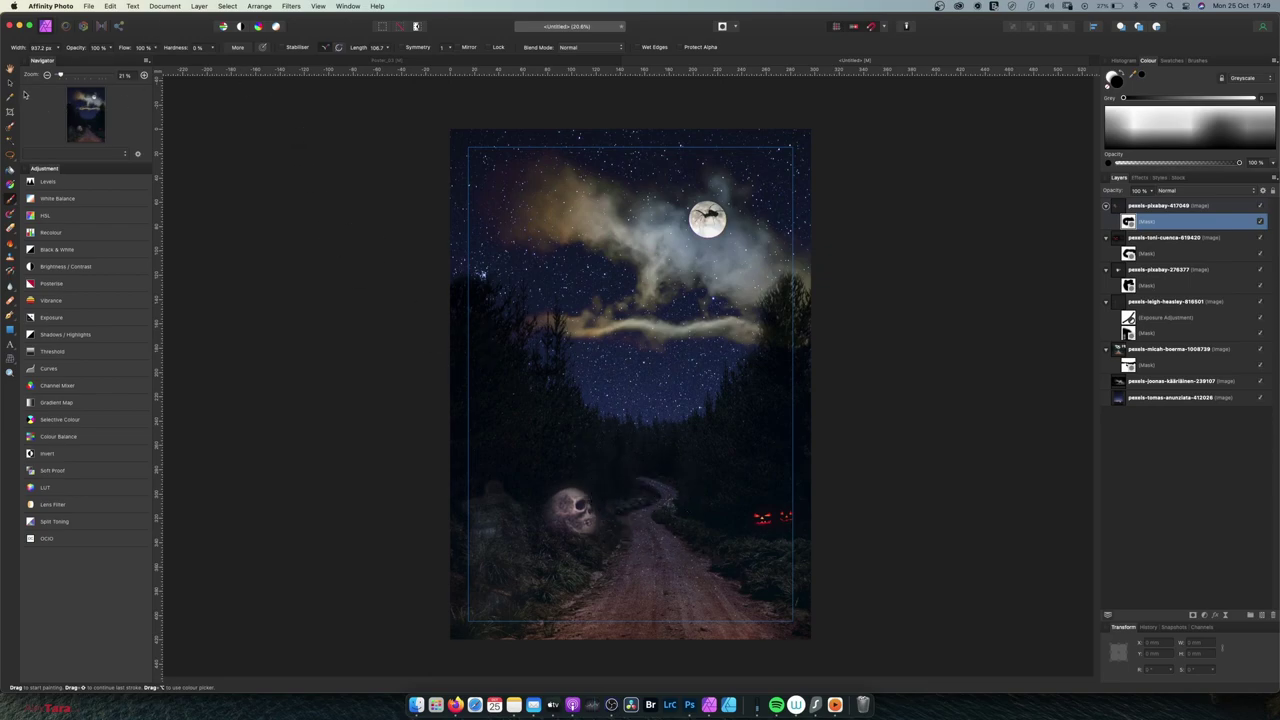
Shrink the masked skull photo to about 85 × 52 mm and place the skull in the grass beside the path's left edge
{"action": "key", "text": "v"}
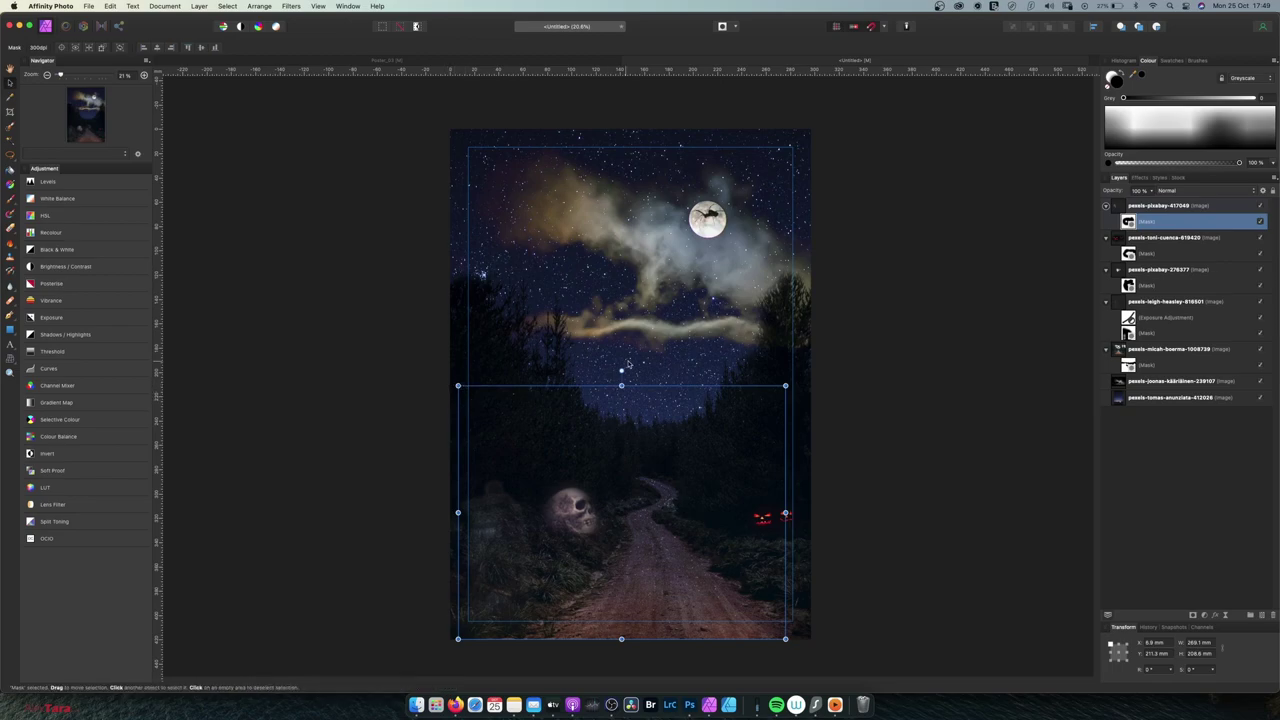
{"action": "left_click", "coordinate": [1193, 206]}
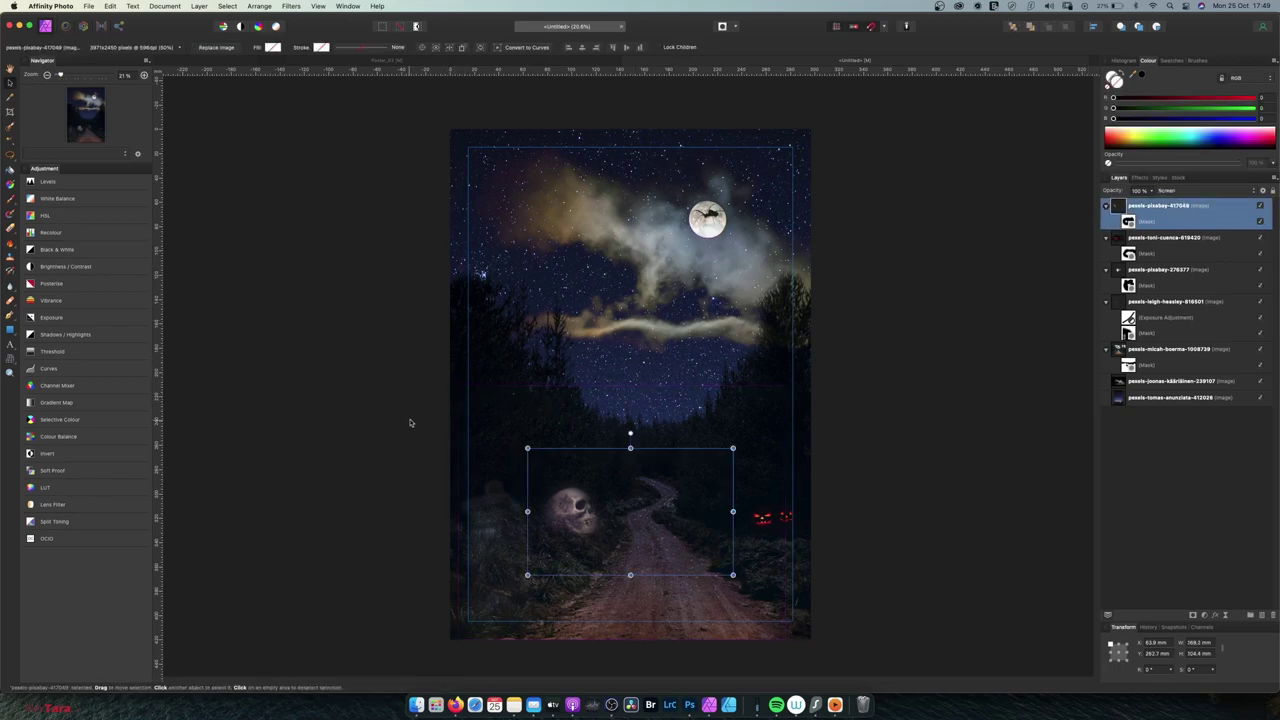
{"action": "left_click_drag", "start_coordinate": [529, 450], "coordinate": [565, 540]}
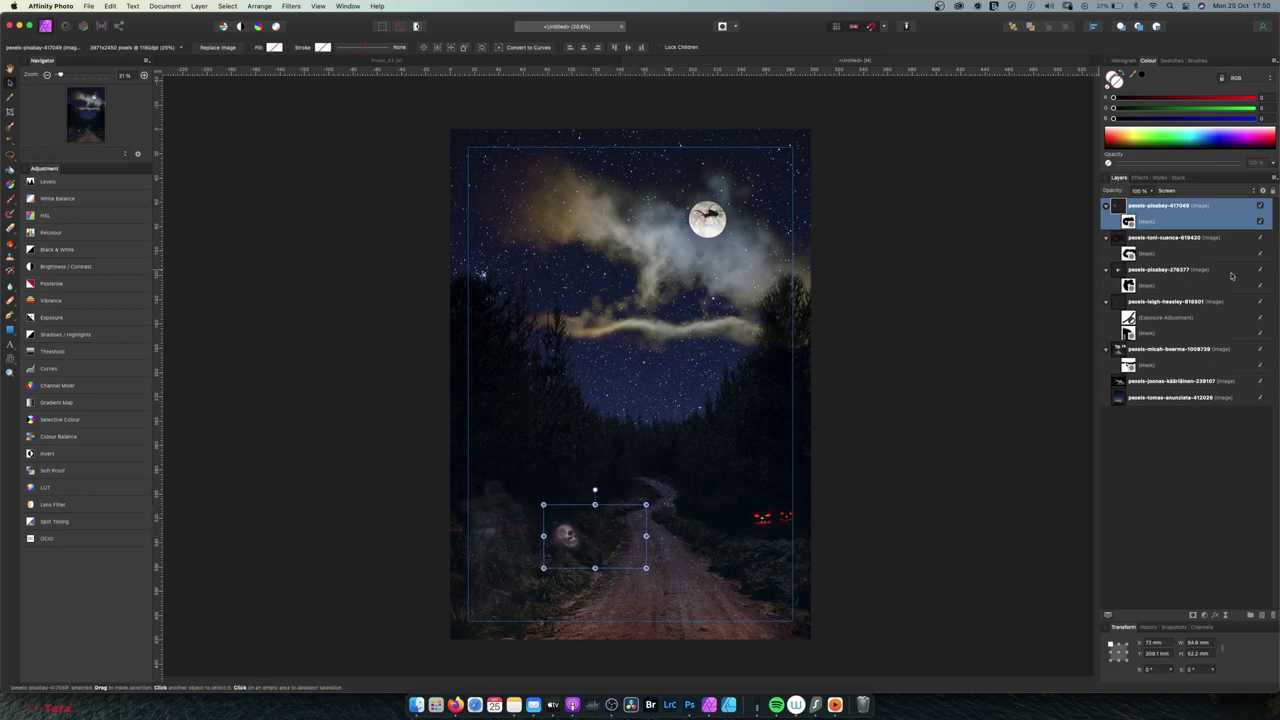
Lower the skull photo's opacity to 70% and shift the skull slightly lower into the grass
{"action": "left_click", "coordinate": [1150, 191]}
{"action": "left_click", "coordinate": [1150, 191]}
{"action": "left_click", "coordinate": [1150, 191]}
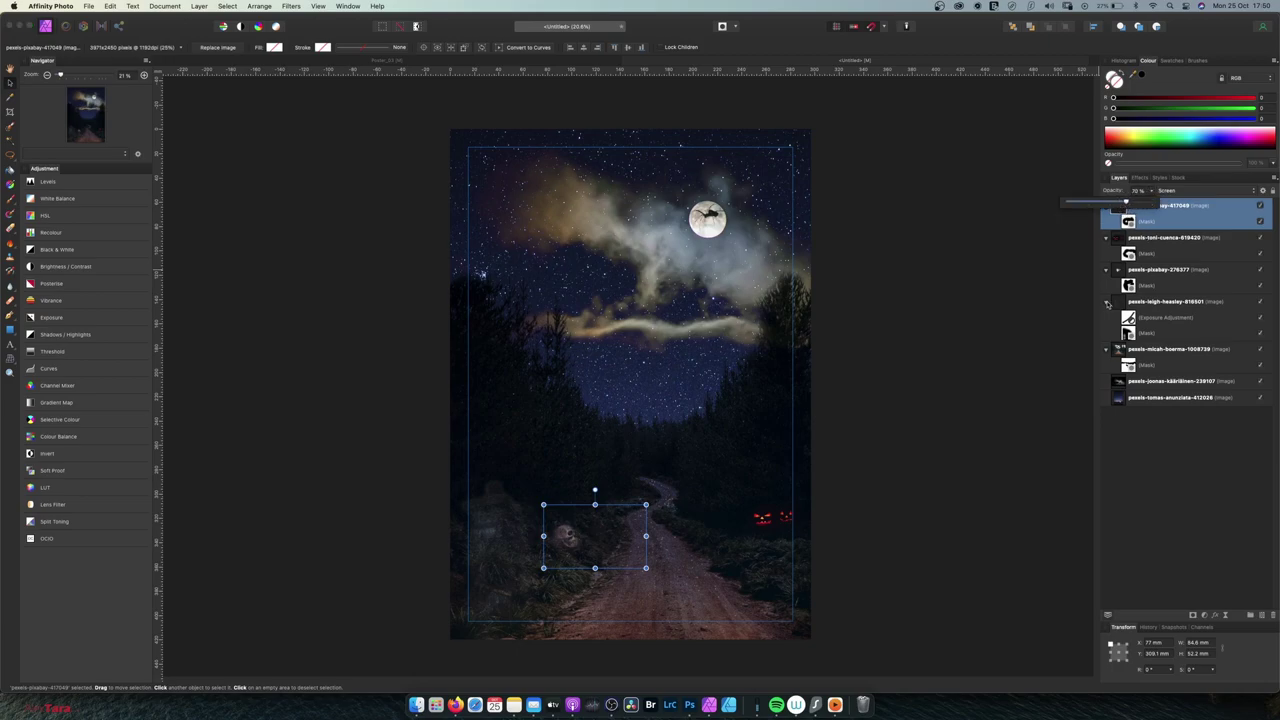
{"action": "left_click", "coordinate": [879, 478]}
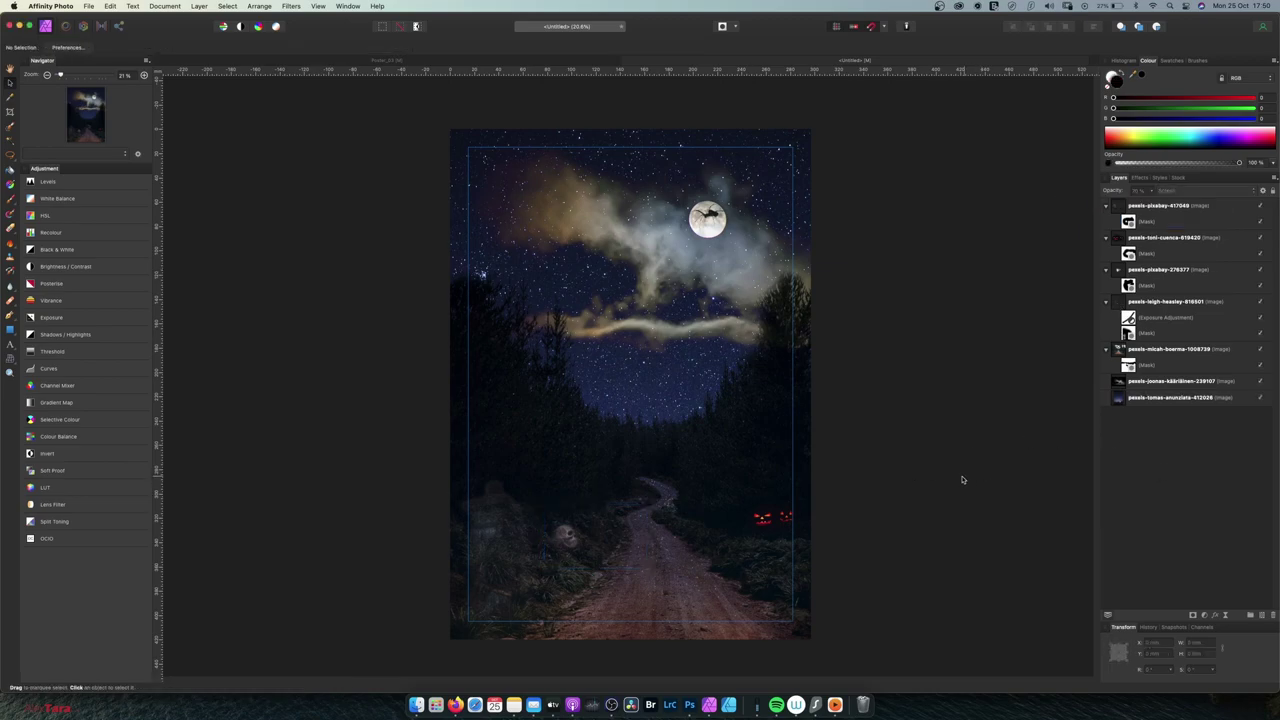
{"action": "left_click", "coordinate": [570, 538]}
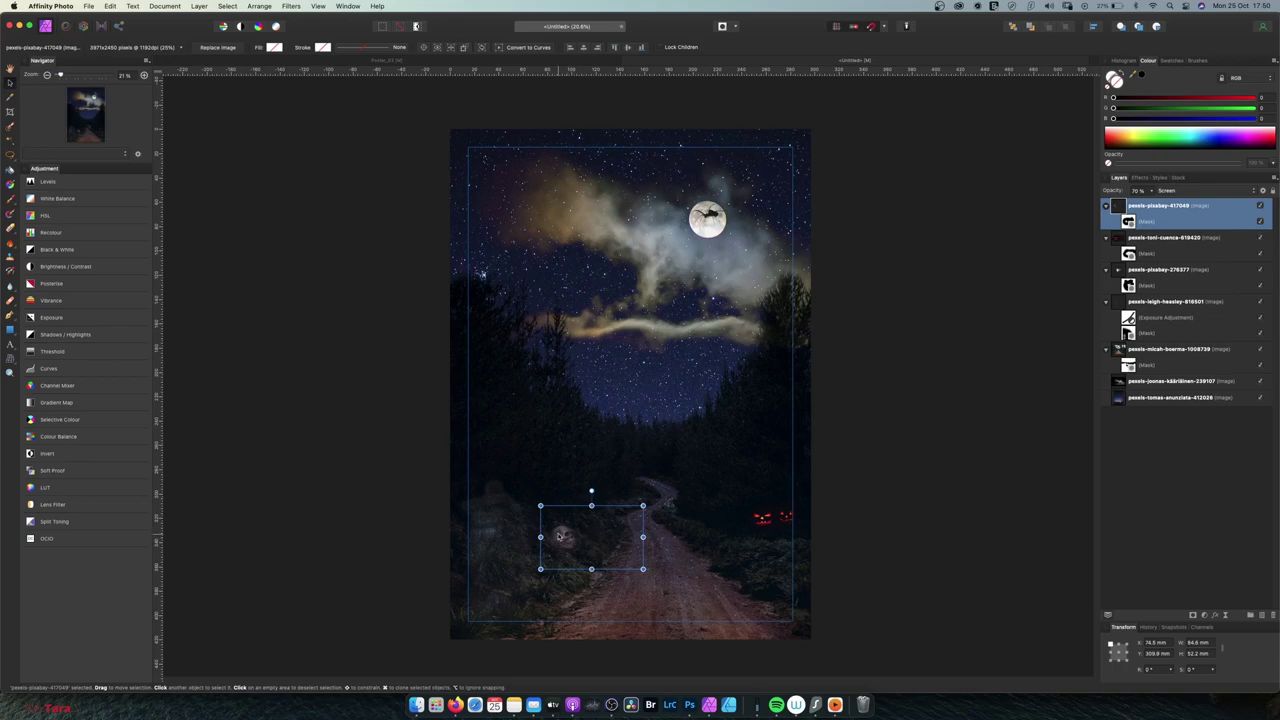
{"action": "mouse_move", "coordinate": [565, 537]}
{"action": "left_mouse_down"}
{"action": "mouse_move", "coordinate": [588, 504]}
{"action": "mouse_move", "coordinate": [565, 549]}
{"action": "left_mouse_up"}
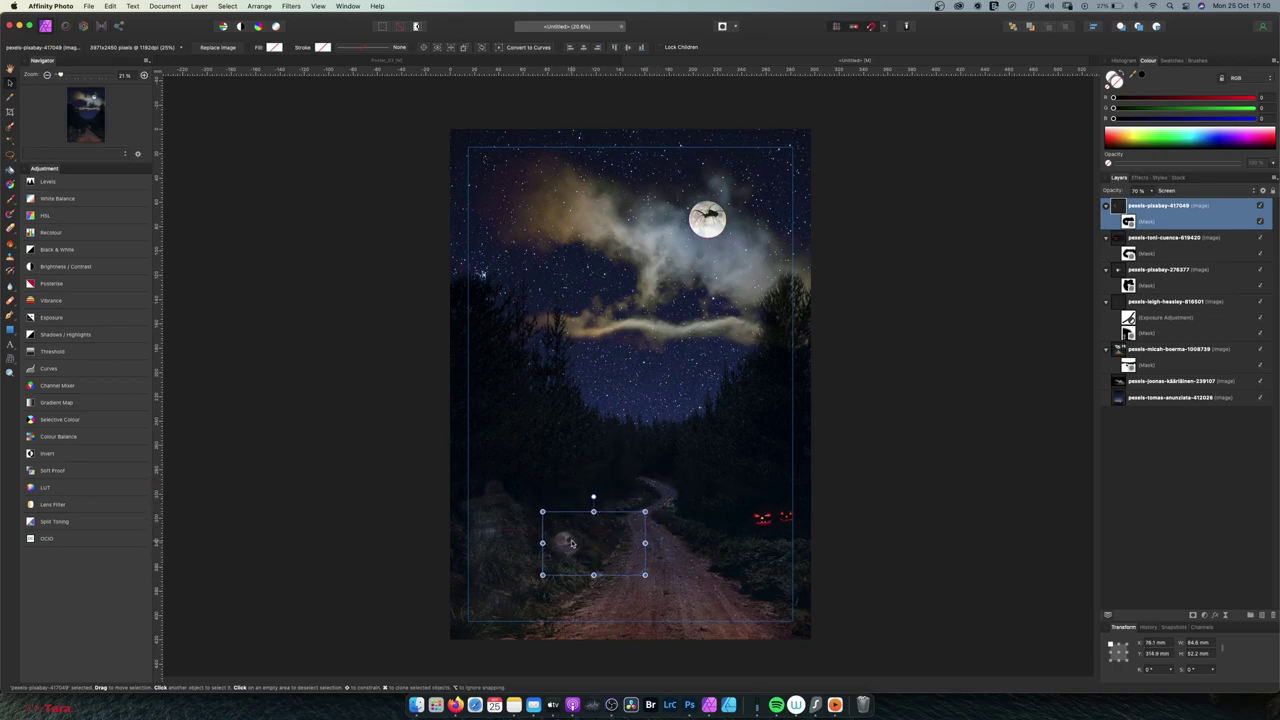
Duplicate the skull photo, shrink the copy to about 64 × 40 mm and move it across the path, near the pumpkins
{"action": "right_click", "coordinate": [1163, 204]}
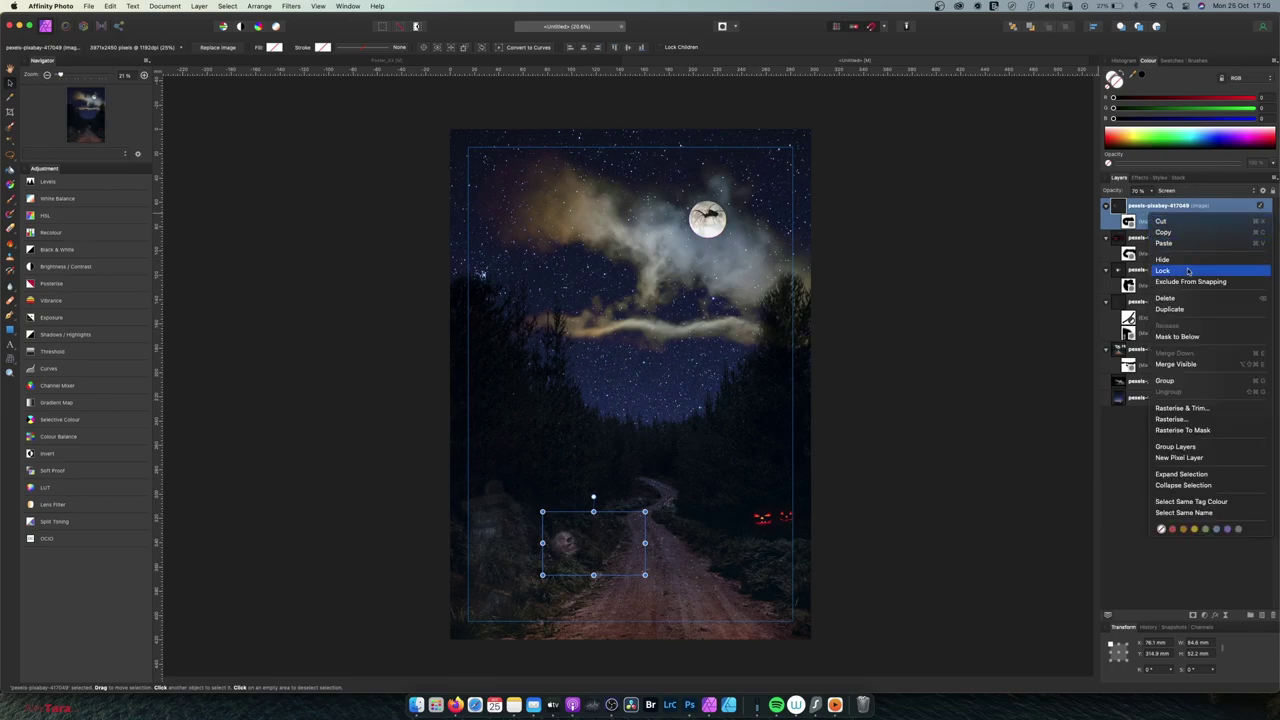
{"action": "left_click", "coordinate": [1185, 311]}
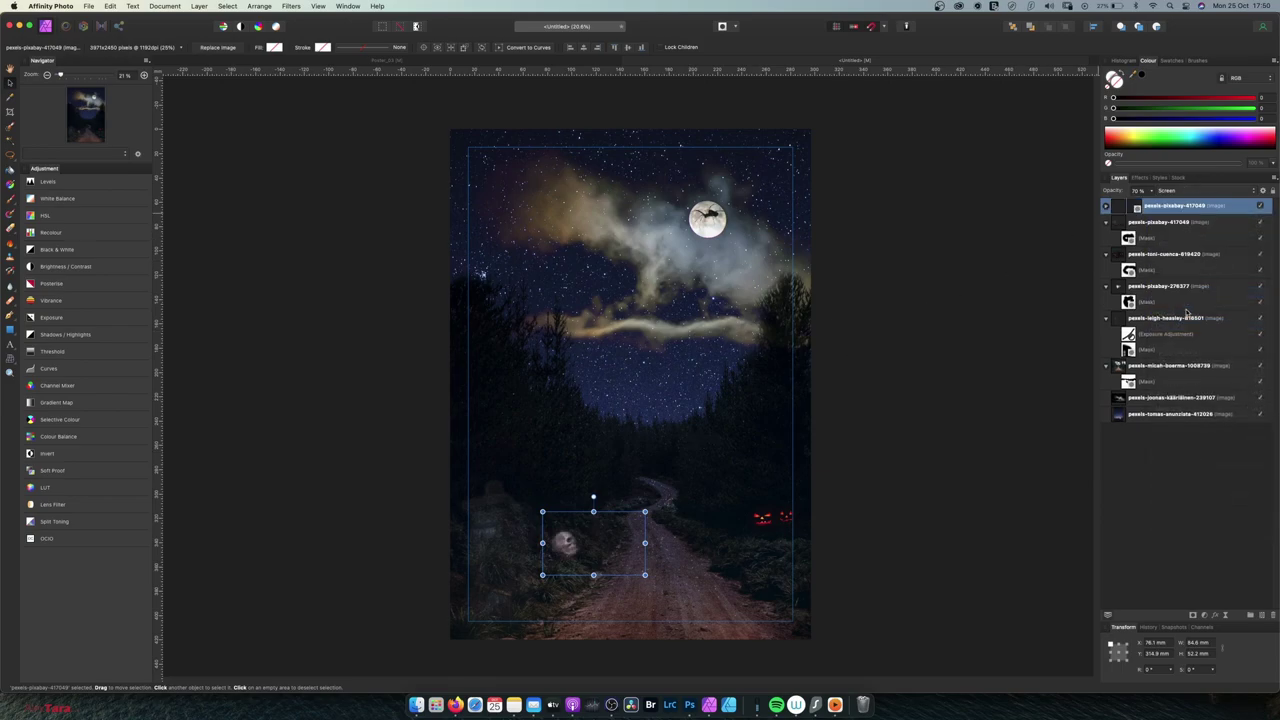
{"action": "left_click_drag", "start_coordinate": [566, 547], "coordinate": [603, 531]}
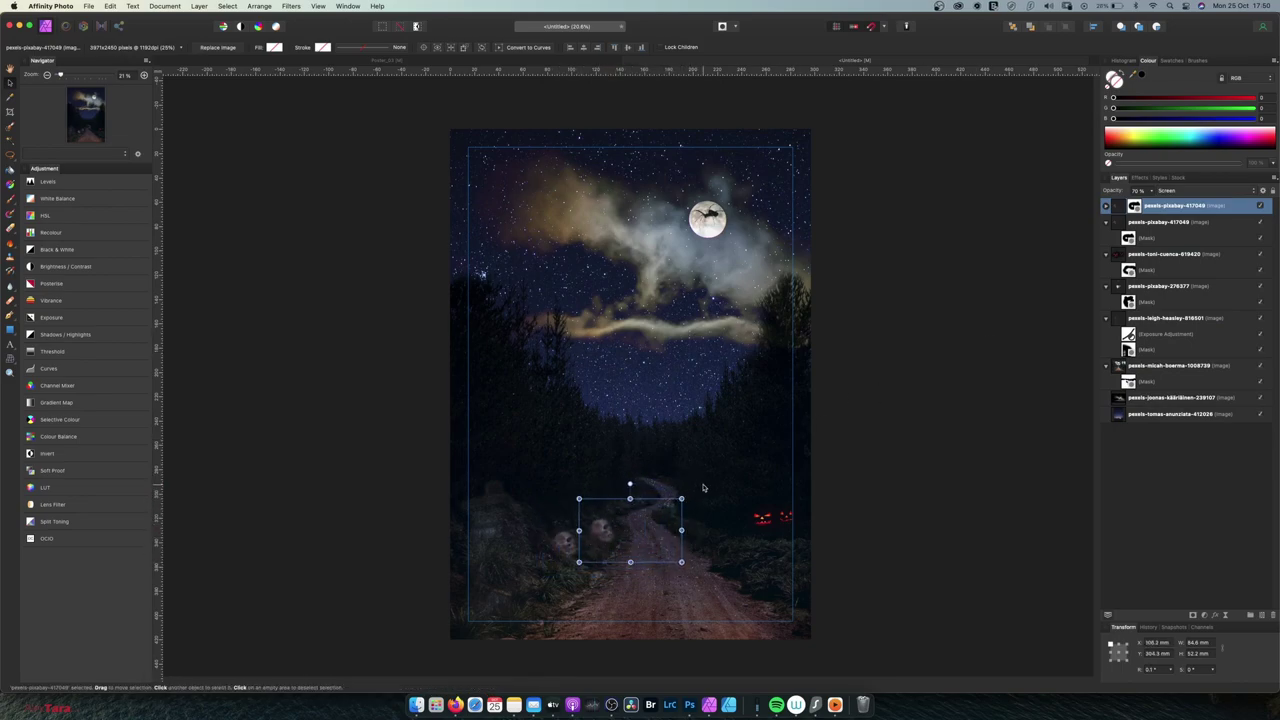
{"action": "left_click_drag", "start_coordinate": [681, 498], "coordinate": [656, 514]}
{"action": "left_click_drag", "start_coordinate": [596, 541], "coordinate": [715, 531]}
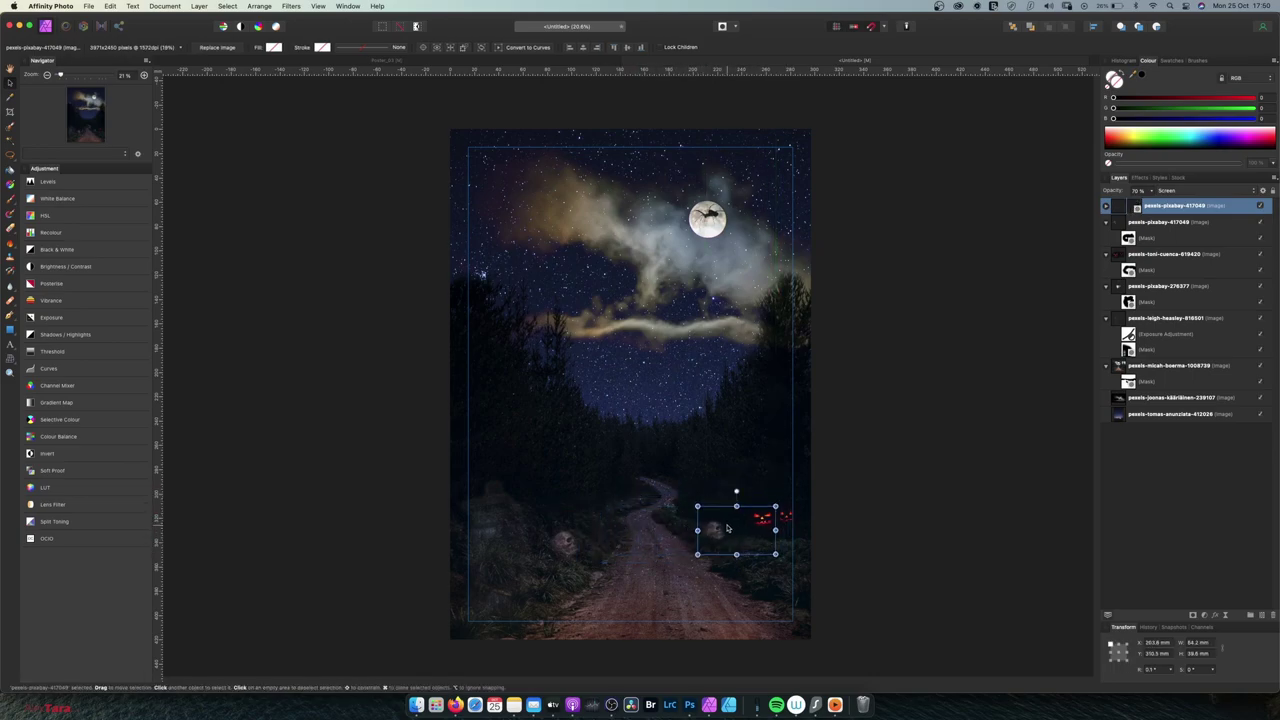
Flip the copied skull horizontally, shrink it to about 49 × 30 mm and set it in the grass beside the path near the pumpkins
{"action": "right_click", "coordinate": [729, 527]}
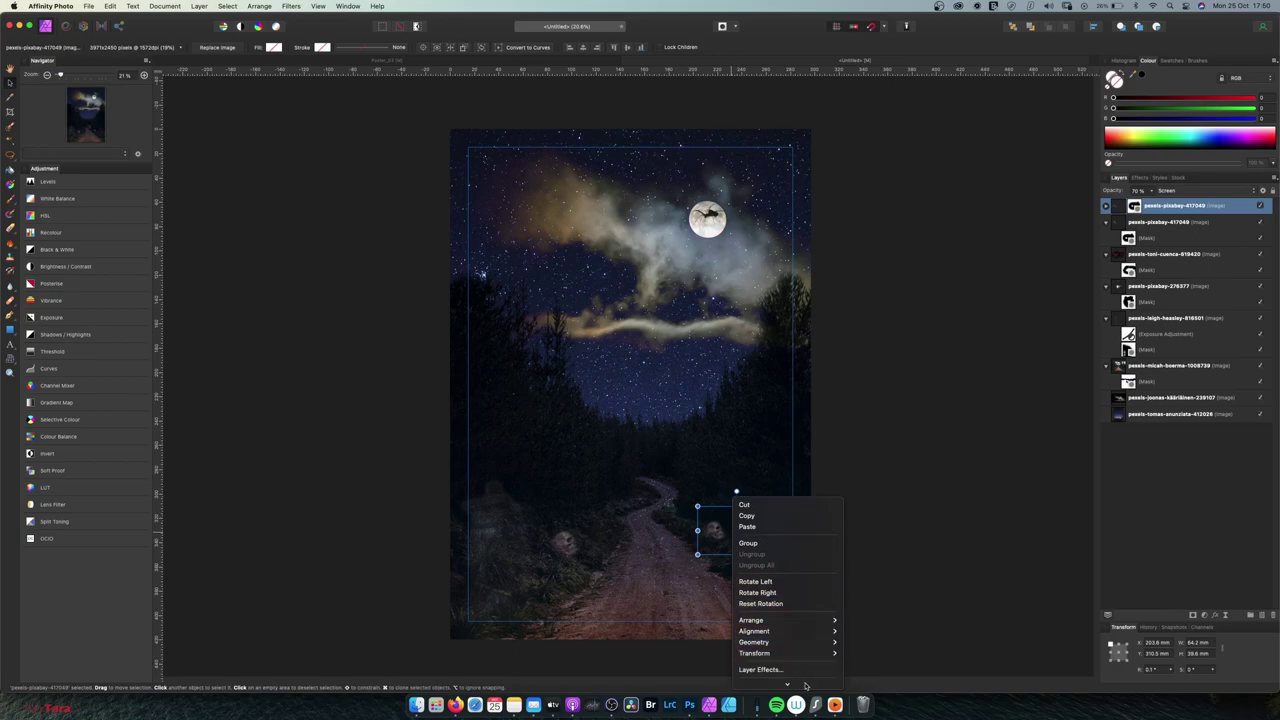
{"action": "mouse_move", "coordinate": [830, 609]}
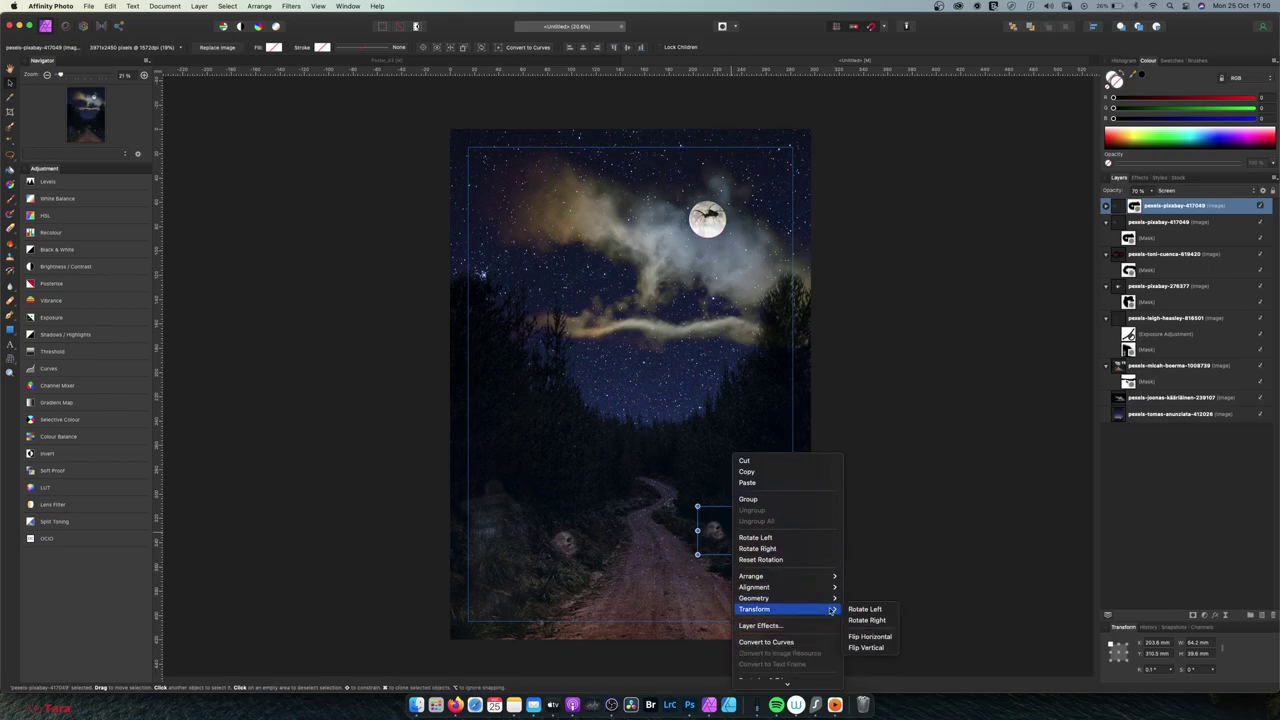
{"action": "left_click", "coordinate": [879, 637]}
{"action": "left_click_drag", "start_coordinate": [758, 537], "coordinate": [731, 537]}
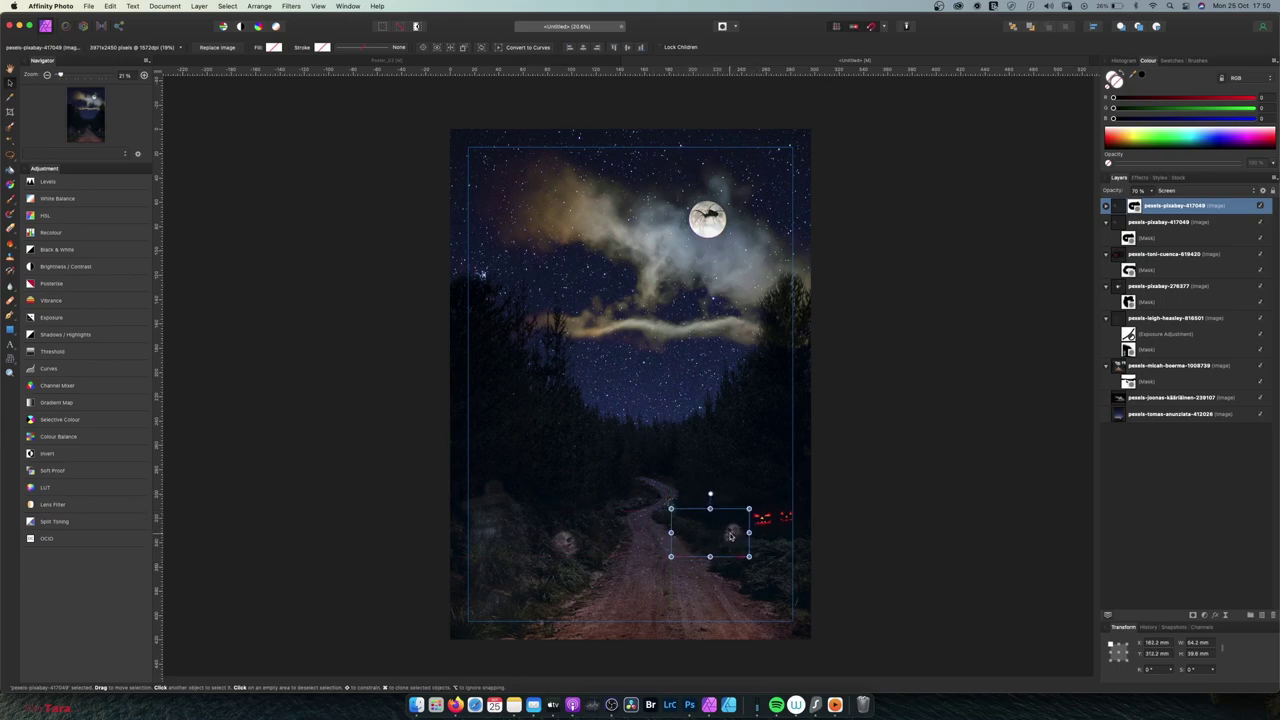
{"action": "left_click_drag", "start_coordinate": [671, 508], "coordinate": [739, 540]}
{"action": "left_click", "coordinate": [1190, 492]}
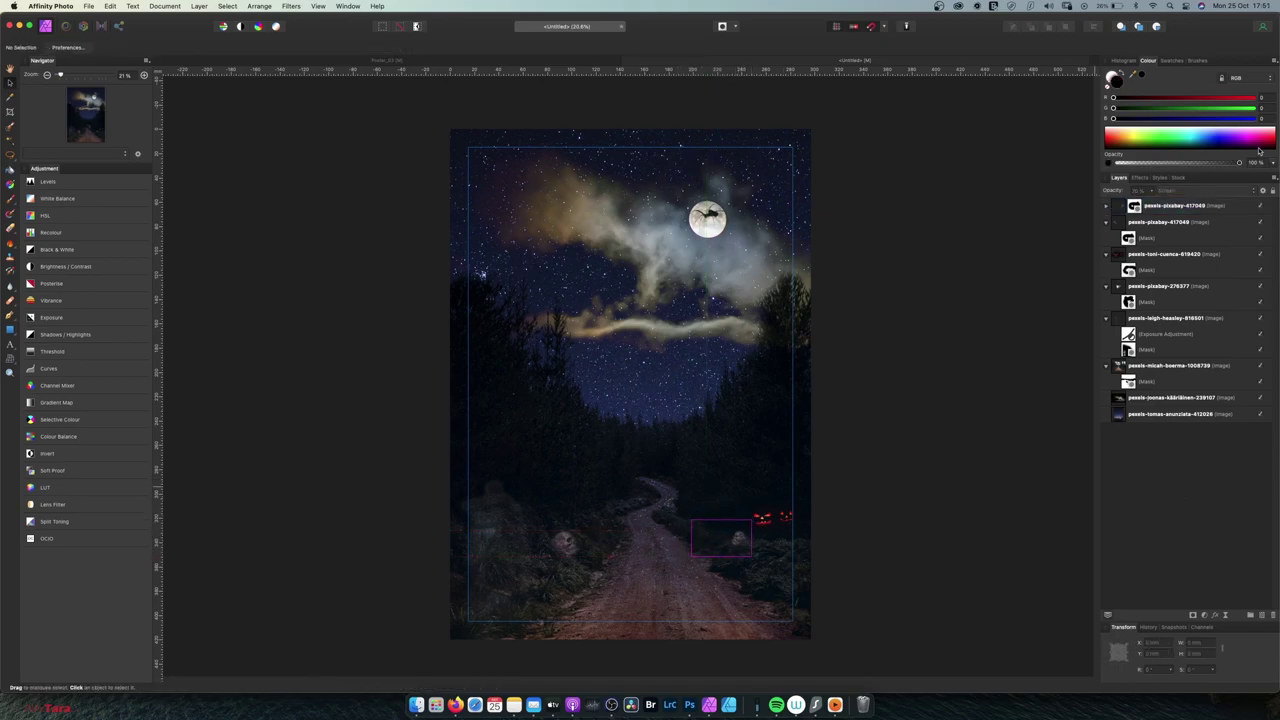
{"action": "left_click", "coordinate": [1216, 206]}
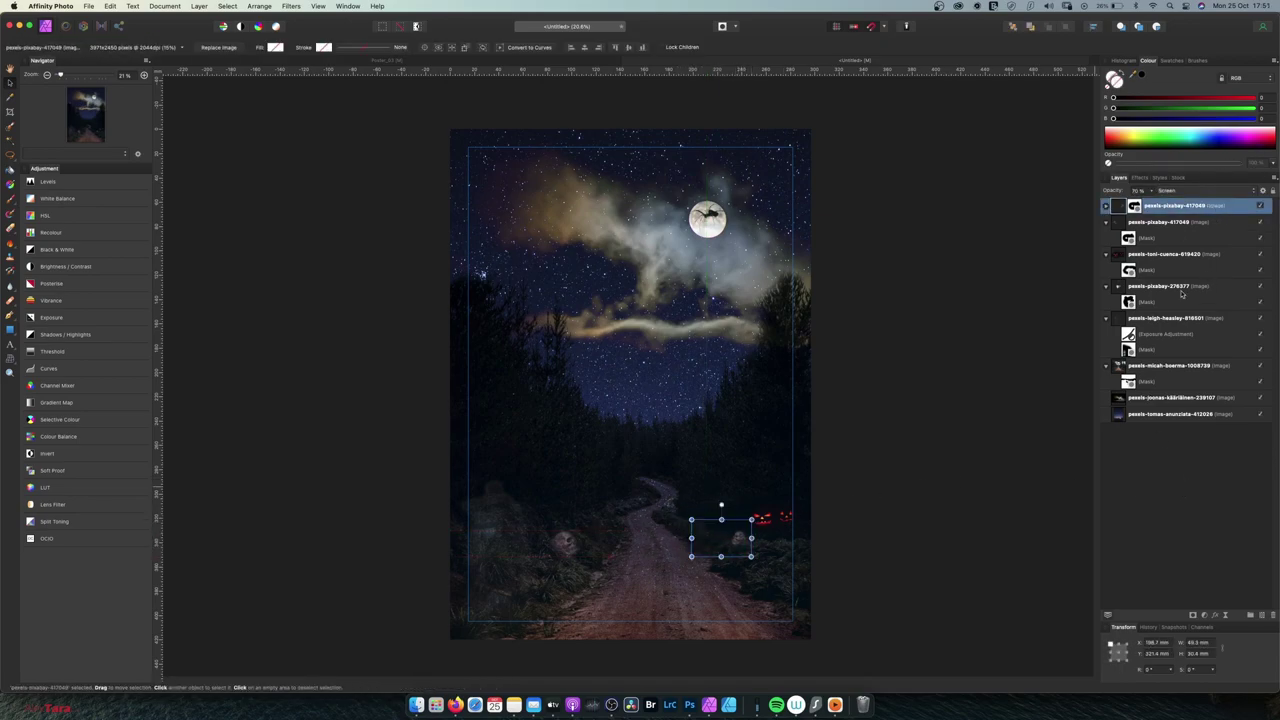
Move the larger skull closer to the path's left edge and shrink its photo to about 66 × 41 mm
{"action": "scroll", "coordinate": [594, 295], "scroll_direction": "up", "scroll_amount": 5}
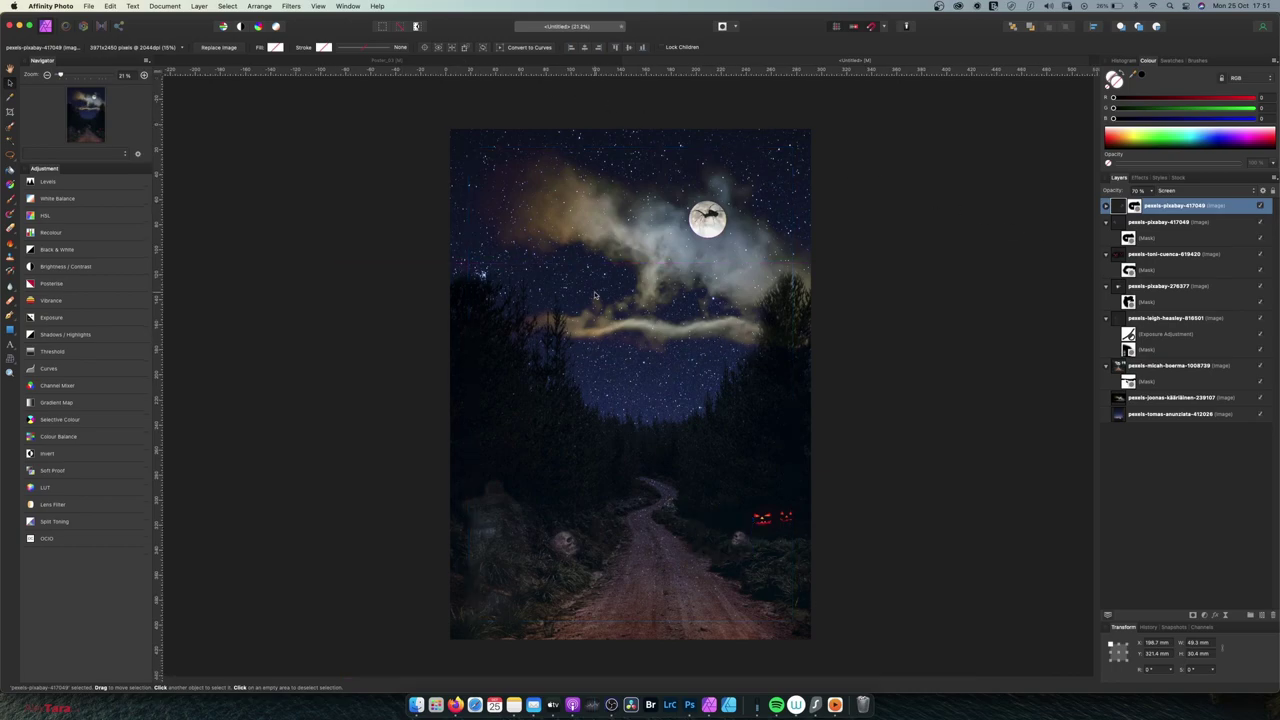
{"action": "scroll", "coordinate": [773, 426], "scroll_direction": "down", "scroll_amount": 10}
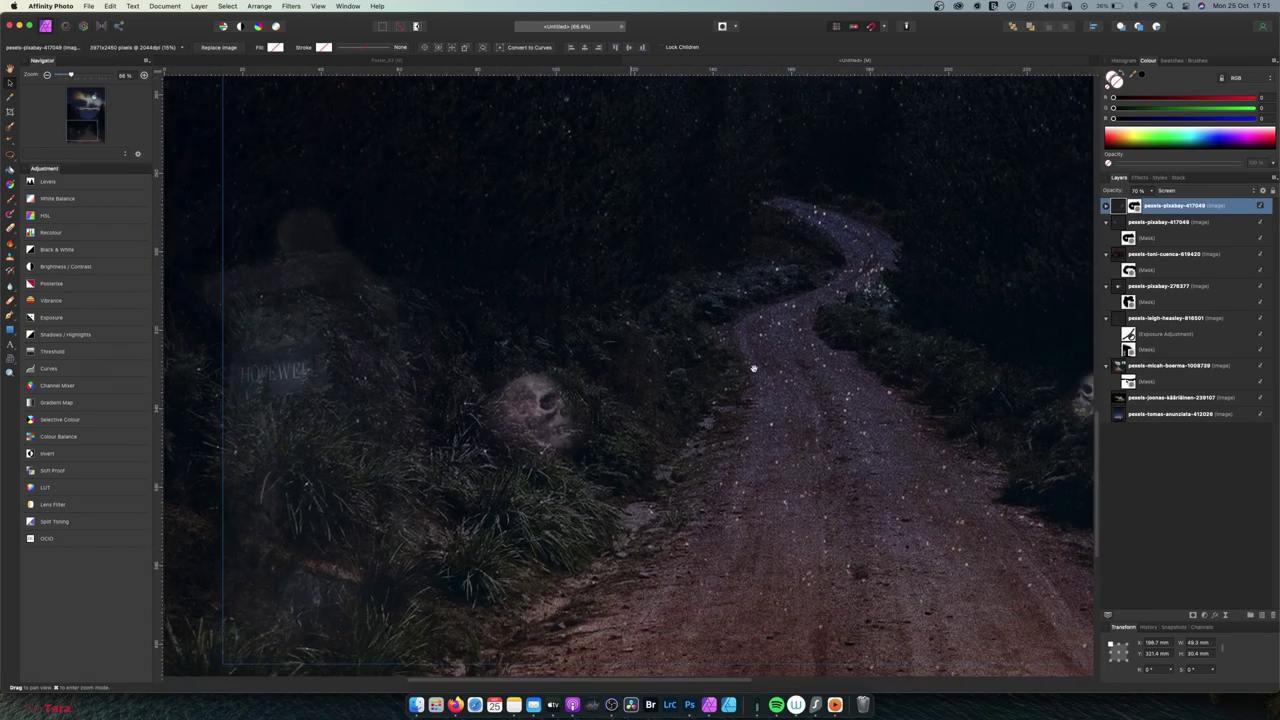
{"action": "left_click_drag", "start_coordinate": [803, 377], "coordinate": [670, 390]}
{"action": "key", "text": "v"}
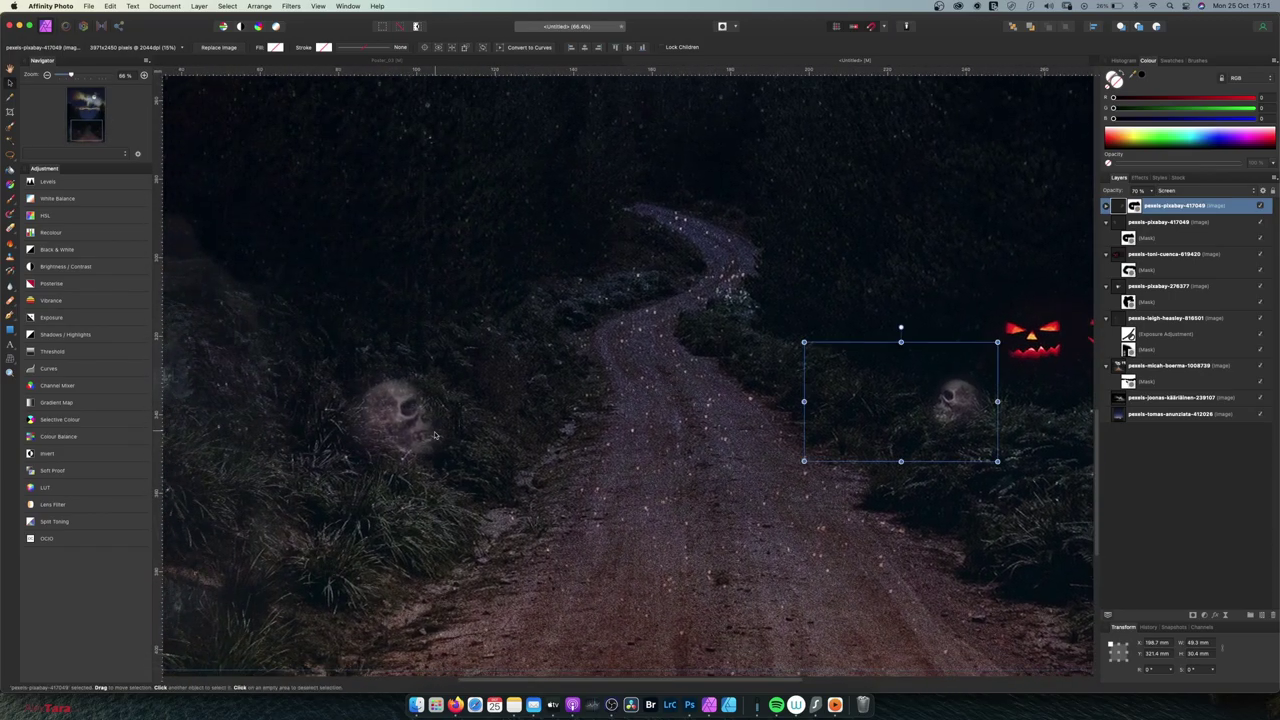
{"action": "left_click", "coordinate": [397, 416]}
{"action": "left_click_drag", "start_coordinate": [404, 416], "coordinate": [496, 369]}
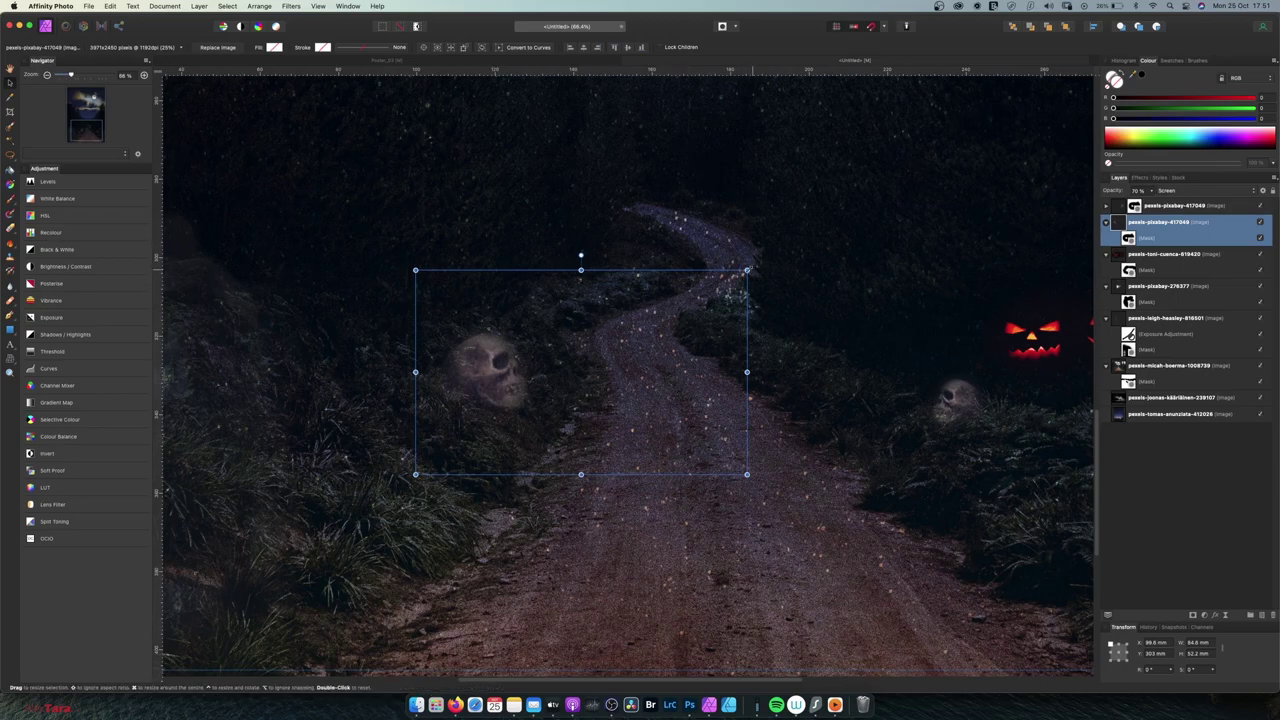
{"action": "left_click_drag", "start_coordinate": [747, 270], "coordinate": [674, 300]}
{"action": "mouse_move", "coordinate": [503, 405]}
{"action": "left_mouse_down"}
{"action": "mouse_move", "coordinate": [440, 375]}
{"action": "mouse_move", "coordinate": [494, 391]}
{"action": "left_mouse_up"}
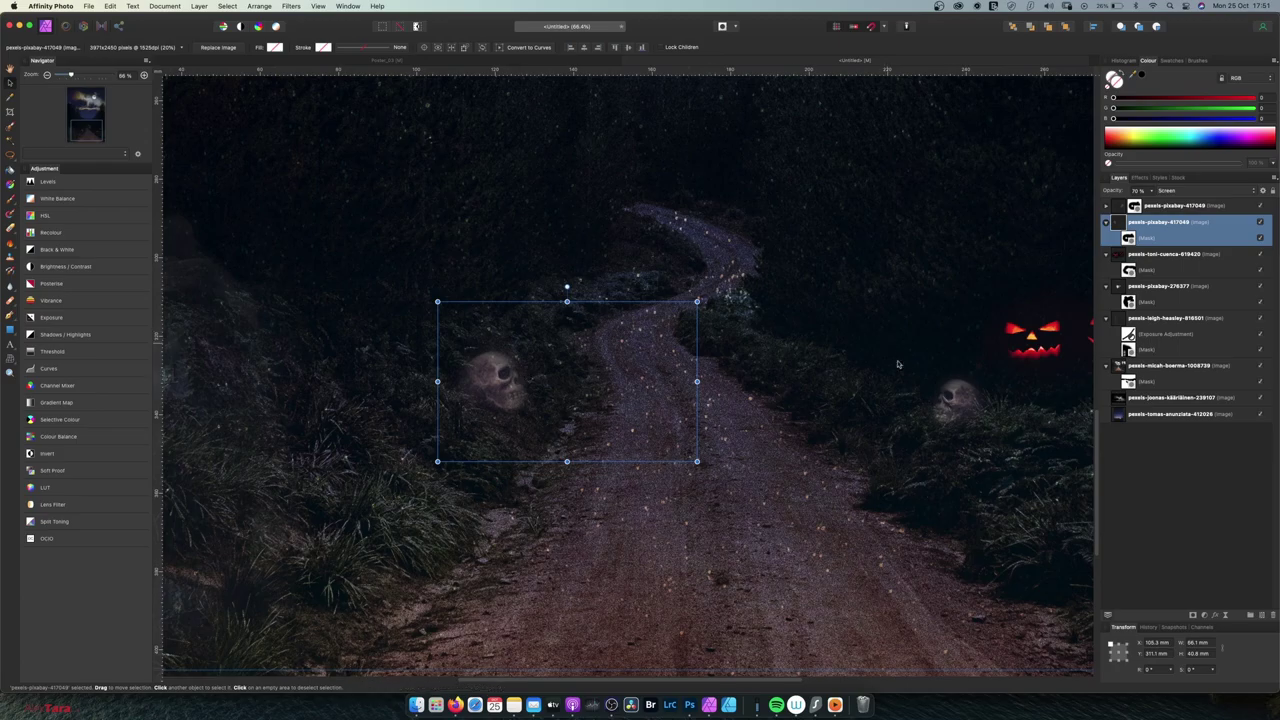
{"action": "left_click", "coordinate": [1110, 473]}
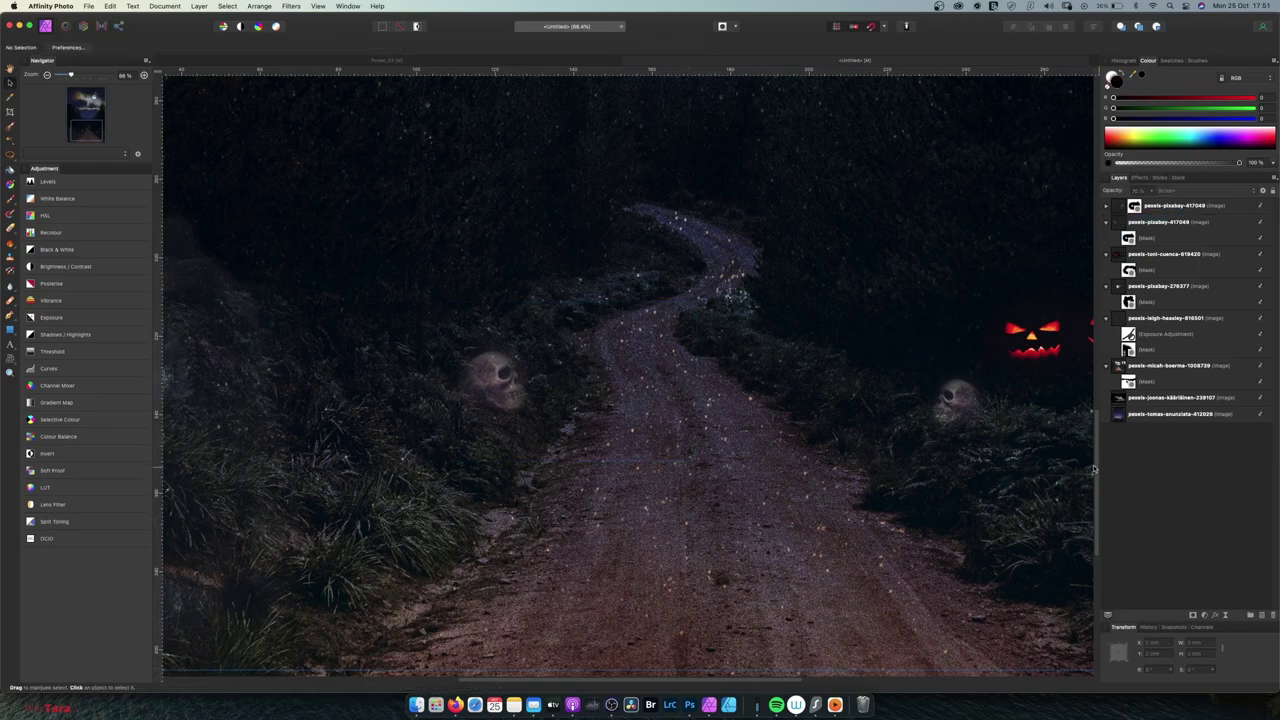
Place the abandoned house photo, shrink it to about 135 × 79 mm and position it over the forest at the path's far end
{"action": "scroll", "coordinate": [613, 335], "scroll_direction": "down", "scroll_amount": 5}
{"action": "key", "text": "space"}
{"action": "left_click_drag", "start_coordinate": [606, 237], "coordinate": [607, 419]}
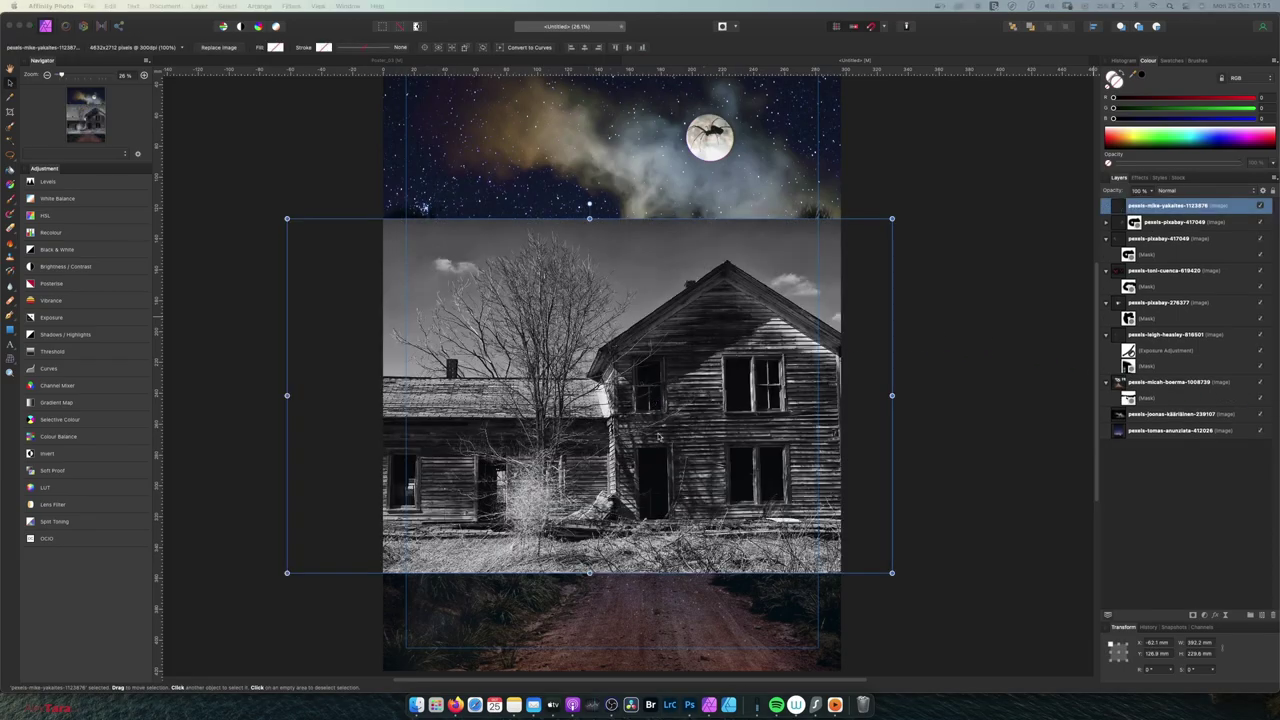
{"action": "scroll", "coordinate": [600, 438], "scroll_direction": "up", "scroll_amount": 5}
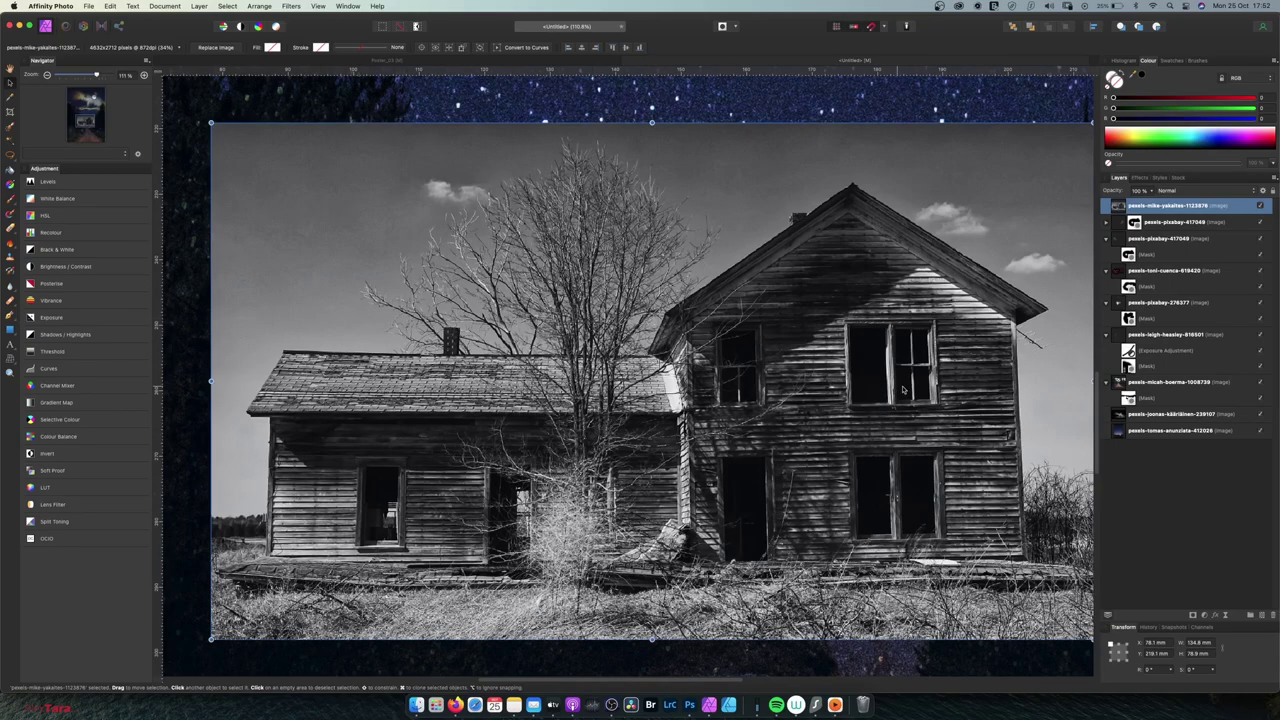
{"action": "left_click_drag", "start_coordinate": [903, 390], "coordinate": [791, 379]}
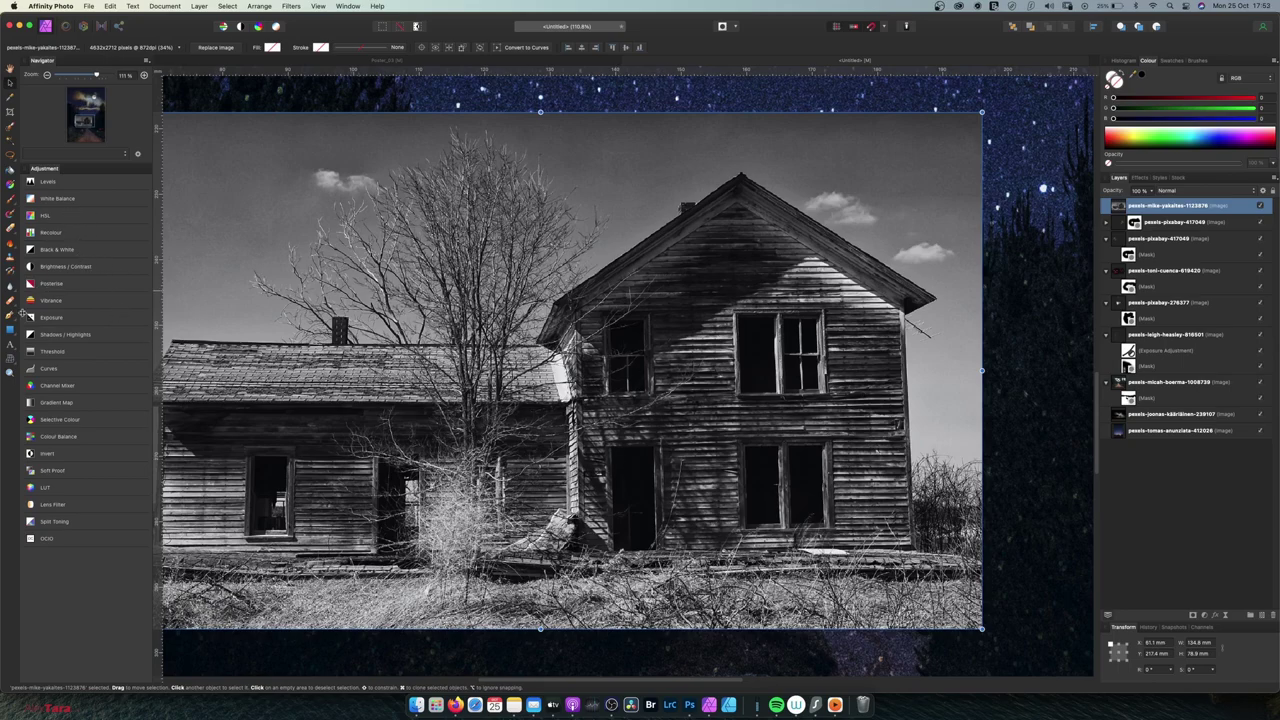
Add a mask to the house photo and paint black with a soft brush to hide the sky above and beside the main house
{"action": "left_click", "coordinate": [8, 112]}
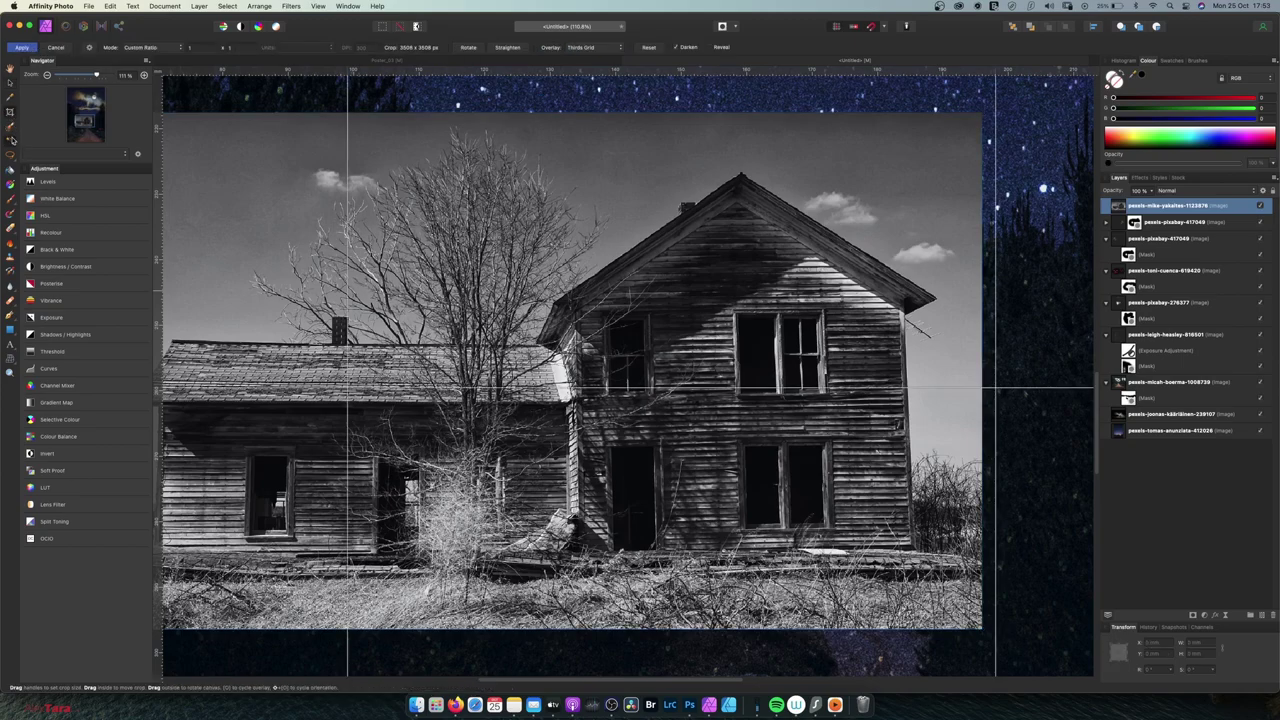
{"action": "left_click", "coordinate": [11, 139]}
{"action": "left_click", "coordinate": [11, 201]}
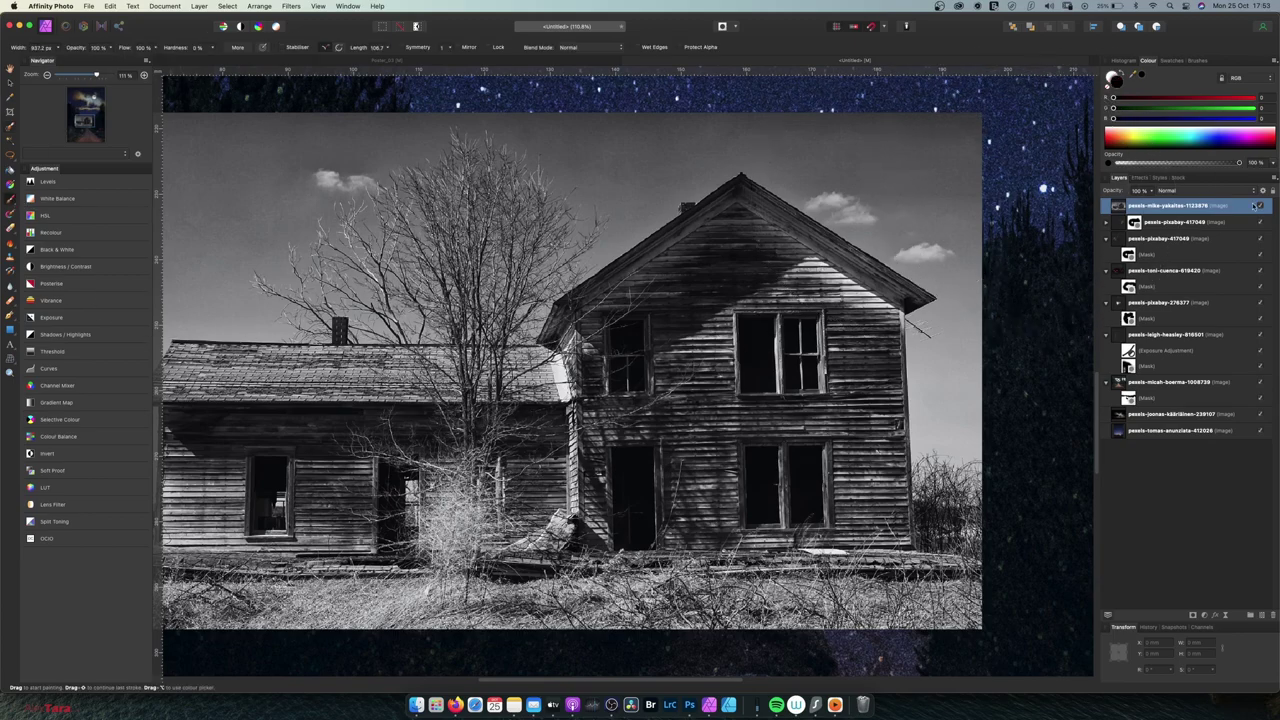
{"action": "left_click", "coordinate": [1193, 615]}
{"action": "mouse_move", "coordinate": [960, 230]}
{"action": "left_mouse_down"}
{"action": "mouse_move", "coordinate": [971, 157]}
{"action": "mouse_move", "coordinate": [814, 126]}
{"action": "mouse_move", "coordinate": [1014, 257]}
{"action": "mouse_move", "coordinate": [855, 100]}
{"action": "mouse_move", "coordinate": [729, 89]}
{"action": "mouse_move", "coordinate": [549, 149]}
{"action": "mouse_move", "coordinate": [751, 106]}
{"action": "mouse_move", "coordinate": [986, 266]}
{"action": "mouse_move", "coordinate": [843, 177]}
{"action": "mouse_move", "coordinate": [911, 226]}
{"action": "mouse_move", "coordinate": [994, 360]}
{"action": "mouse_move", "coordinate": [974, 354]}
{"action": "mouse_move", "coordinate": [963, 380]}
{"action": "mouse_move", "coordinate": [954, 510]}
{"action": "mouse_move", "coordinate": [980, 420]}
{"action": "mouse_move", "coordinate": [946, 349]}
{"action": "mouse_move", "coordinate": [971, 597]}
{"action": "mouse_move", "coordinate": [950, 323]}
{"action": "mouse_move", "coordinate": [951, 351]}
{"action": "mouse_move", "coordinate": [940, 334]}
{"action": "left_mouse_up"}
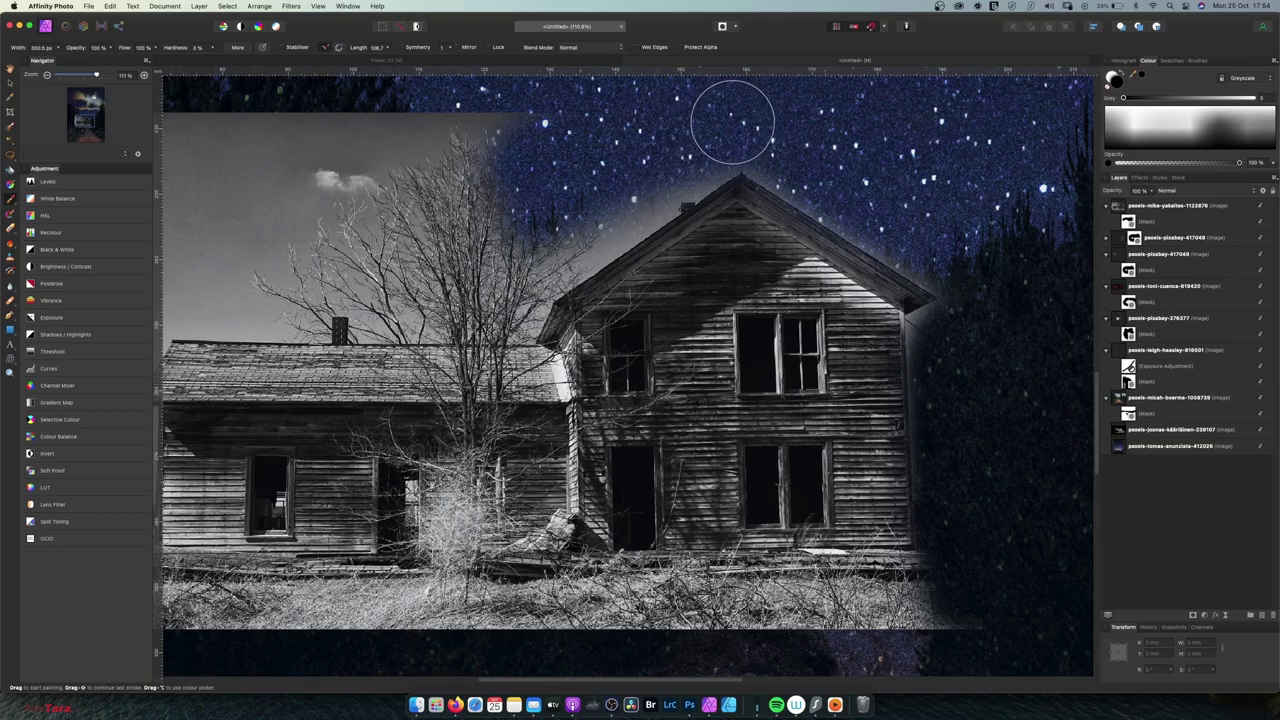
{"action": "left_click", "coordinate": [487, 302]}
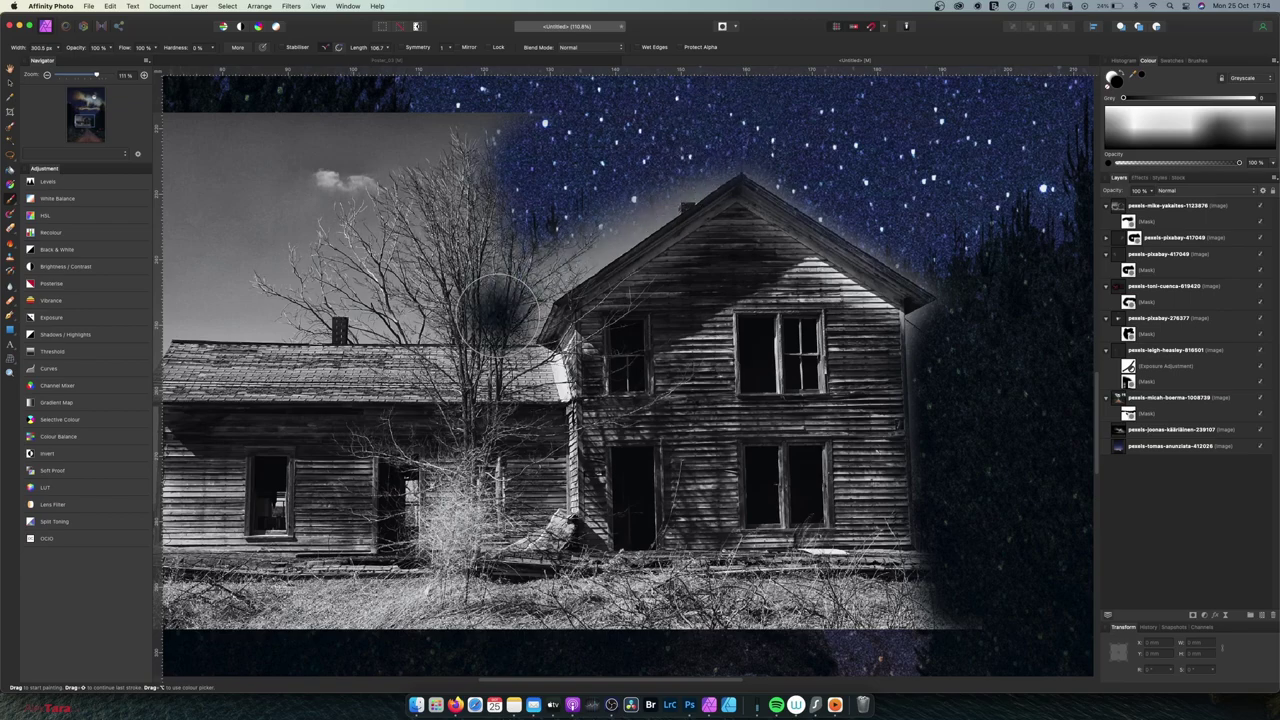
{"action": "left_click_drag", "start_coordinate": [489, 310], "coordinate": [688, 210]}
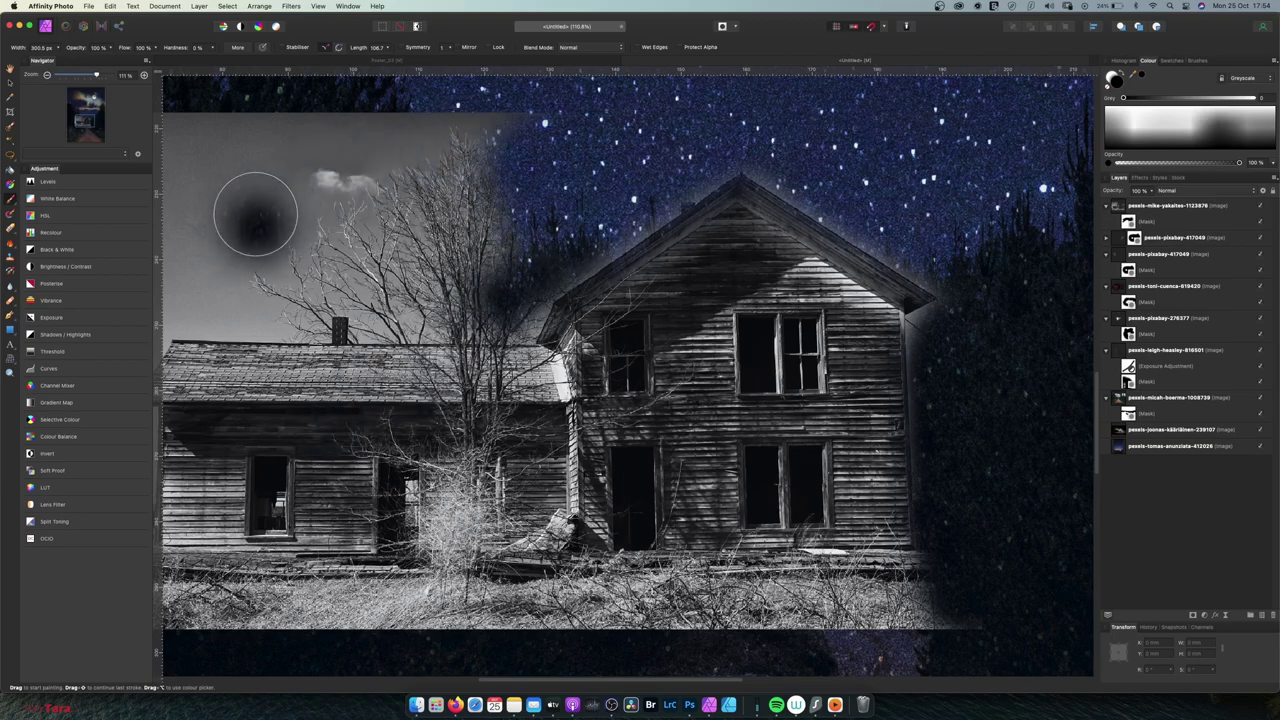
Paint black on the mask across the low left wing, the bare tree and the strip beside the main house's left wall
{"action": "left_click_drag", "start_coordinate": [299, 236], "coordinate": [600, 233]}
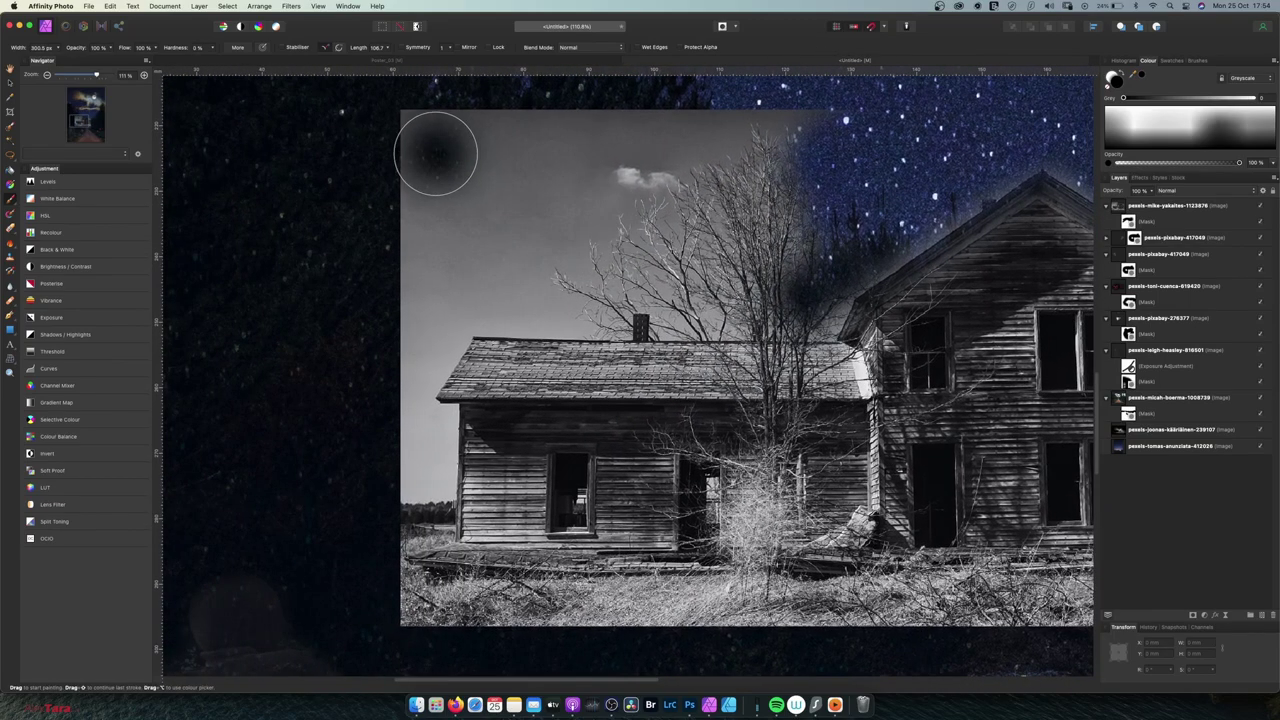
{"action": "mouse_move", "coordinate": [449, 156]}
{"action": "left_mouse_down"}
{"action": "mouse_move", "coordinate": [505, 211]}
{"action": "mouse_move", "coordinate": [687, 311]}
{"action": "mouse_move", "coordinate": [721, 403]}
{"action": "mouse_move", "coordinate": [691, 456]}
{"action": "mouse_move", "coordinate": [665, 490]}
{"action": "left_mouse_up"}
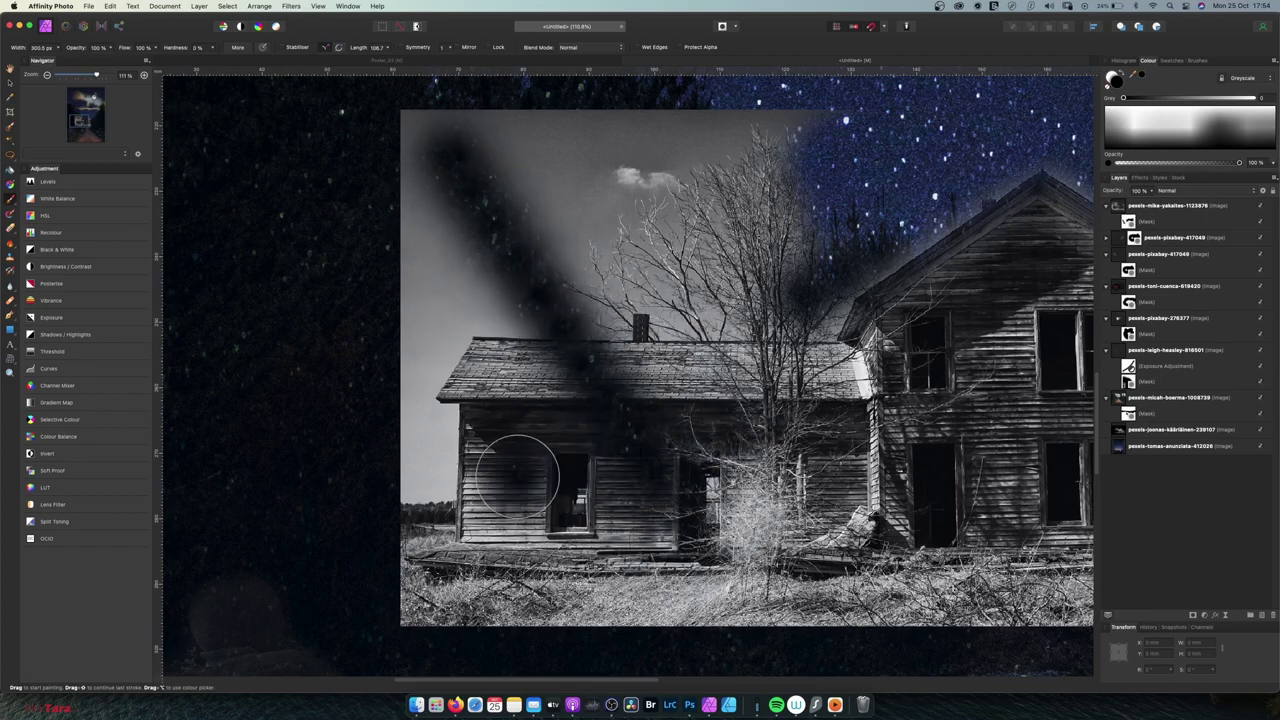
{"action": "mouse_move", "coordinate": [458, 520]}
{"action": "left_mouse_down"}
{"action": "mouse_move", "coordinate": [490, 497]}
{"action": "mouse_move", "coordinate": [665, 228]}
{"action": "mouse_move", "coordinate": [738, 171]}
{"action": "left_mouse_up"}
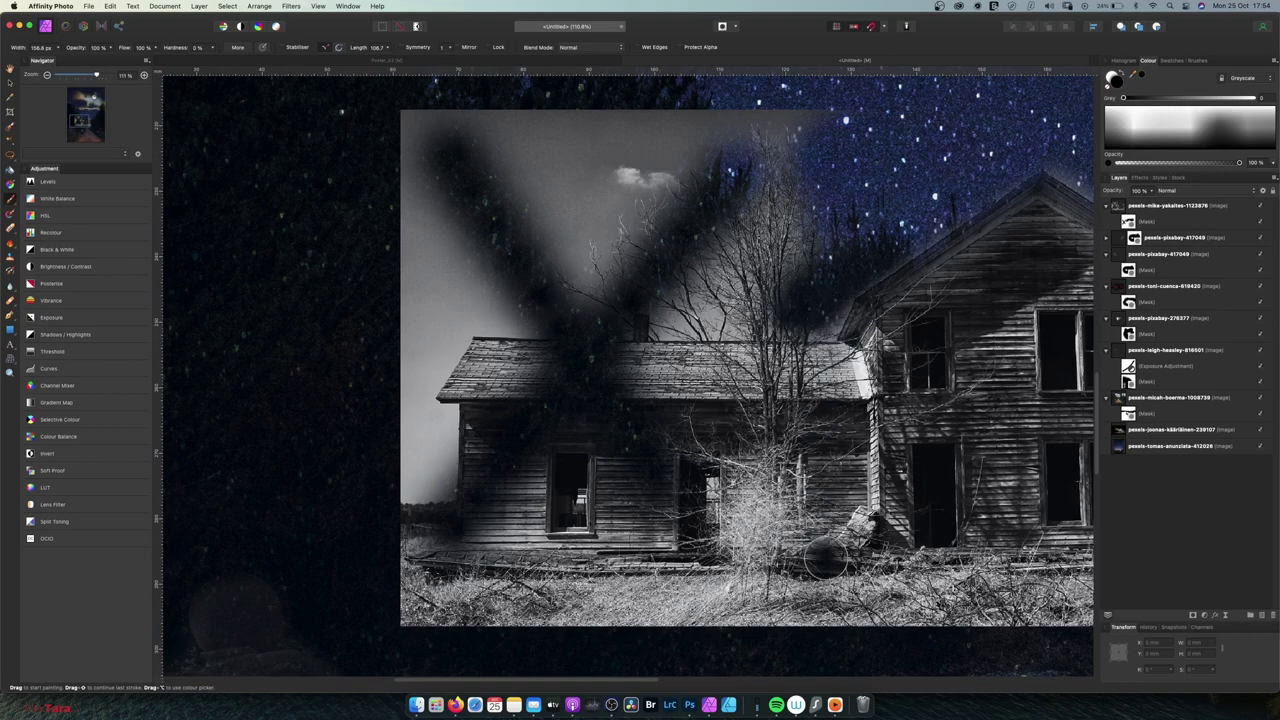
{"action": "left_click", "coordinate": [827, 548], "text": "shift"}
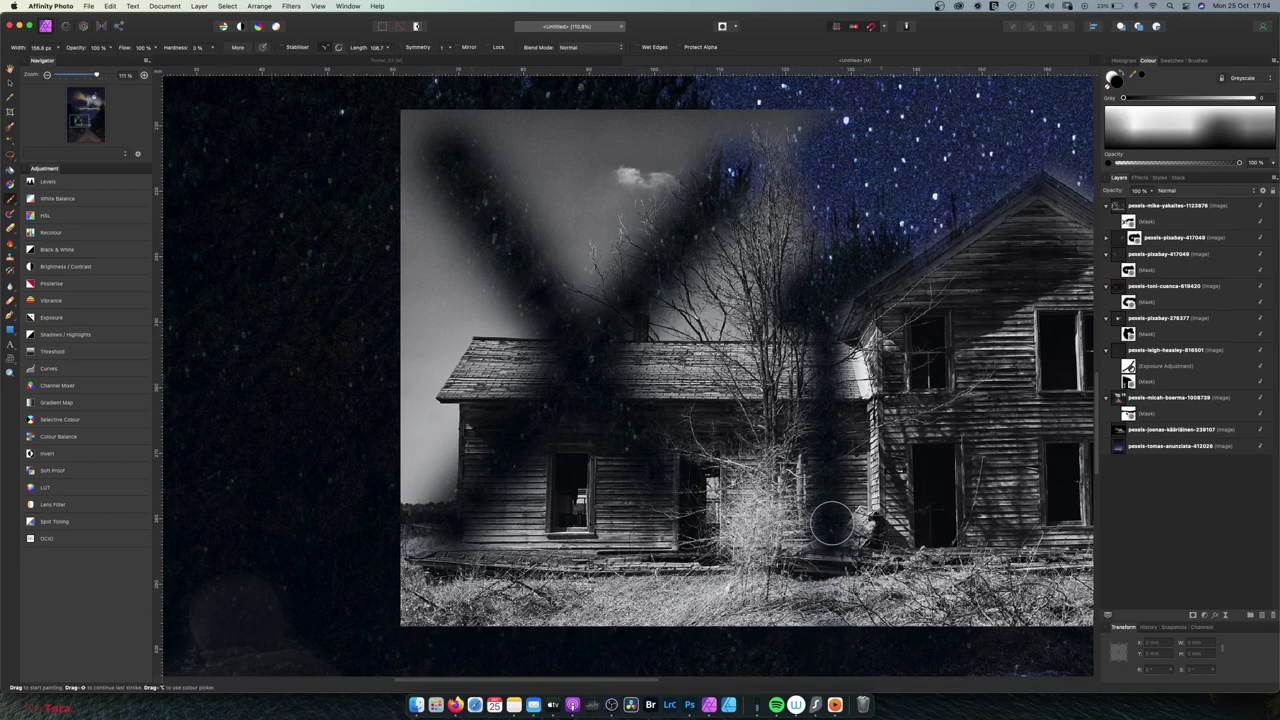
{"action": "left_click_drag", "start_coordinate": [831, 529], "coordinate": [840, 620]}
{"action": "mouse_move", "coordinate": [823, 507]}
{"action": "left_mouse_down"}
{"action": "mouse_move", "coordinate": [782, 381]}
{"action": "mouse_move", "coordinate": [829, 385]}
{"action": "mouse_move", "coordinate": [829, 357]}
{"action": "mouse_move", "coordinate": [848, 373]}
{"action": "mouse_move", "coordinate": [830, 468]}
{"action": "mouse_move", "coordinate": [842, 487]}
{"action": "mouse_move", "coordinate": [846, 416]}
{"action": "left_mouse_up"}
{"action": "left_click_drag", "start_coordinate": [842, 519], "coordinate": [718, 578]}
Enlarge the brush and mask out the remaining sky, tree and left wing so only the two-storey house is kept
{"action": "key", "text": "bracketright"}
{"action": "key", "text": "bracketright"}
{"action": "key", "text": "bracketright"}
{"action": "key", "text": "bracketright"}
{"action": "key", "text": "bracketright"}
{"action": "key", "text": "bracketright"}
{"action": "key", "text": "bracketright"}
{"action": "key", "text": "bracketright"}
{"action": "key", "text": "bracketright"}
{"action": "key", "text": "bracketright"}
{"action": "key", "text": "bracketright"}
{"action": "key", "text": "bracketright"}
{"action": "key", "text": "bracketright"}
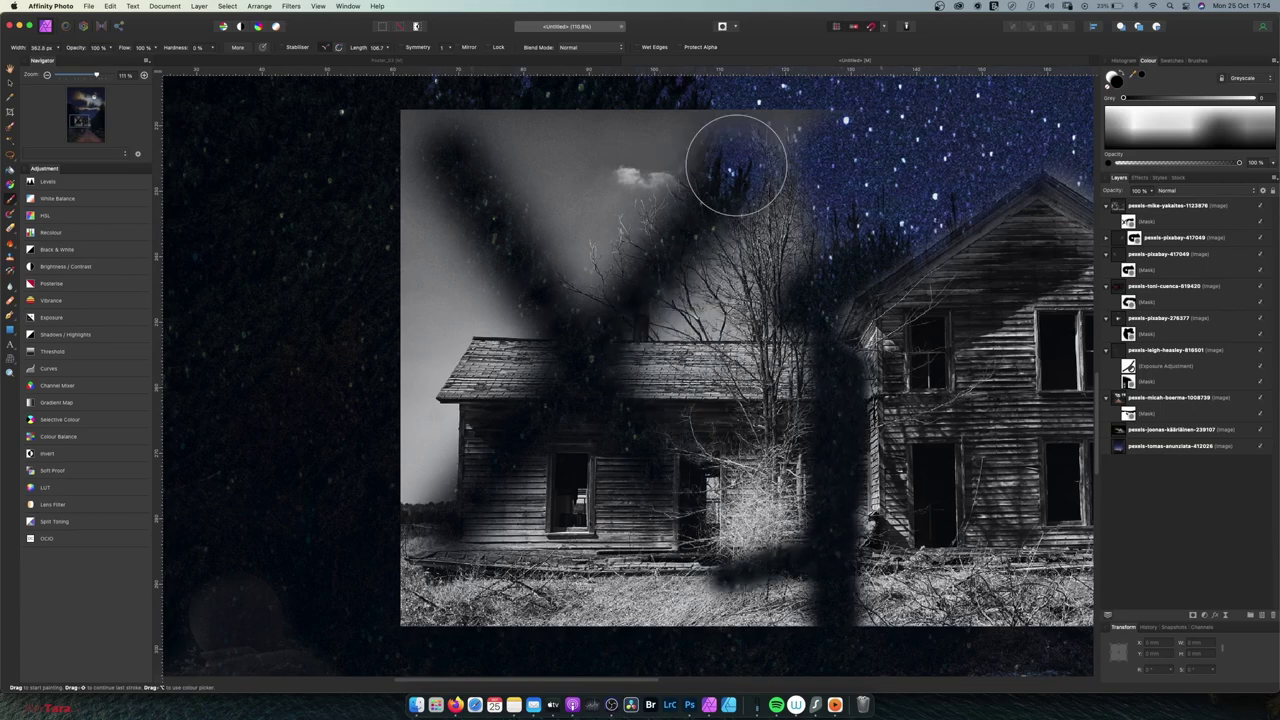
{"action": "mouse_move", "coordinate": [814, 131]}
{"action": "left_mouse_down"}
{"action": "mouse_move", "coordinate": [583, 164]}
{"action": "mouse_move", "coordinate": [452, 159]}
{"action": "mouse_move", "coordinate": [412, 235]}
{"action": "mouse_move", "coordinate": [442, 454]}
{"action": "mouse_move", "coordinate": [484, 388]}
{"action": "mouse_move", "coordinate": [441, 244]}
{"action": "mouse_move", "coordinate": [489, 118]}
{"action": "mouse_move", "coordinate": [632, 124]}
{"action": "mouse_move", "coordinate": [672, 305]}
{"action": "mouse_move", "coordinate": [770, 238]}
{"action": "mouse_move", "coordinate": [742, 327]}
{"action": "mouse_move", "coordinate": [732, 490]}
{"action": "mouse_move", "coordinate": [764, 427]}
{"action": "mouse_move", "coordinate": [742, 393]}
{"action": "mouse_move", "coordinate": [724, 460]}
{"action": "mouse_move", "coordinate": [717, 405]}
{"action": "mouse_move", "coordinate": [536, 416]}
{"action": "mouse_move", "coordinate": [677, 552]}
{"action": "mouse_move", "coordinate": [600, 318]}
{"action": "mouse_move", "coordinate": [384, 333]}
{"action": "mouse_move", "coordinate": [489, 612]}
{"action": "mouse_move", "coordinate": [741, 600]}
{"action": "mouse_move", "coordinate": [757, 626]}
{"action": "mouse_move", "coordinate": [646, 568]}
{"action": "mouse_move", "coordinate": [422, 486]}
{"action": "mouse_move", "coordinate": [644, 490]}
{"action": "left_mouse_up"}
{"action": "mouse_move", "coordinate": [741, 283]}
{"action": "left_mouse_down"}
{"action": "mouse_move", "coordinate": [491, 354]}
{"action": "mouse_move", "coordinate": [336, 363]}
{"action": "left_mouse_up"}
{"action": "left_click_drag", "start_coordinate": [586, 314], "coordinate": [587, 358]}
{"action": "key", "text": "super+z"}
Switch to white with a smaller brush and restore the left wall edge of the house on the mask
{"action": "key", "text": "x"}
{"action": "key", "text": "["}
{"action": "key", "text": "["}
{"action": "key", "text": "["}
{"action": "key", "text": "["}
{"action": "key", "text": "["}
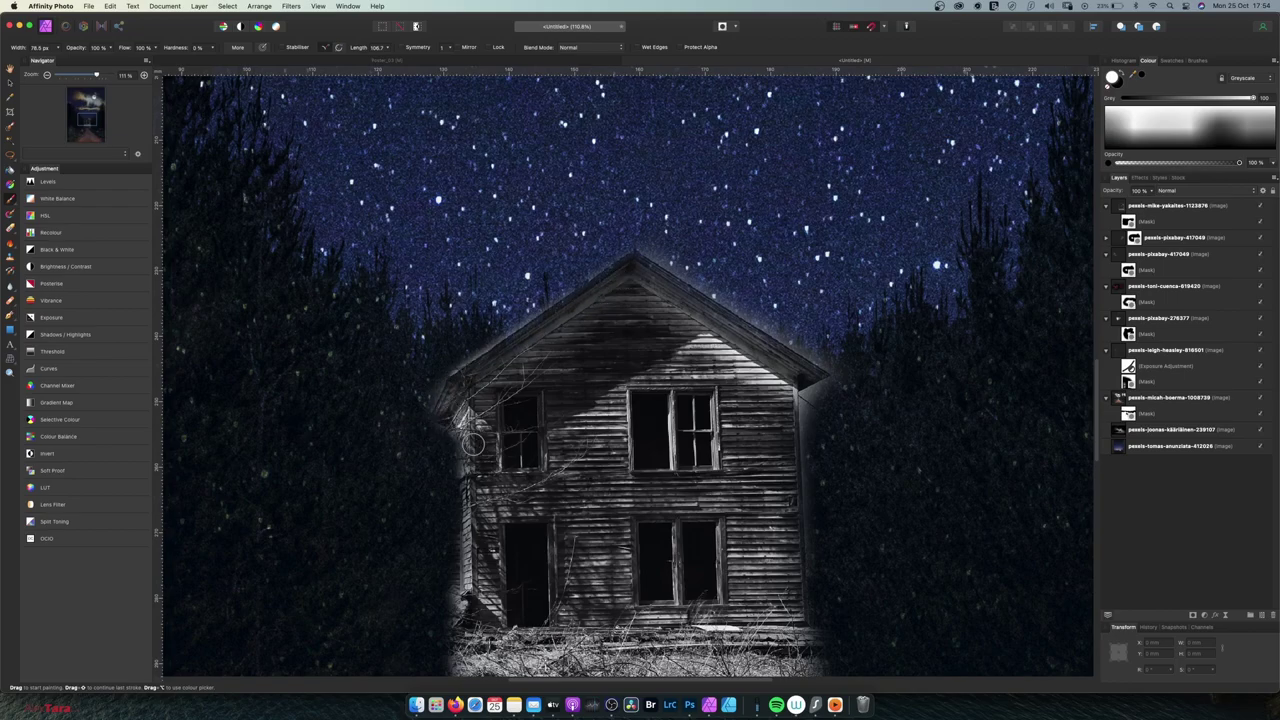
{"action": "left_click_drag", "start_coordinate": [475, 593], "coordinate": [464, 455]}
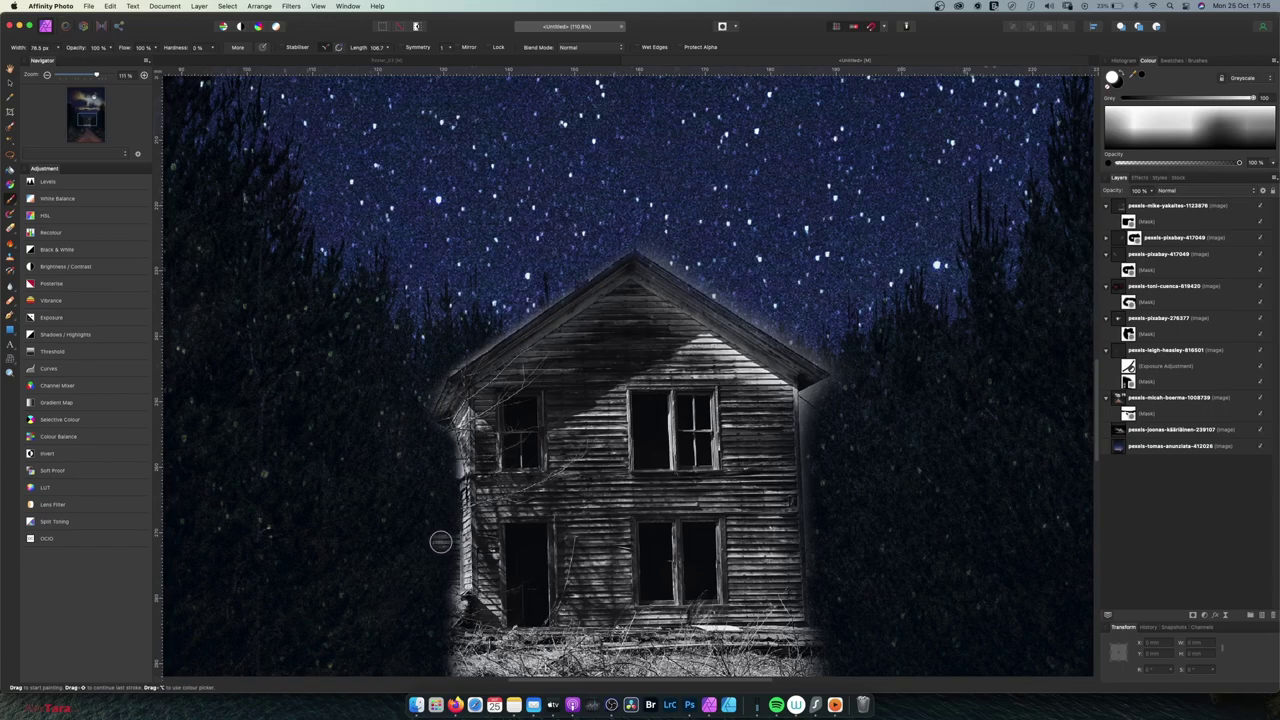
Paint black with a larger brush over the grass in front of the house to reveal the winding path
{"action": "scroll", "coordinate": [449, 585], "scroll_direction": "down", "scroll_amount": 5}
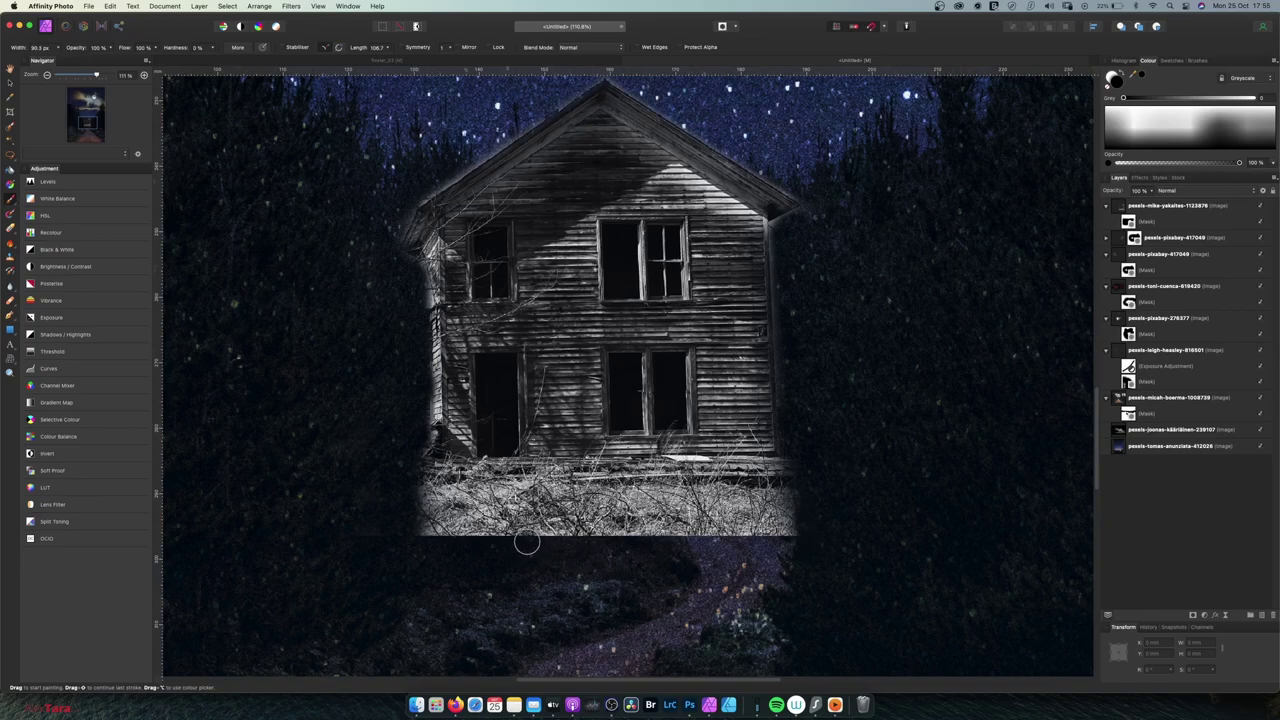
{"action": "key", "text": "bracketright"}
{"action": "key", "text": "bracketright"}
{"action": "key", "text": "bracketright"}
{"action": "key", "text": "bracketright"}
{"action": "key", "text": "bracketright"}
{"action": "key", "text": "bracketright"}
{"action": "key", "text": "bracketright"}
{"action": "key", "text": "bracketright"}
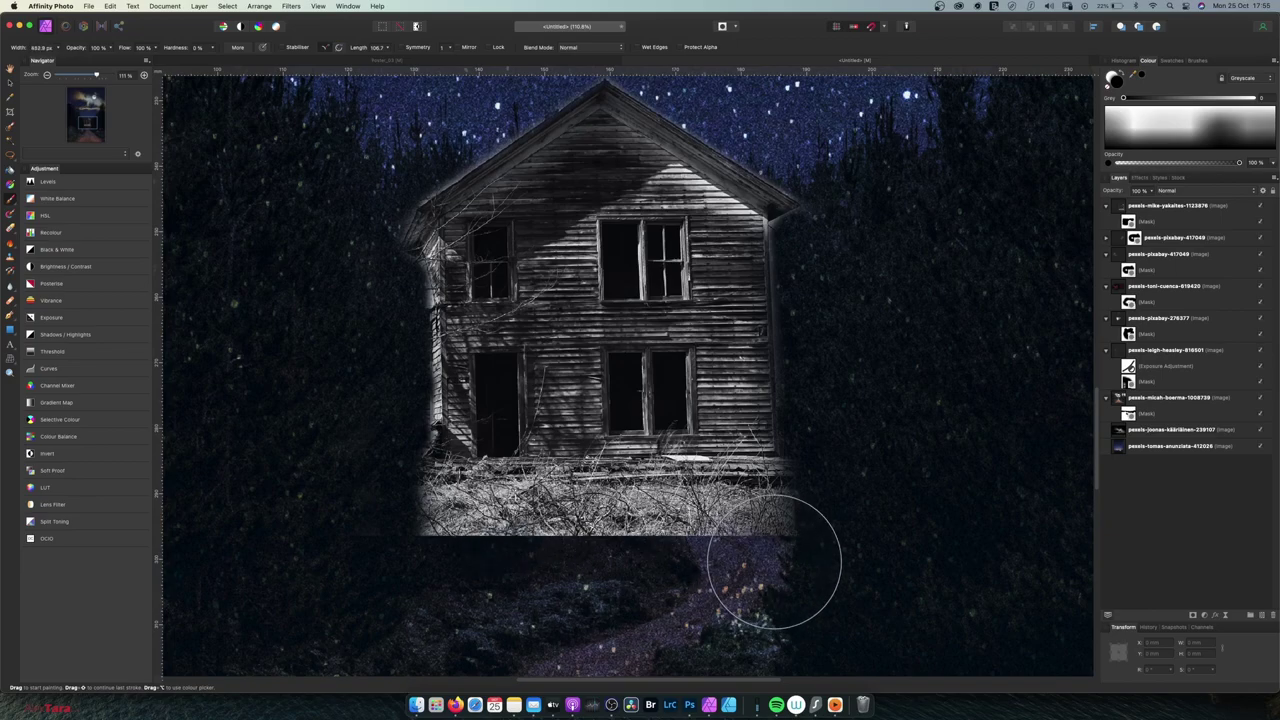
{"action": "key", "text": "bracketleft"}
{"action": "key", "text": "bracketleft"}
{"action": "key", "text": "bracketleft"}
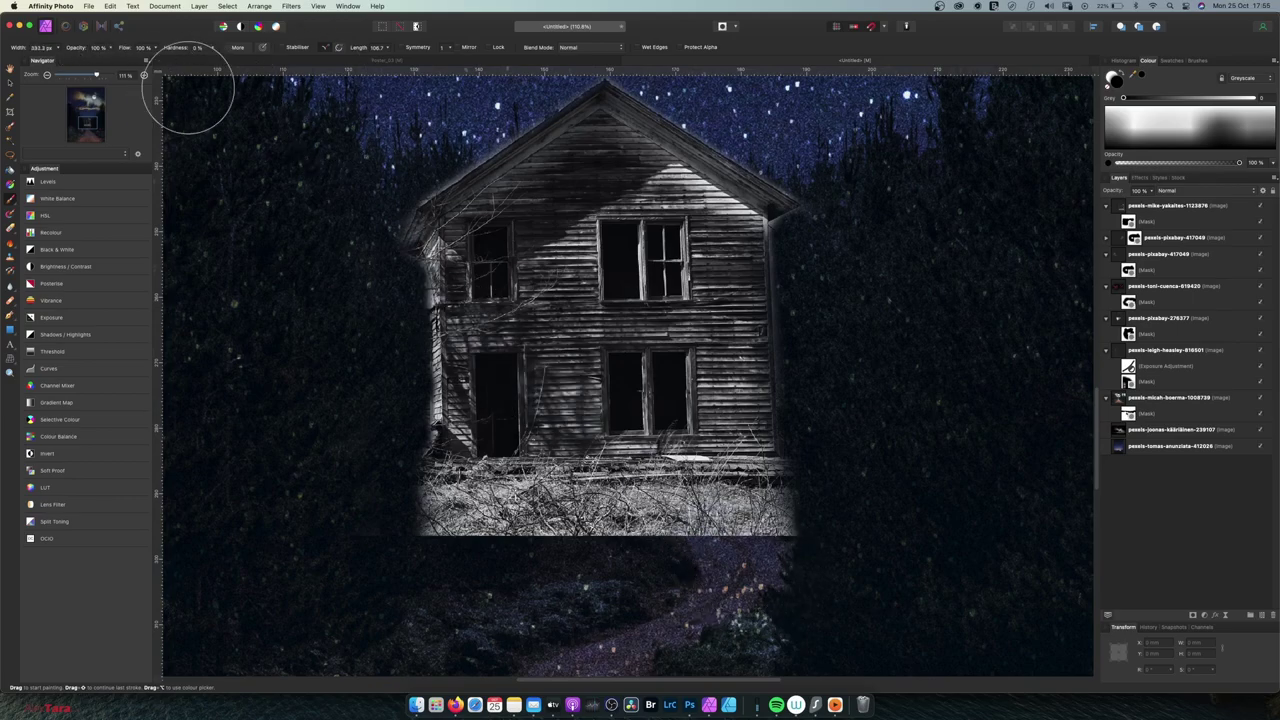
{"action": "mouse_move", "coordinate": [705, 610]}
{"action": "left_mouse_down"}
{"action": "mouse_move", "coordinate": [682, 553]}
{"action": "mouse_move", "coordinate": [713, 571]}
{"action": "mouse_move", "coordinate": [749, 550]}
{"action": "mouse_move", "coordinate": [694, 550]}
{"action": "mouse_move", "coordinate": [713, 546]}
{"action": "mouse_move", "coordinate": [660, 530]}
{"action": "mouse_move", "coordinate": [566, 555]}
{"action": "left_mouse_up"}
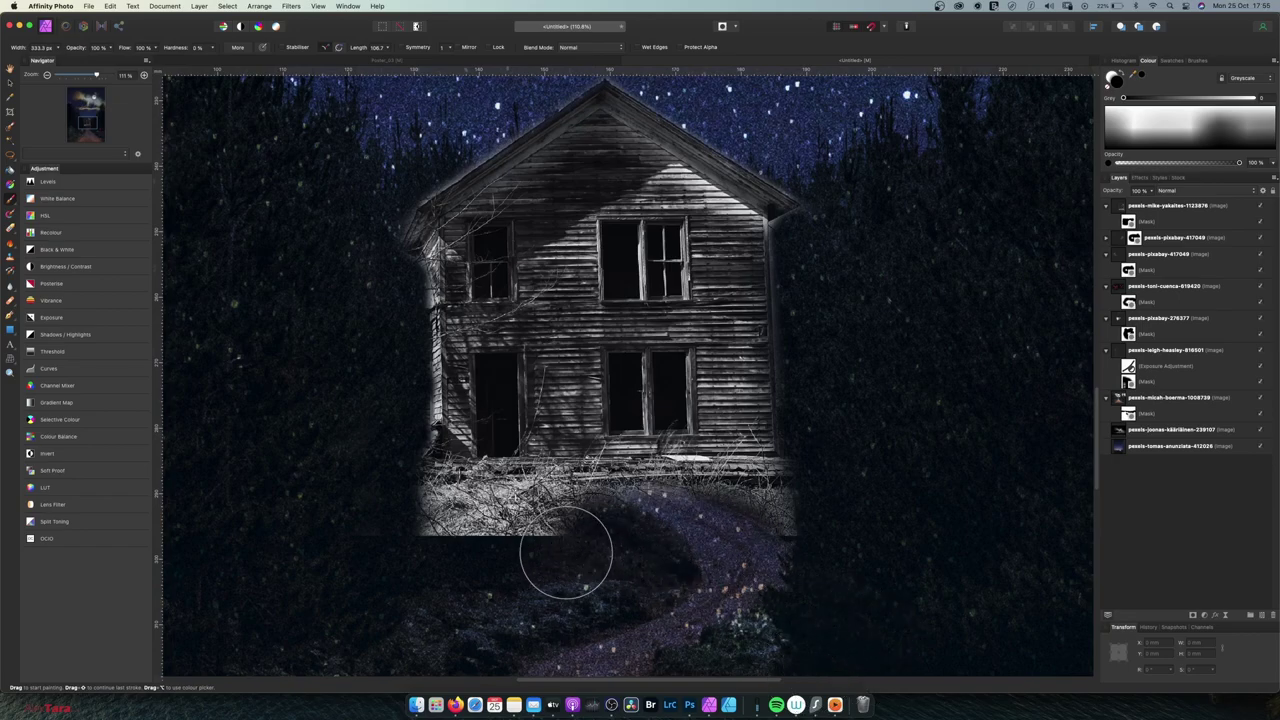
Move the masked house photo to the right and slightly up so the house sits above the end of the path
{"action": "left_click", "coordinate": [11, 83]}
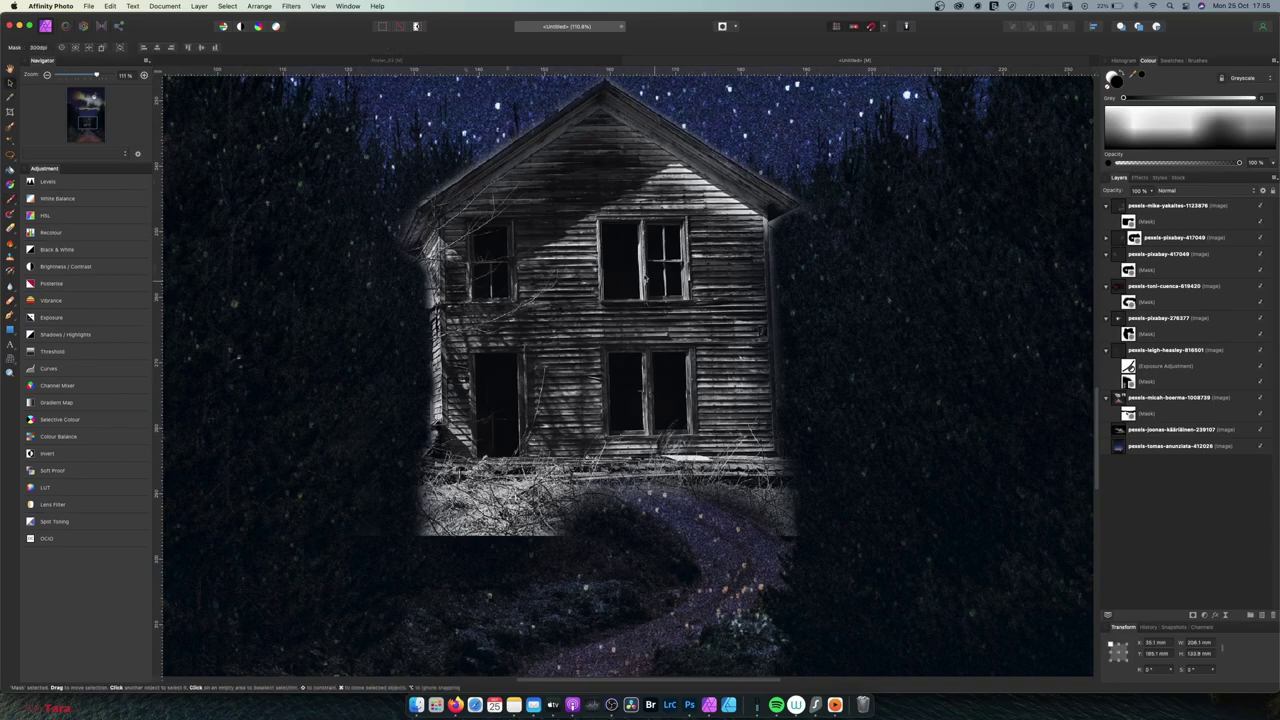
{"action": "left_click_drag", "start_coordinate": [617, 245], "coordinate": [742, 197]}
{"action": "left_click_drag", "start_coordinate": [699, 258], "coordinate": [651, 290]}
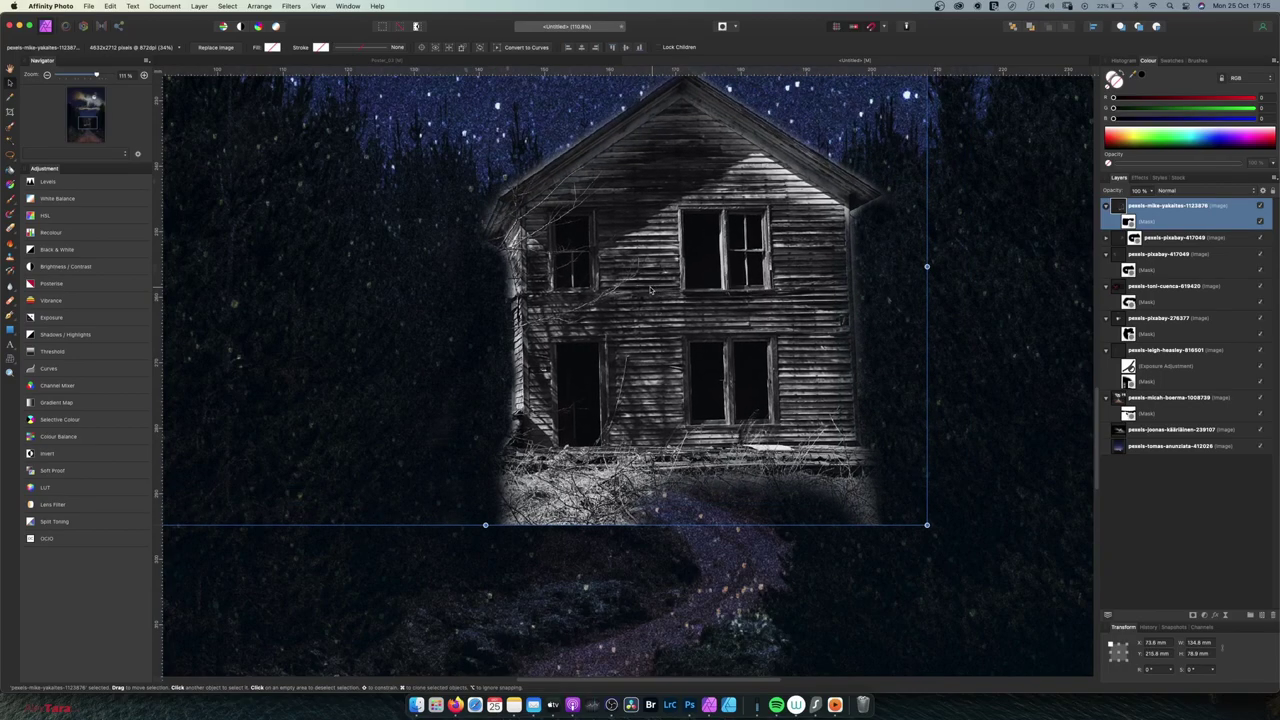
Brush black on the house photo's mask to soften the hard lower edge of the grass
{"action": "left_click", "coordinate": [1129, 222]}
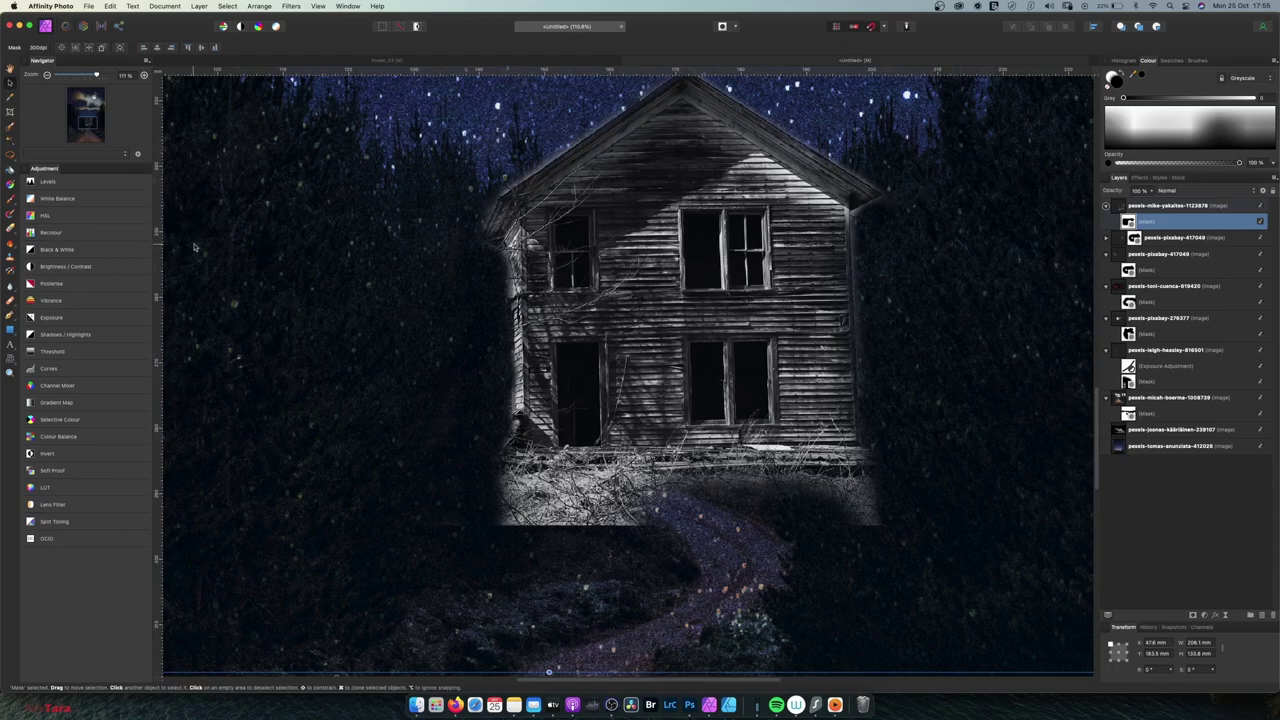
{"action": "scroll", "coordinate": [195, 246], "scroll_direction": "down", "scroll_amount": 5}
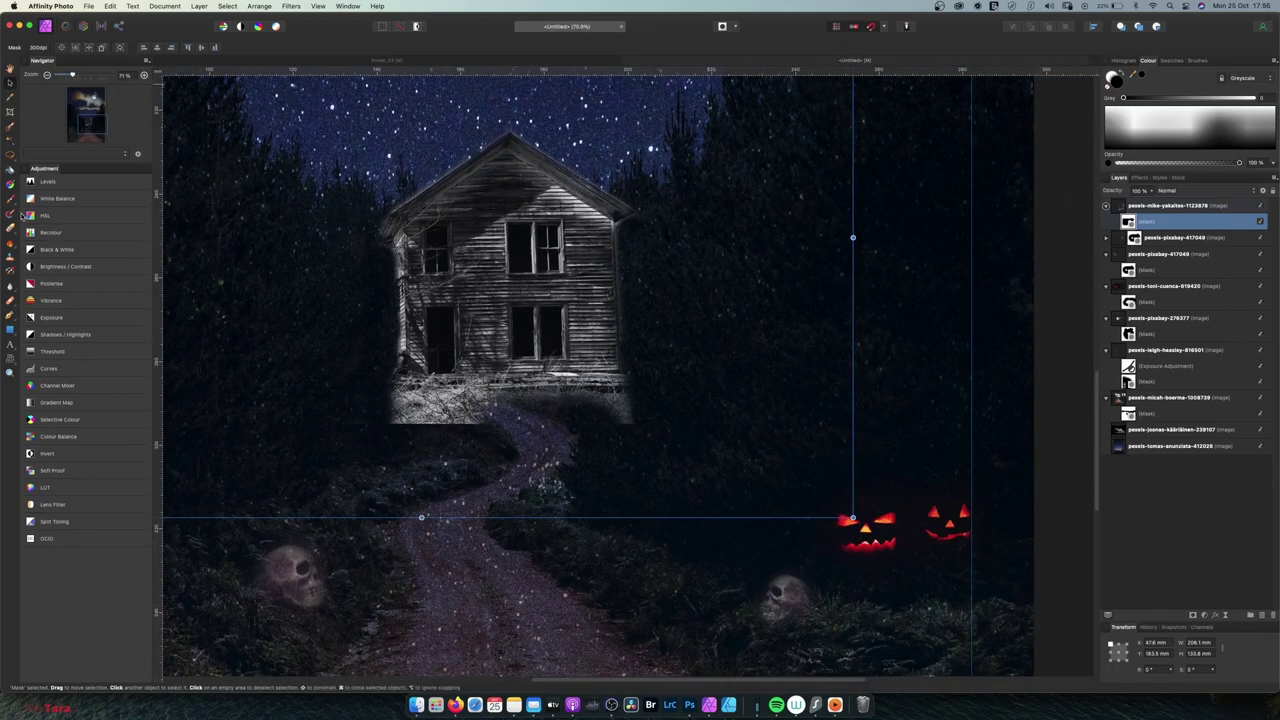
{"action": "key", "text": "b"}
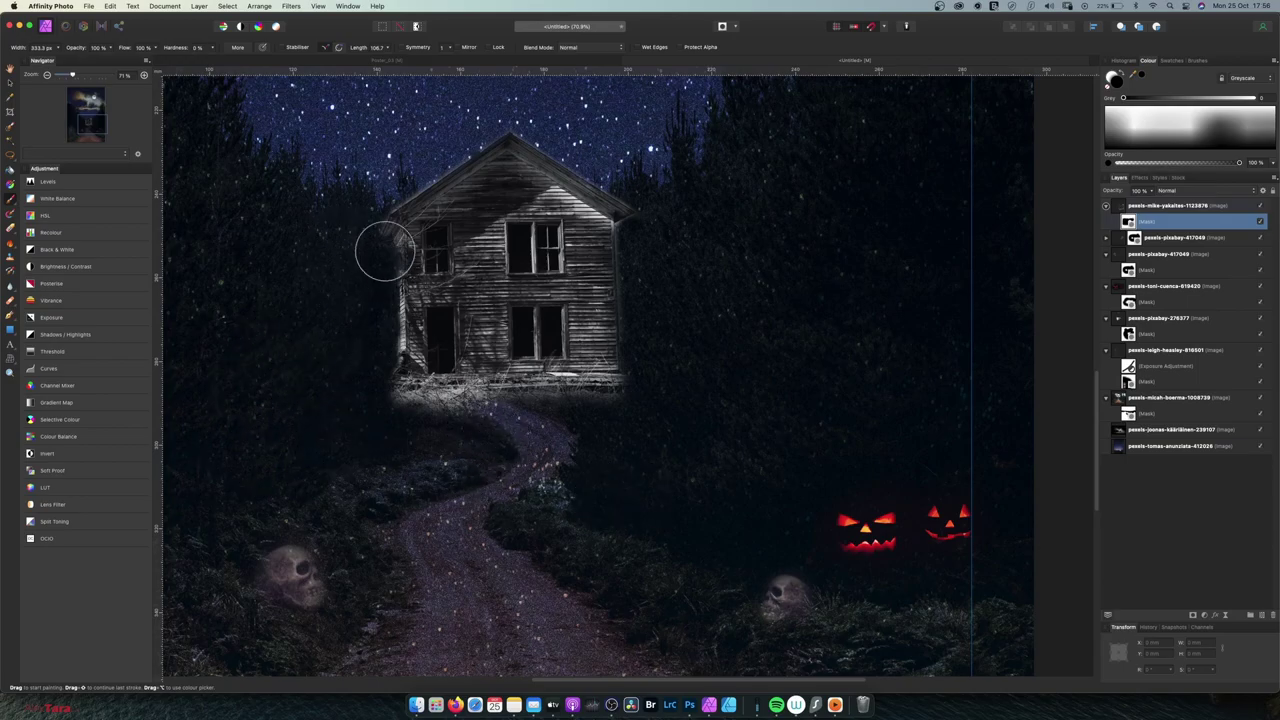
Fade the house's left wall and the remaining grass beside the path on its mask with a larger brush, and undo the last stroke
{"action": "key", "text": "]"}
{"action": "key", "text": "]"}
{"action": "key", "text": "]"}
{"action": "key", "text": "]"}
{"action": "key", "text": "]"}
{"action": "key", "text": "]"}
{"action": "key", "text": "]"}
{"action": "key", "text": "]"}
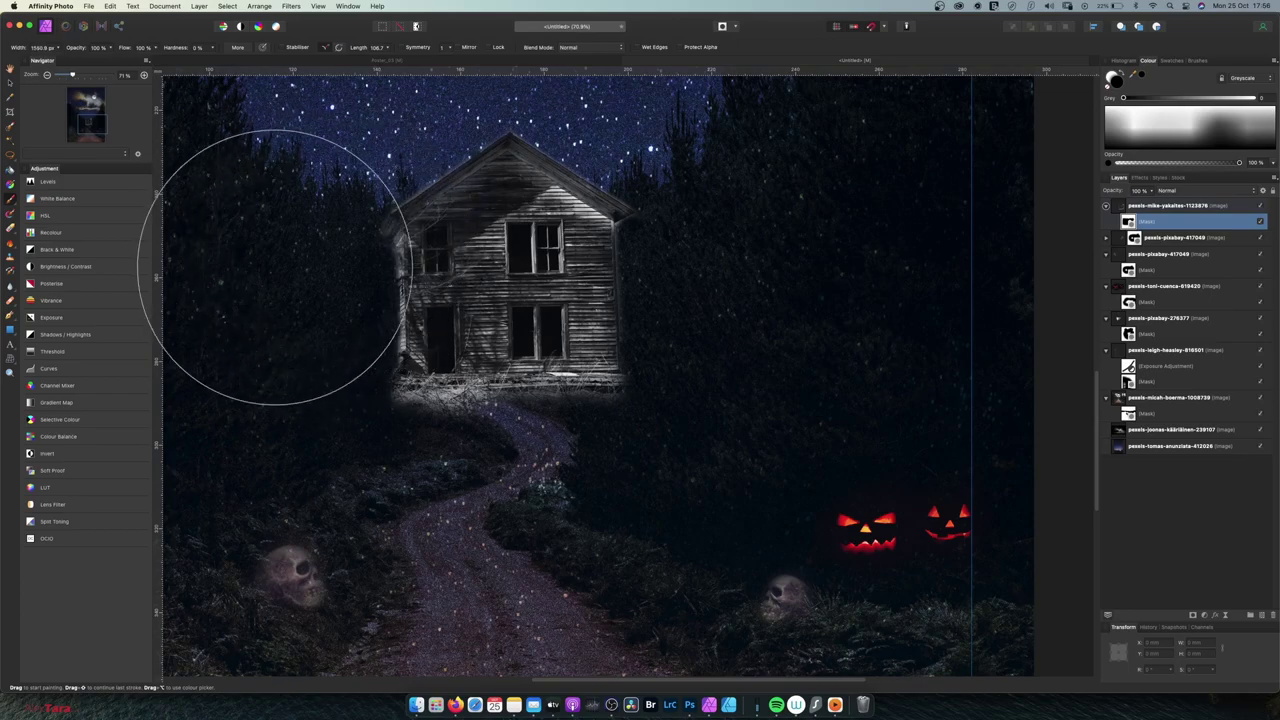
{"action": "key", "text": "bracketleft"}
{"action": "key", "text": "bracketleft"}
{"action": "key", "text": "bracketleft"}
{"action": "key", "text": "bracketleft"}
{"action": "key", "text": "bracketleft"}
{"action": "key", "text": "bracketleft"}
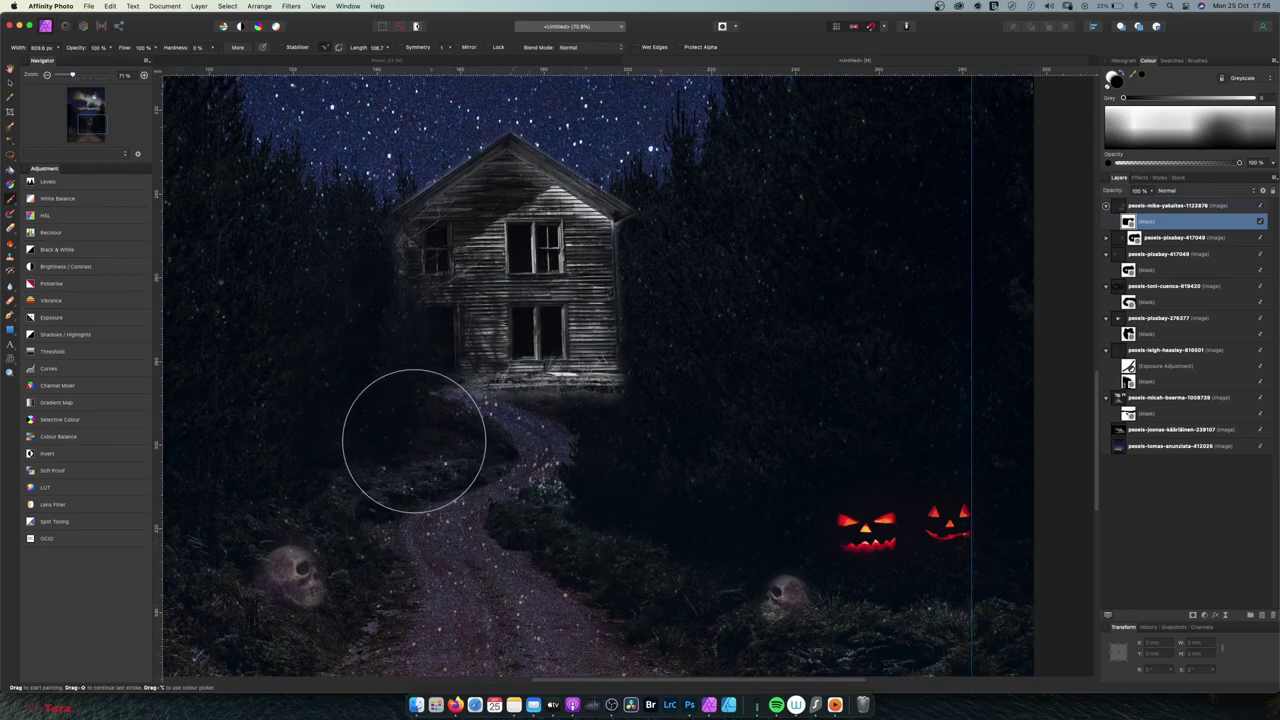
{"action": "left_click_drag", "start_coordinate": [417, 397], "coordinate": [480, 288]}
{"action": "key", "text": "super+z"}
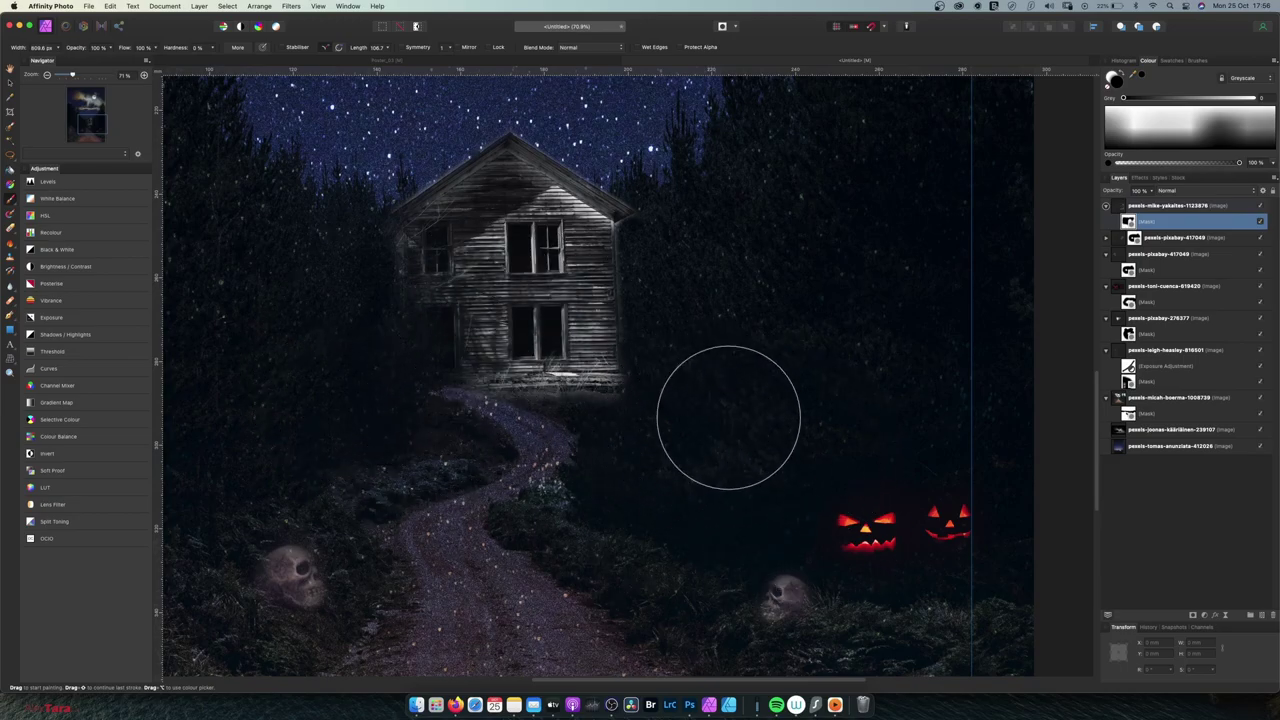
Add a new pixel layer above the masked house photo and set its blend mode to Colour
{"action": "left_click", "coordinate": [1175, 204]}
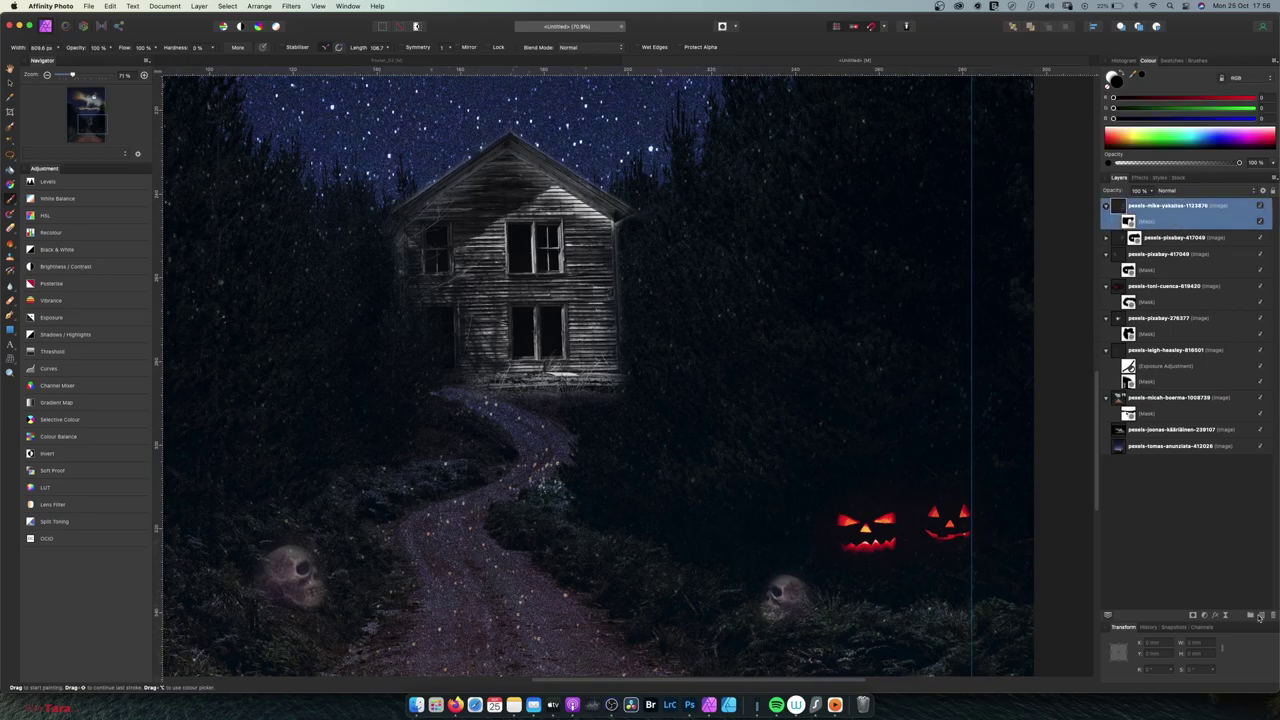
{"action": "left_click", "coordinate": [1262, 616]}
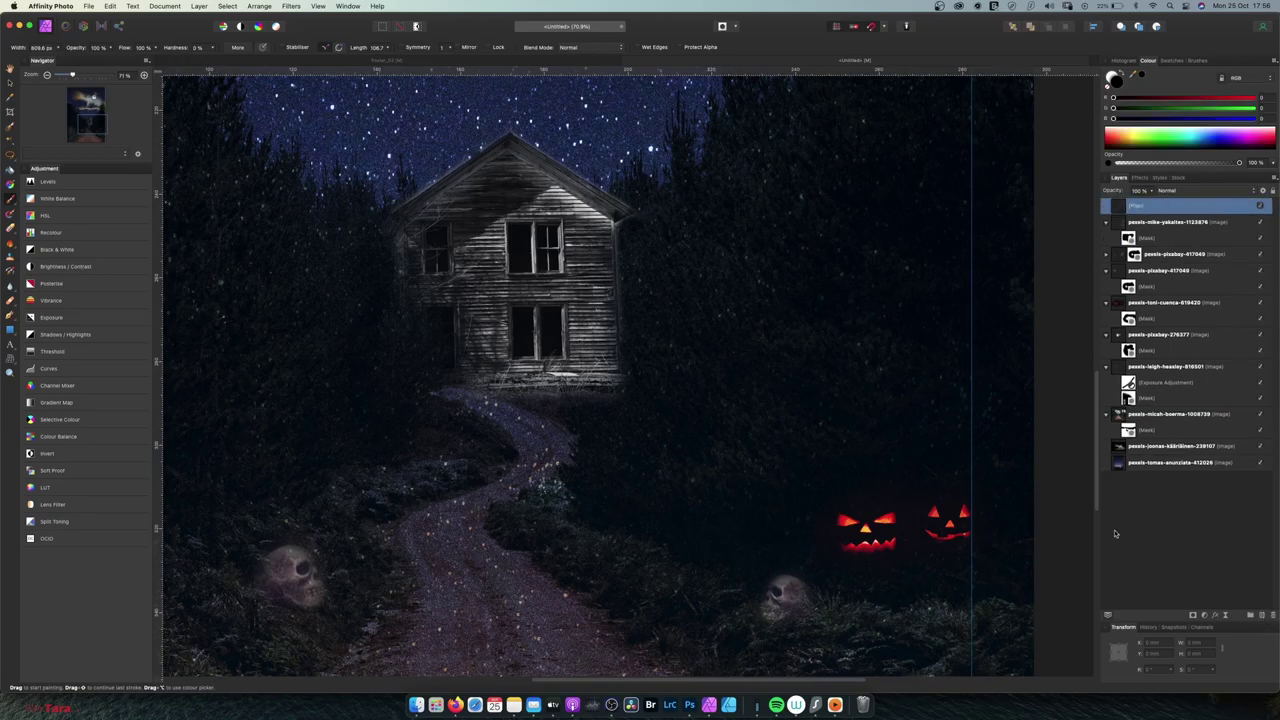
{"action": "left_click", "coordinate": [1189, 191]}
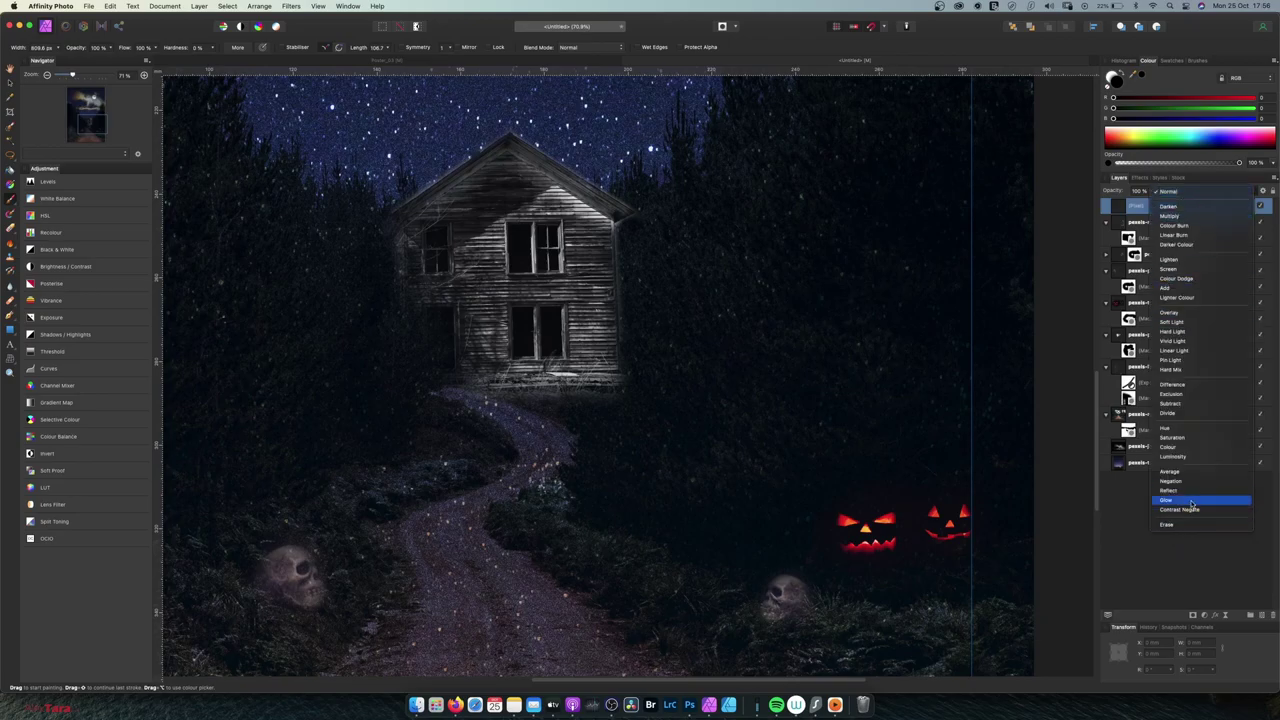
{"action": "left_click", "coordinate": [1195, 449]}
Sample the dark blue of the night sky beside the roof and paint it over the house on the Colour layer
{"action": "left_click_drag", "start_coordinate": [1217, 143], "coordinate": [1217, 137]}
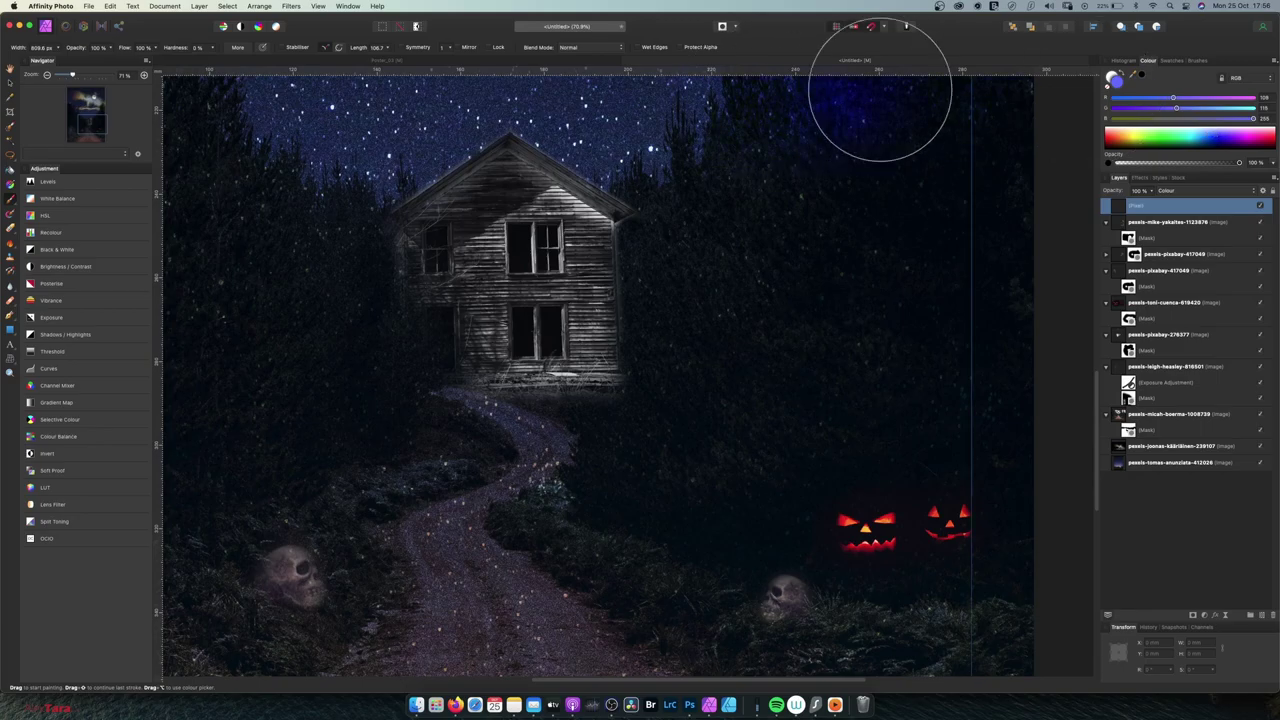
{"action": "left_click_drag", "start_coordinate": [1133, 76], "coordinate": [575, 163]}
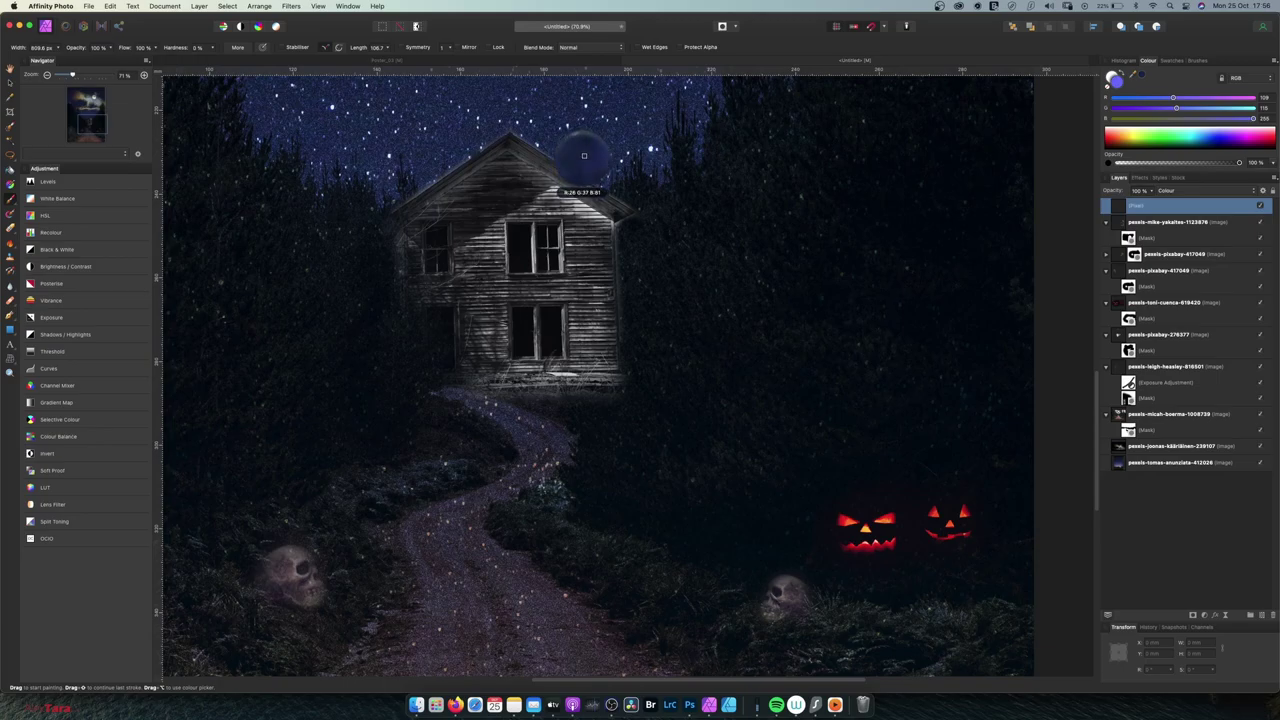
{"action": "left_click_drag", "start_coordinate": [583, 155], "coordinate": [610, 170]}
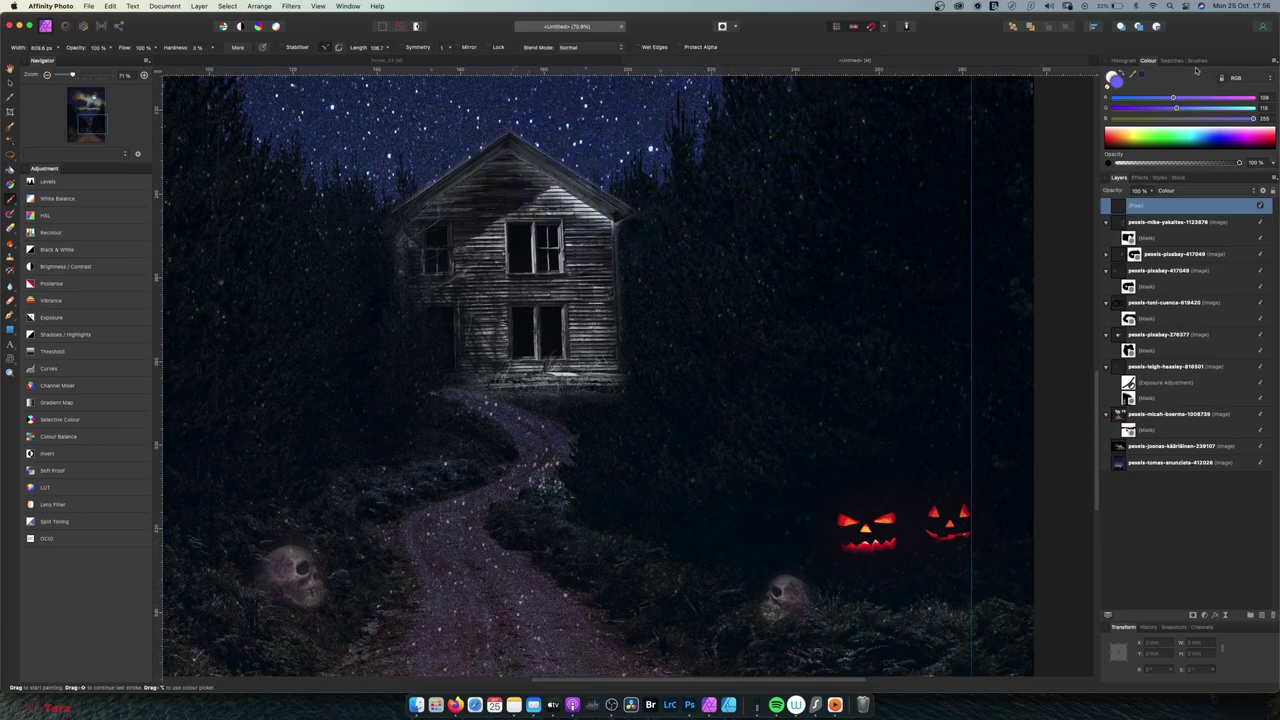
{"action": "left_click", "coordinate": [1143, 77]}
{"action": "mouse_move", "coordinate": [581, 179]}
{"action": "left_mouse_down"}
{"action": "mouse_move", "coordinate": [514, 188]}
{"action": "mouse_move", "coordinate": [450, 246]}
{"action": "mouse_move", "coordinate": [472, 210]}
{"action": "mouse_move", "coordinate": [452, 313]}
{"action": "mouse_move", "coordinate": [580, 369]}
{"action": "mouse_move", "coordinate": [601, 320]}
{"action": "mouse_move", "coordinate": [551, 224]}
{"action": "mouse_move", "coordinate": [507, 212]}
{"action": "mouse_move", "coordinate": [597, 231]}
{"action": "mouse_move", "coordinate": [538, 191]}
{"action": "mouse_move", "coordinate": [575, 305]}
{"action": "left_mouse_up"}
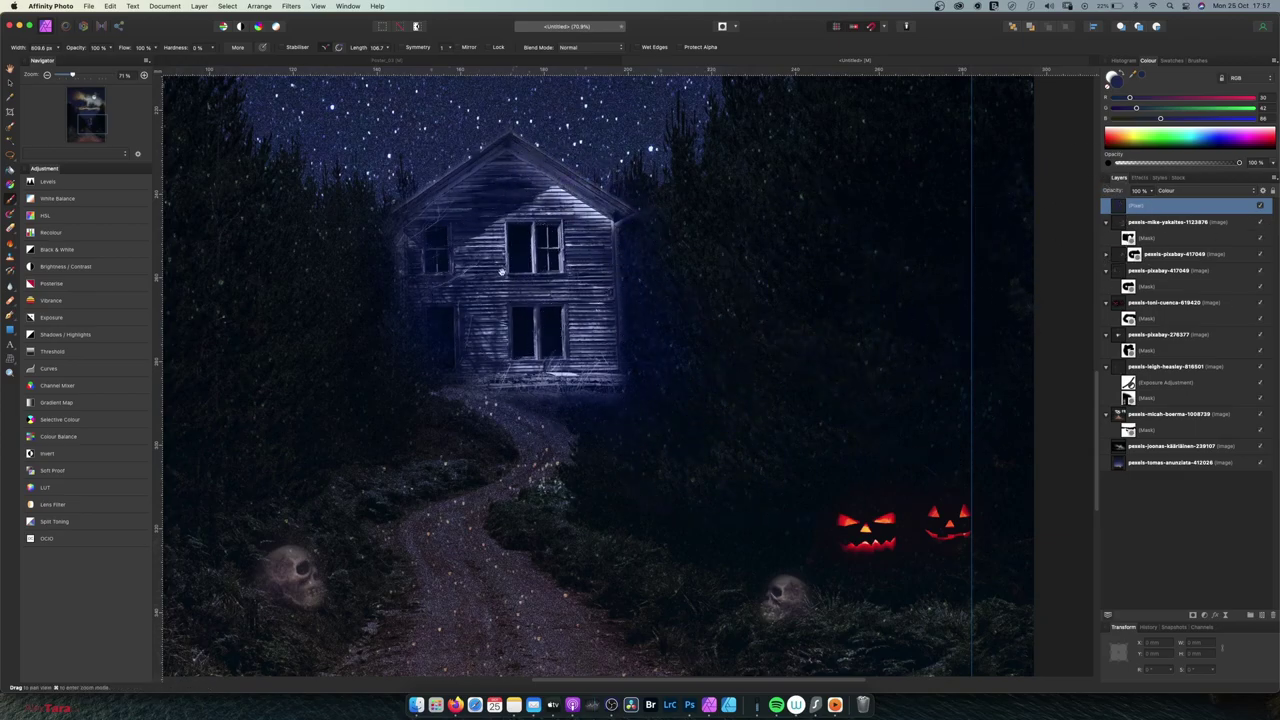
Tint the gable and upper window yellow-green (220, 255, 155) with a smaller brush, lowering the colour opacity to 22%
{"action": "scroll", "coordinate": [518, 289], "scroll_direction": "up", "scroll_amount": 3}
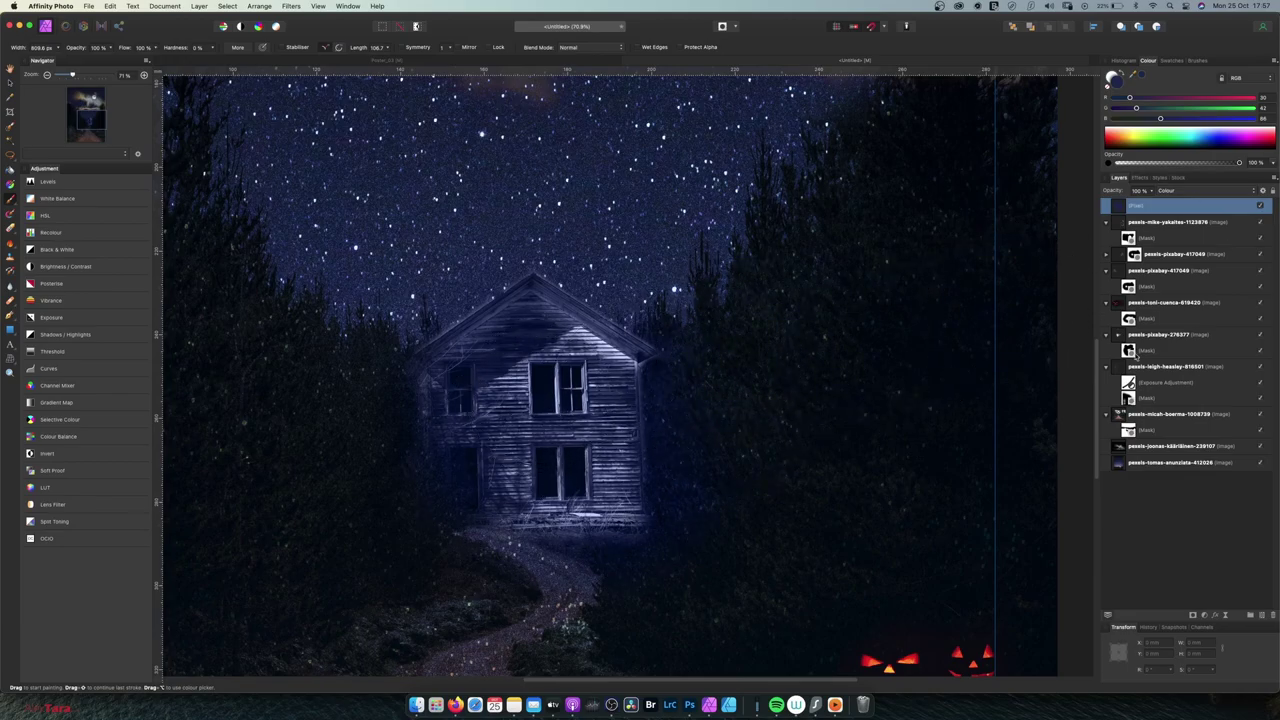
{"action": "left_click", "coordinate": [1133, 134]}
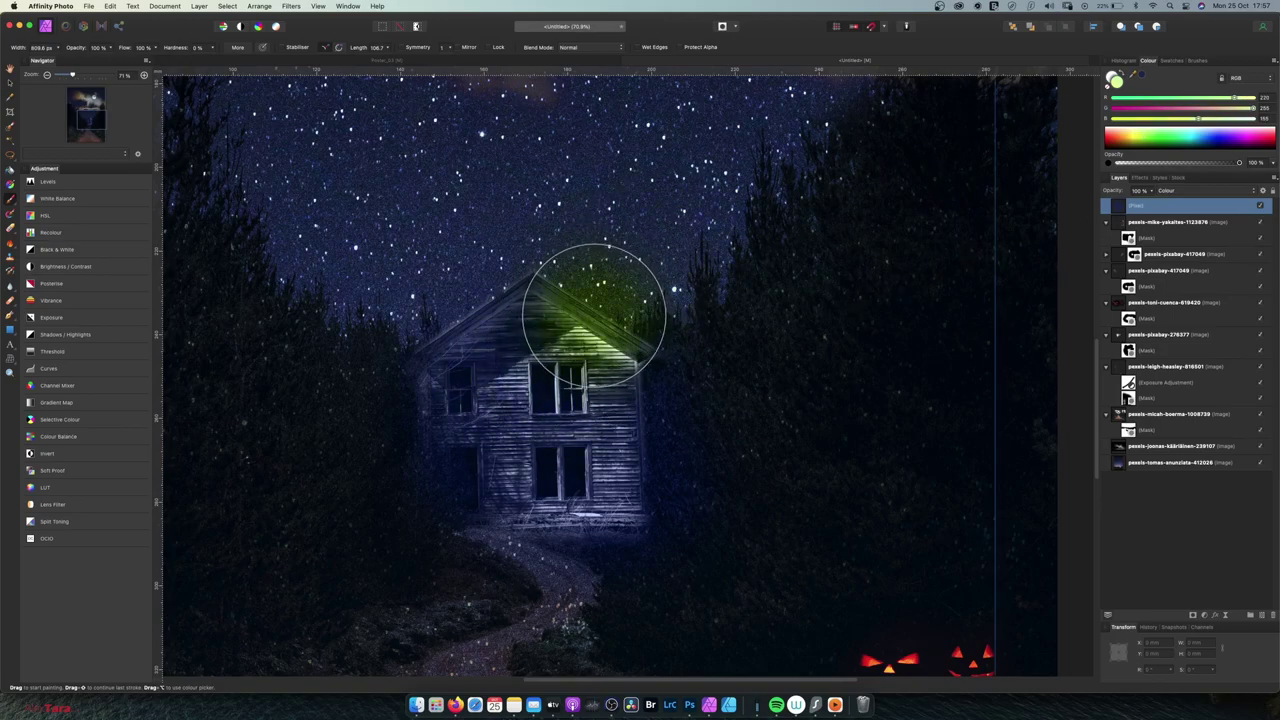
{"action": "key", "text": "]"}
{"action": "key", "text": "]"}
{"action": "key", "text": "]"}
{"action": "key", "text": "bracketleft"}
{"action": "key", "text": "bracketleft"}
{"action": "key", "text": "bracketleft"}
{"action": "key", "text": "bracketleft"}
{"action": "key", "text": "bracketleft"}
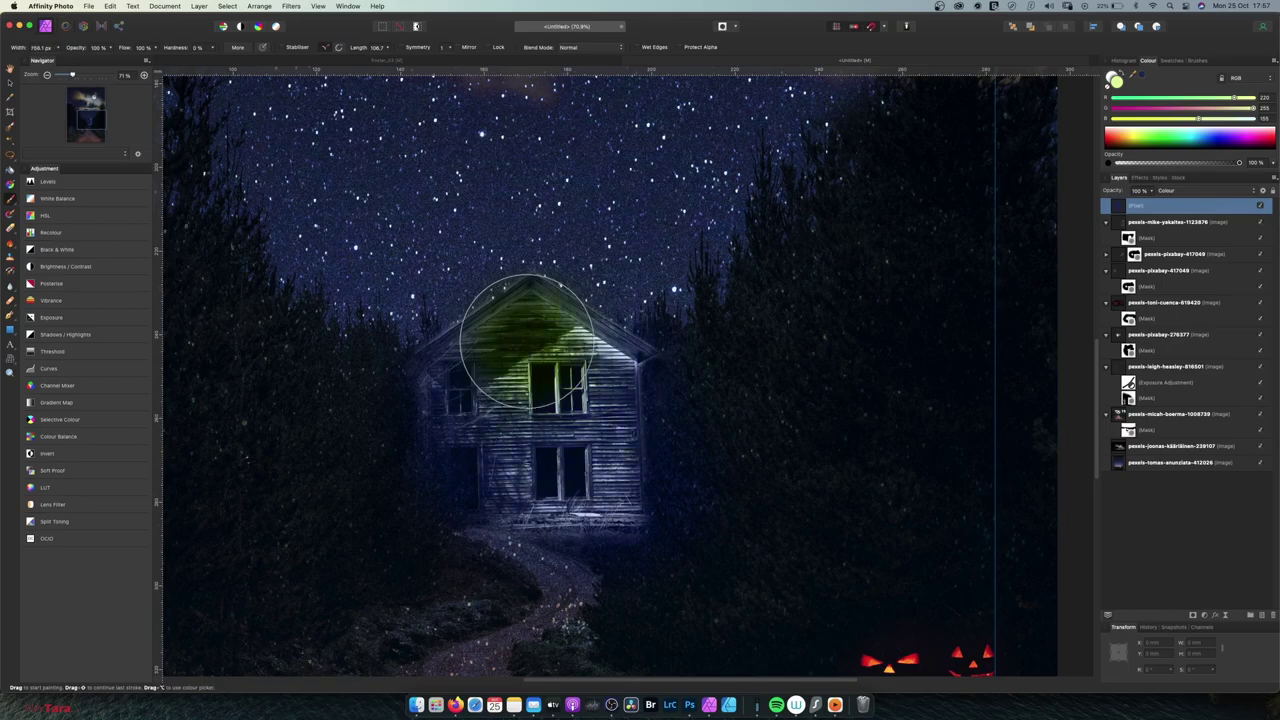
{"action": "left_click_drag", "start_coordinate": [1222, 162], "coordinate": [1145, 163]}
{"action": "left_click_drag", "start_coordinate": [565, 345], "coordinate": [445, 470]}
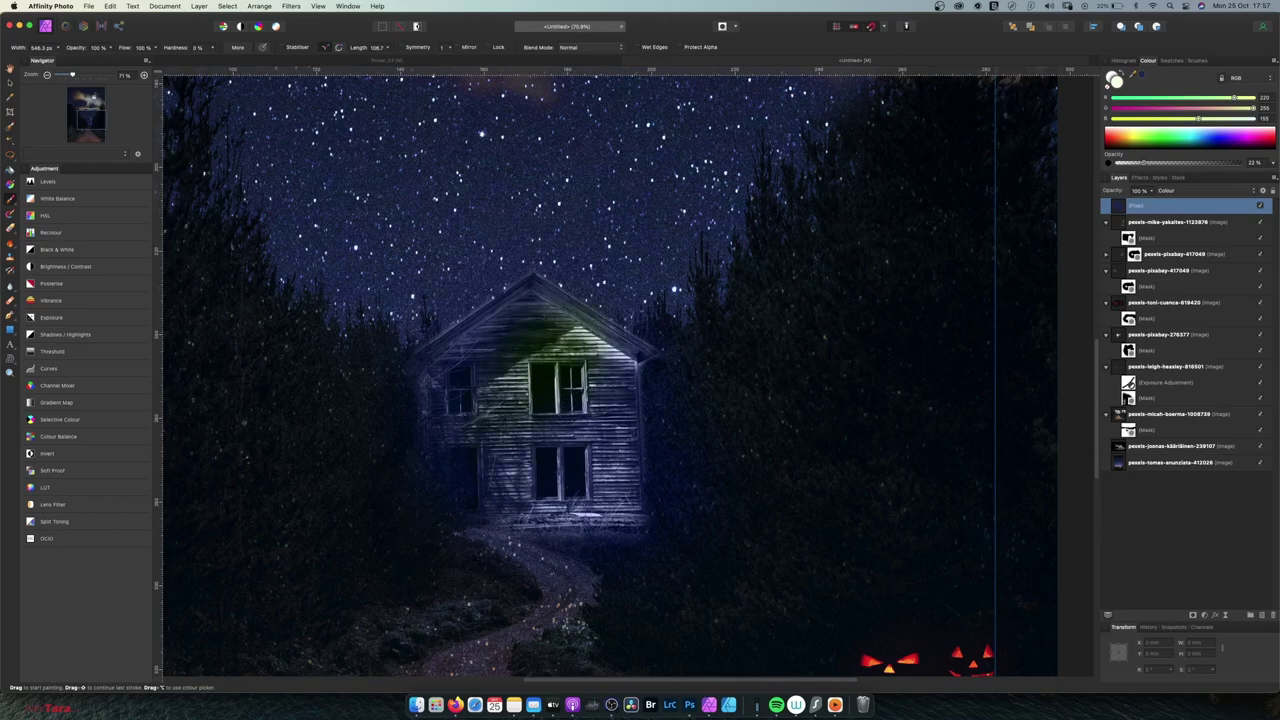
Lower the opacity of the colour tint layer to 68%
{"action": "mouse_move", "coordinate": [710, 234]}
{"action": "left_mouse_down"}
{"action": "mouse_move", "coordinate": [590, 478]}
{"action": "mouse_move", "coordinate": [784, 251]}
{"action": "left_mouse_up"}
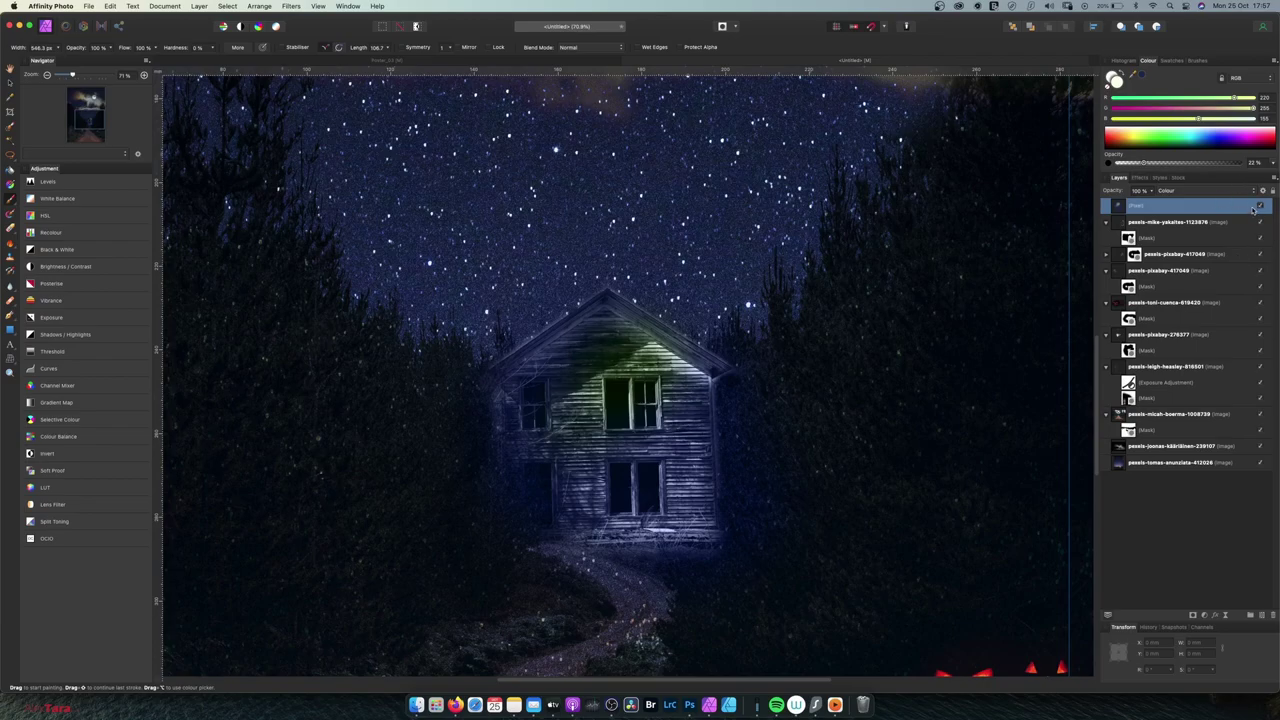
{"action": "left_click_drag", "start_coordinate": [1150, 197], "coordinate": [1138, 204]}
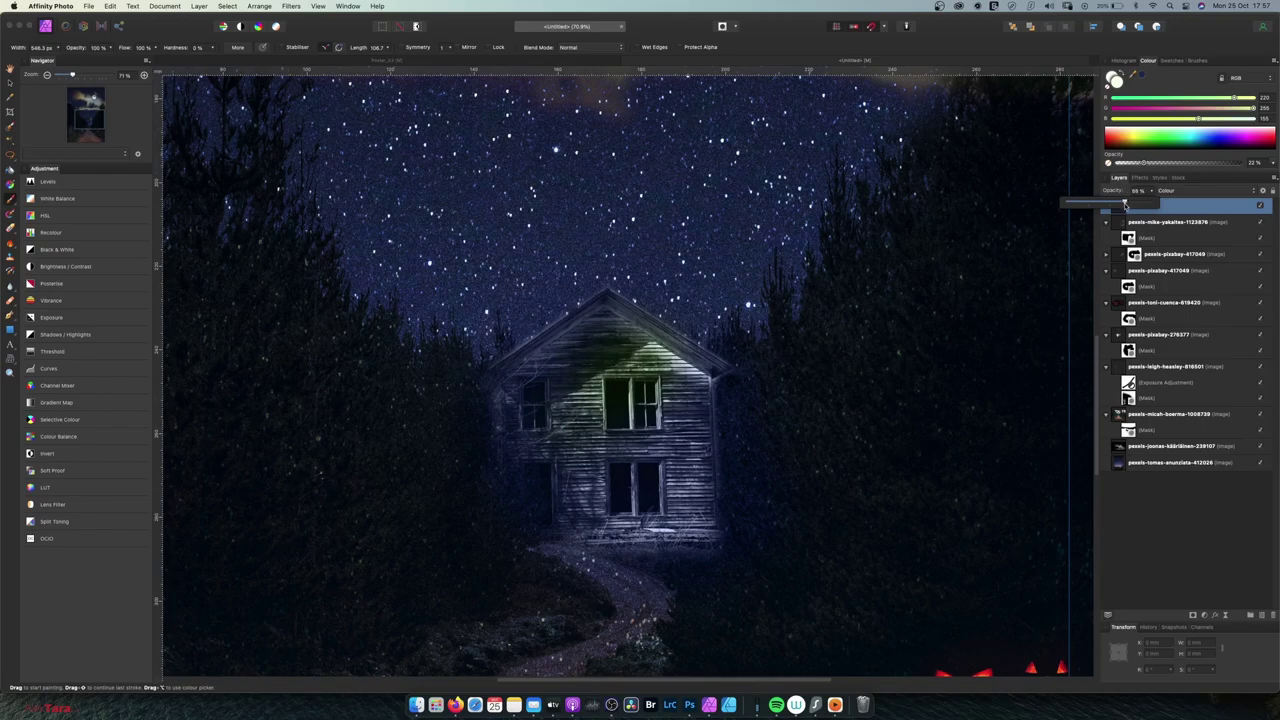
{"action": "left_click_drag", "start_coordinate": [1125, 205], "coordinate": [1125, 205]}
{"action": "left_click_drag", "start_coordinate": [601, 516], "coordinate": [435, 375]}
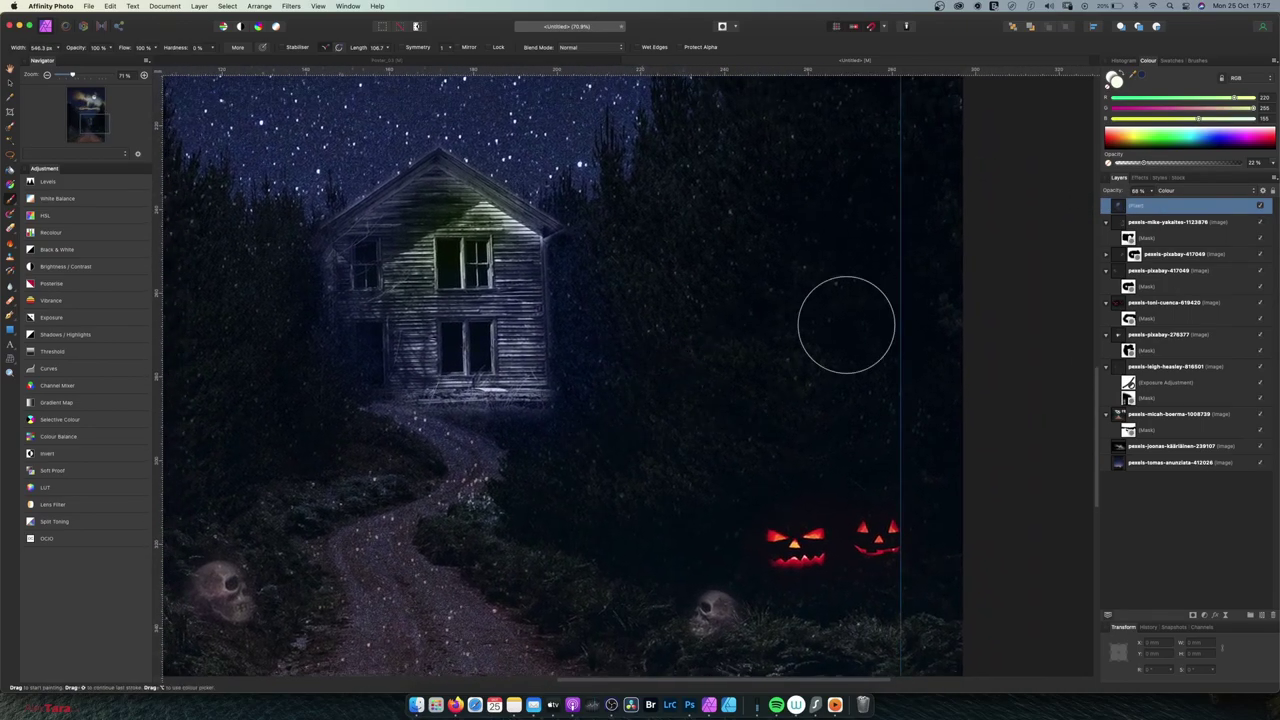
Add a mask to the tint layer and paint black around the house to remove the blue spill from the trees
{"action": "left_click", "coordinate": [1192, 616]}
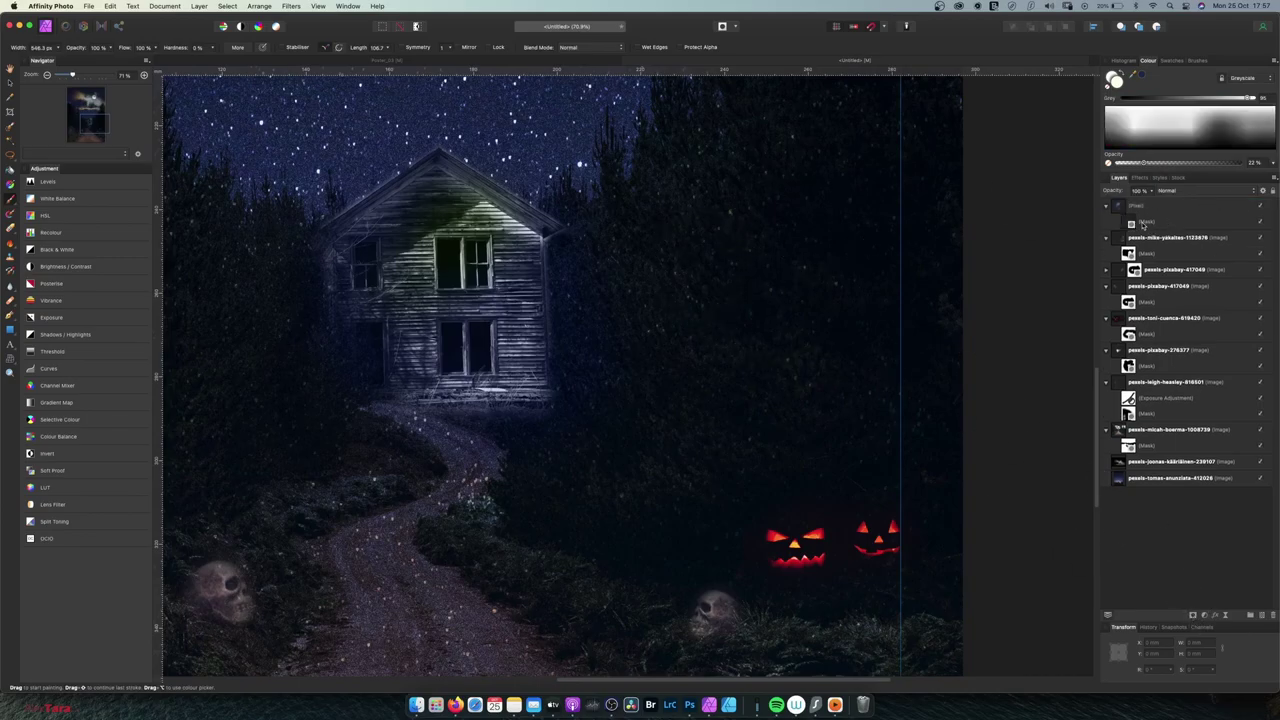
{"action": "left_click", "coordinate": [1140, 221]}
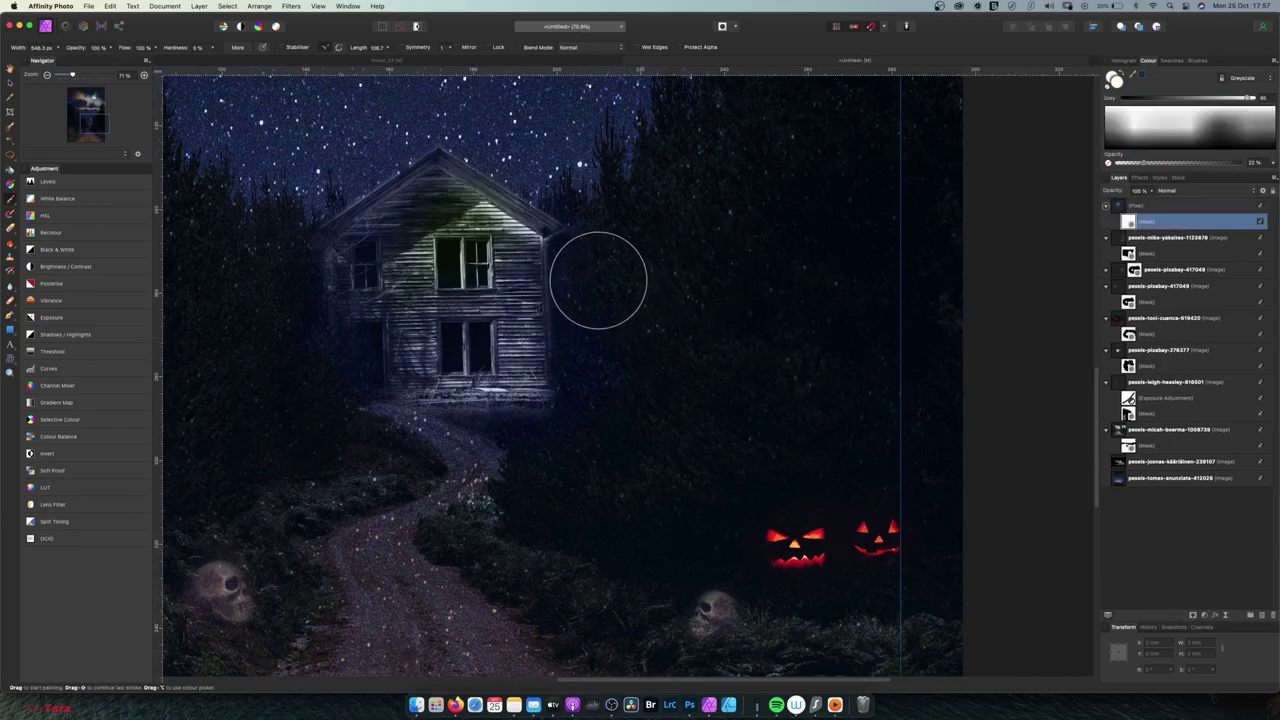
{"action": "key", "text": "d"}
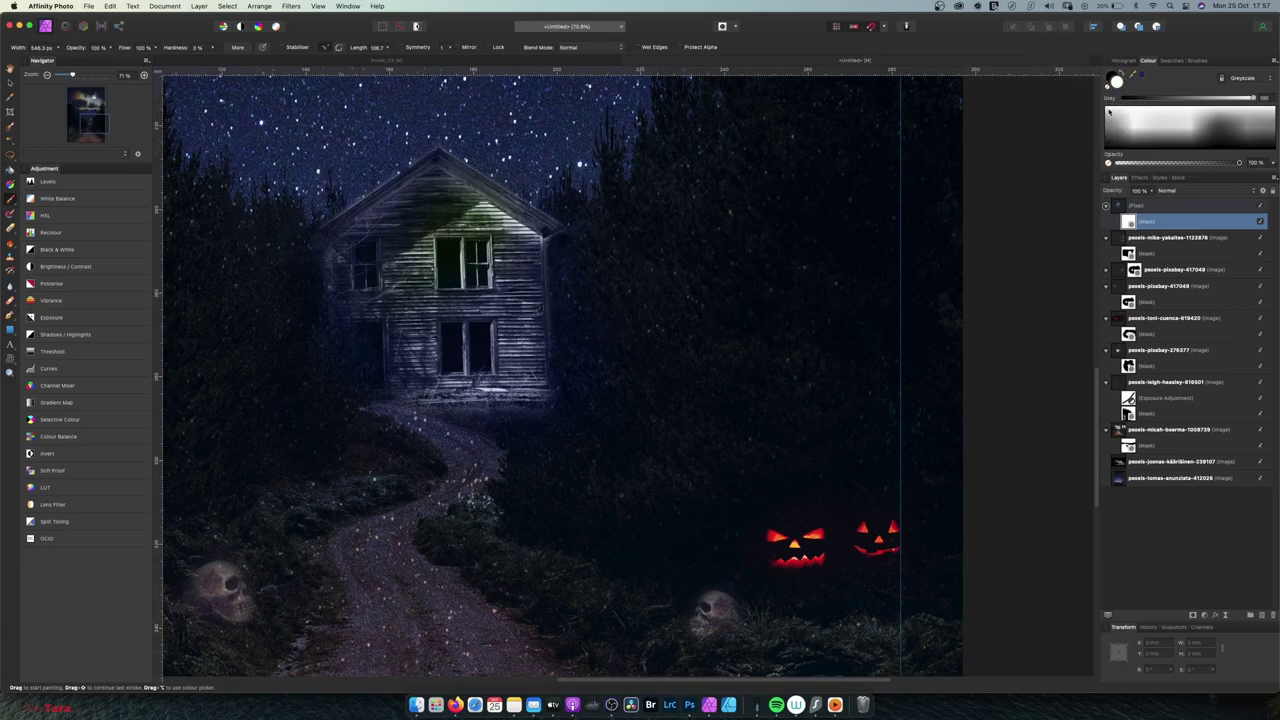
{"action": "key", "text": "x"}
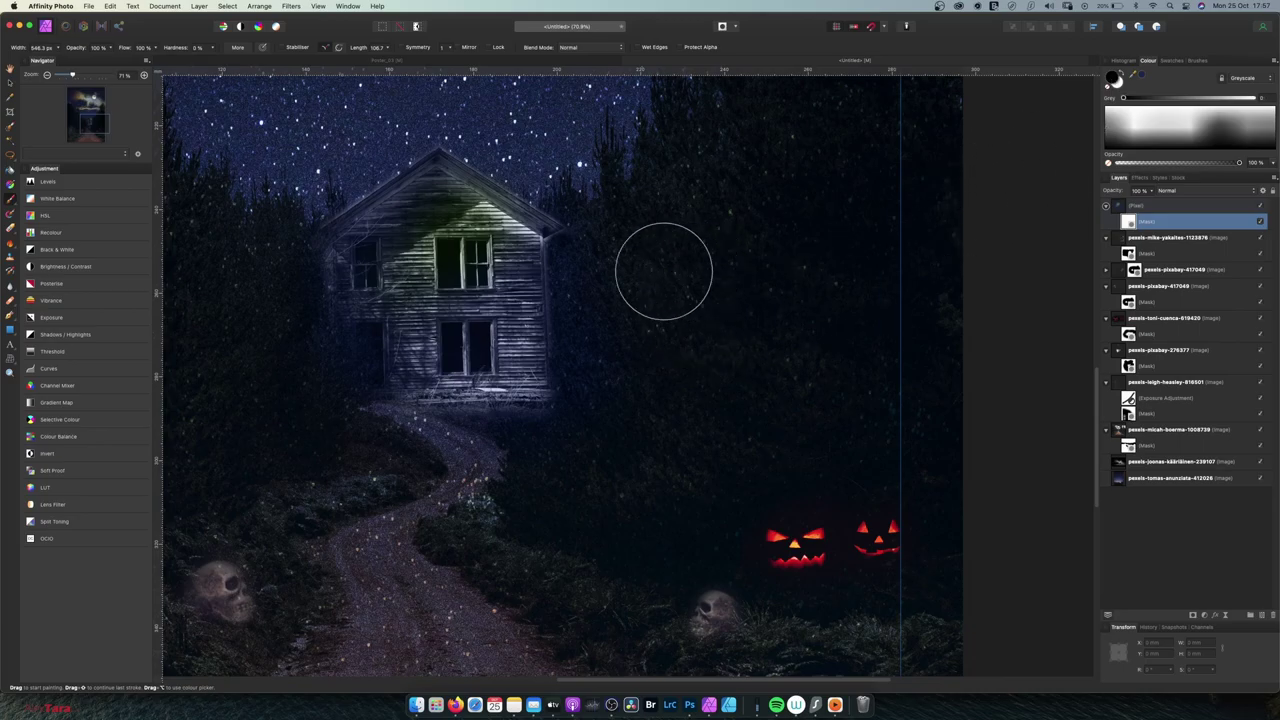
{"action": "mouse_move", "coordinate": [610, 265]}
{"action": "left_mouse_down"}
{"action": "mouse_move", "coordinate": [605, 438]}
{"action": "mouse_move", "coordinate": [527, 459]}
{"action": "mouse_move", "coordinate": [417, 459]}
{"action": "mouse_move", "coordinate": [557, 454]}
{"action": "mouse_move", "coordinate": [603, 385]}
{"action": "mouse_move", "coordinate": [598, 304]}
{"action": "mouse_move", "coordinate": [629, 279]}
{"action": "mouse_move", "coordinate": [626, 229]}
{"action": "left_mouse_up"}
{"action": "left_click_drag", "start_coordinate": [428, 239], "coordinate": [700, 250]}
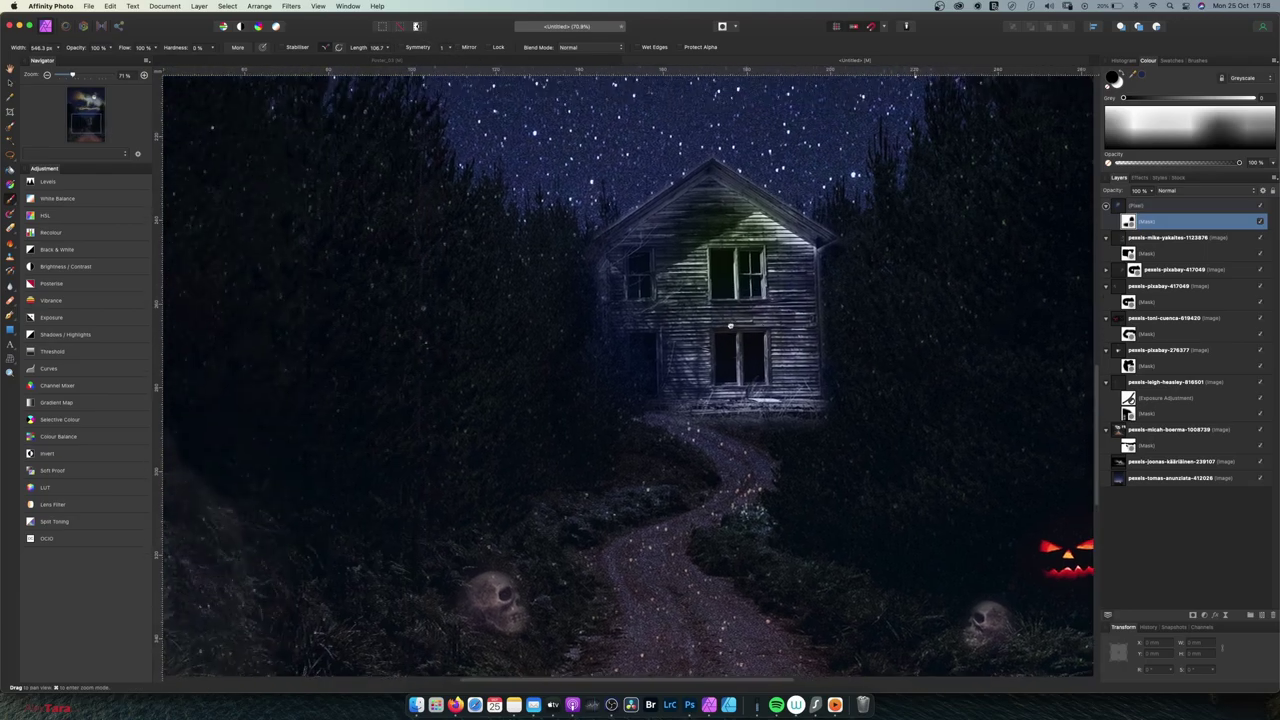
{"action": "left_click_drag", "start_coordinate": [671, 403], "coordinate": [436, 400]}
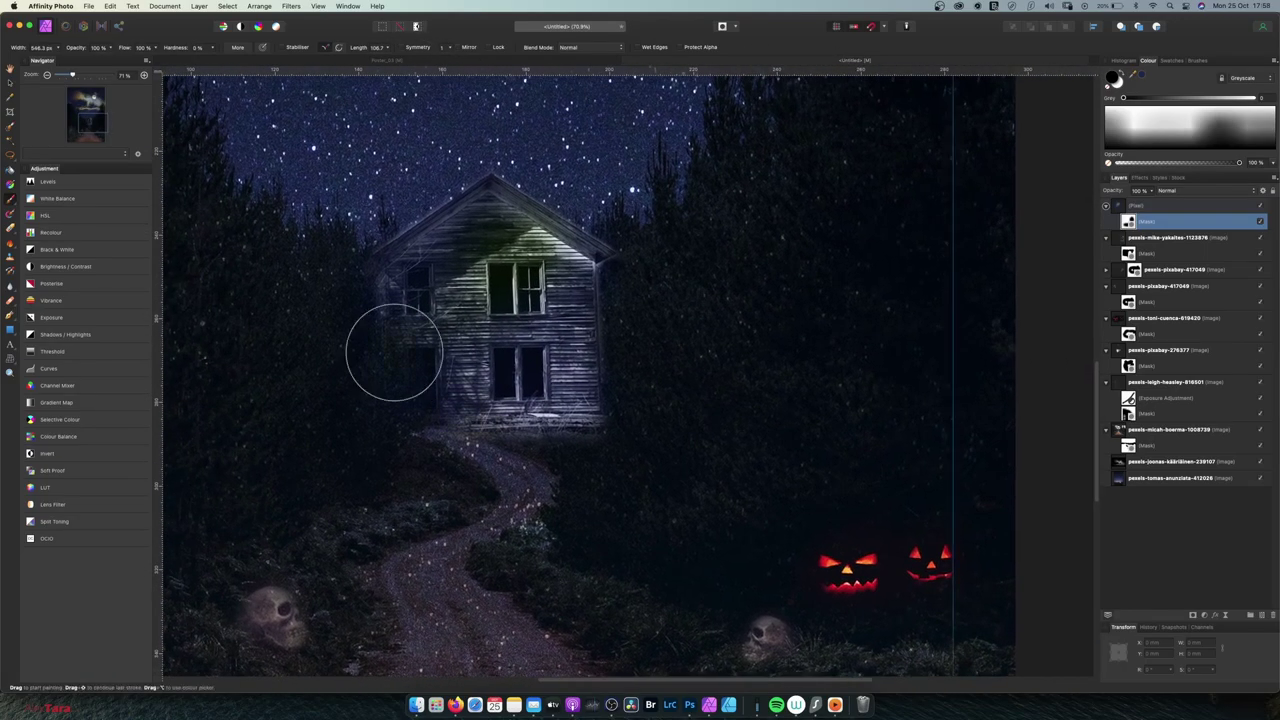
Place the photo of the silhouetted figure in a lit window on the poster and move it up
{"action": "scroll", "coordinate": [394, 352], "scroll_direction": "down", "scroll_amount": 3}
{"action": "scroll", "coordinate": [394, 357], "scroll_direction": "down", "scroll_amount": 4}
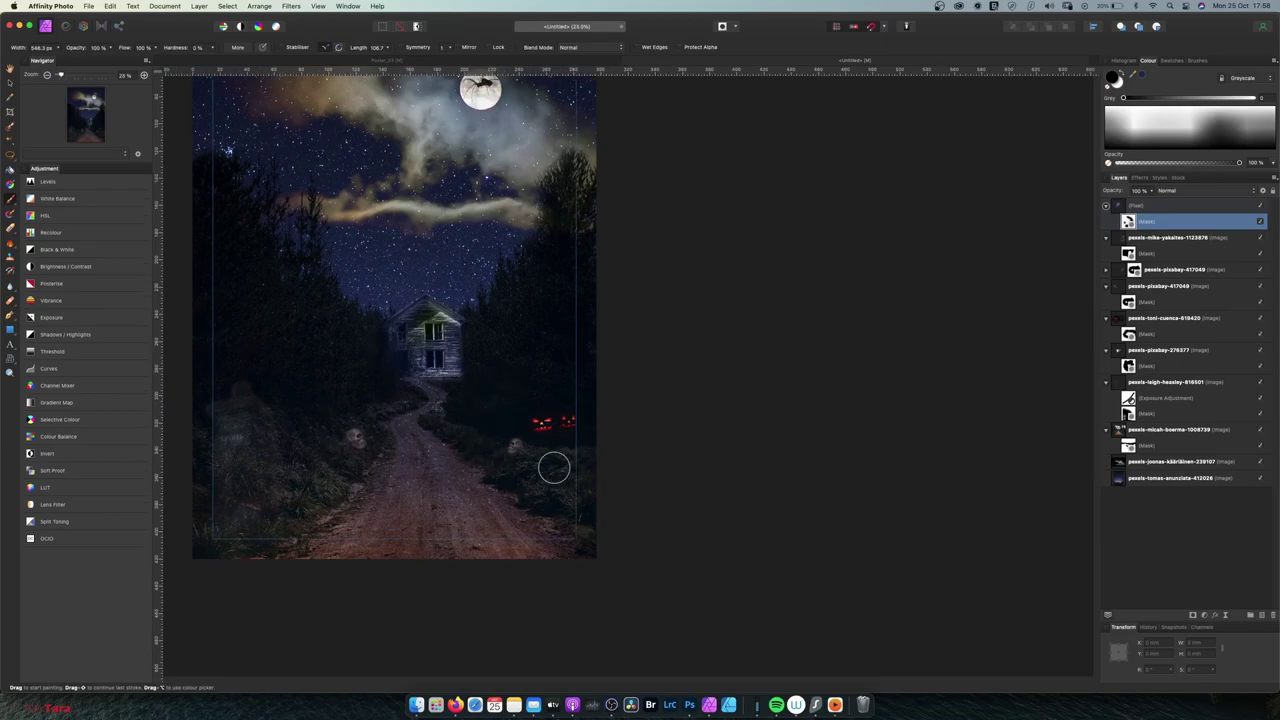
{"action": "key", "text": "space"}
{"action": "mouse_move", "coordinate": [309, 411]}
{"action": "left_mouse_down"}
{"action": "mouse_move", "coordinate": [467, 407]}
{"action": "mouse_move", "coordinate": [464, 466]}
{"action": "left_mouse_up"}
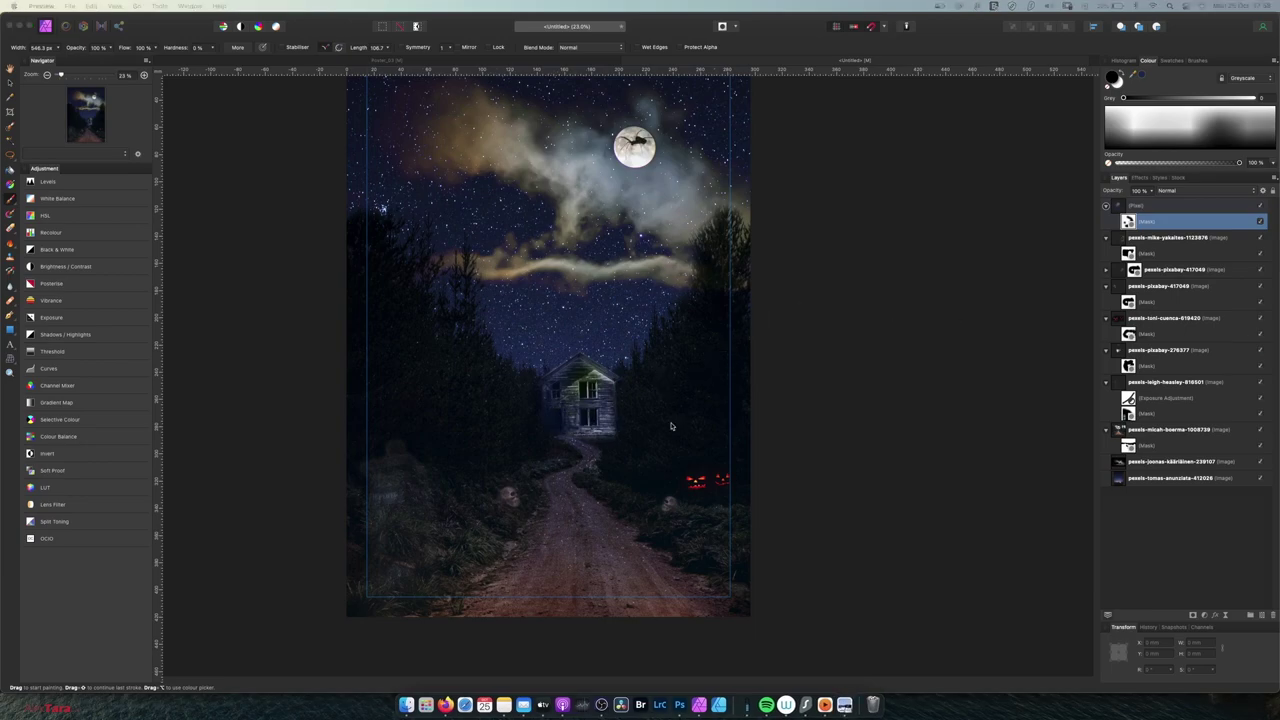
{"action": "left_click_drag", "start_coordinate": [671, 426], "coordinate": [665, 424]}
{"action": "left_click", "coordinate": [471, 423]}
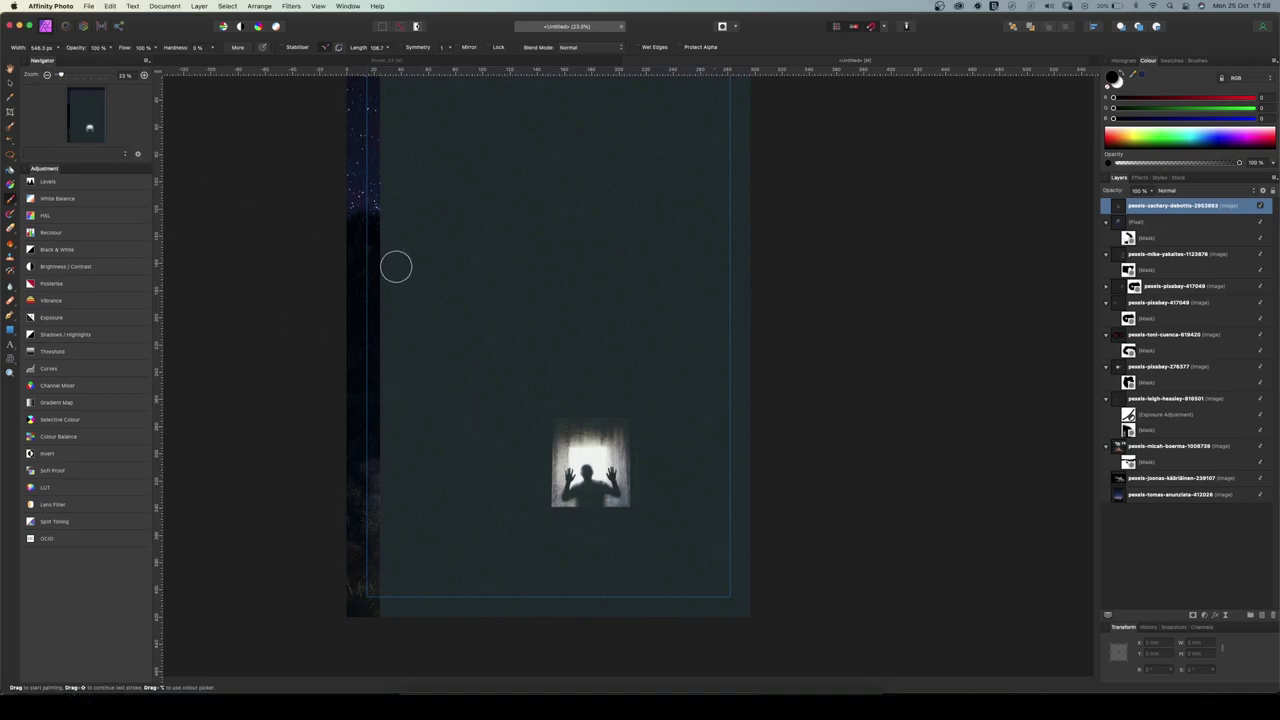
{"action": "key", "text": "v"}
{"action": "left_click_drag", "start_coordinate": [462, 529], "coordinate": [457, 374]}
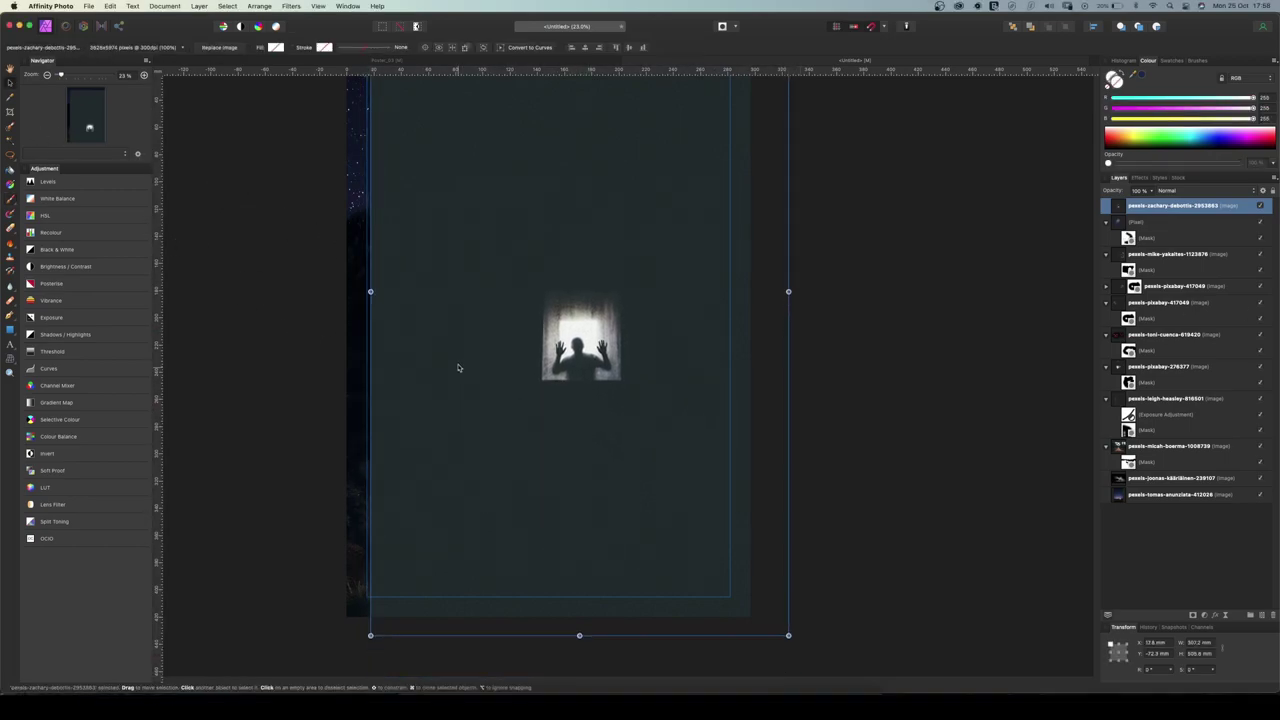
Scale the silhouette photo down to 89.3 by 147 mm and move it over the house area
{"action": "left_click_drag", "start_coordinate": [369, 631], "coordinate": [571, 305]}
{"action": "left_click_drag", "start_coordinate": [626, 226], "coordinate": [537, 489]}
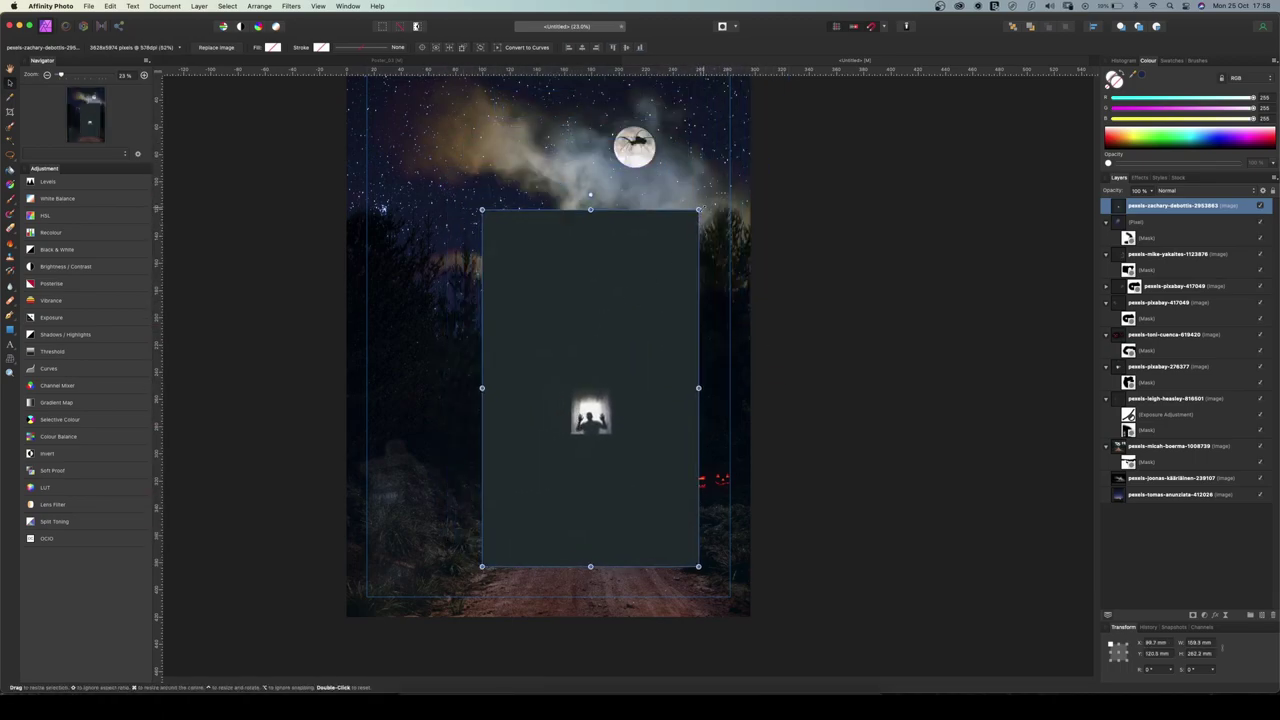
{"action": "left_click_drag", "start_coordinate": [698, 210], "coordinate": [600, 366]}
{"action": "left_click_drag", "start_coordinate": [540, 470], "coordinate": [604, 435]}
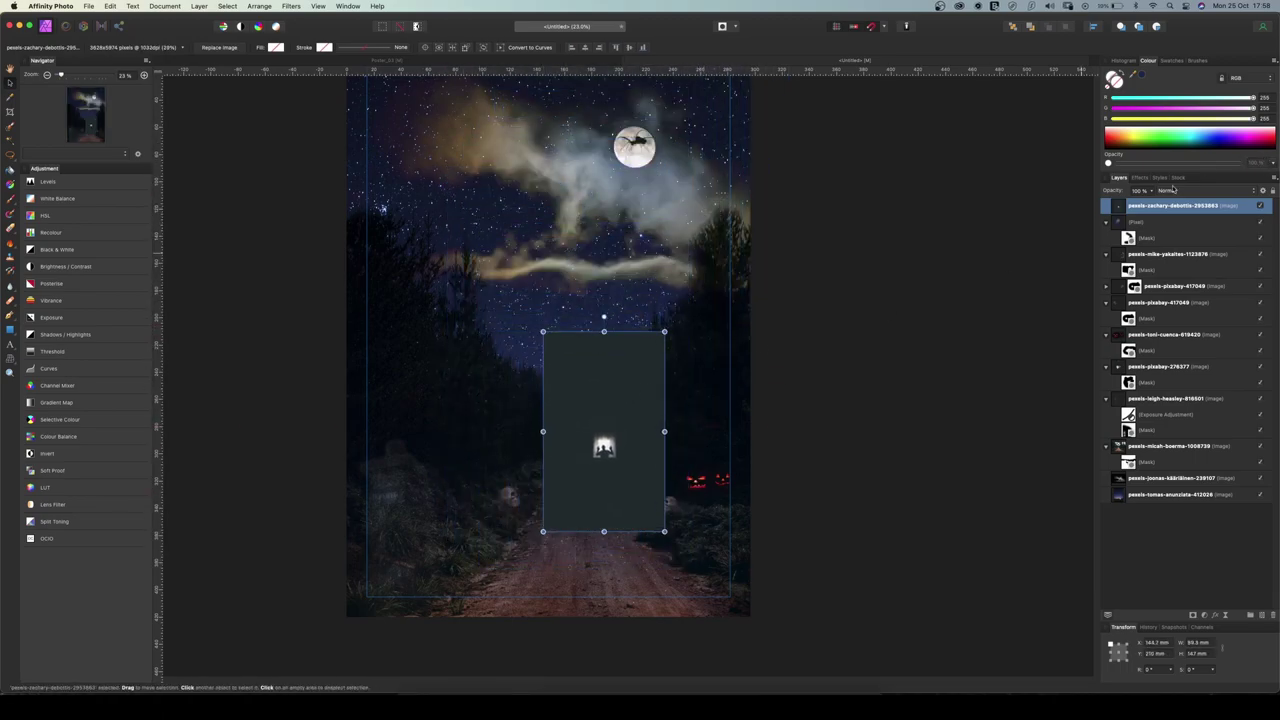
Reduce the silhouette photo's opacity to 41% and move it so the figure sits over the house's ground-floor window
{"action": "left_click_drag", "start_coordinate": [1155, 190], "coordinate": [1112, 205]}
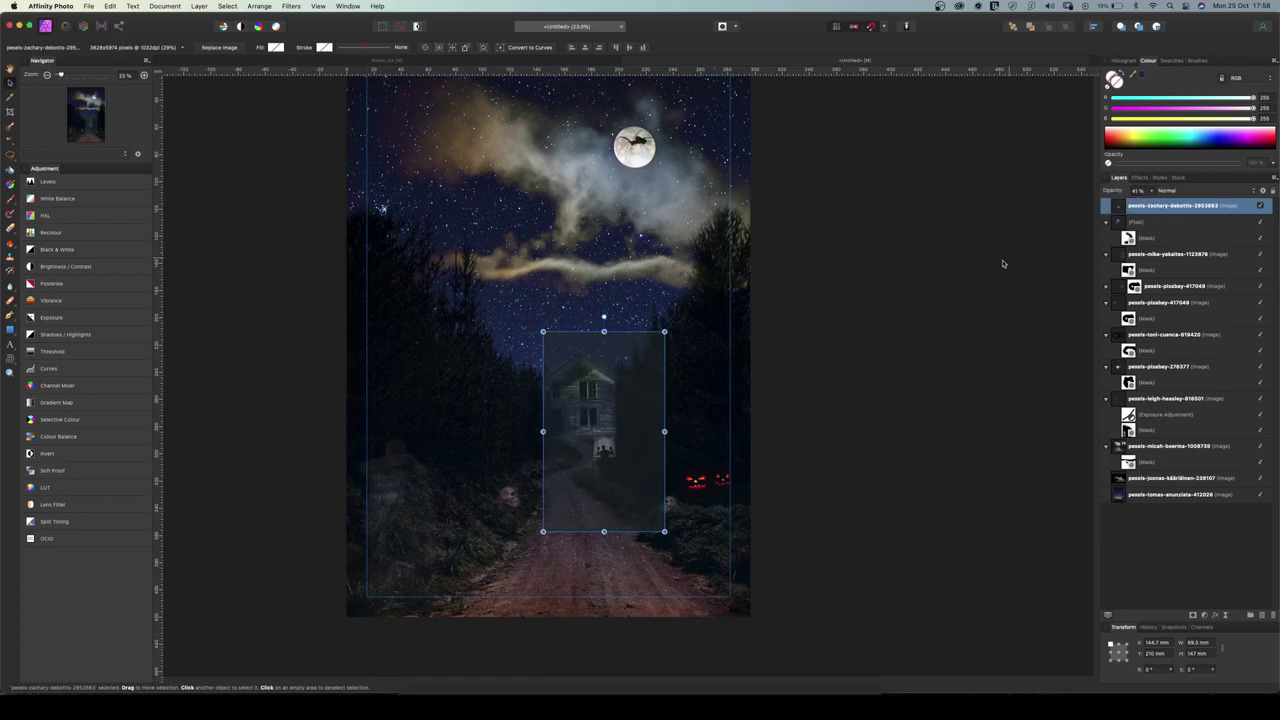
{"action": "left_click_drag", "start_coordinate": [626, 466], "coordinate": [614, 452]}
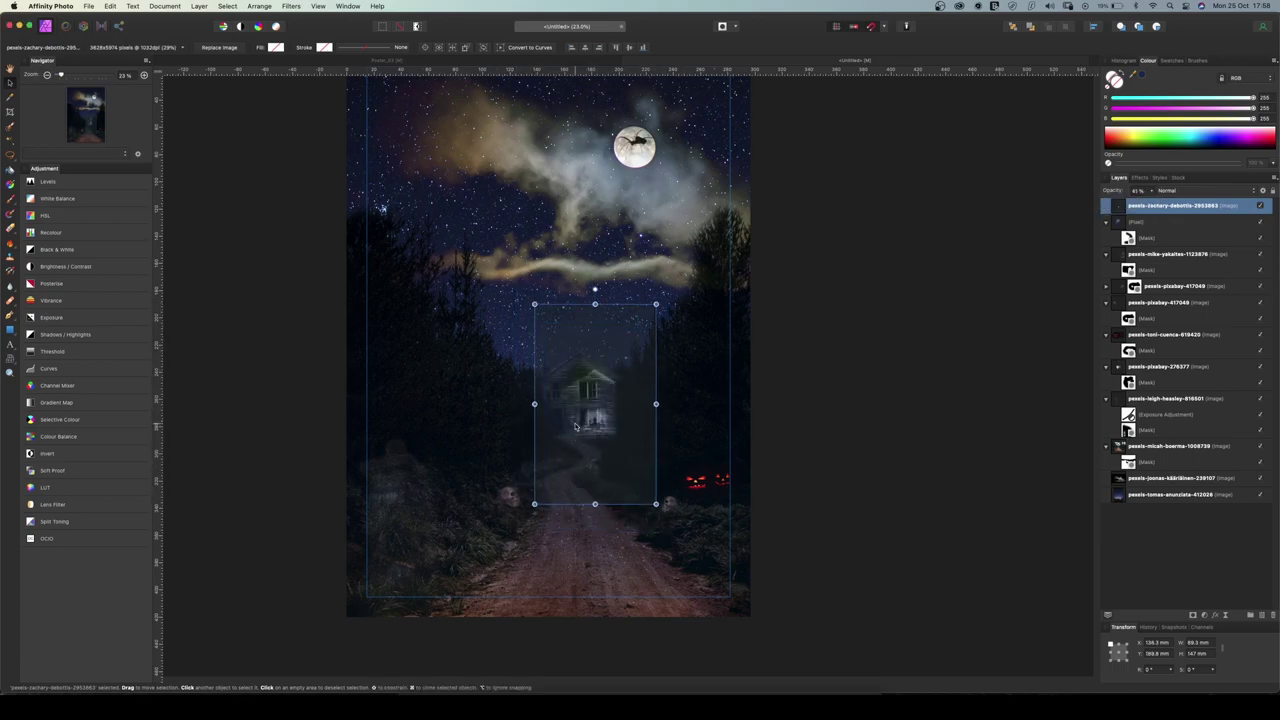
{"action": "scroll", "coordinate": [575, 427], "scroll_direction": "up", "scroll_amount": 3}
{"action": "scroll", "coordinate": [575, 427], "scroll_direction": "up", "scroll_amount": 8}
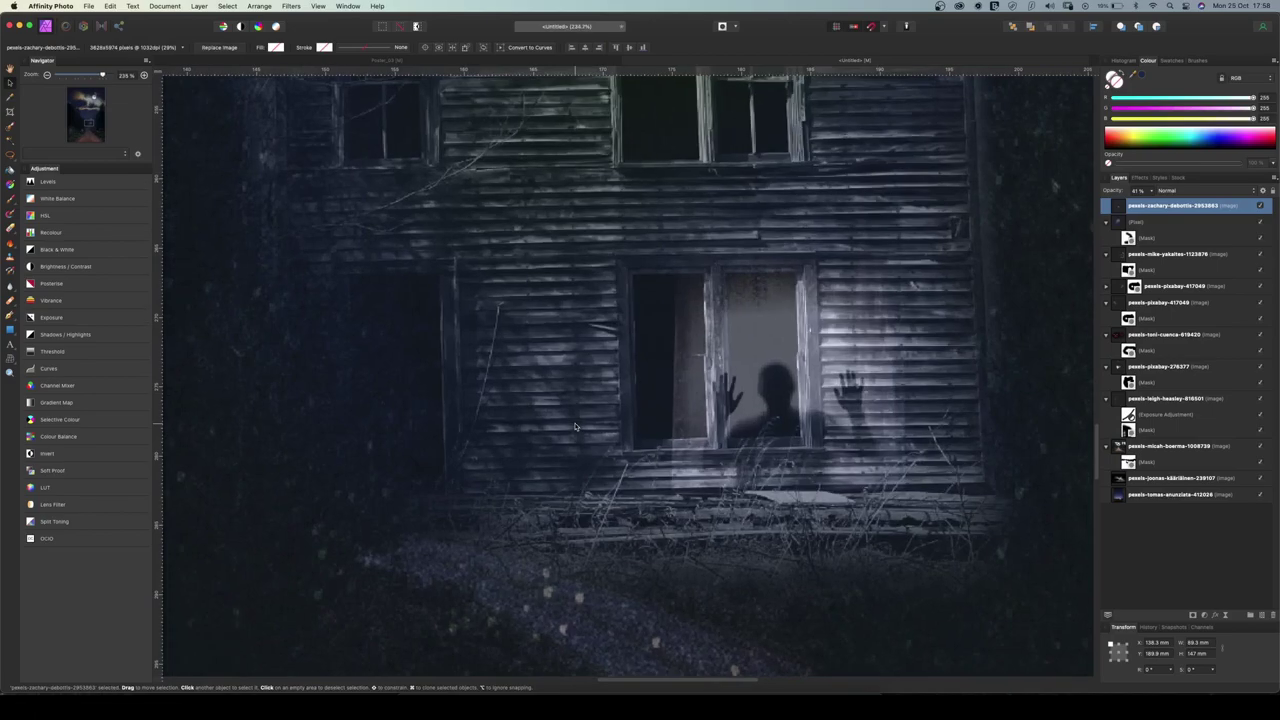
Scale the silhouette photo down to about 60.5 by 99.6 mm and move the figure from the ground-floor window to the lit upper-floor window
{"action": "left_click_drag", "start_coordinate": [765, 447], "coordinate": [723, 380]}
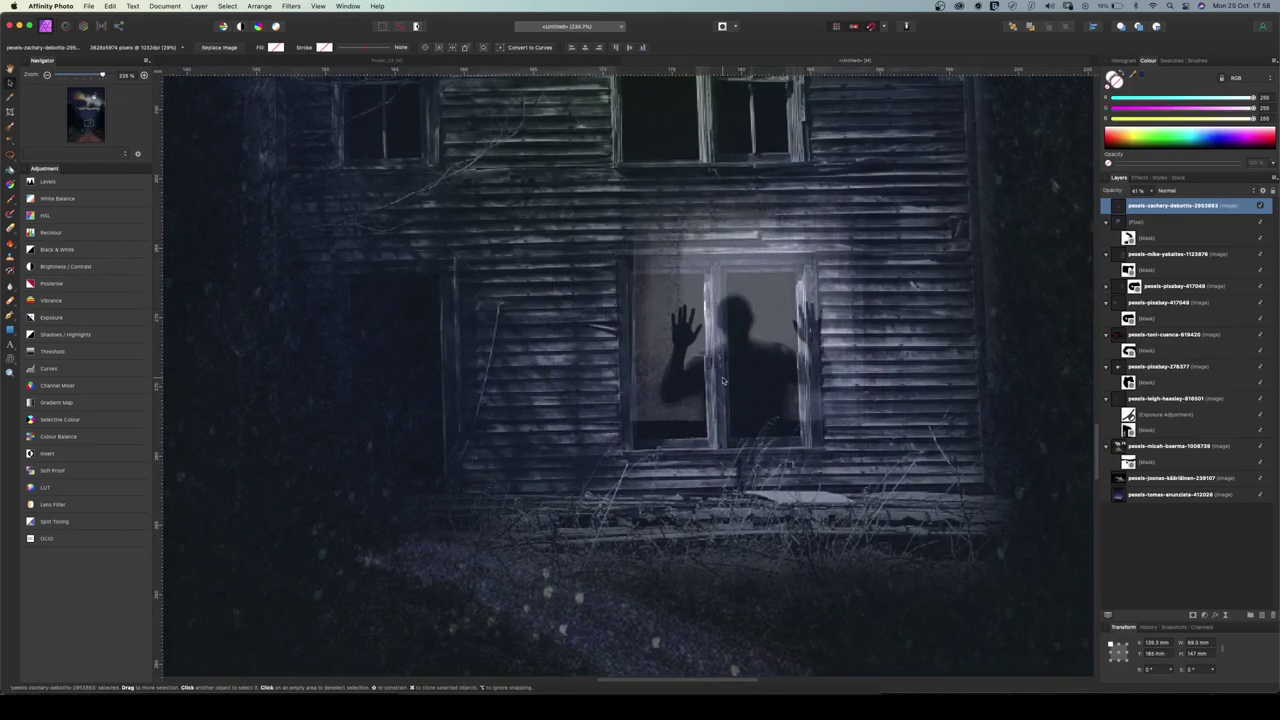
{"action": "scroll", "coordinate": [712, 302], "scroll_direction": "down", "scroll_amount": 8}
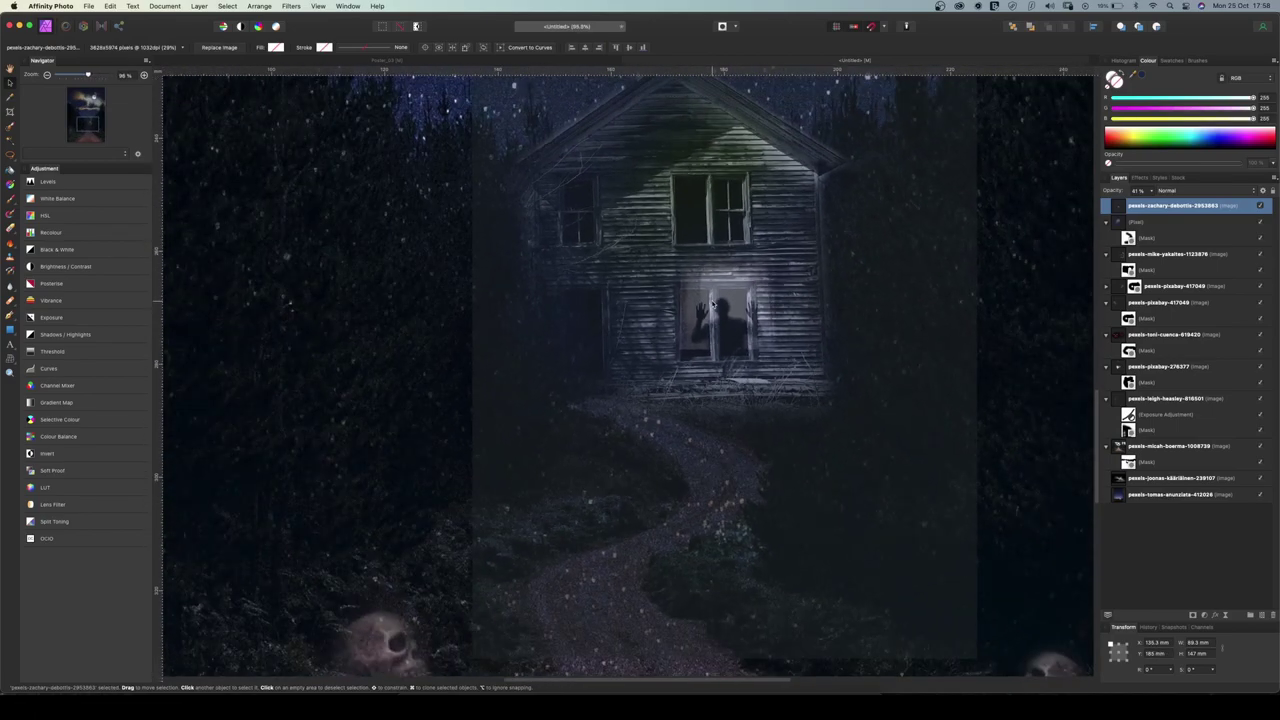
{"action": "left_click_drag", "start_coordinate": [474, 660], "coordinate": [634, 390]}
{"action": "left_click_drag", "start_coordinate": [821, 150], "coordinate": [709, 215]}
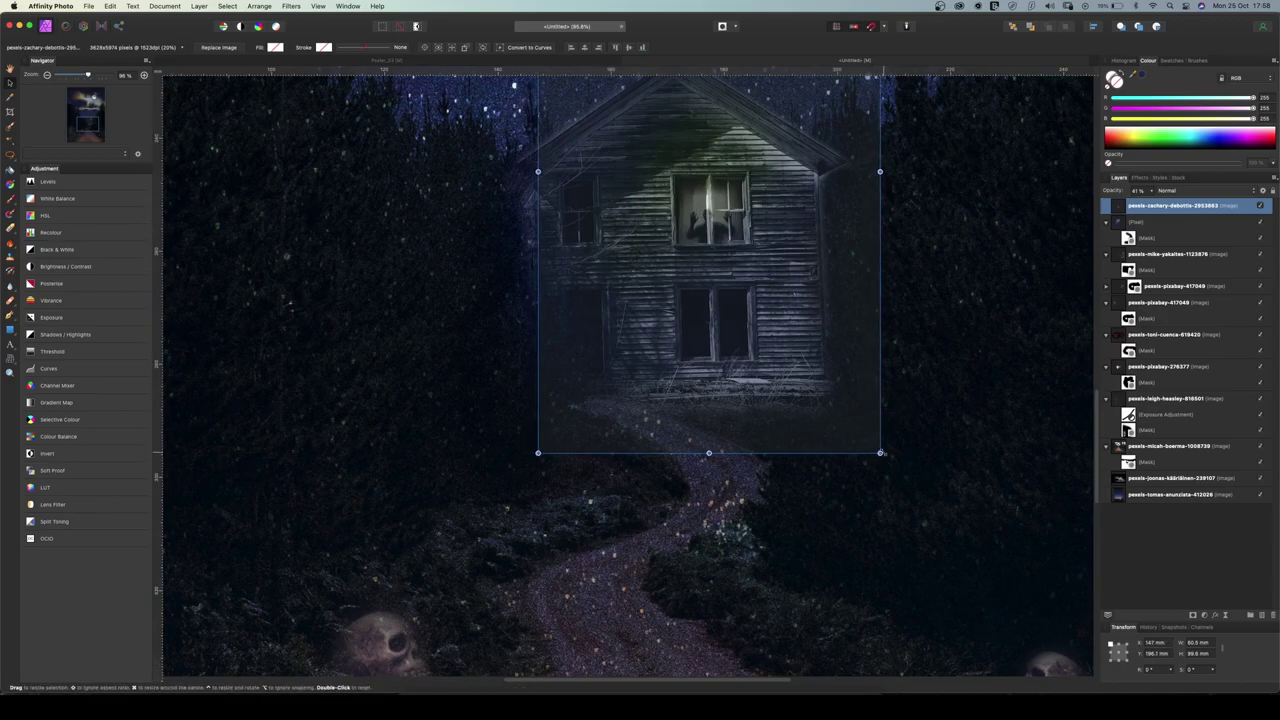
Enlarge the silhouette photo to 68.9 by 109.6 mm and align the figure inside the upper-floor window
{"action": "left_click_drag", "start_coordinate": [881, 454], "coordinate": [902, 470]}
{"action": "mouse_move", "coordinate": [732, 234]}
{"action": "left_mouse_down"}
{"action": "mouse_move", "coordinate": [711, 220]}
{"action": "mouse_move", "coordinate": [719, 230]}
{"action": "left_mouse_up"}
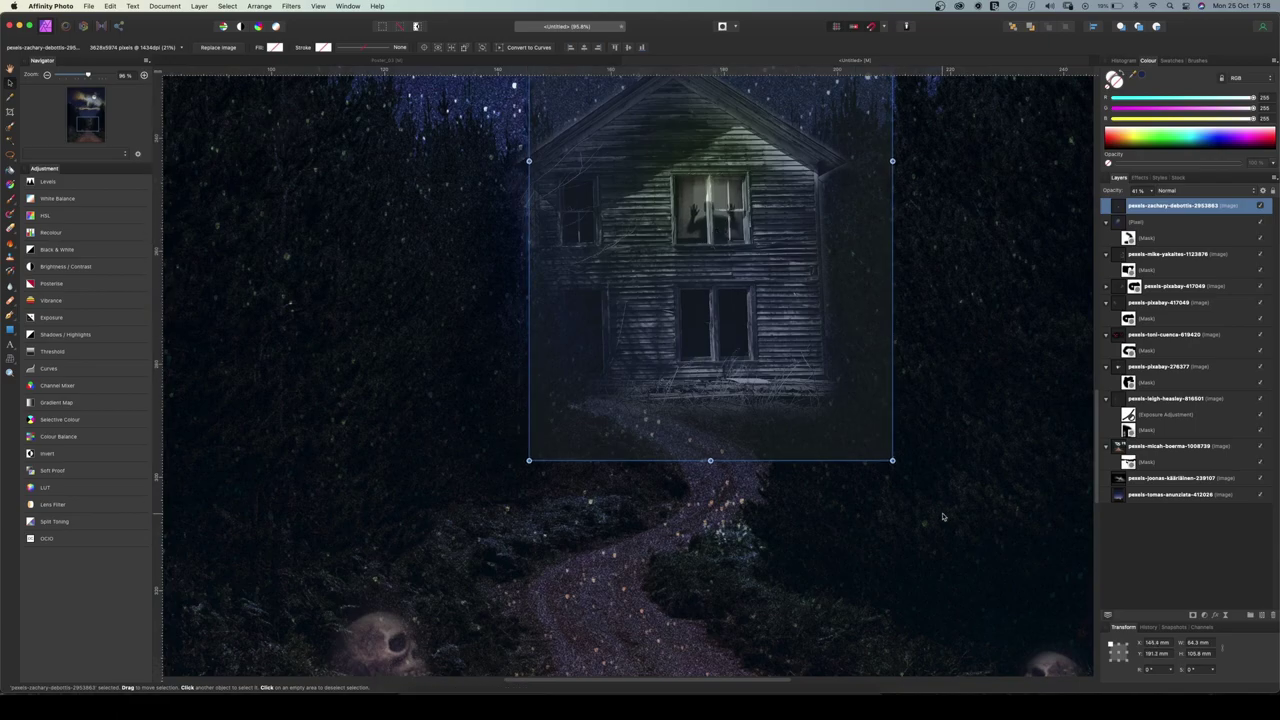
{"action": "left_click_drag", "start_coordinate": [892, 460], "coordinate": [905, 482]}
{"action": "left_click_drag", "start_coordinate": [738, 233], "coordinate": [721, 222]}
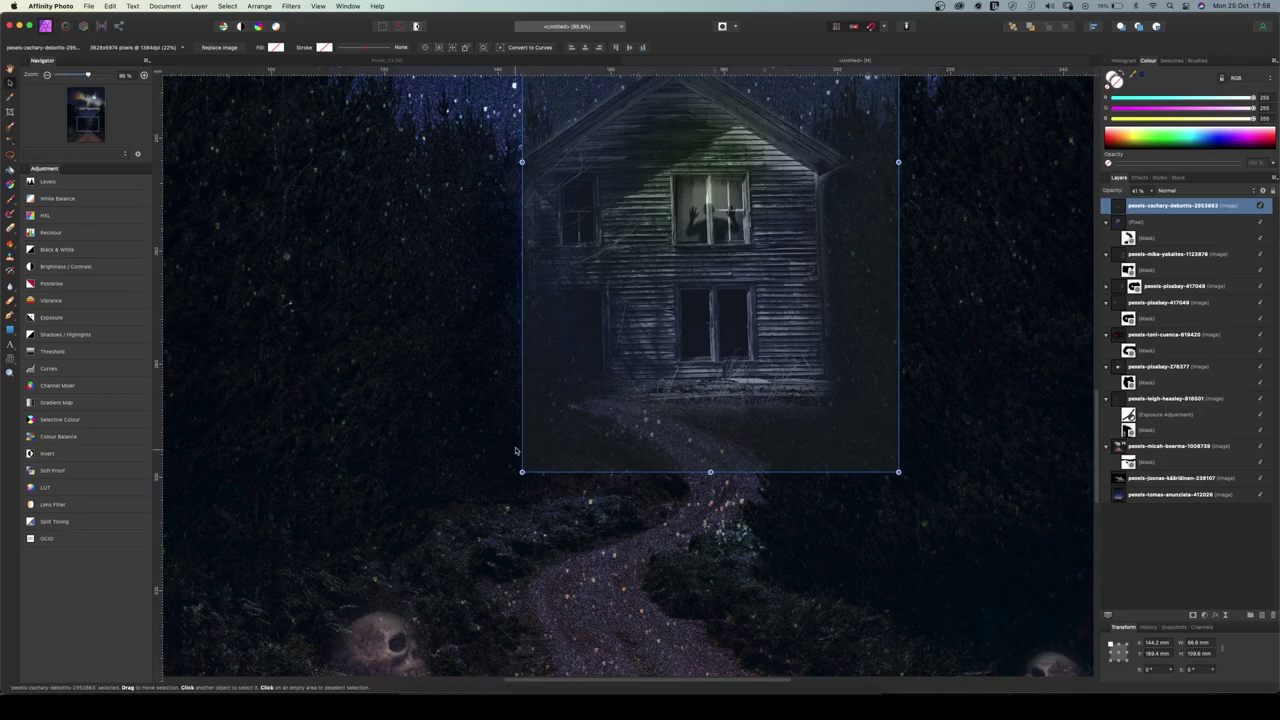
{"action": "left_click_drag", "start_coordinate": [518, 162], "coordinate": [505, 163]}
{"action": "left_click_drag", "start_coordinate": [721, 214], "coordinate": [727, 237]}
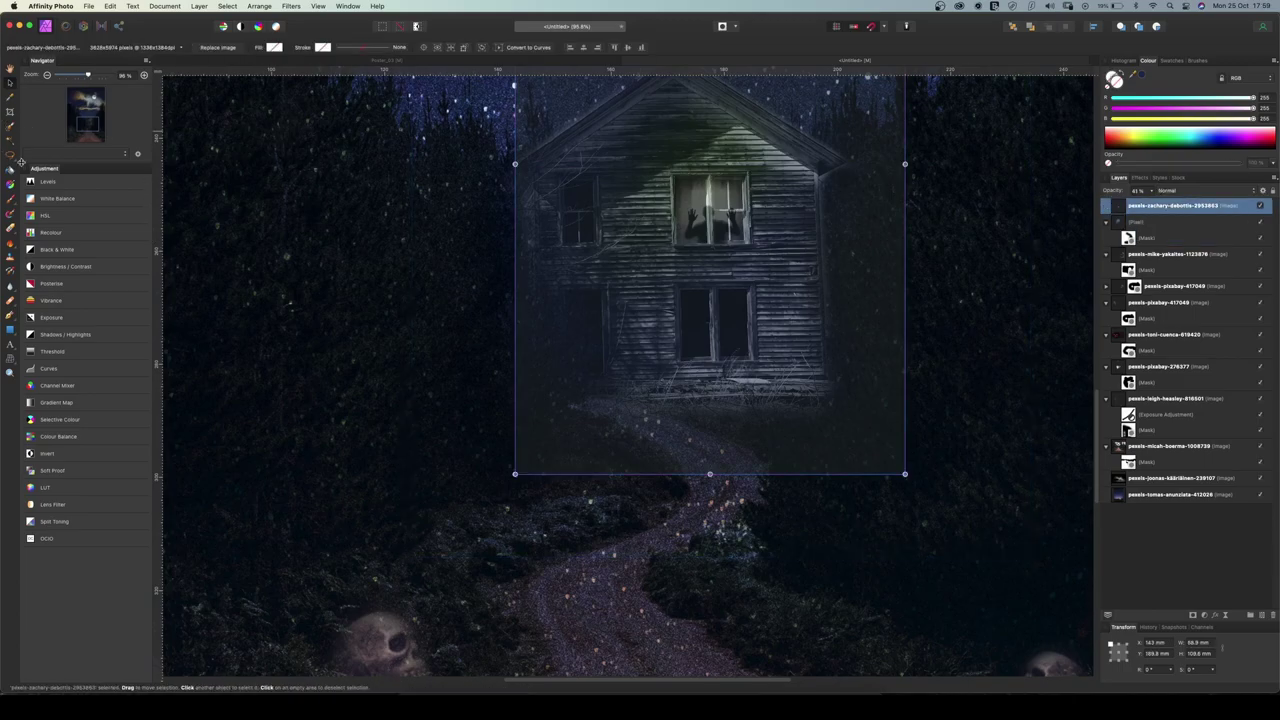
Draw a rectangular marquee around the upper-floor window, mask the silhouette photo to that selection, and deselect
{"action": "left_click", "coordinate": [10, 144]}
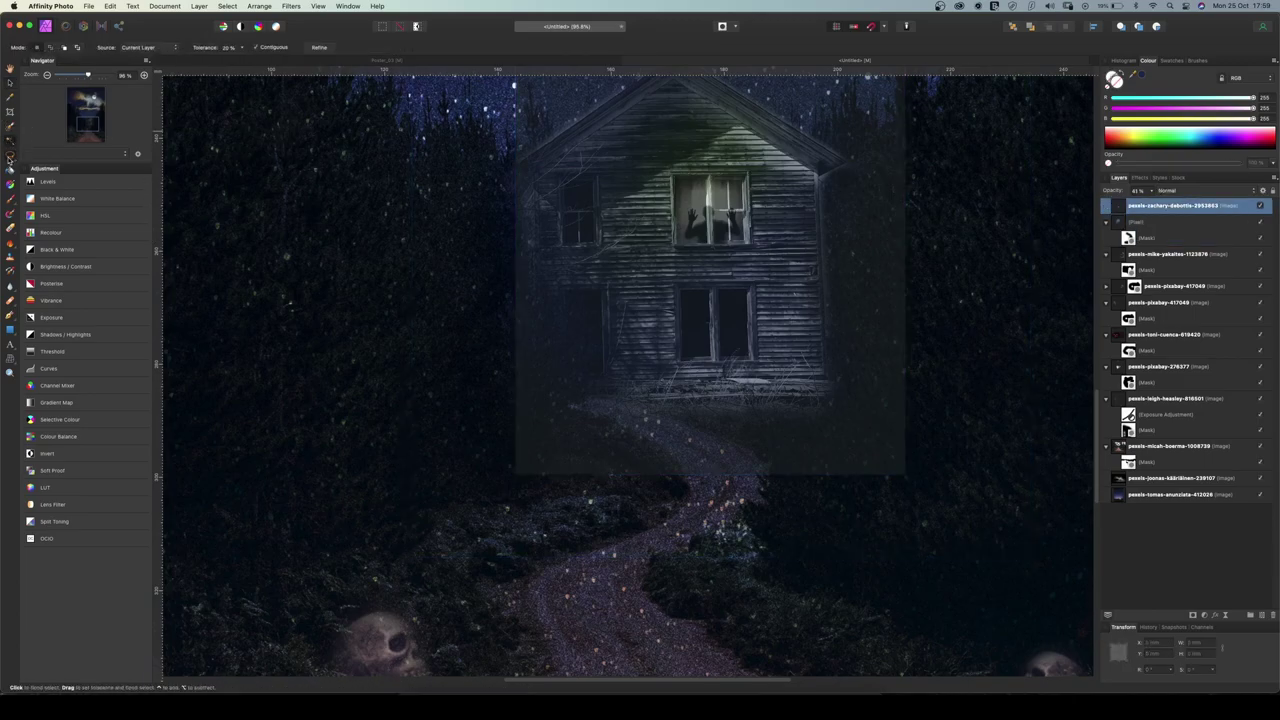
{"action": "left_click", "coordinate": [10, 156]}
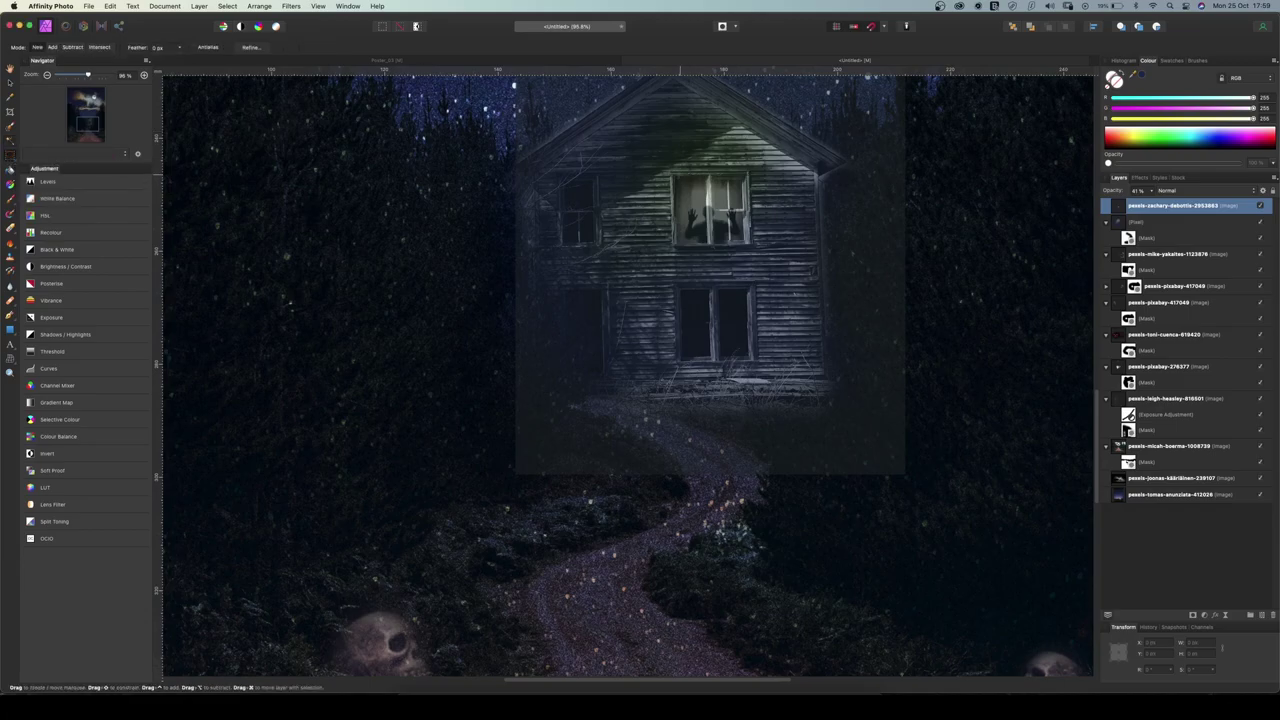
{"action": "left_click_drag", "start_coordinate": [673, 176], "coordinate": [745, 244]}
{"action": "left_click", "coordinate": [1192, 616]}
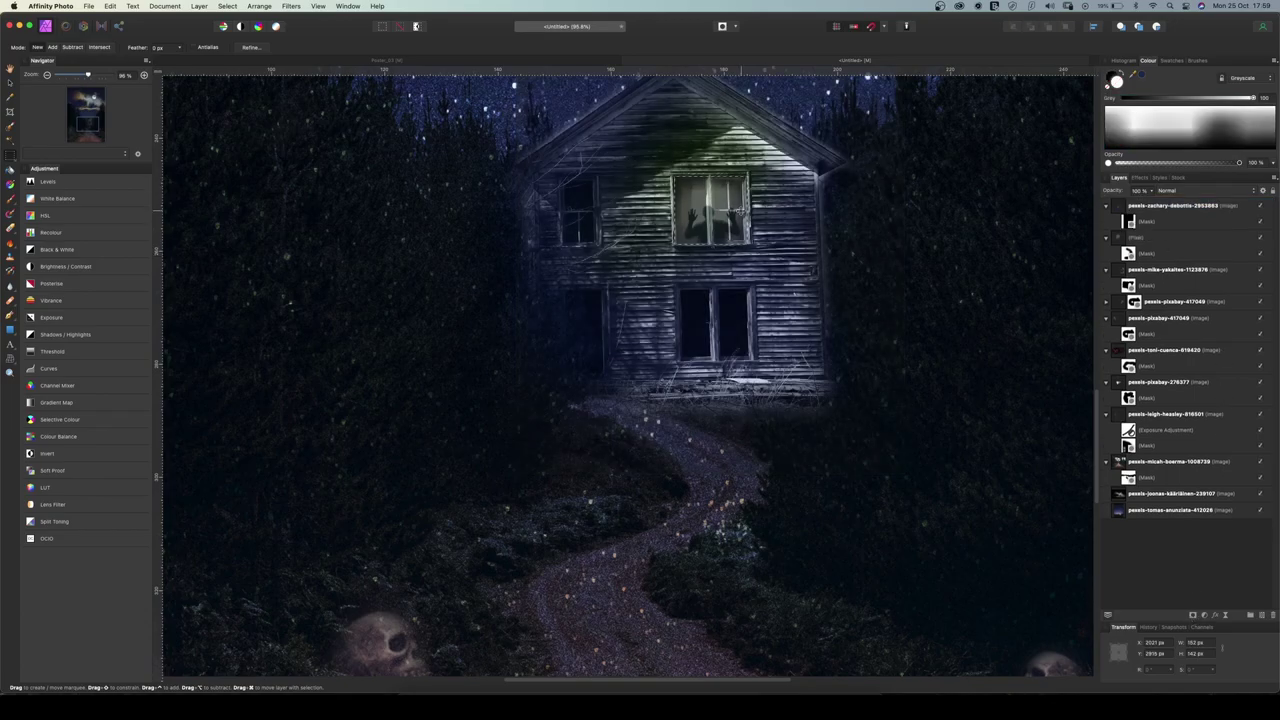
{"action": "key", "text": "super+d"}
Paint black on the silhouette photo's mask with a 9.6 px brush to uncover the thin glazing bars of the upper window's right-hand pane
{"action": "scroll", "coordinate": [717, 162], "scroll_direction": "up", "scroll_amount": 5}
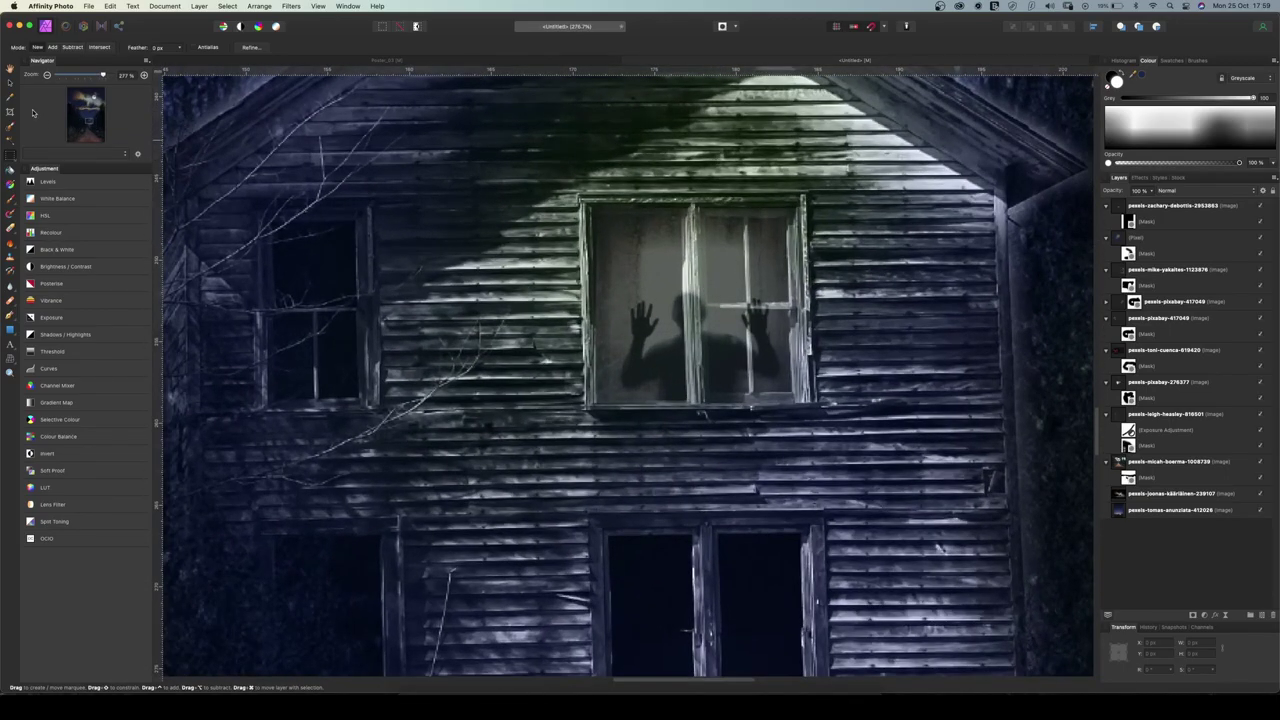
{"action": "left_click", "coordinate": [9, 83]}
{"action": "left_click", "coordinate": [635, 222]}
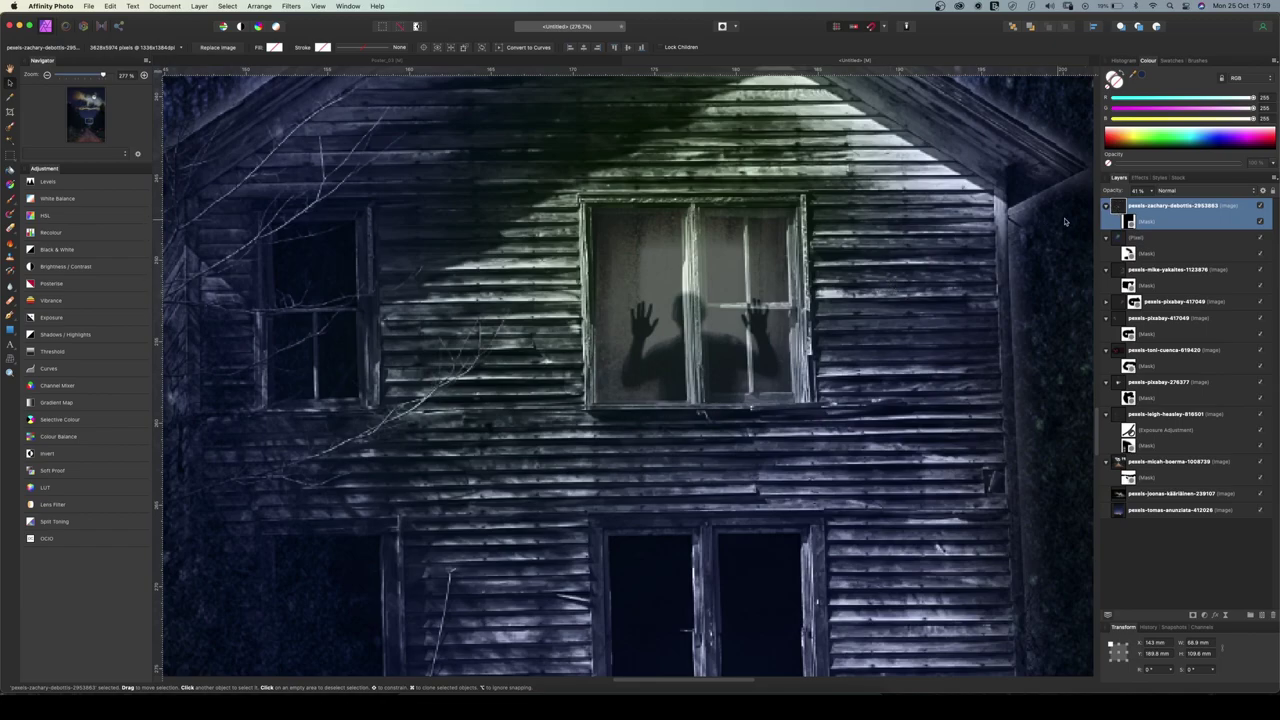
{"action": "left_click", "coordinate": [1121, 223]}
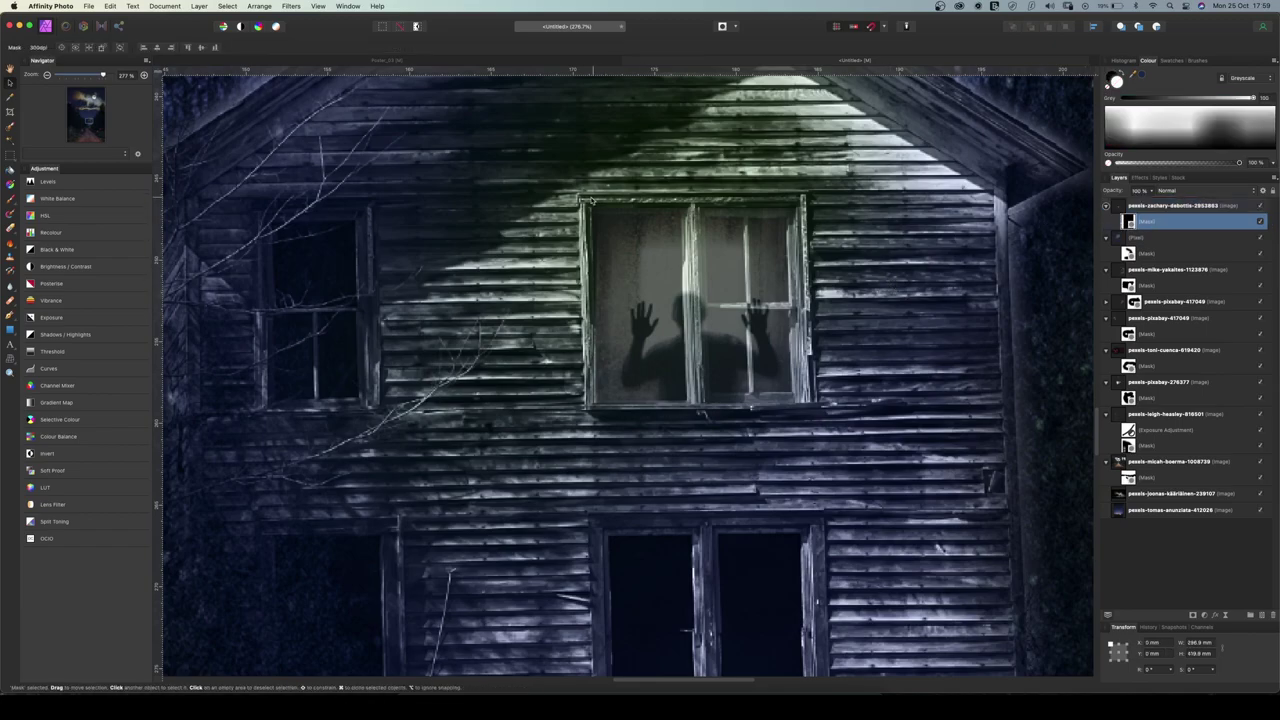
{"action": "left_click", "coordinate": [10, 212]}
{"action": "left_click", "coordinate": [722, 200]}
{"action": "key", "text": "bracketleft"}
{"action": "key", "text": "bracketleft"}
{"action": "key", "text": "bracketleft"}
{"action": "key", "text": "bracketleft"}
{"action": "key", "text": "bracketleft"}
{"action": "key", "text": "bracketleft"}
{"action": "key", "text": "bracketleft"}
{"action": "key", "text": "bracketleft"}
{"action": "key", "text": "bracketleft"}
{"action": "key", "text": "bracketleft"}
{"action": "key", "text": "bracketleft"}
{"action": "key", "text": "bracketleft"}
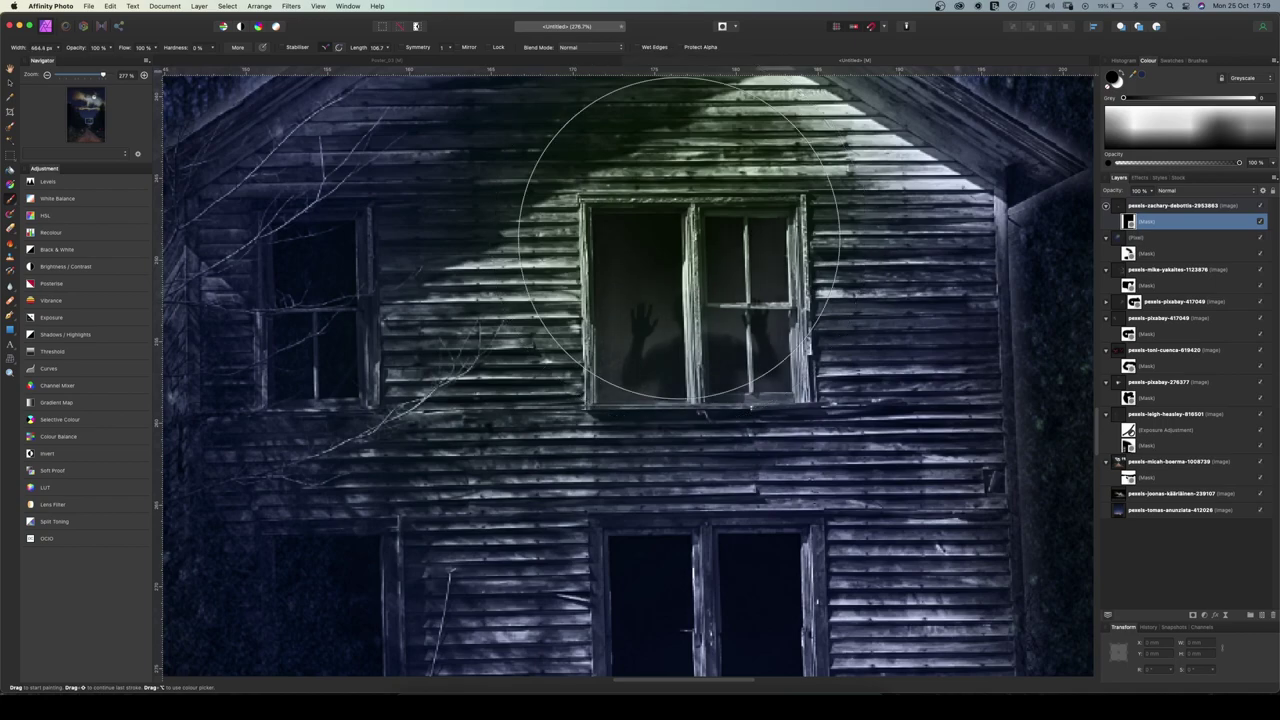
{"action": "key", "text": "bracketleft"}
{"action": "key", "text": "bracketleft"}
{"action": "key", "text": "bracketleft"}
{"action": "key", "text": "bracketleft"}
{"action": "key", "text": "bracketleft"}
{"action": "key", "text": "bracketleft"}
{"action": "key", "text": "bracketleft"}
{"action": "key", "text": "bracketleft"}
{"action": "key", "text": "bracketleft"}
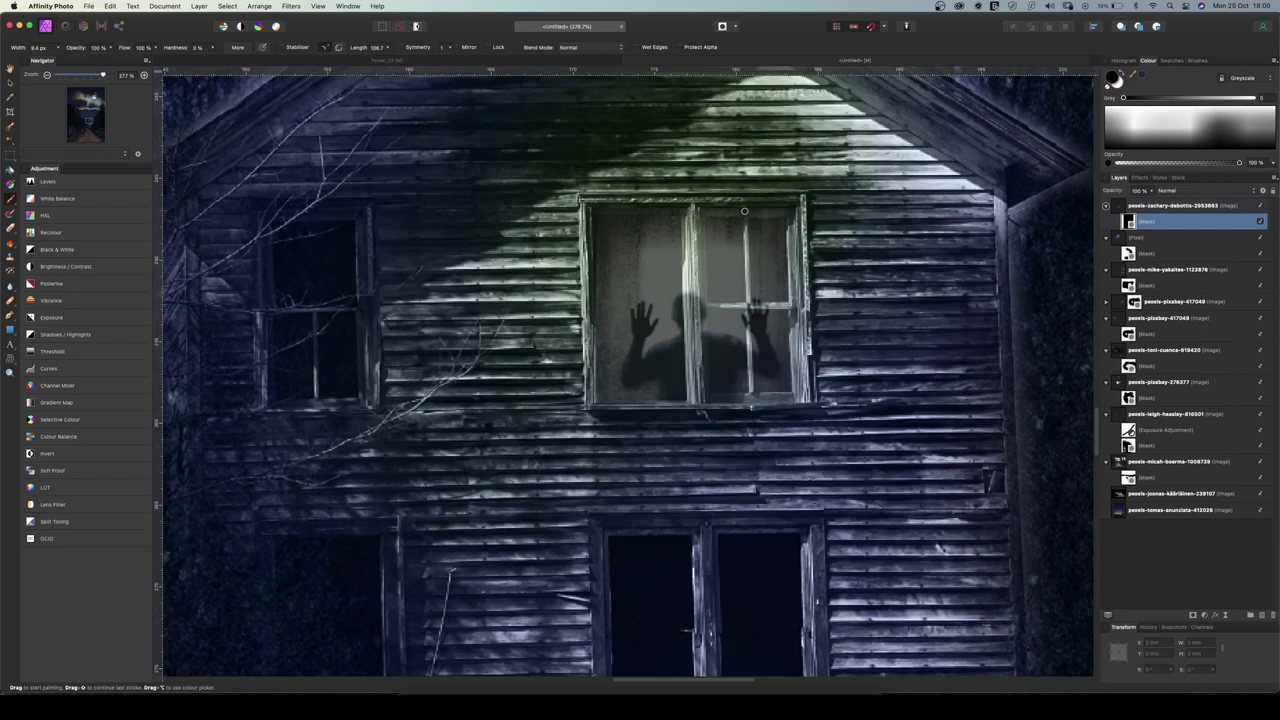
{"action": "left_click", "coordinate": [754, 405], "text": "shift"}
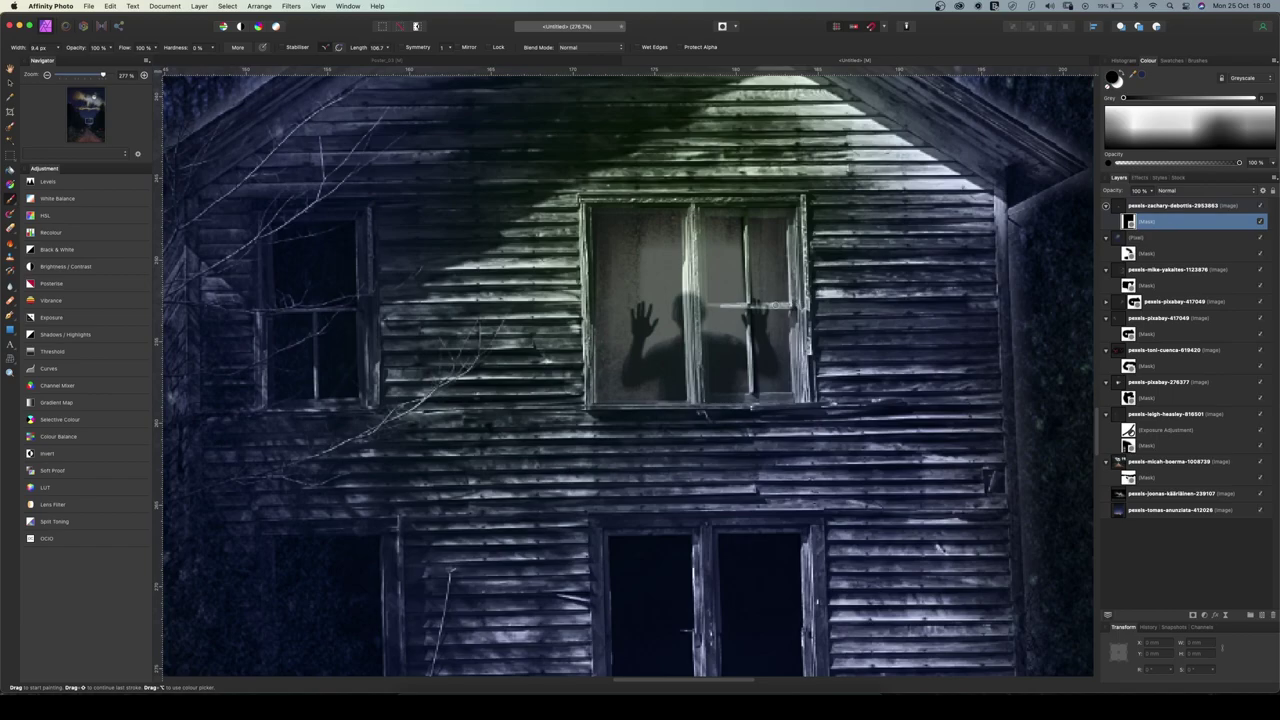
{"action": "left_click_drag", "start_coordinate": [690, 305], "coordinate": [790, 306]}
Paint black on the mask with a 21.7 px brush to uncover the window's central post and outer frame
{"action": "left_click", "coordinate": [702, 411], "text": "shift"}
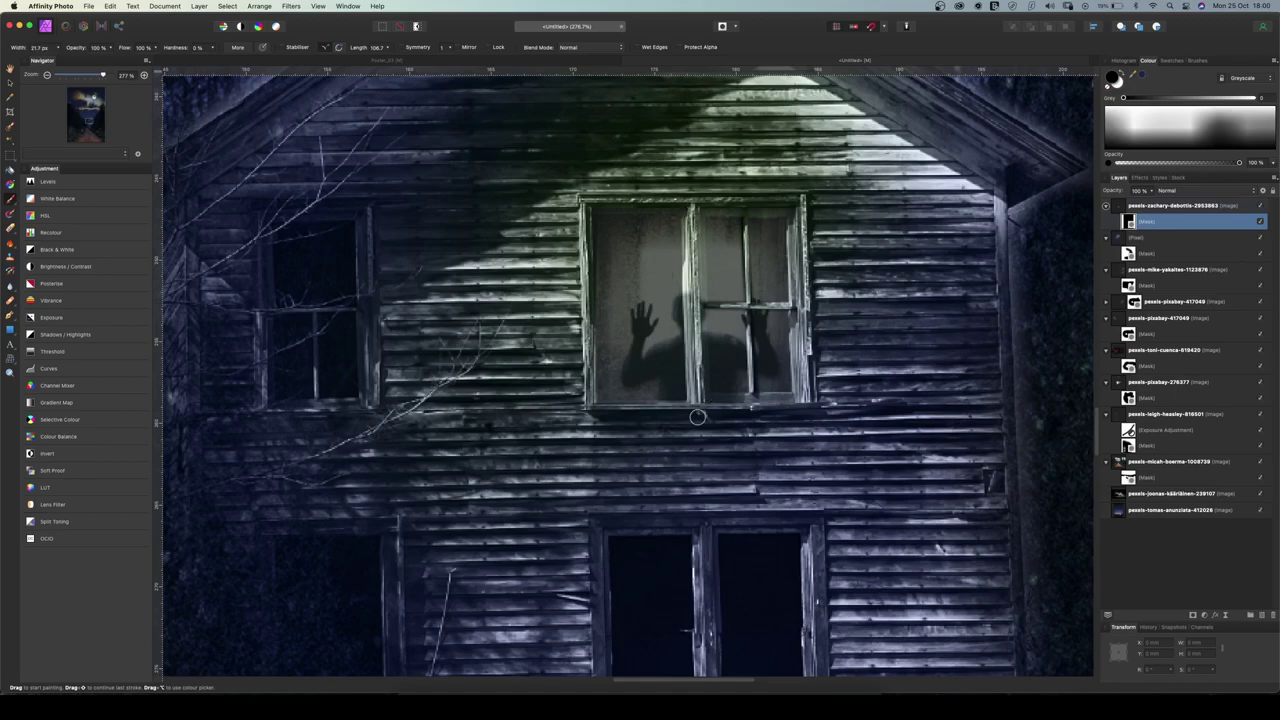
{"action": "left_click", "coordinate": [699, 411], "text": "shift"}
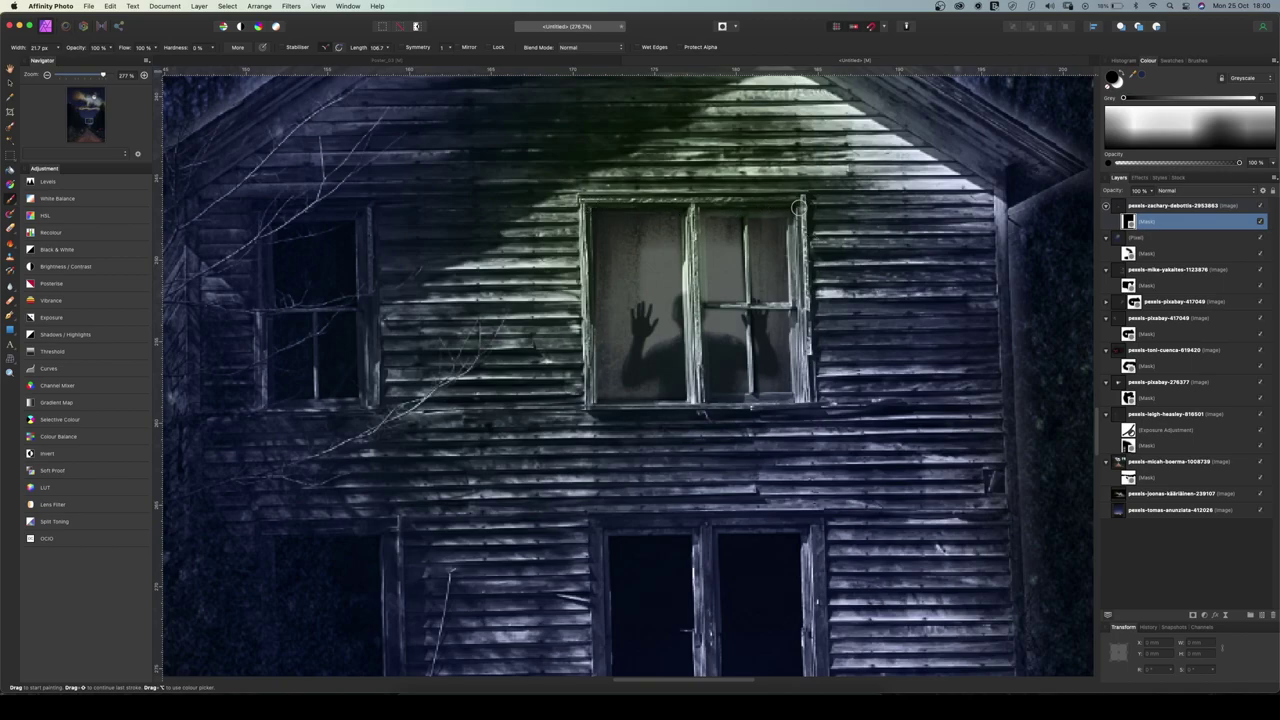
{"action": "left_click", "coordinate": [803, 398], "text": "shift"}
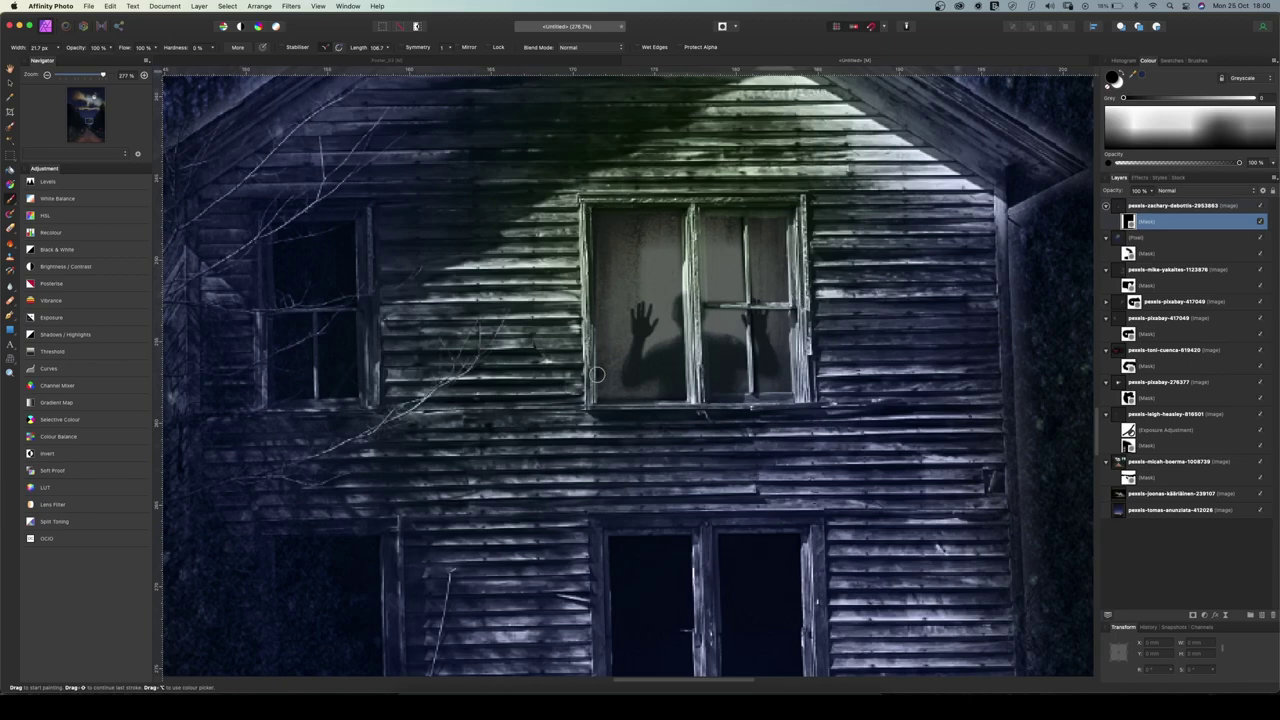
{"action": "left_click", "coordinate": [593, 409], "text": "shift"}
Add an Exposure adjustment nested inside the silhouette photo layer and raise its exposure moderately to brighten the window
{"action": "left_click", "coordinate": [1117, 206]}
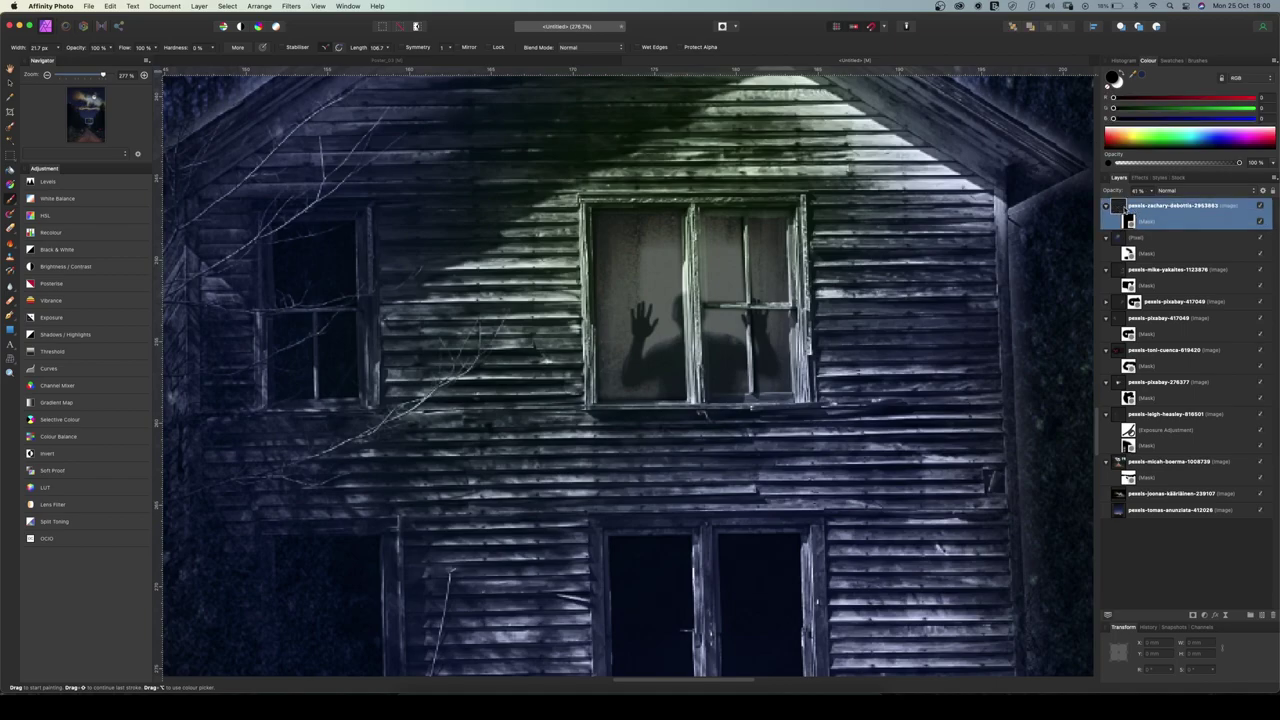
{"action": "left_click", "coordinate": [166, 6]}
{"action": "mouse_move", "coordinate": [130, 6]}
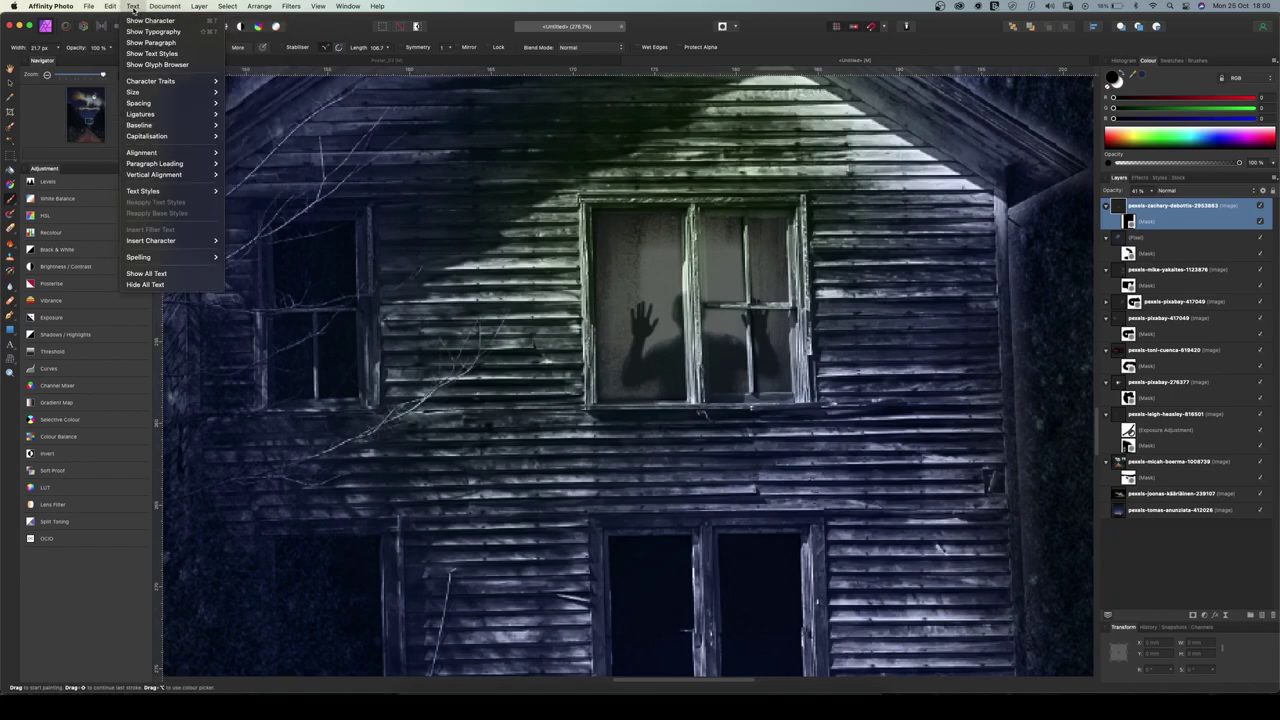
{"action": "mouse_move", "coordinate": [198, 7]}
{"action": "mouse_move", "coordinate": [290, 147]}
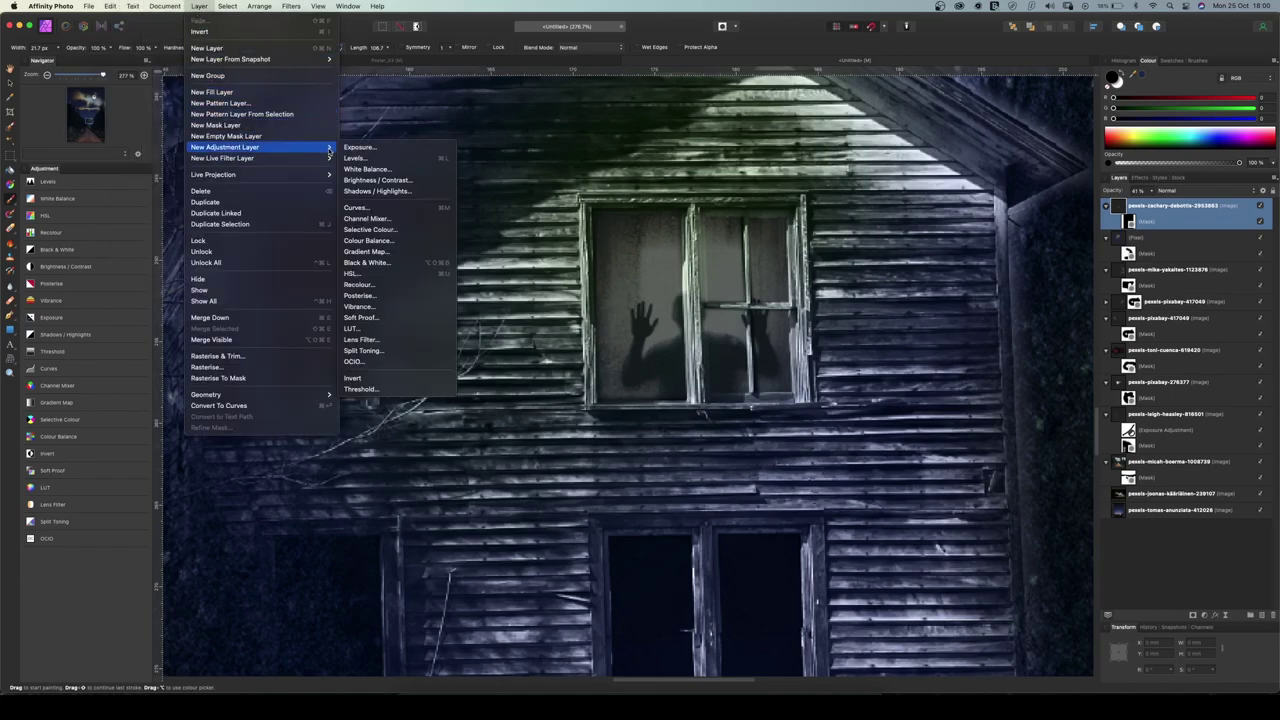
{"action": "left_click", "coordinate": [384, 149]}
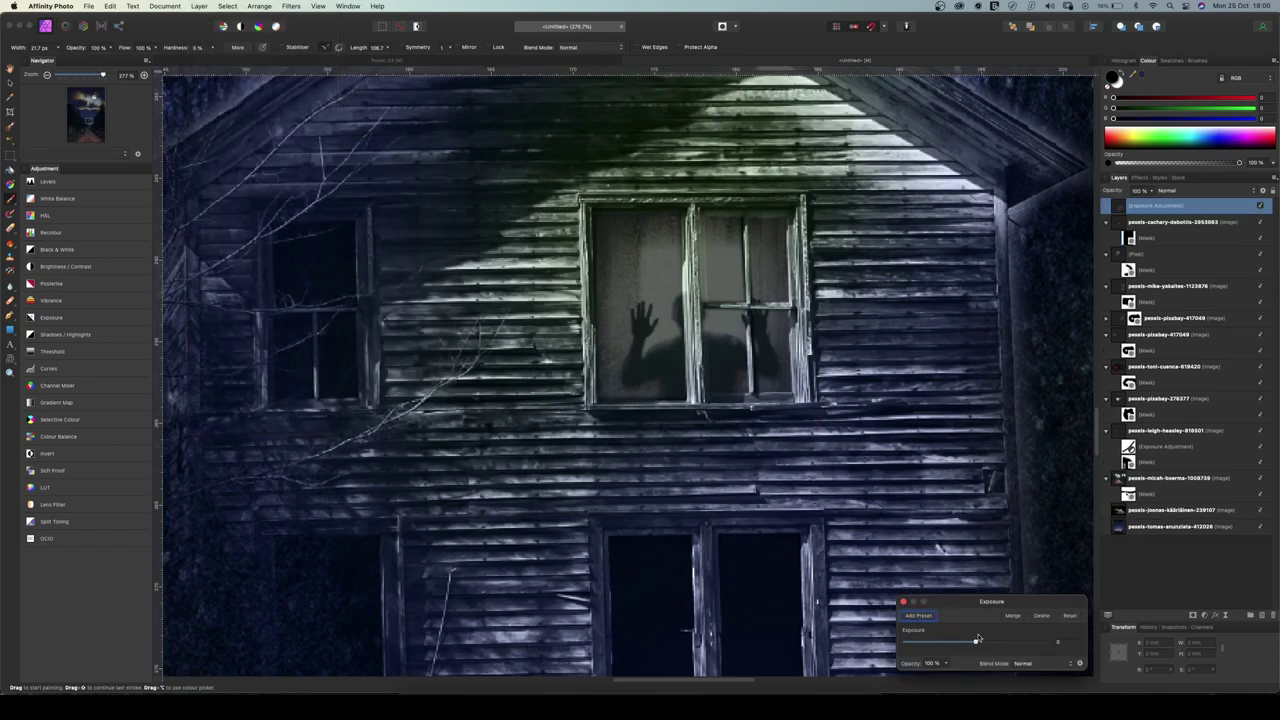
{"action": "left_click_drag", "start_coordinate": [978, 643], "coordinate": [1001, 646]}
{"action": "left_click_drag", "start_coordinate": [1160, 208], "coordinate": [1118, 232]}
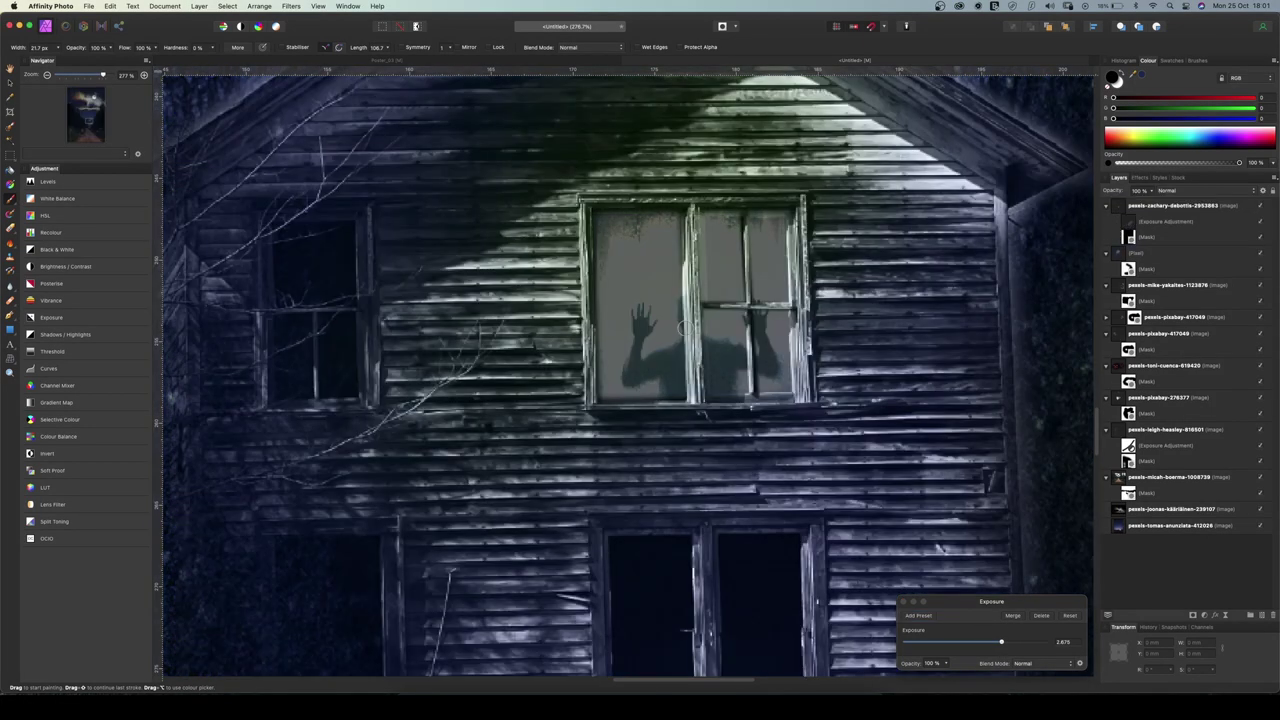
{"action": "left_click", "coordinate": [1133, 224]}
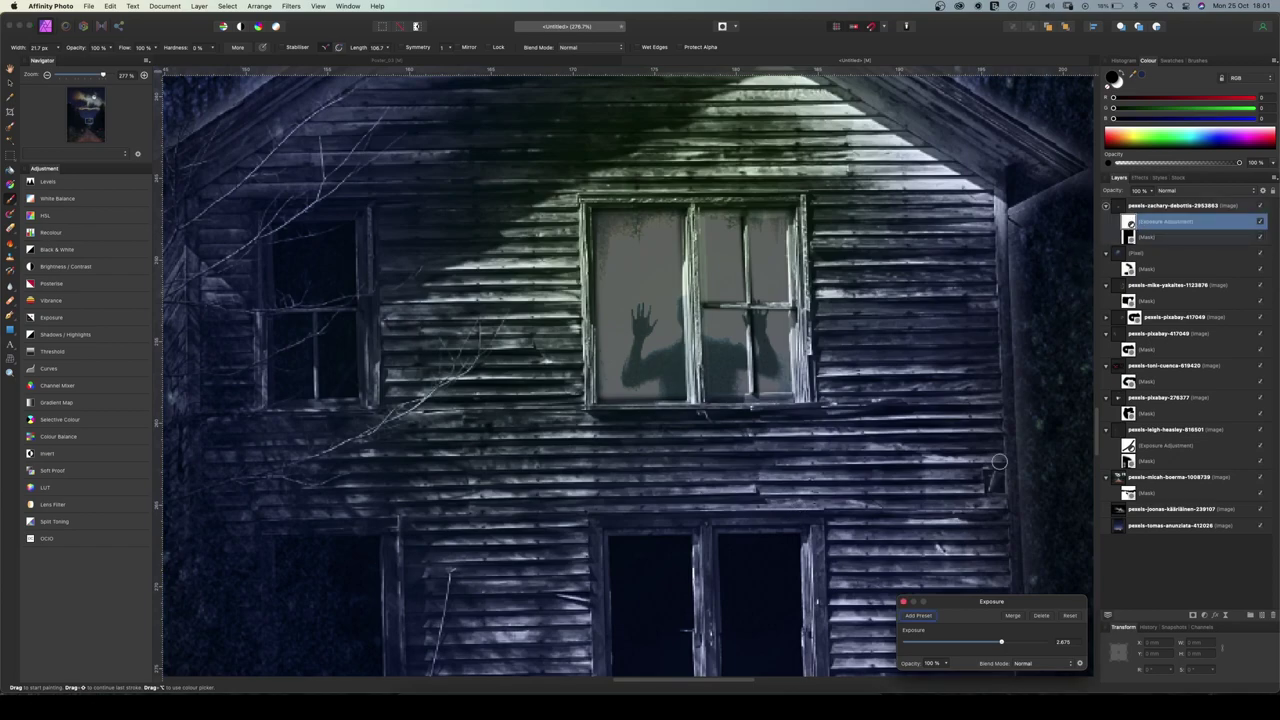
{"action": "mouse_move", "coordinate": [1001, 642]}
{"action": "left_mouse_down"}
{"action": "mouse_move", "coordinate": [972, 642]}
{"action": "mouse_move", "coordinate": [989, 641]}
{"action": "left_mouse_up"}
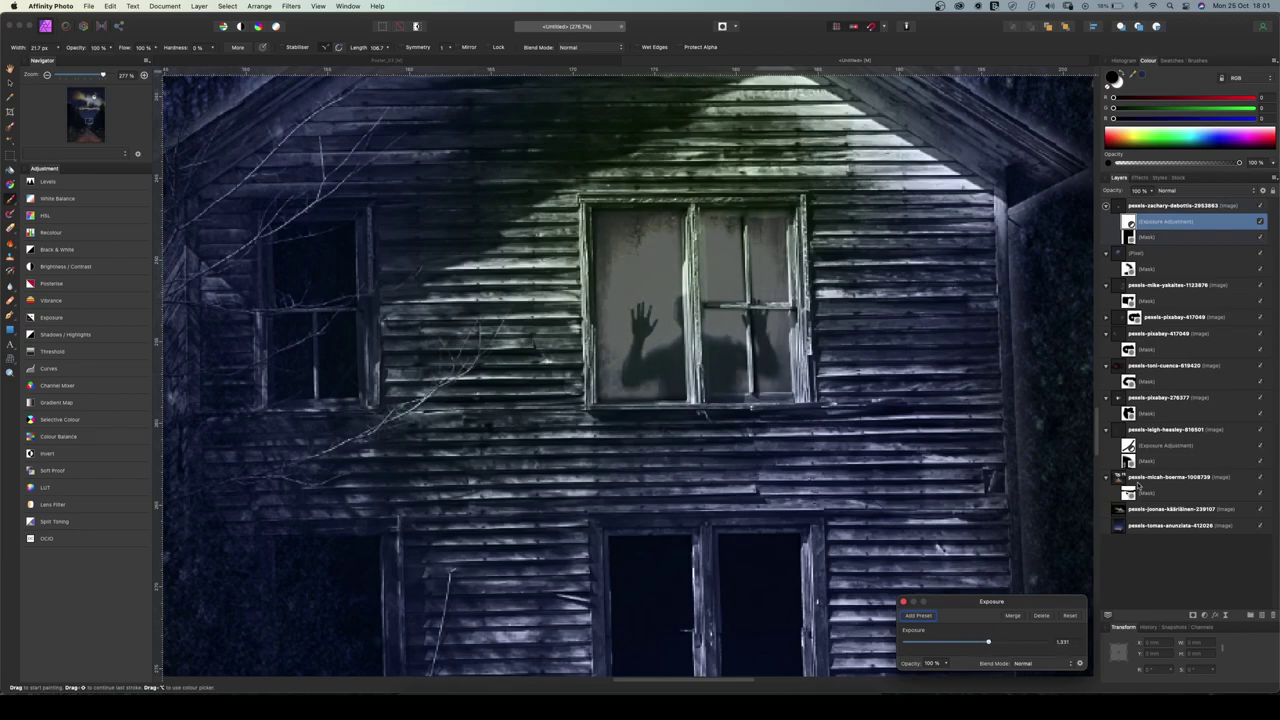
Add a new pixel layer above the silhouette photo and choose a pale yellow painting colour
{"action": "left_click", "coordinate": [1197, 206]}
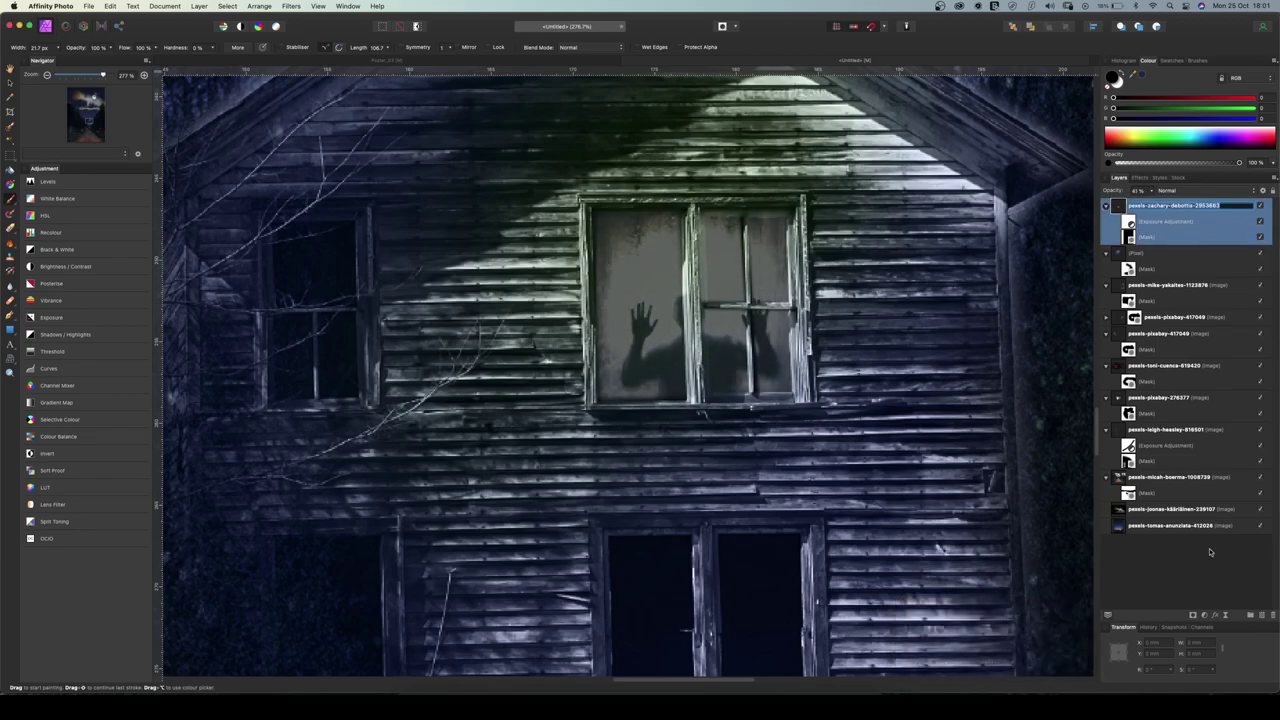
{"action": "left_click", "coordinate": [1262, 616]}
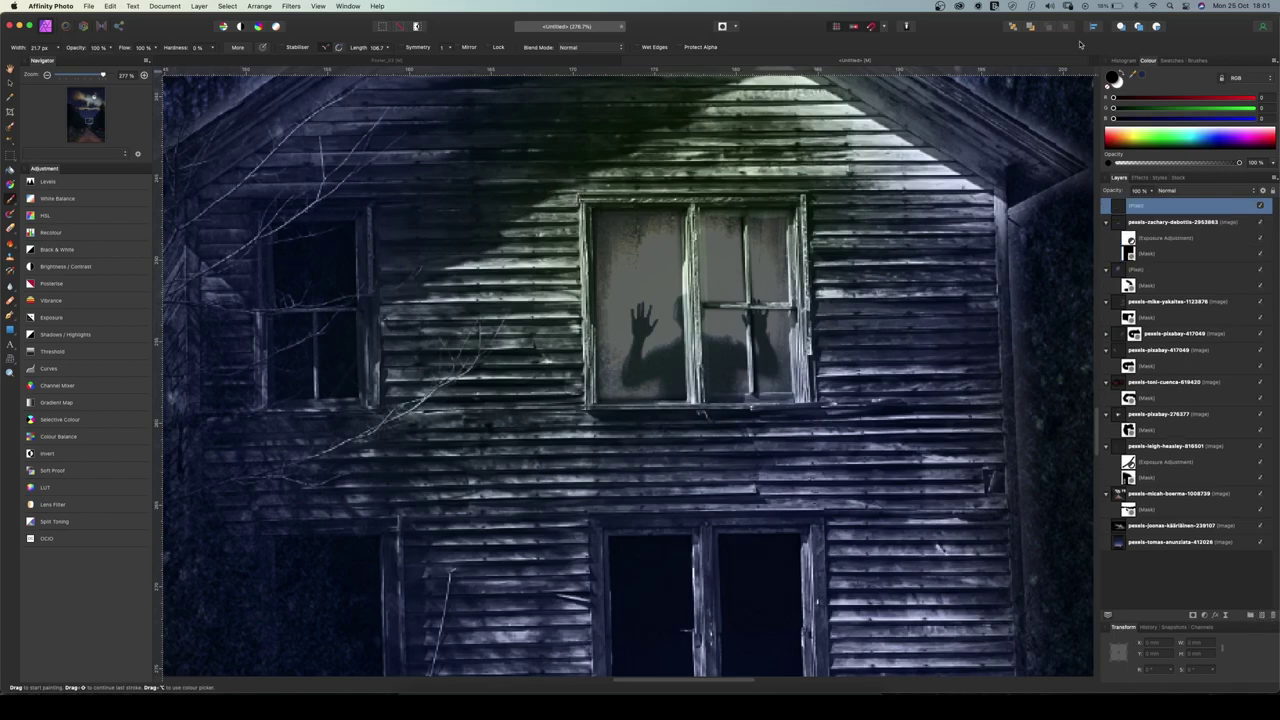
{"action": "mouse_move", "coordinate": [1133, 136]}
{"action": "left_mouse_down"}
{"action": "mouse_move", "coordinate": [1190, 132]}
{"action": "mouse_move", "coordinate": [1137, 130]}
{"action": "left_mouse_up"}
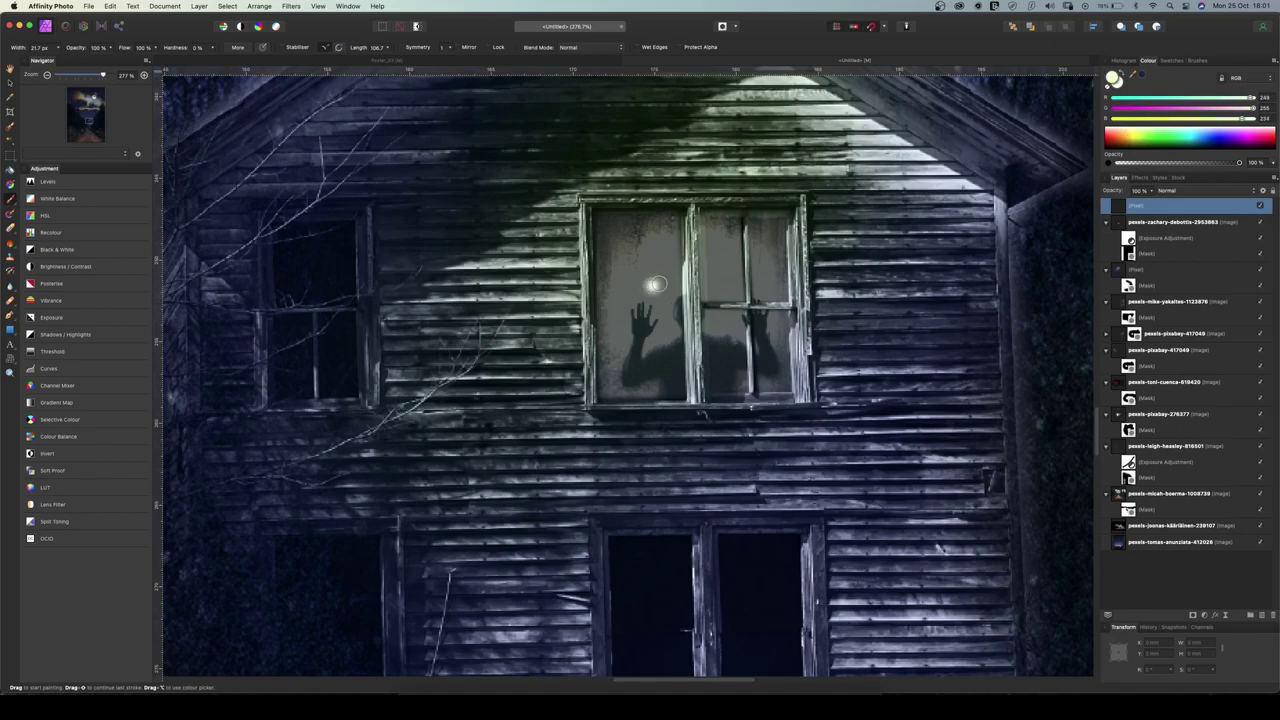
Paint a pale yellow band along all four sides of the upper-floor window with a soft 76.5 px brush
{"action": "key", "text": "bracketright"}
{"action": "key", "text": "bracketright"}
{"action": "key", "text": "bracketright"}
{"action": "key", "text": "bracketright"}
{"action": "key", "text": "bracketright"}
{"action": "key", "text": "bracketright"}
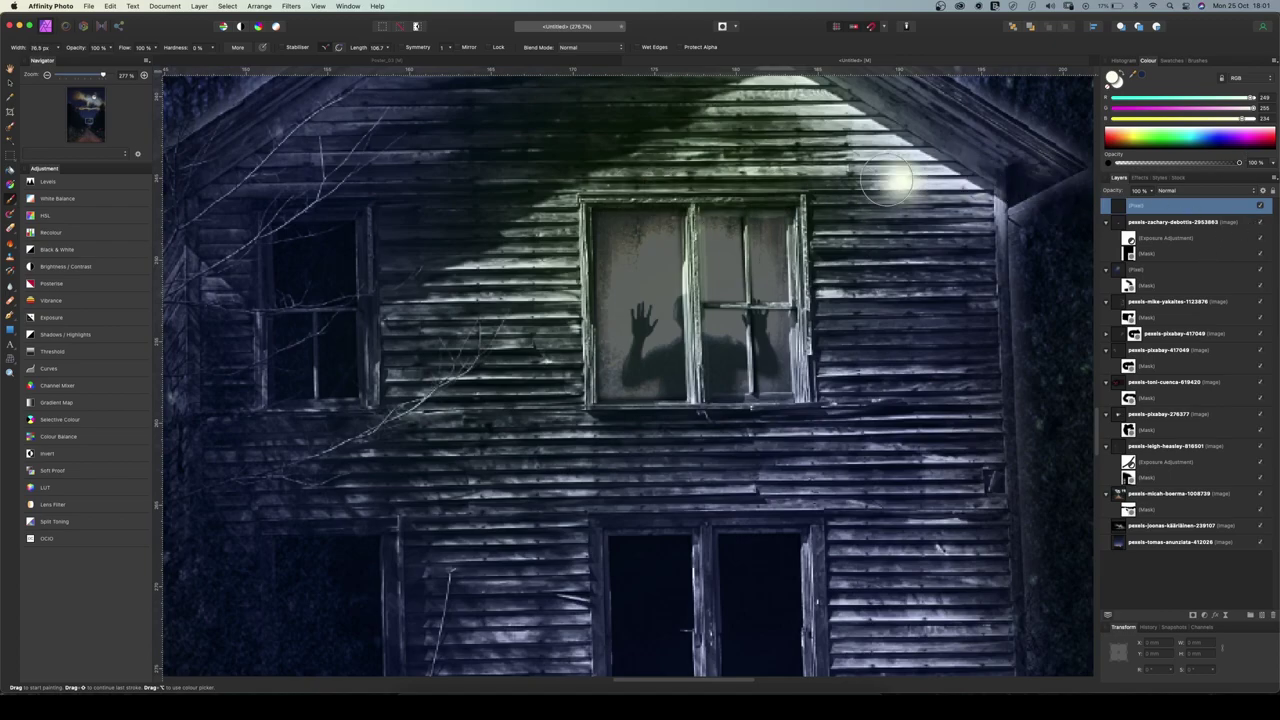
{"action": "left_click", "coordinate": [596, 196]}
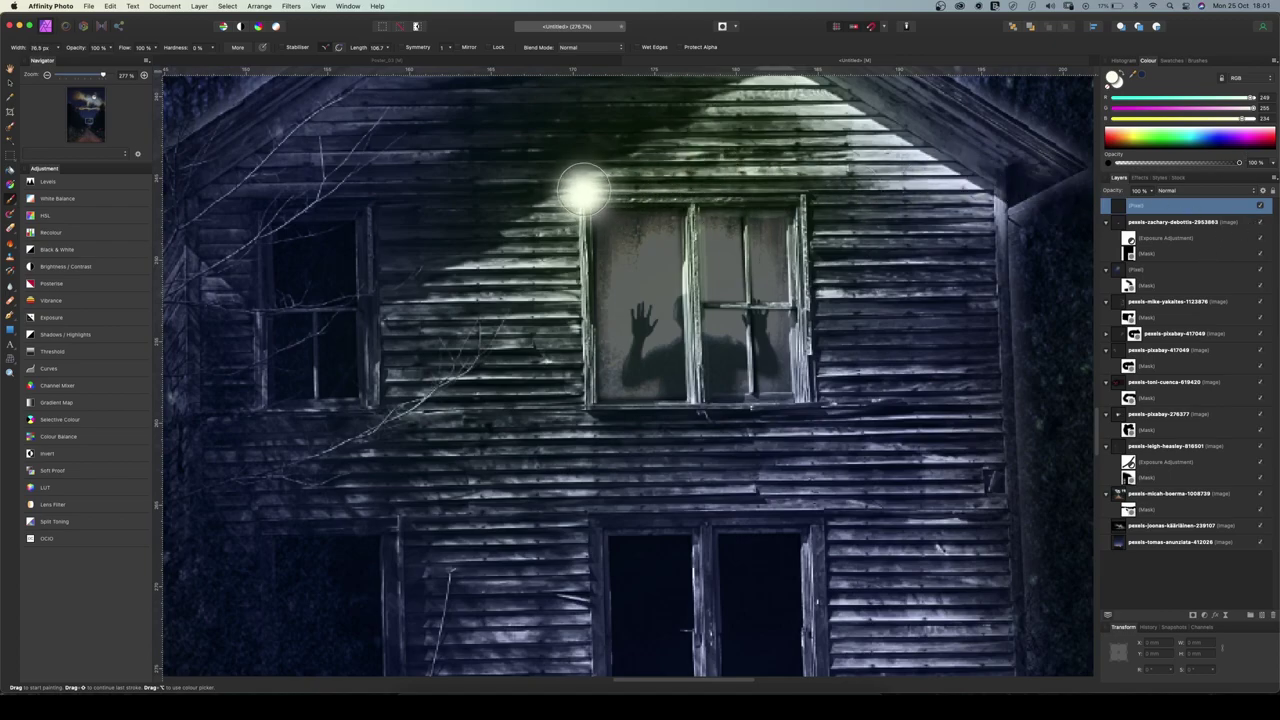
{"action": "left_click", "coordinate": [804, 187], "text": "shift"}
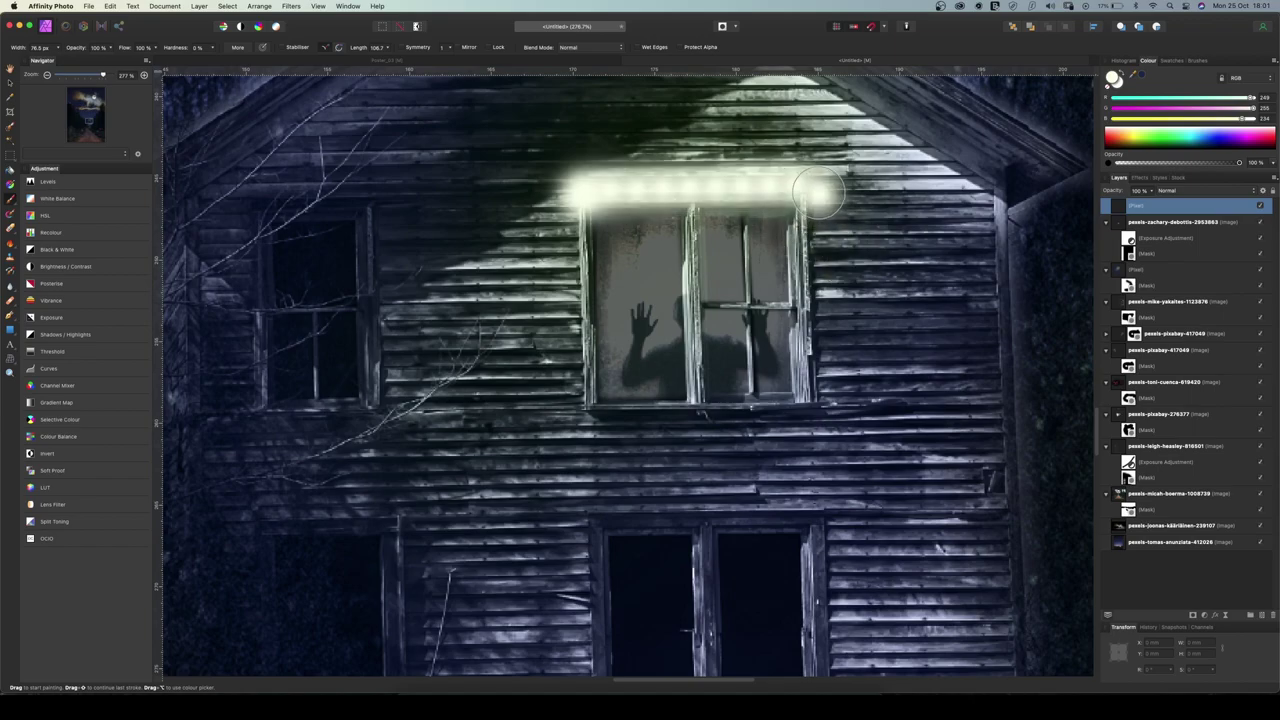
{"action": "left_click", "coordinate": [826, 404], "text": "shift"}
{"action": "left_click", "coordinate": [571, 195]}
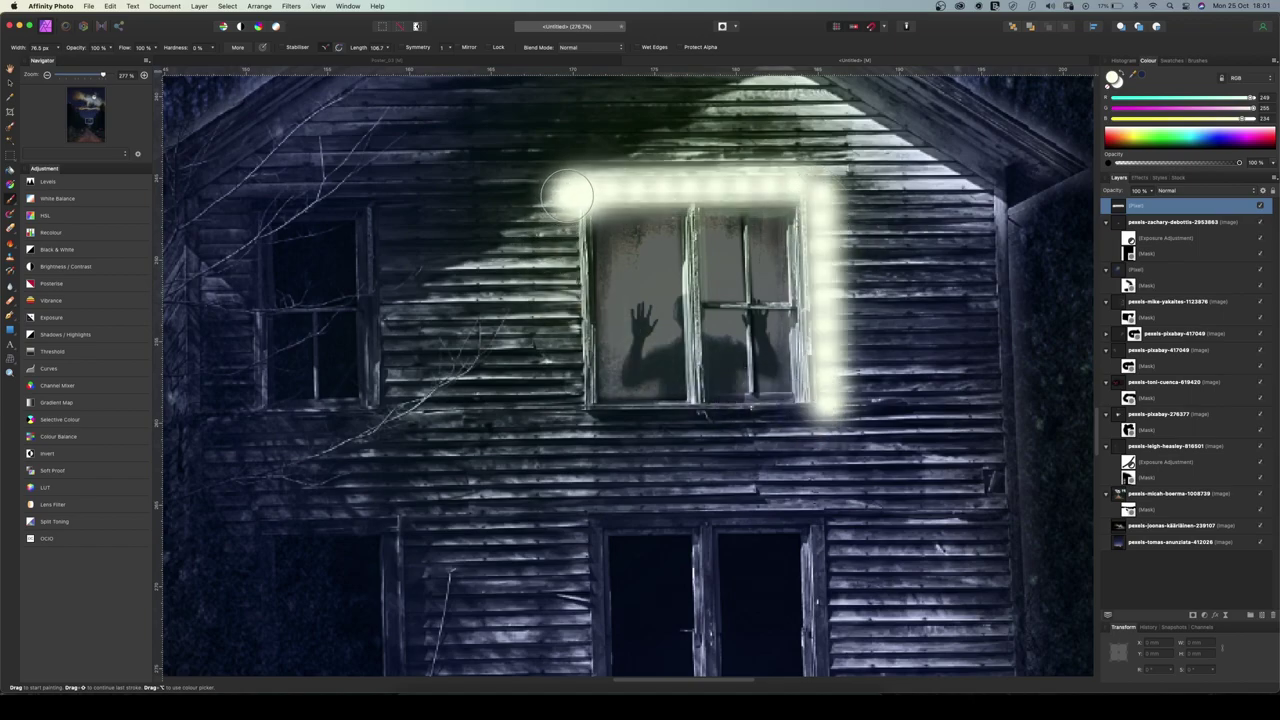
{"action": "left_click", "coordinate": [580, 408], "text": "shift"}
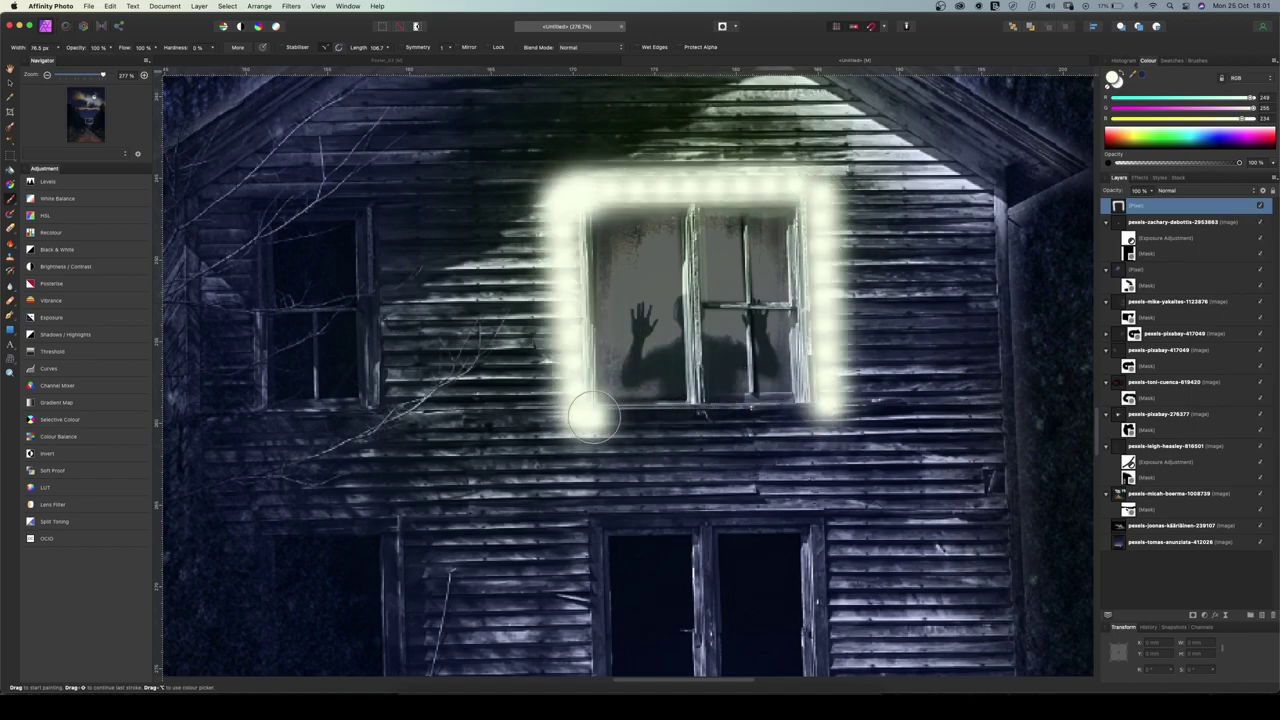
{"action": "left_click", "coordinate": [828, 412], "text": "shift"}
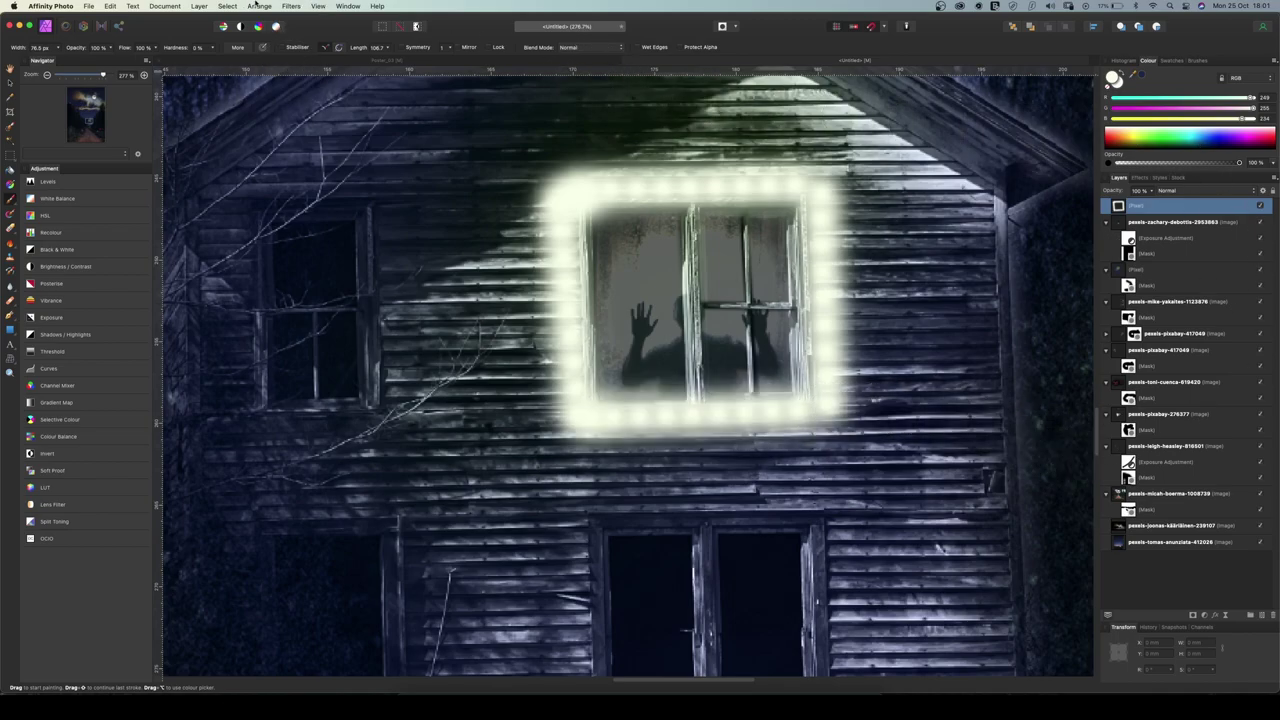
Apply a moderate Zoom Blur to the pale yellow band so it spreads as a soft glow around the window
{"action": "left_click", "coordinate": [291, 6]}
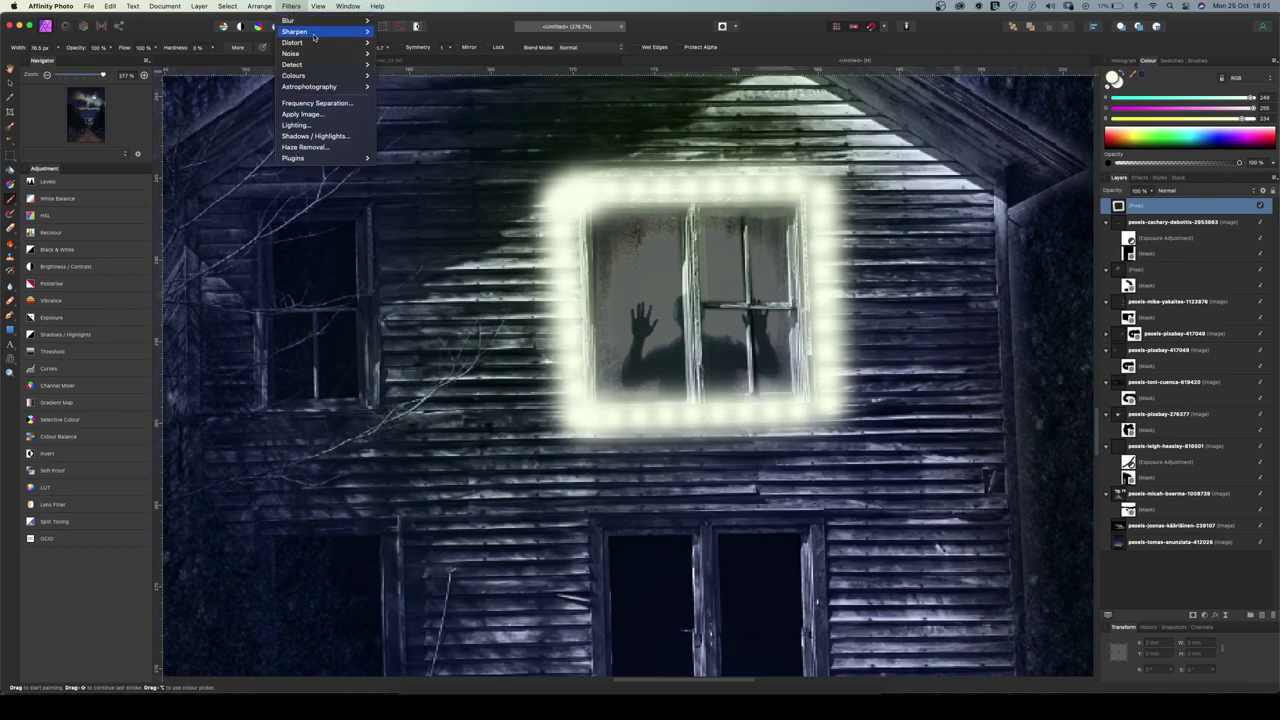
{"action": "mouse_move", "coordinate": [300, 20]}
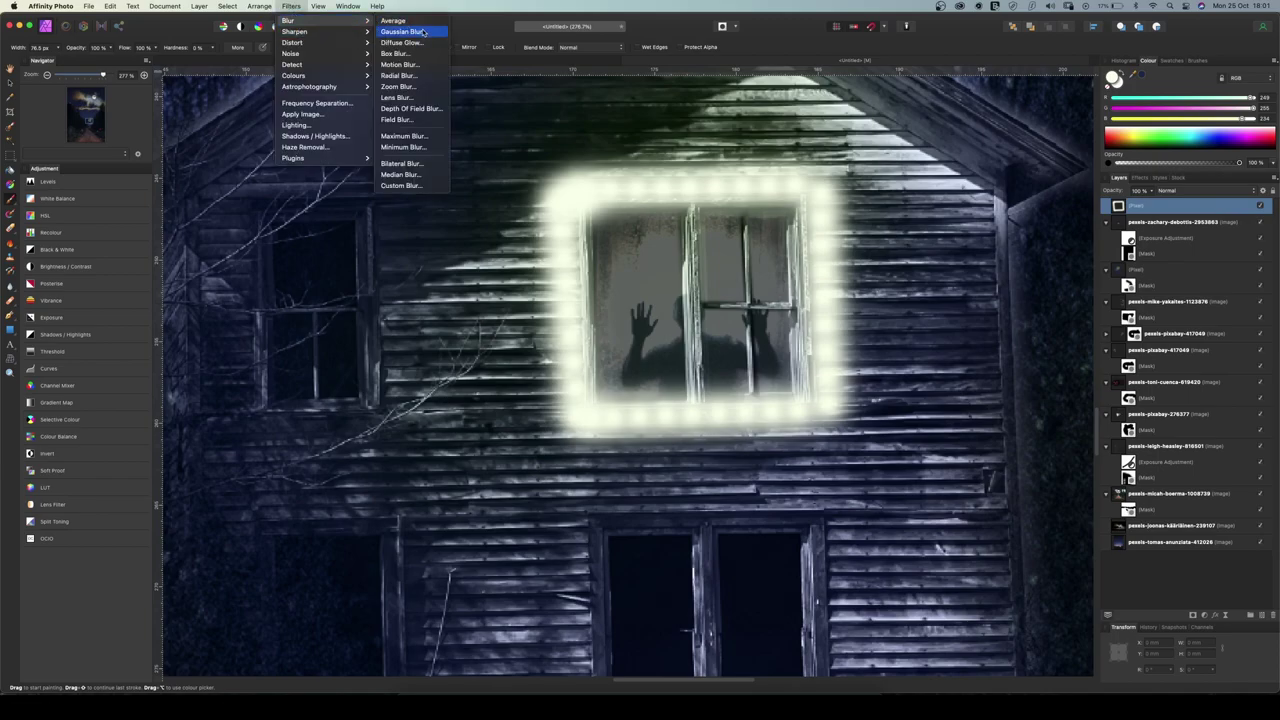
{"action": "left_click", "coordinate": [423, 90]}
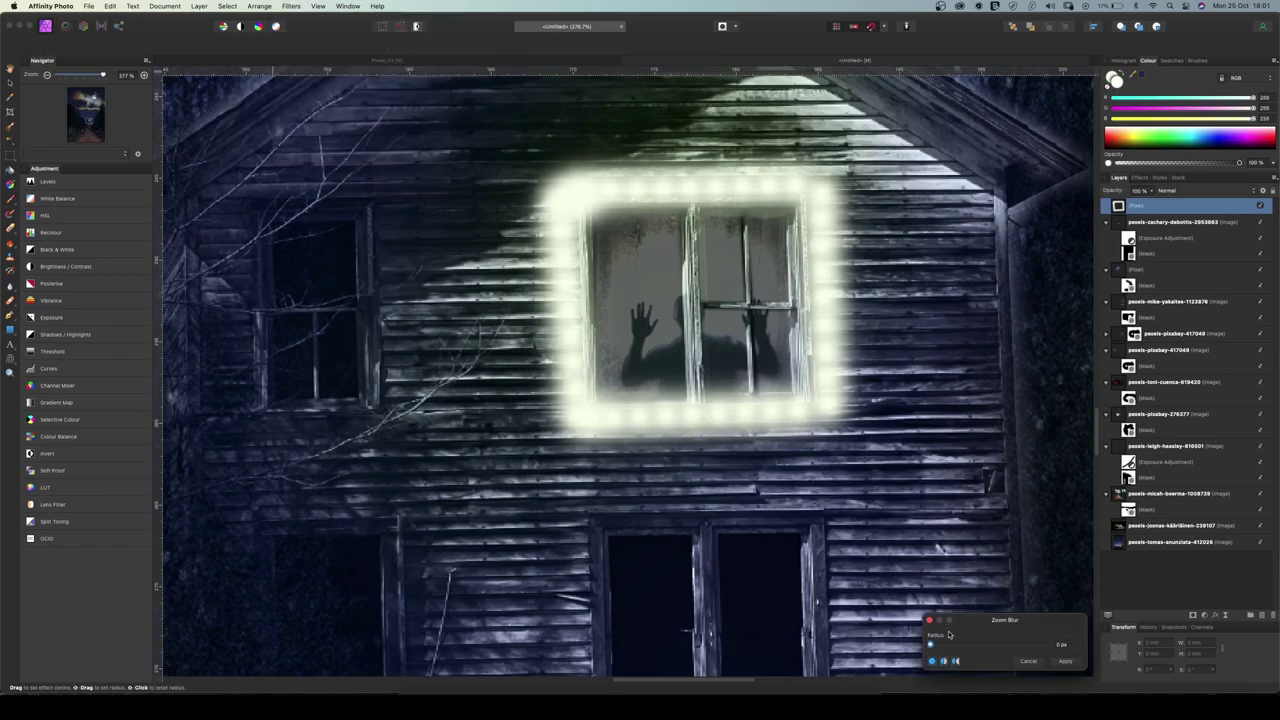
{"action": "left_click_drag", "start_coordinate": [939, 648], "coordinate": [1008, 645]}
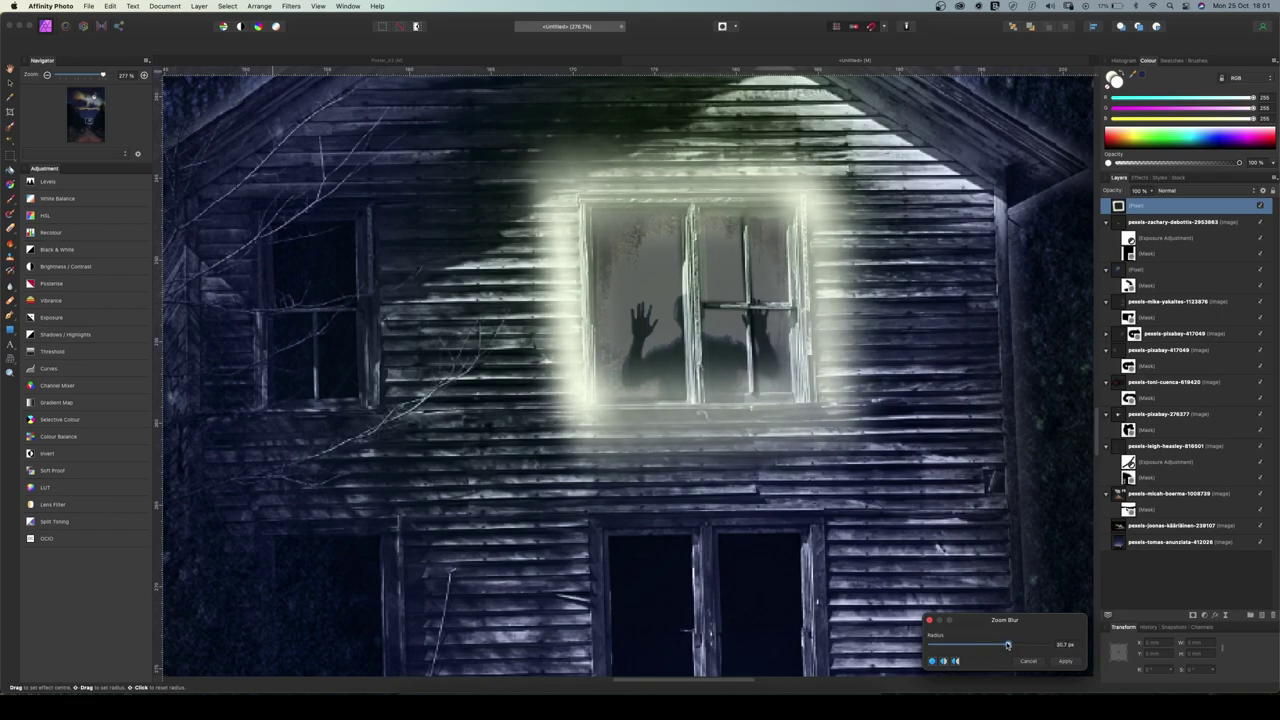
{"action": "left_click", "coordinate": [1066, 662]}
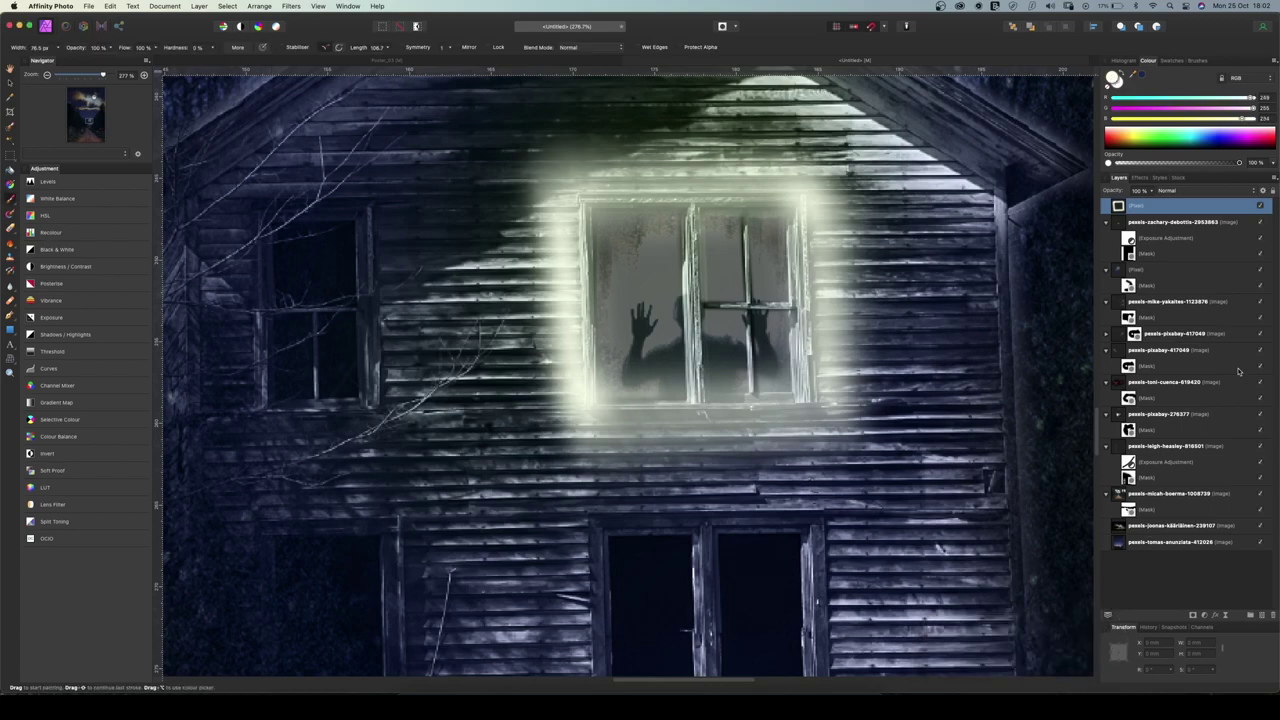
Set the glow layer's blend mode to Lighten and reduce its opacity to 31%
{"action": "left_click", "coordinate": [1196, 192]}
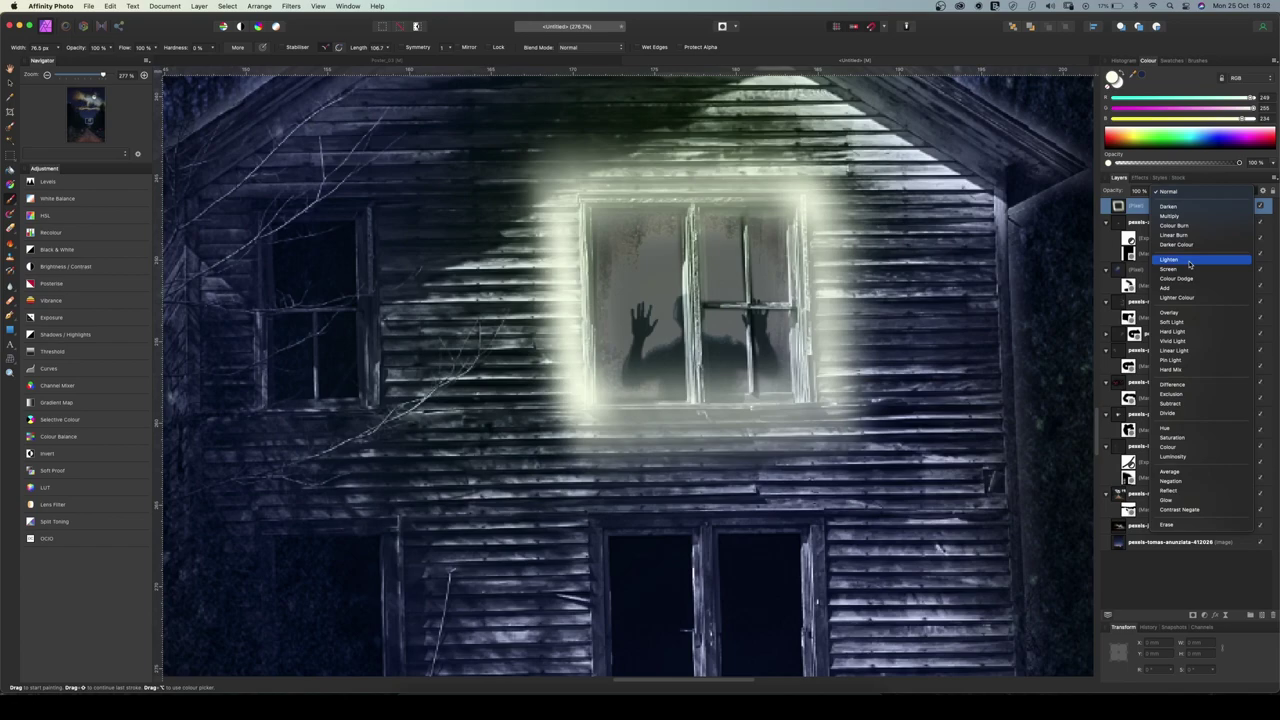
{"action": "left_click", "coordinate": [1187, 262]}
{"action": "left_click_drag", "start_coordinate": [1146, 192], "coordinate": [1093, 208]}
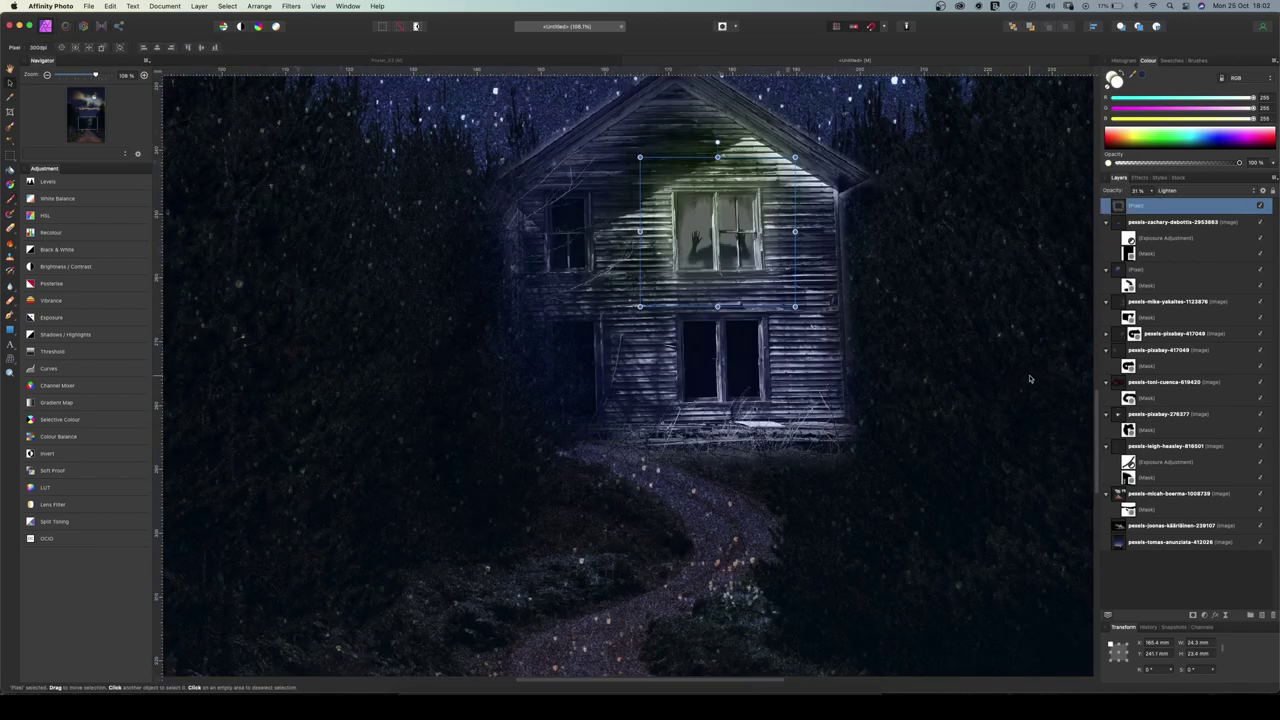
Review the window glow within the whole poster composition, and deselect the glow layer
{"action": "left_click_drag", "start_coordinate": [719, 484], "coordinate": [709, 431]}
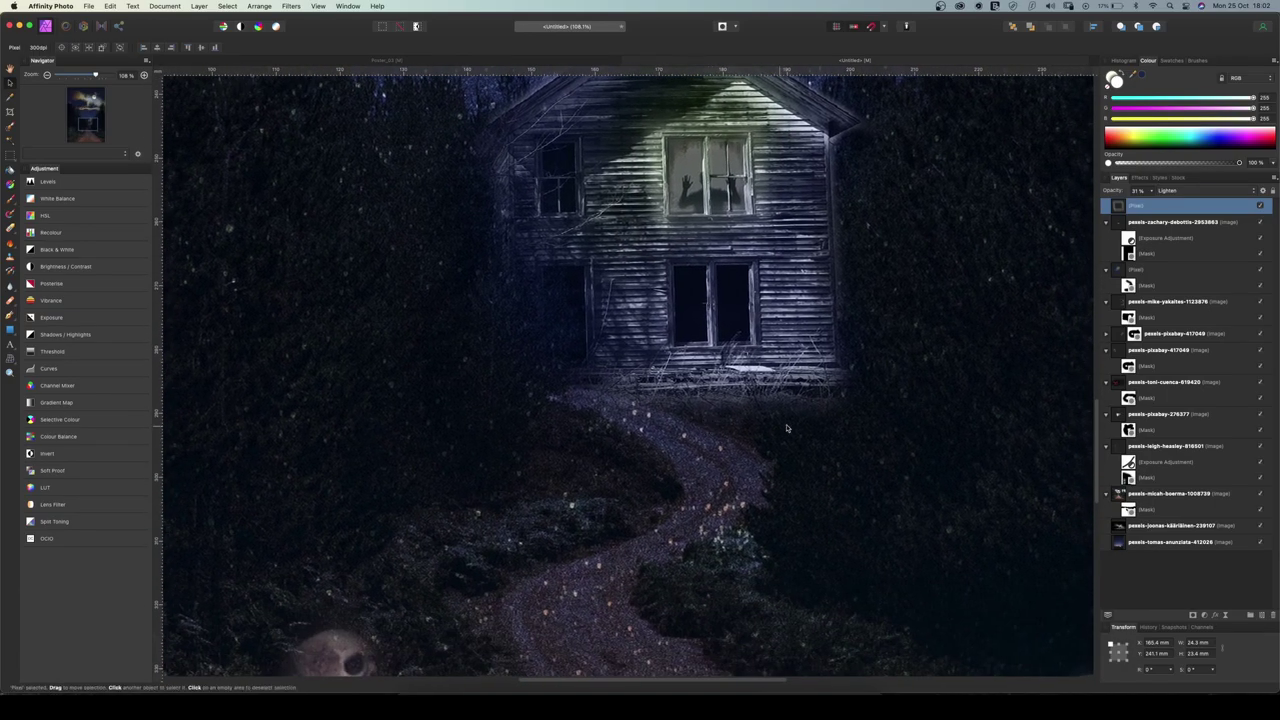
{"action": "scroll", "coordinate": [763, 360], "scroll_direction": "down", "scroll_amount": 4}
{"action": "scroll", "coordinate": [762, 362], "scroll_direction": "down", "scroll_amount": 2}
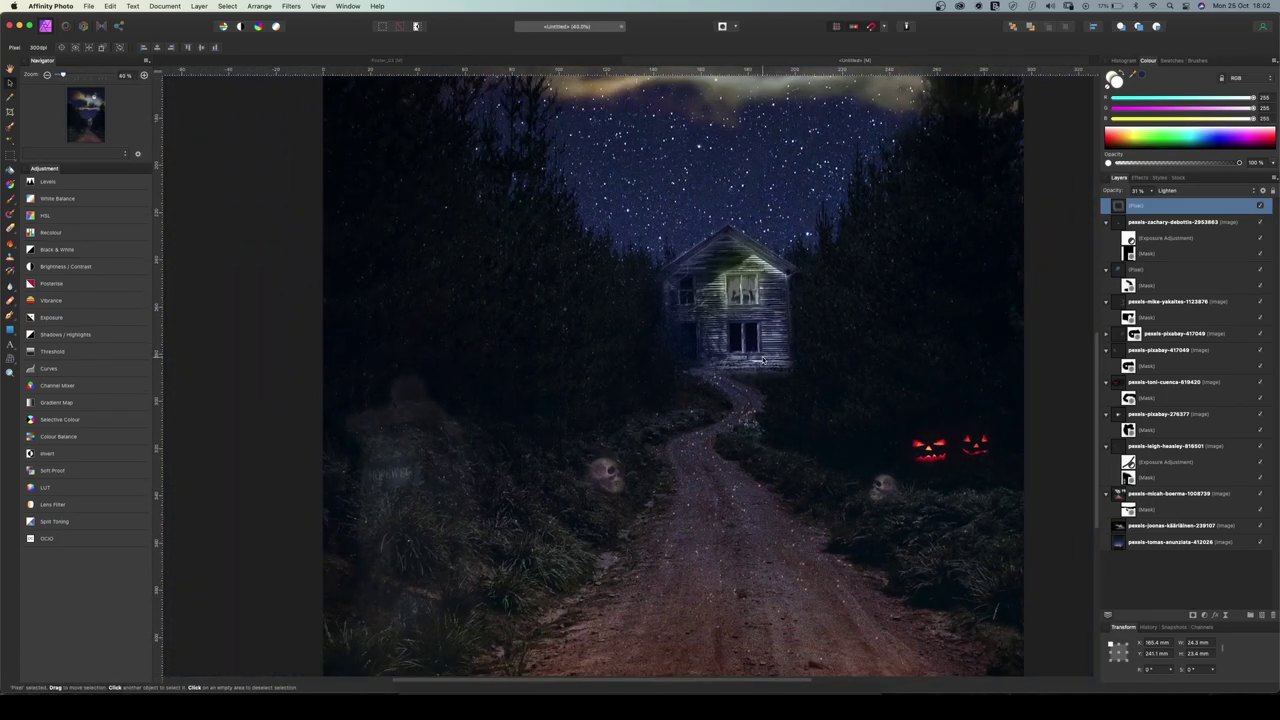
{"action": "scroll", "coordinate": [762, 362], "scroll_direction": "down", "scroll_amount": 4}
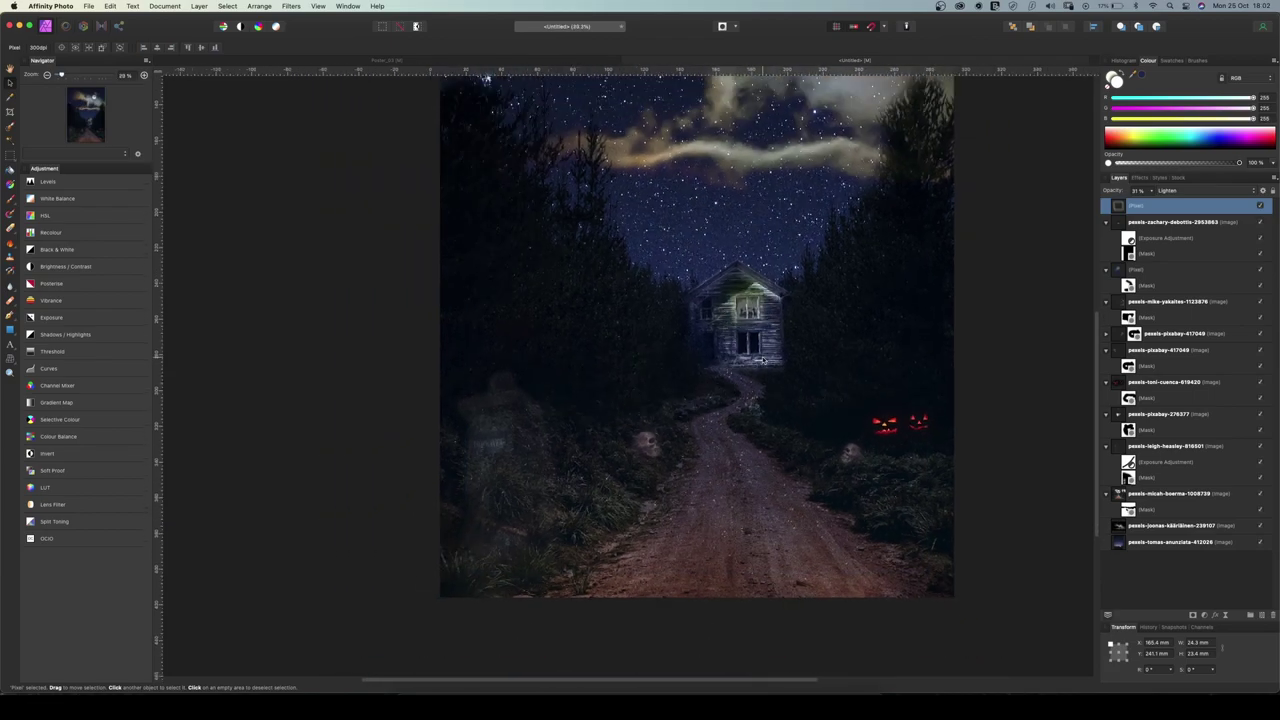
{"action": "scroll", "coordinate": [803, 288], "scroll_direction": "up", "scroll_amount": 3}
{"action": "scroll", "coordinate": [803, 288], "scroll_direction": "right", "scroll_amount": 2}
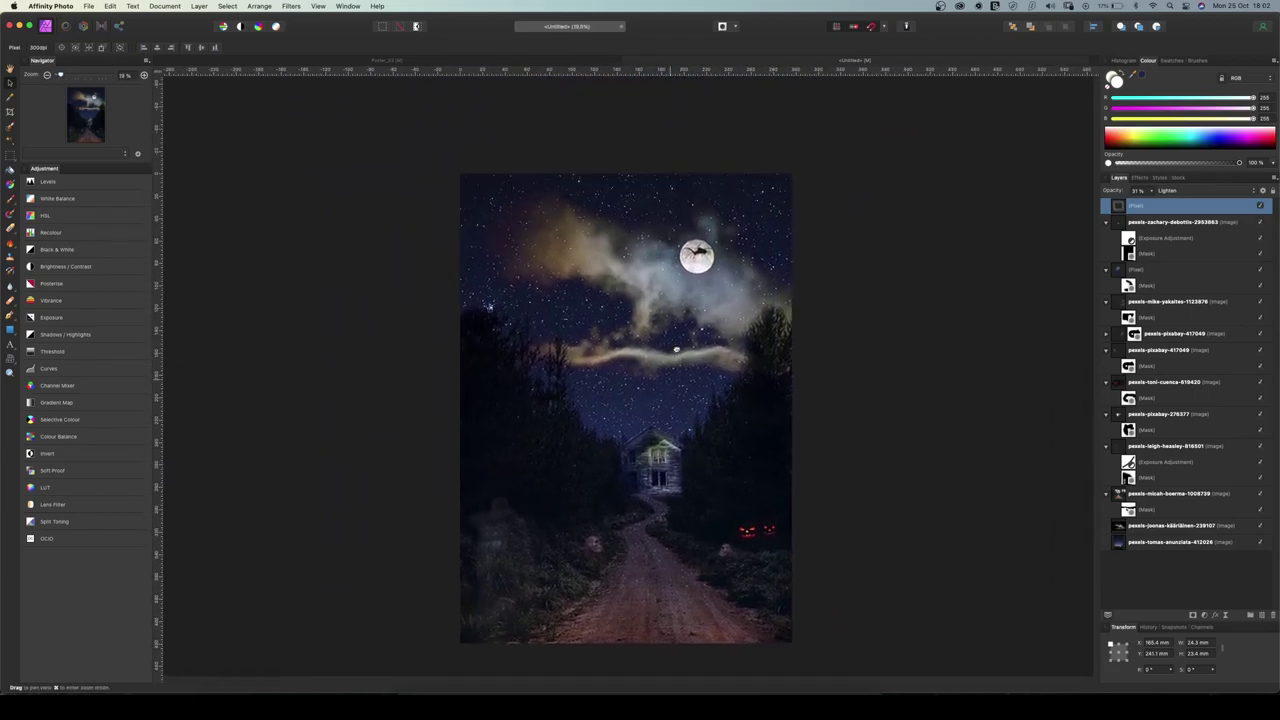
{"action": "left_click", "coordinate": [998, 466]}
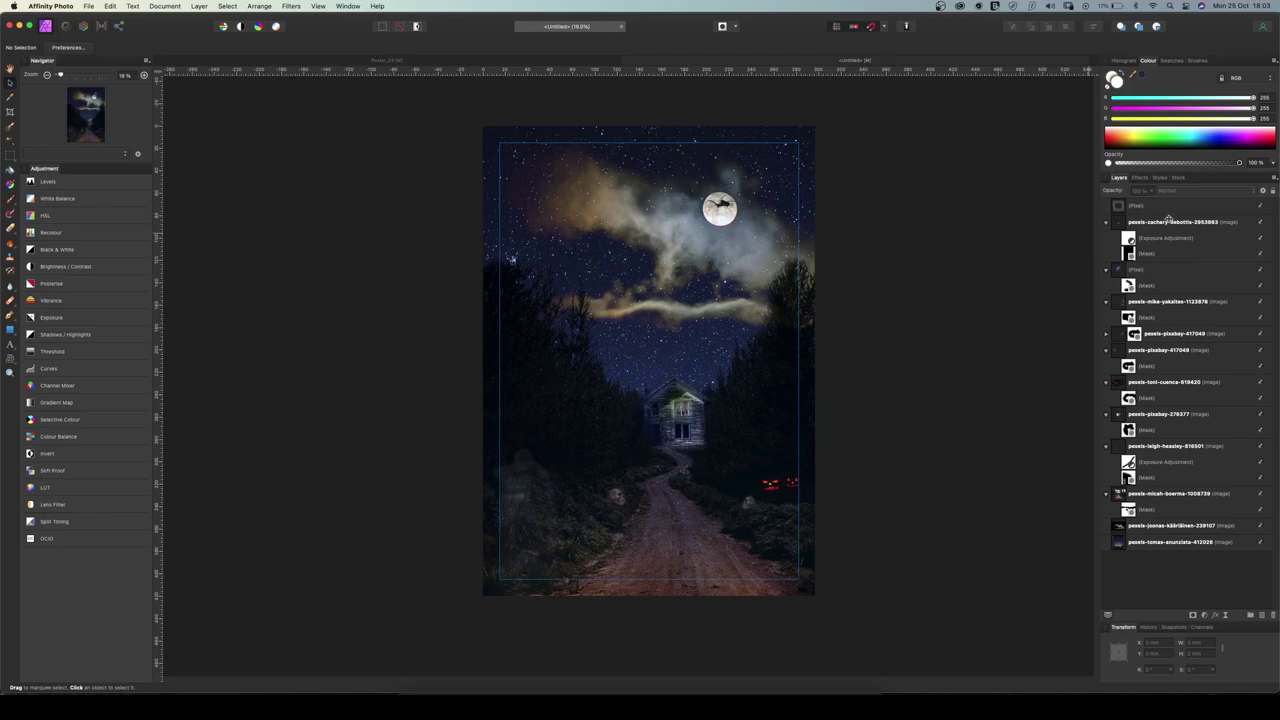
Add the artistic text "HAPPY" above the window glow layer, across the middle of the poster
{"action": "left_click", "coordinate": [1168, 205]}
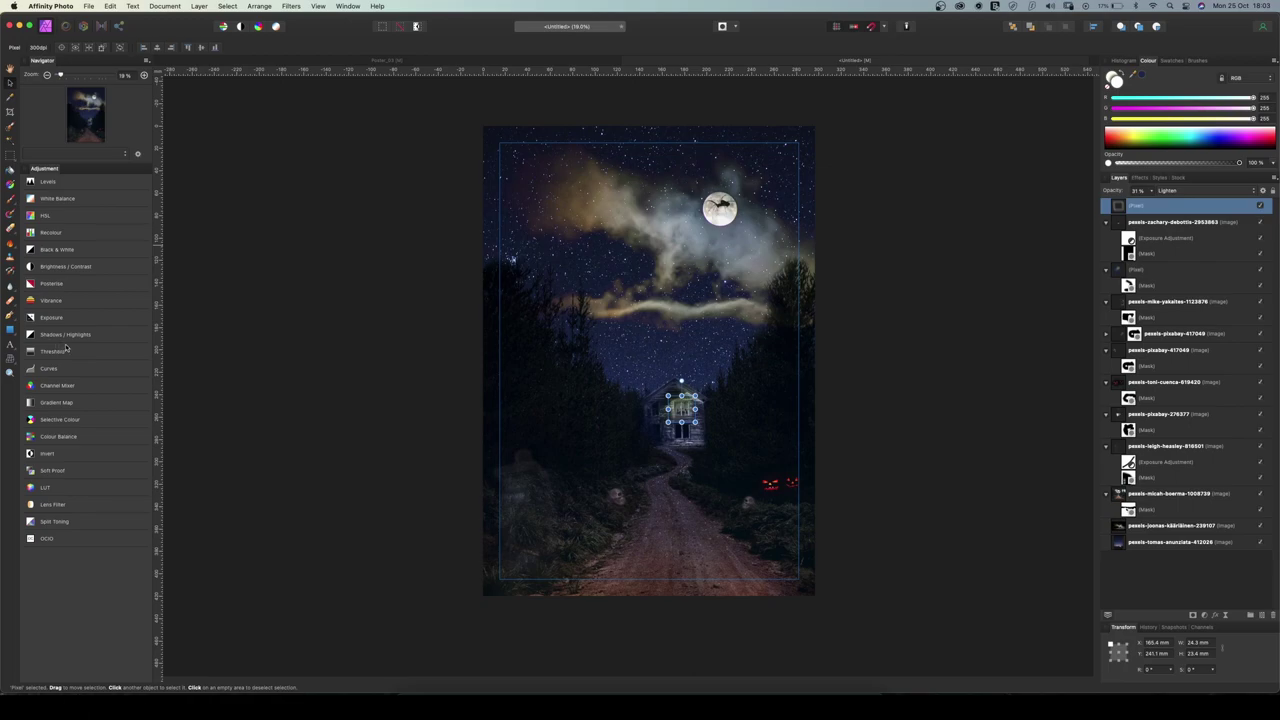
{"action": "key", "text": "t"}
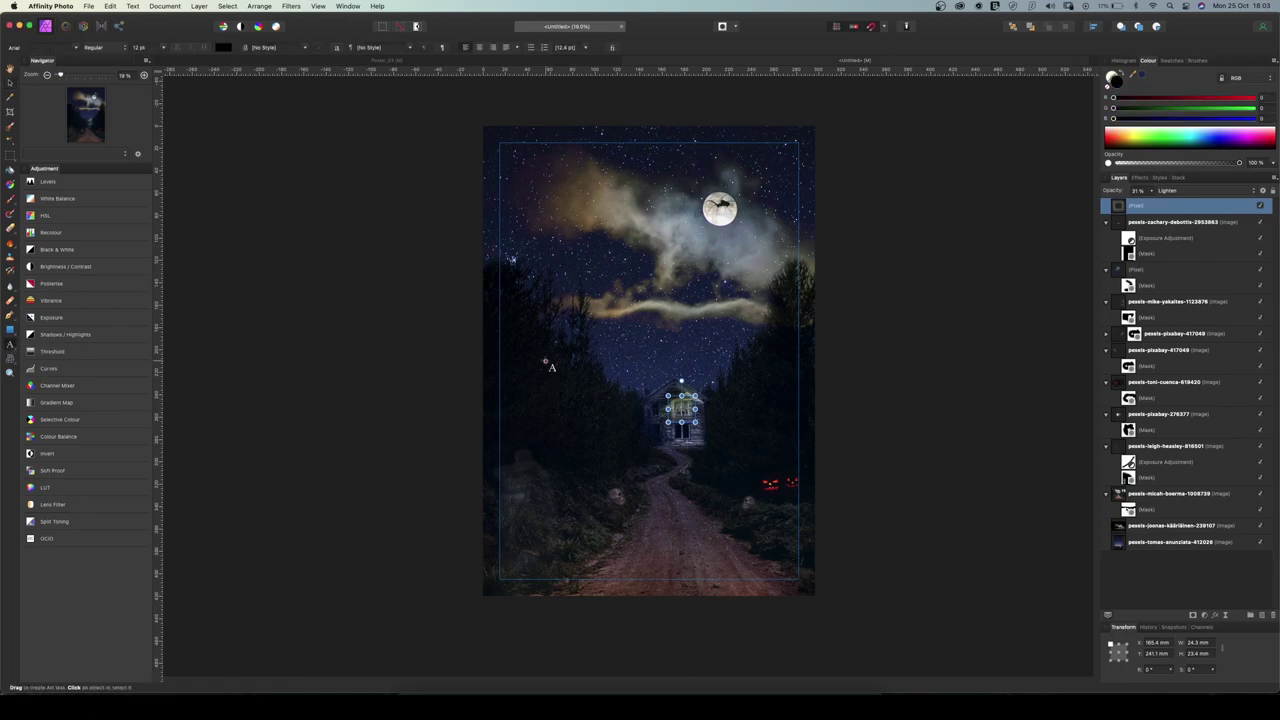
{"action": "left_click", "coordinate": [538, 360]}
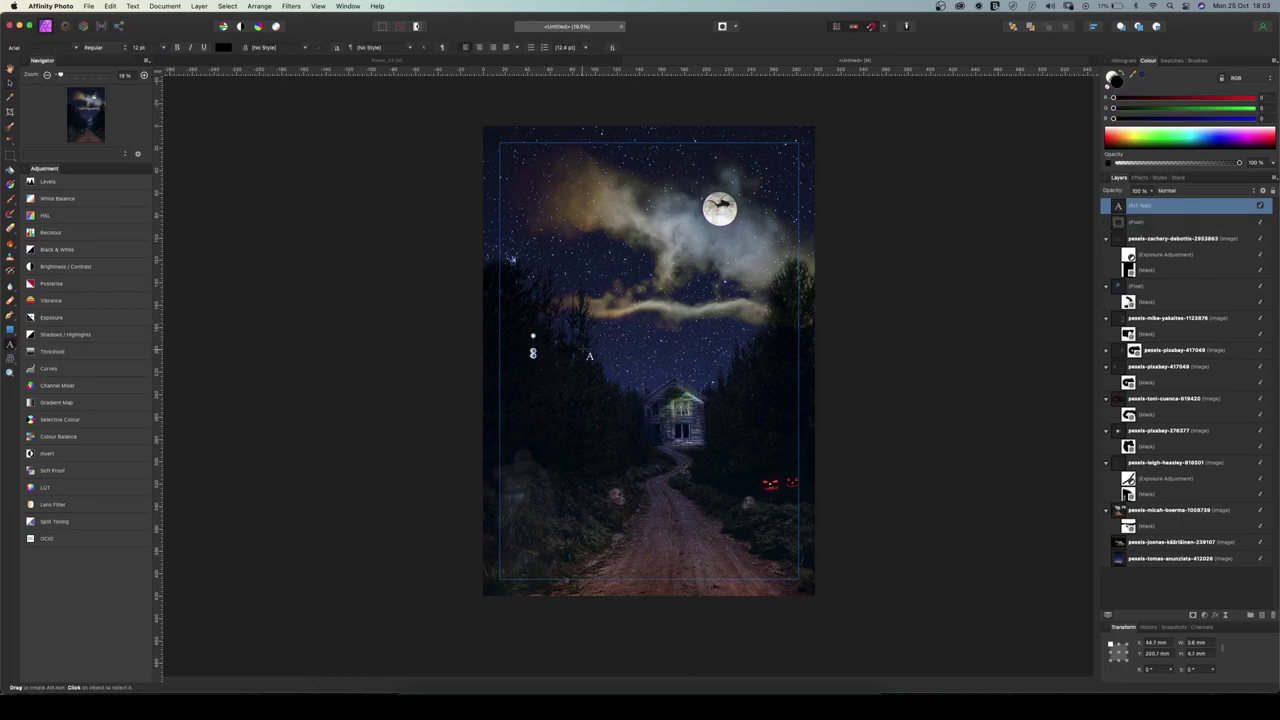
{"action": "type", "text": "HAPPY"}
Set the HAPPY text to 96 pt and give it the Bold style
{"action": "left_click", "coordinate": [163, 47]}
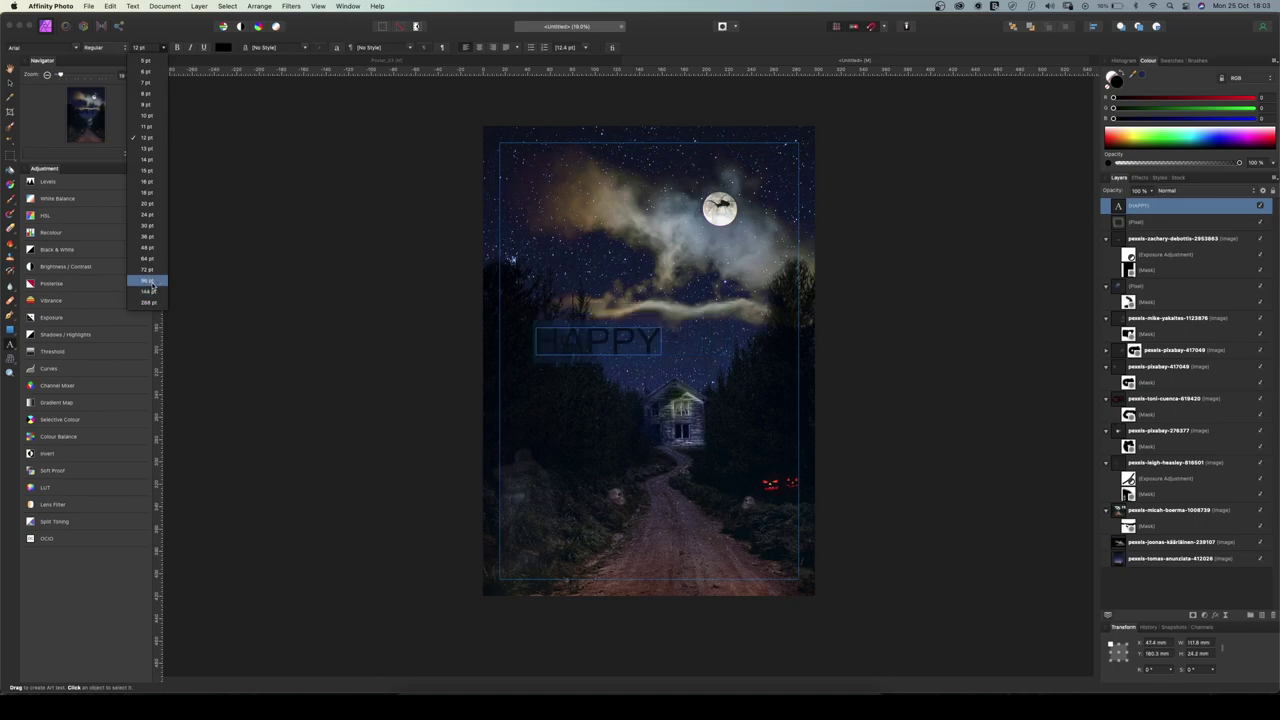
{"action": "left_click", "coordinate": [153, 280]}
{"action": "left_click", "coordinate": [106, 48]}
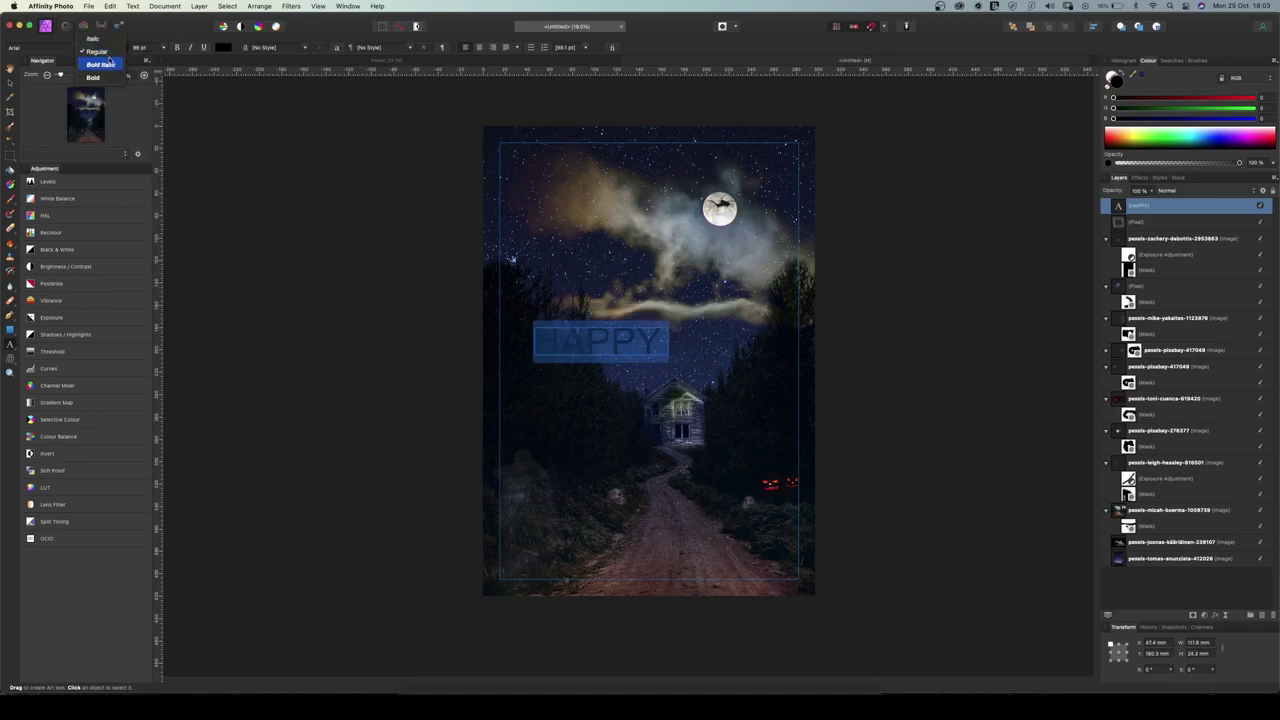
{"action": "left_click", "coordinate": [84, 80]}
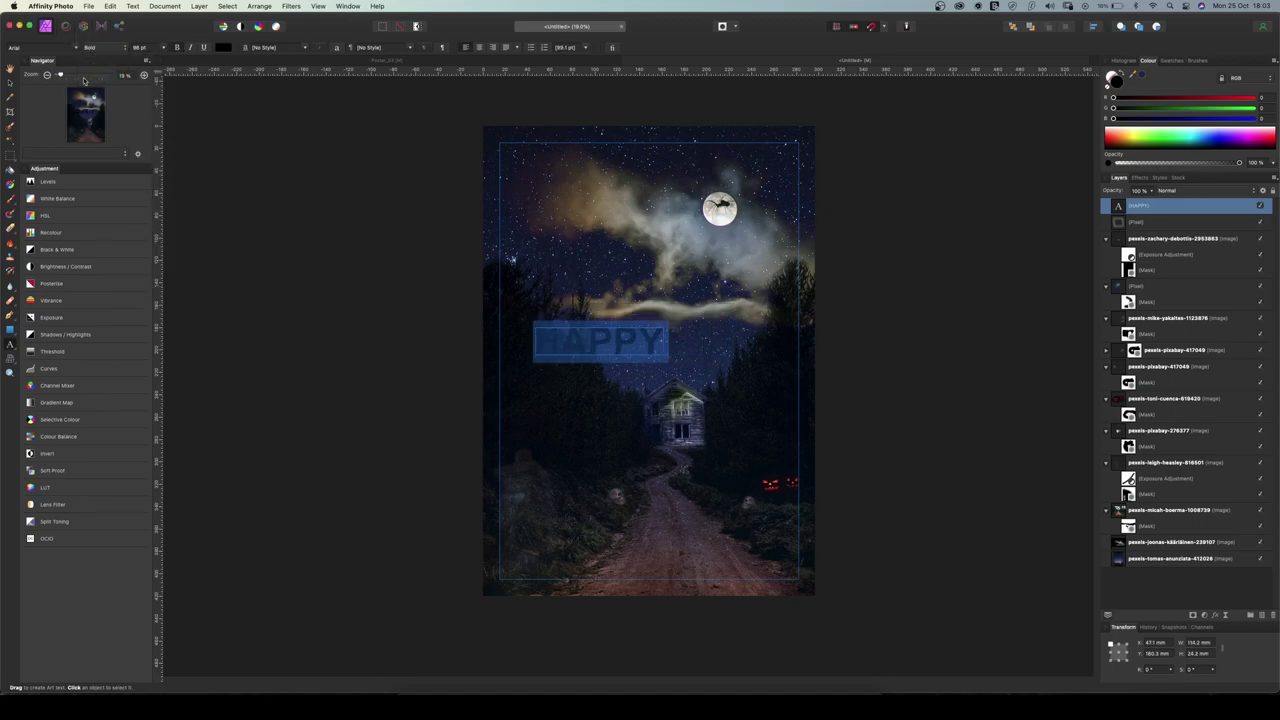
Scale the HAPPY text to about 193 mm wide and move it up over the cloud band above the house
{"action": "left_click", "coordinate": [9, 86]}
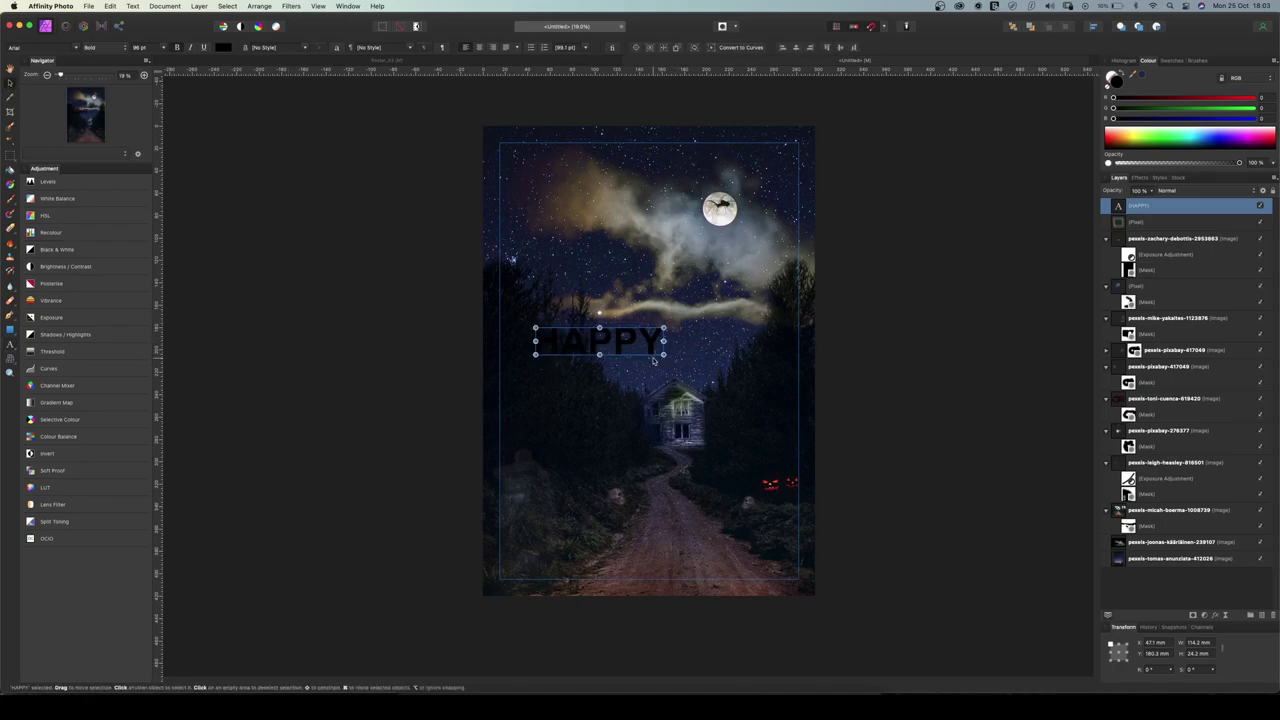
{"action": "left_click_drag", "start_coordinate": [664, 354], "coordinate": [752, 373]}
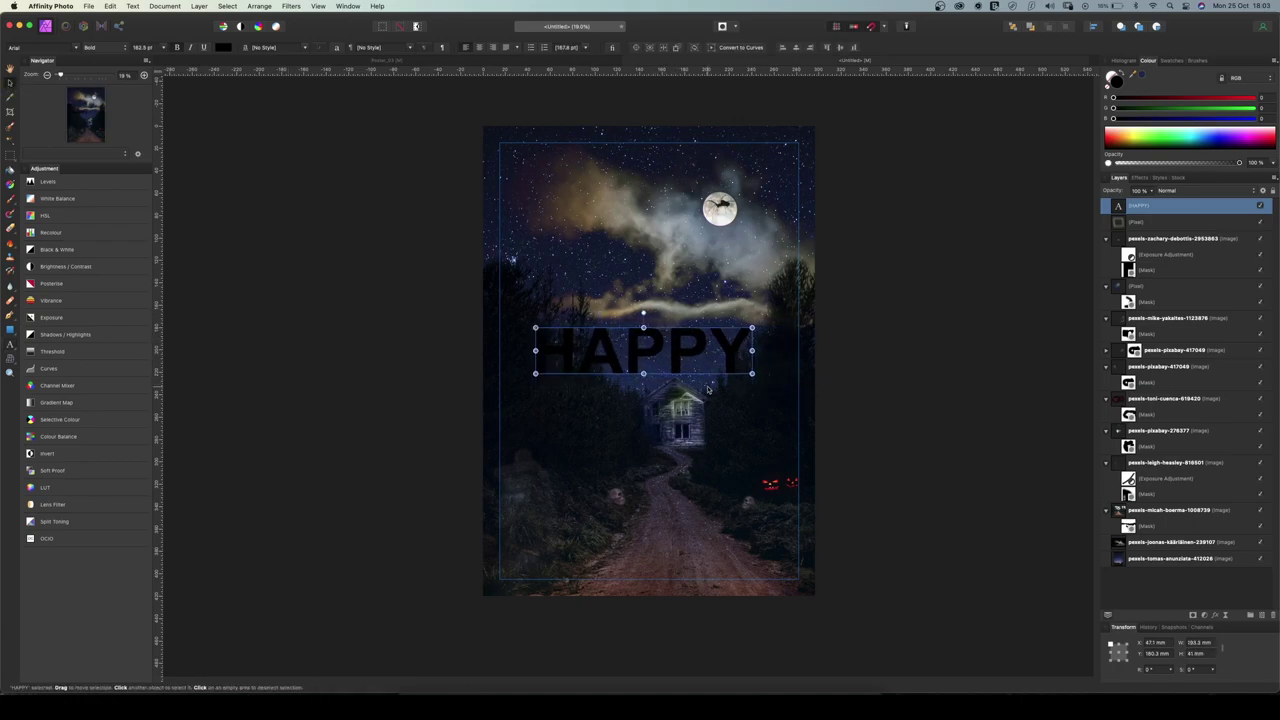
{"action": "left_click_drag", "start_coordinate": [680, 357], "coordinate": [690, 336]}
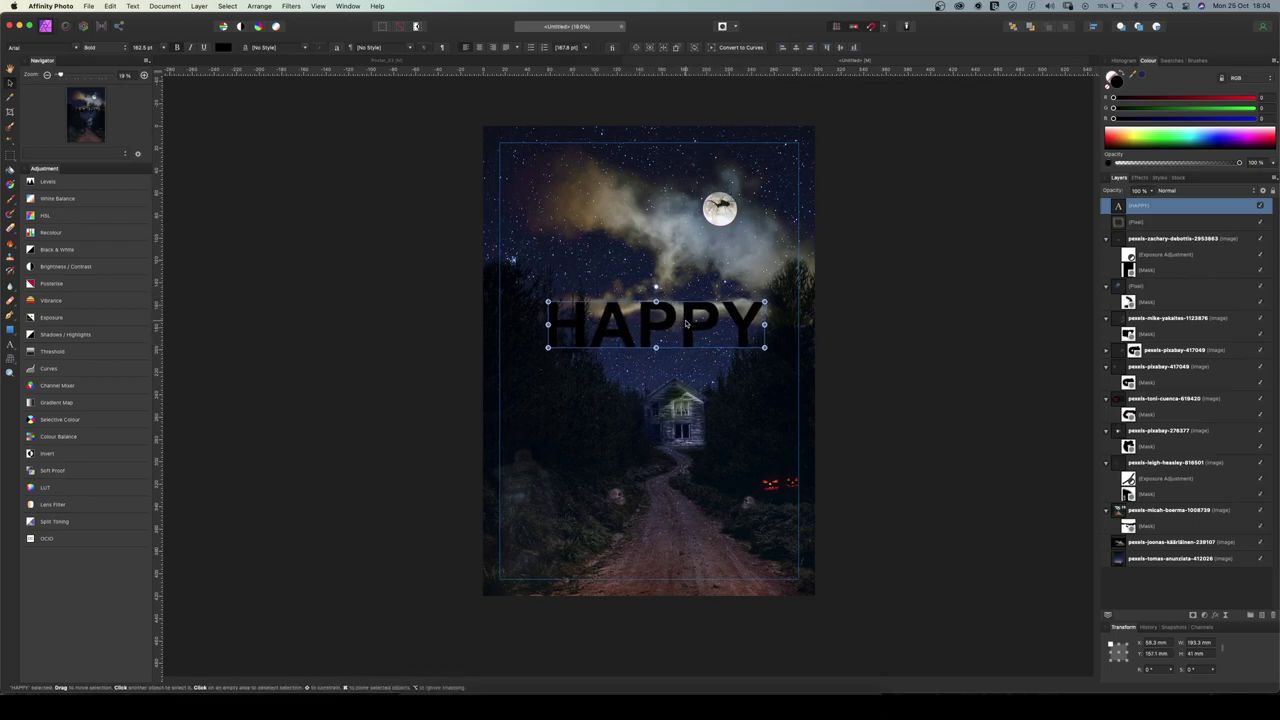
Duplicate the HAPPY text below the original, over the house, and change the copy's wording to "HALLOWEEN"
{"action": "key", "text": "super+j"}
{"action": "left_click_drag", "start_coordinate": [697, 323], "coordinate": [699, 411]}
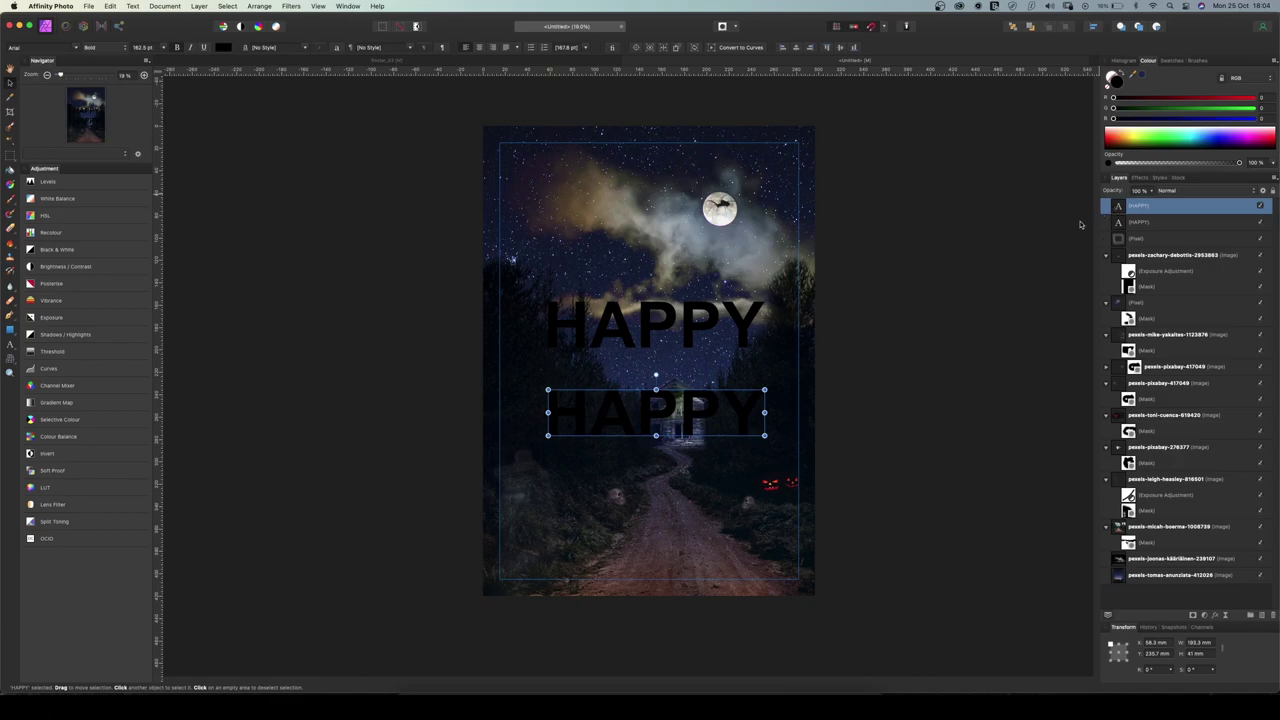
{"action": "double_click", "coordinate": [1116, 207]}
{"action": "double_click", "coordinate": [755, 365]}
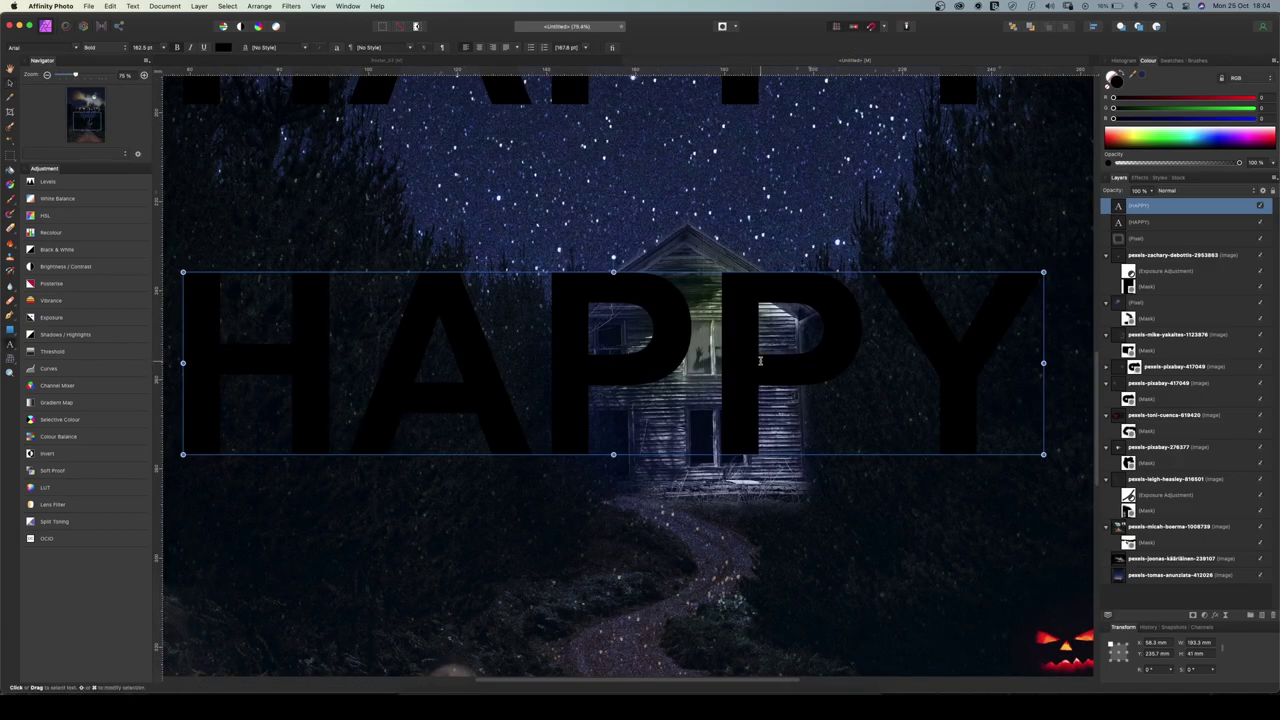
{"action": "double_click", "coordinate": [758, 316]}
{"action": "type", "text": "H"}
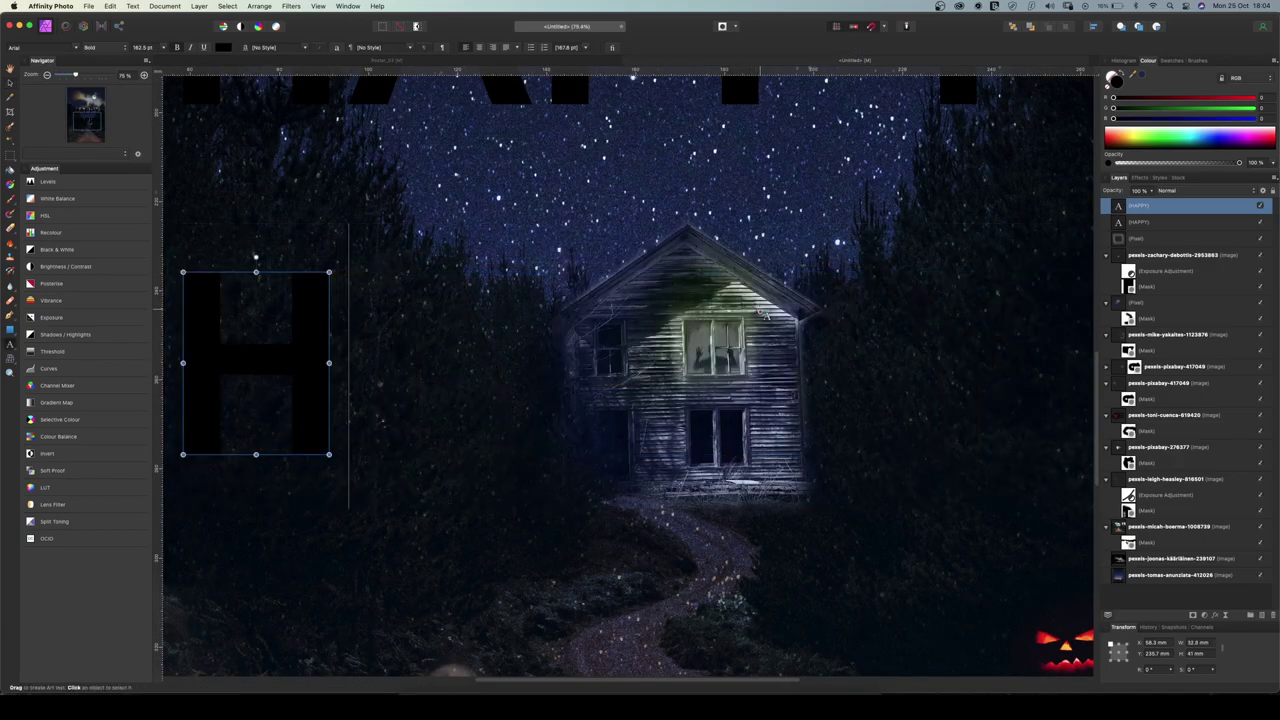
{"action": "type", "text": "ALLOW"}
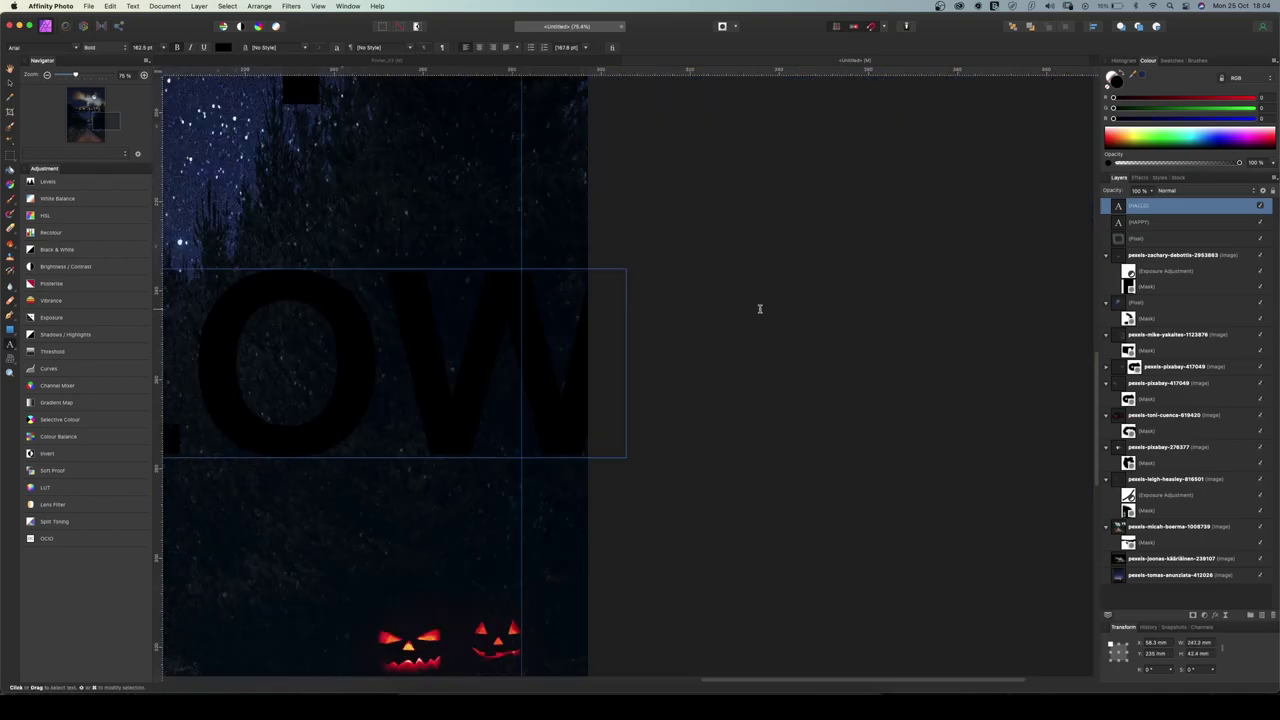
{"action": "type", "text": "EEN"}
{"action": "key", "text": "Escape"}
Scale the HALLOWEEN text to about 272 mm wide and place it across the page between the side margins
{"action": "key", "text": "super+0"}
{"action": "left_click_drag", "start_coordinate": [257, 259], "coordinate": [441, 281]}
{"action": "left_click_drag", "start_coordinate": [631, 332], "coordinate": [495, 329]}
{"action": "left_click_drag", "start_coordinate": [838, 278], "coordinate": [845, 277]}
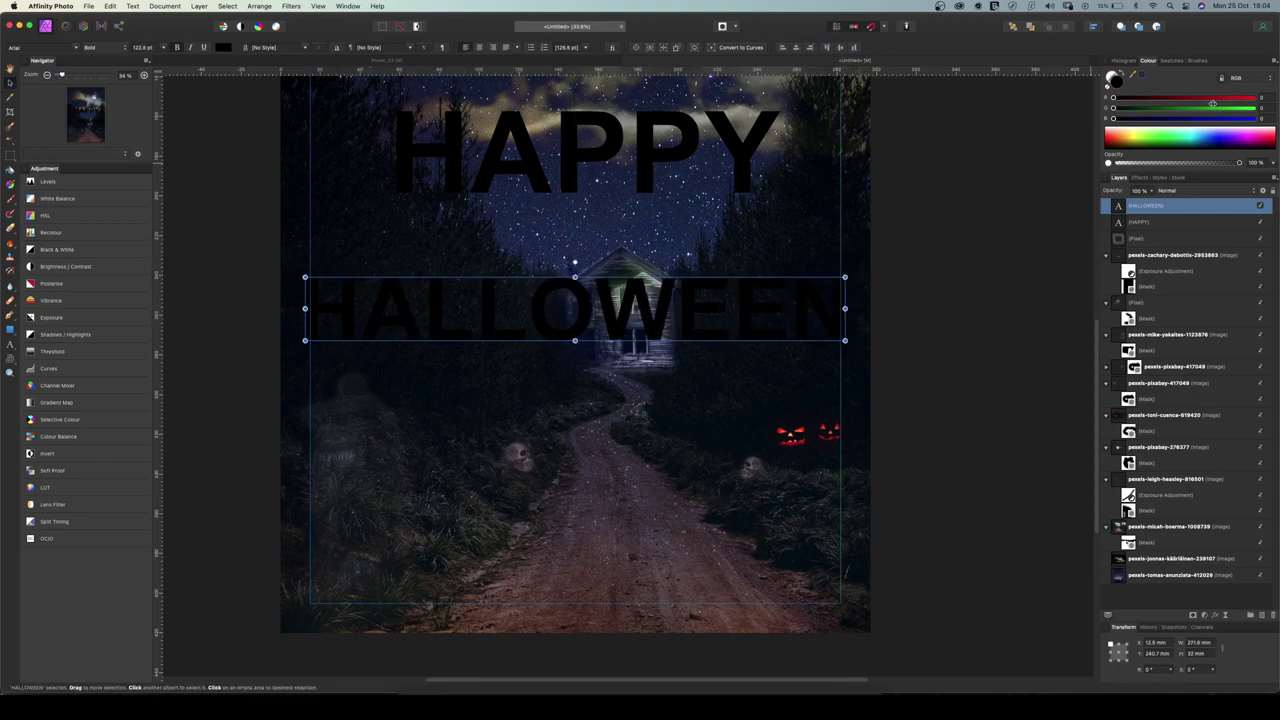
Recolour the HAPPY text with a red sampled from the glowing pumpkin face
{"action": "left_click", "coordinate": [1145, 222]}
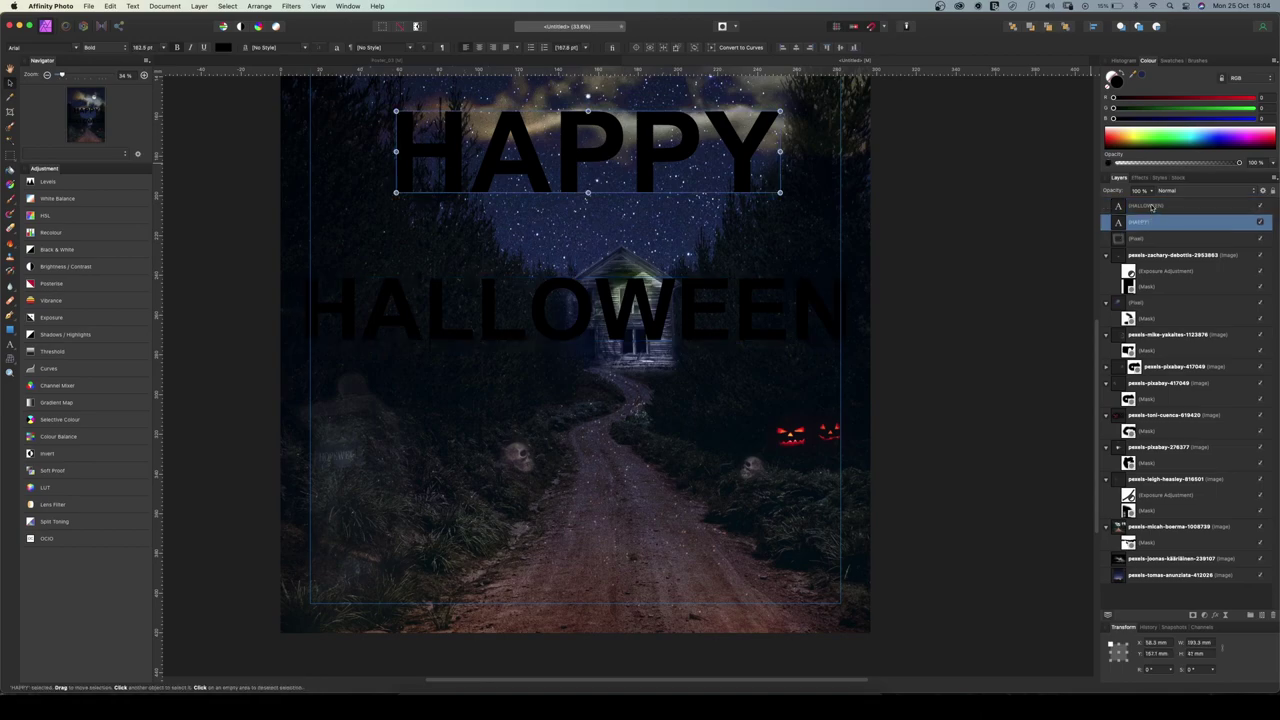
{"action": "left_click_drag", "start_coordinate": [1136, 141], "coordinate": [1133, 147]}
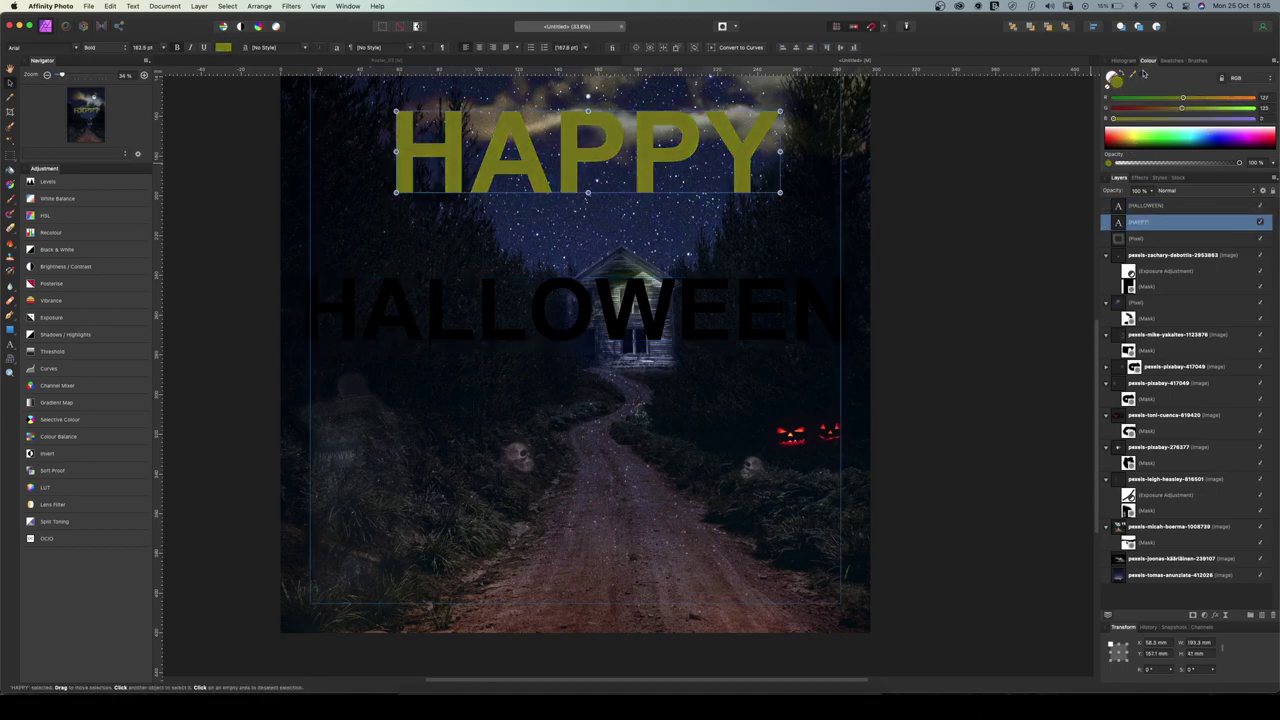
{"action": "left_click_drag", "start_coordinate": [1107, 87], "coordinate": [778, 429]}
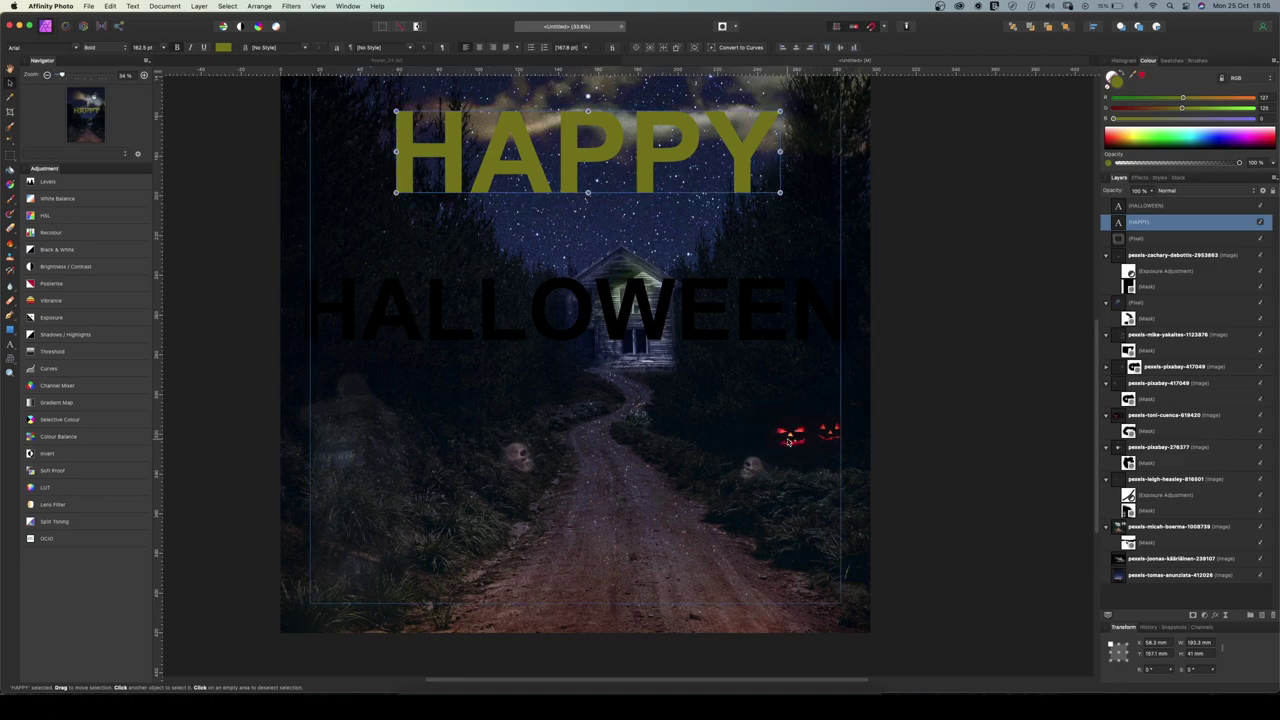
{"action": "left_click", "coordinate": [1139, 79]}
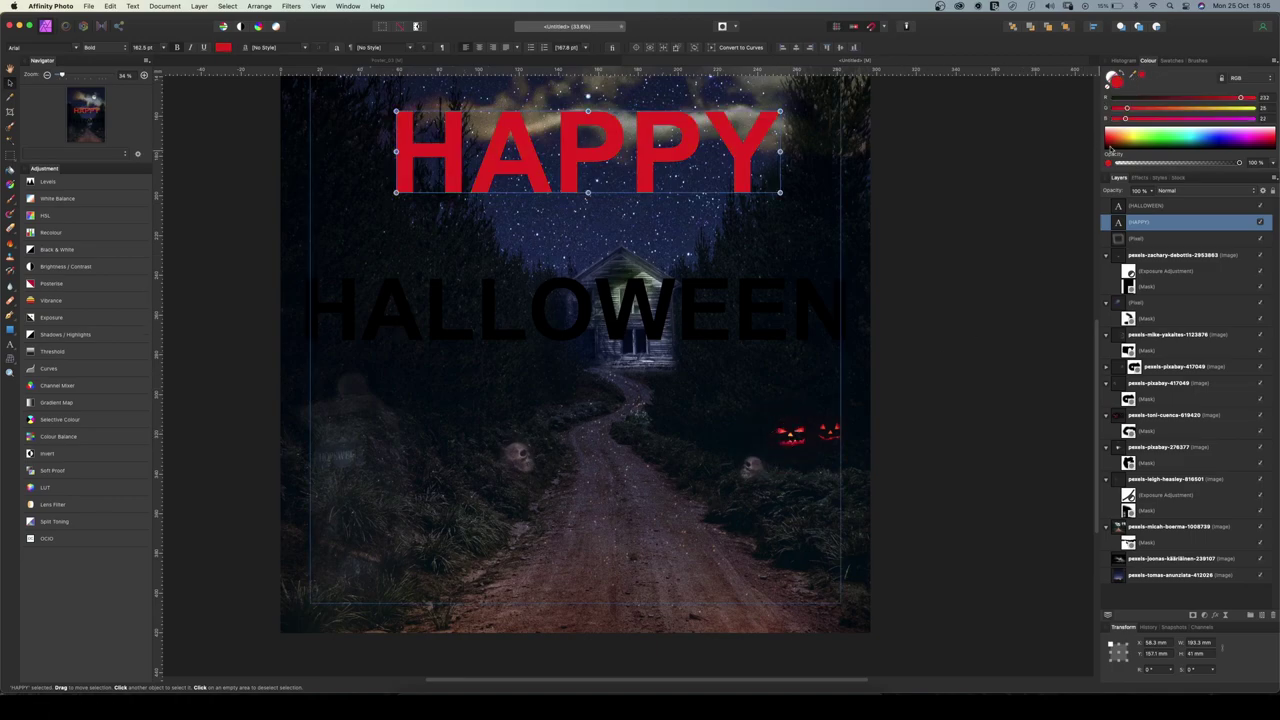
Raise the green component of the HAPPY text's red fill to turn it orange-red
{"action": "left_click", "coordinate": [1146, 206]}
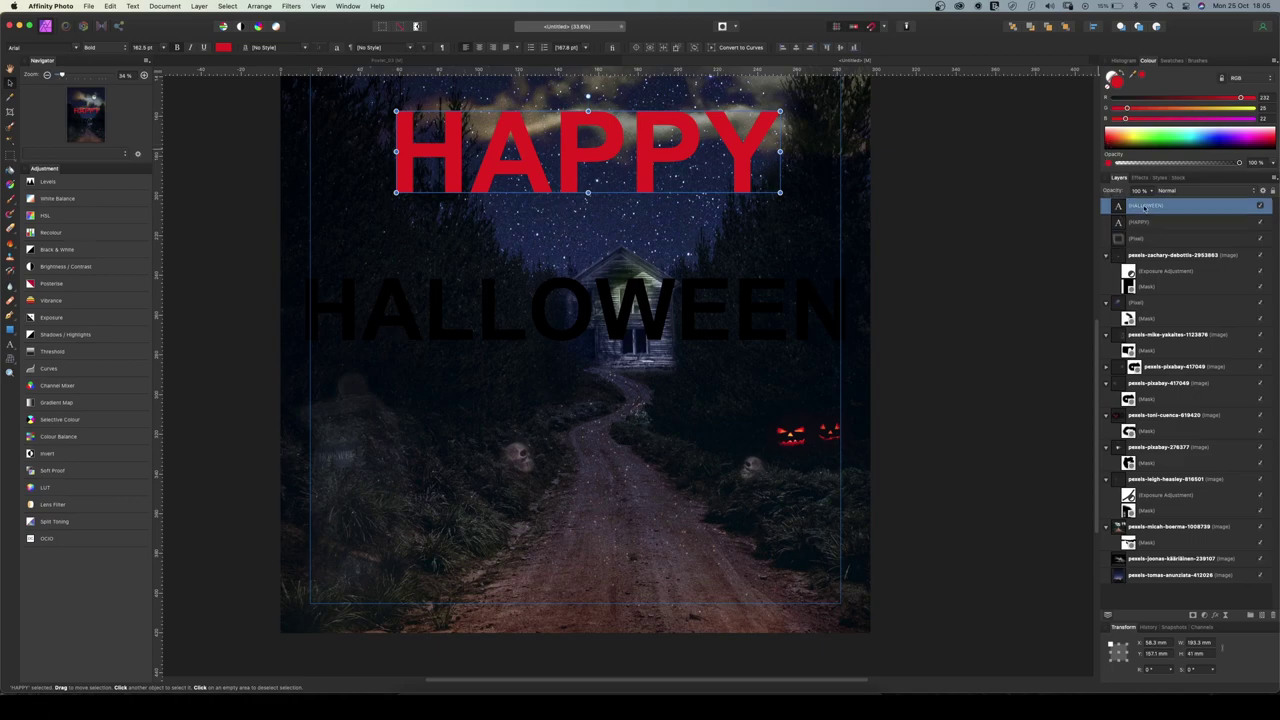
{"action": "left_click", "coordinate": [1143, 223]}
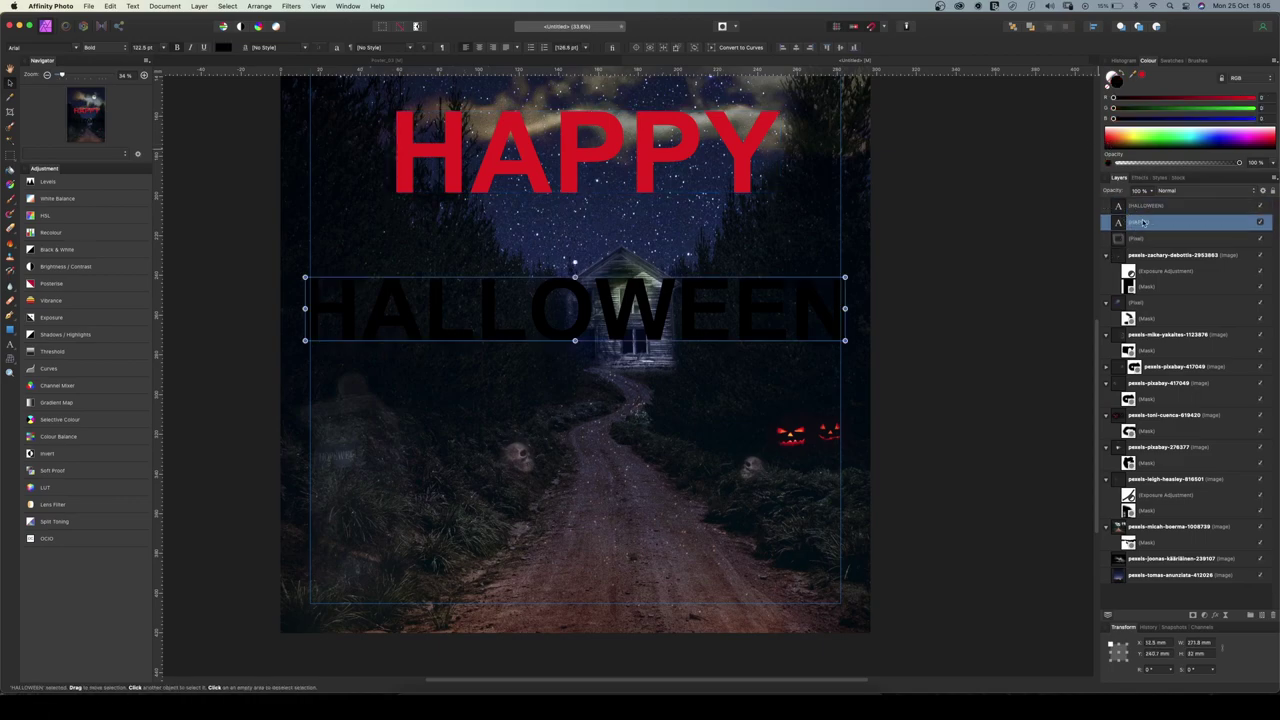
{"action": "left_click_drag", "start_coordinate": [1135, 110], "coordinate": [1162, 109]}
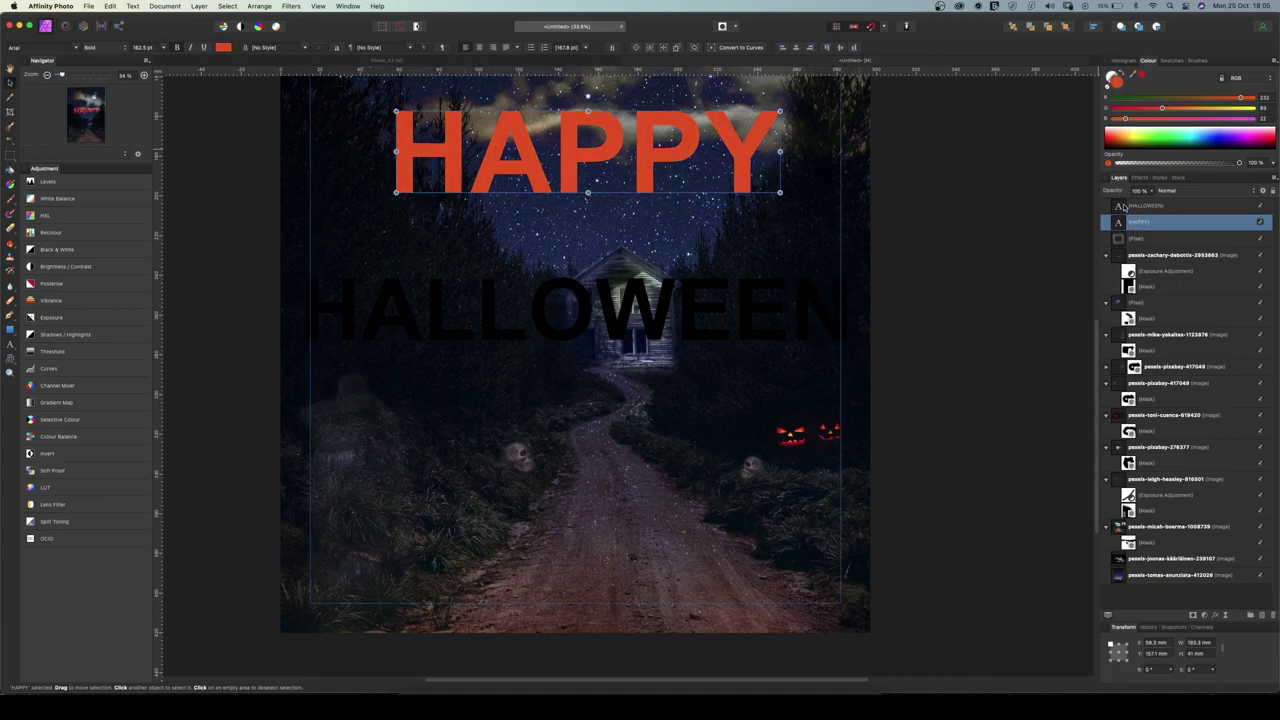
Sample the orange-red from the HAPPY text and apply it to the HALLOWEEN text
{"action": "left_click", "coordinate": [1123, 206]}
{"action": "left_click_drag", "start_coordinate": [1133, 78], "coordinate": [650, 155]}
{"action": "left_click", "coordinate": [1140, 78]}
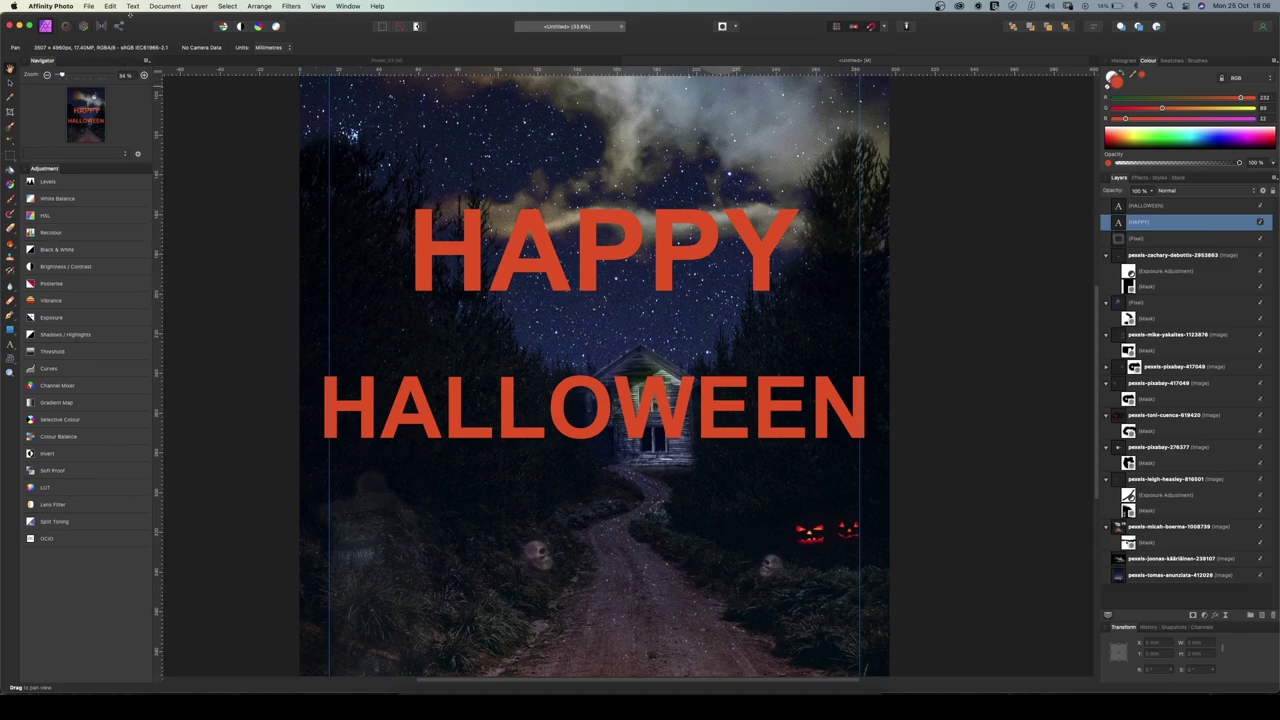
Add a live Liquify filter to the HAPPY text and push its letters into uneven shapes with a 1024 px brush
{"action": "left_click", "coordinate": [160, 7]}
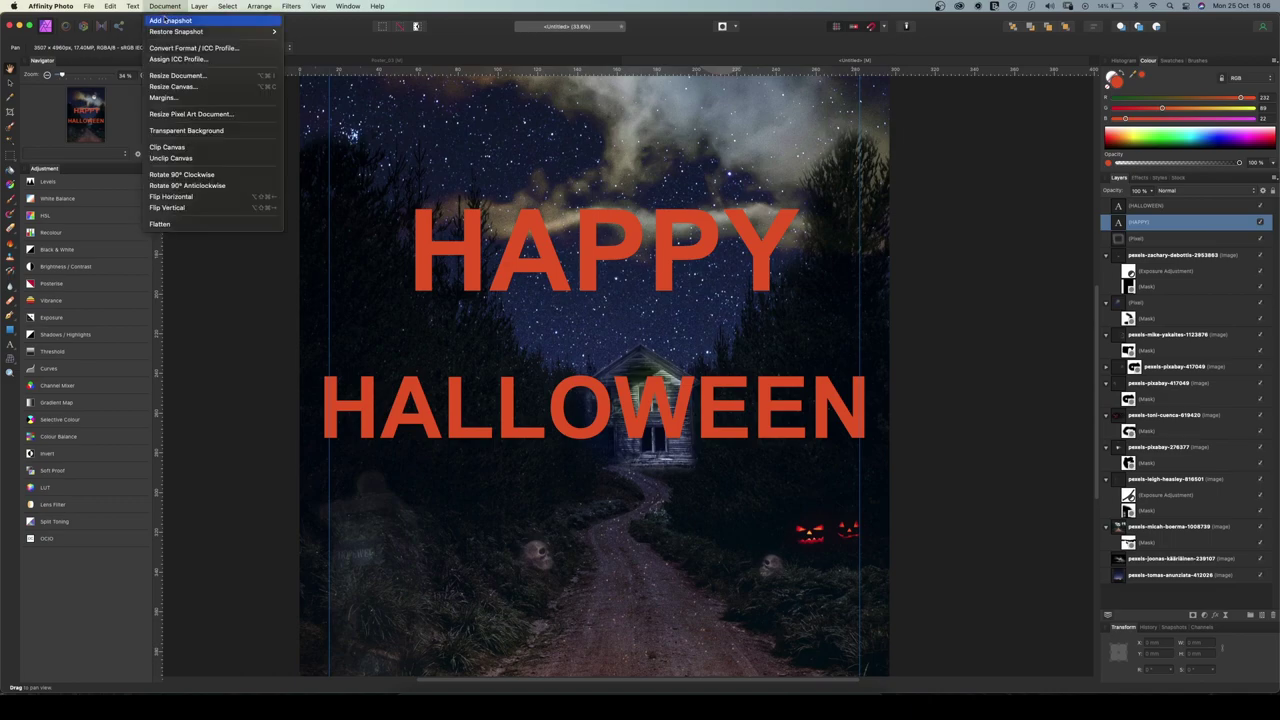
{"action": "mouse_move", "coordinate": [199, 6]}
{"action": "mouse_move", "coordinate": [318, 160]}
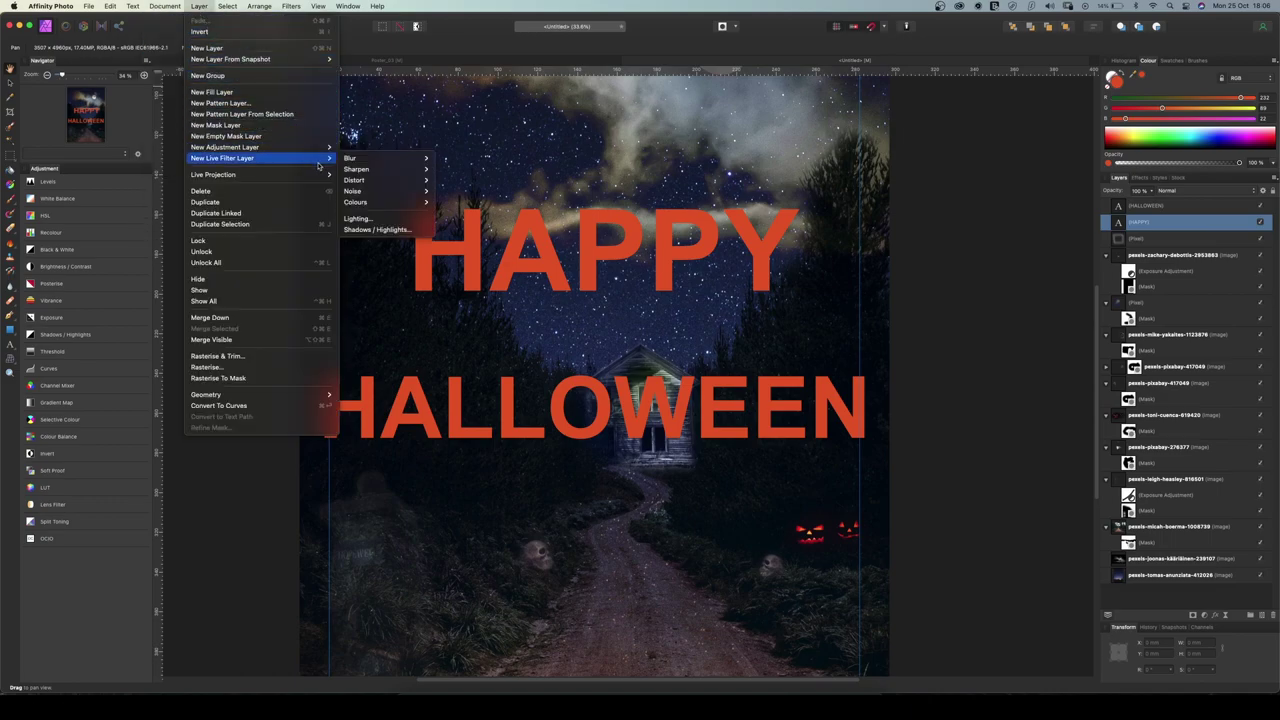
{"action": "mouse_move", "coordinate": [421, 203]}
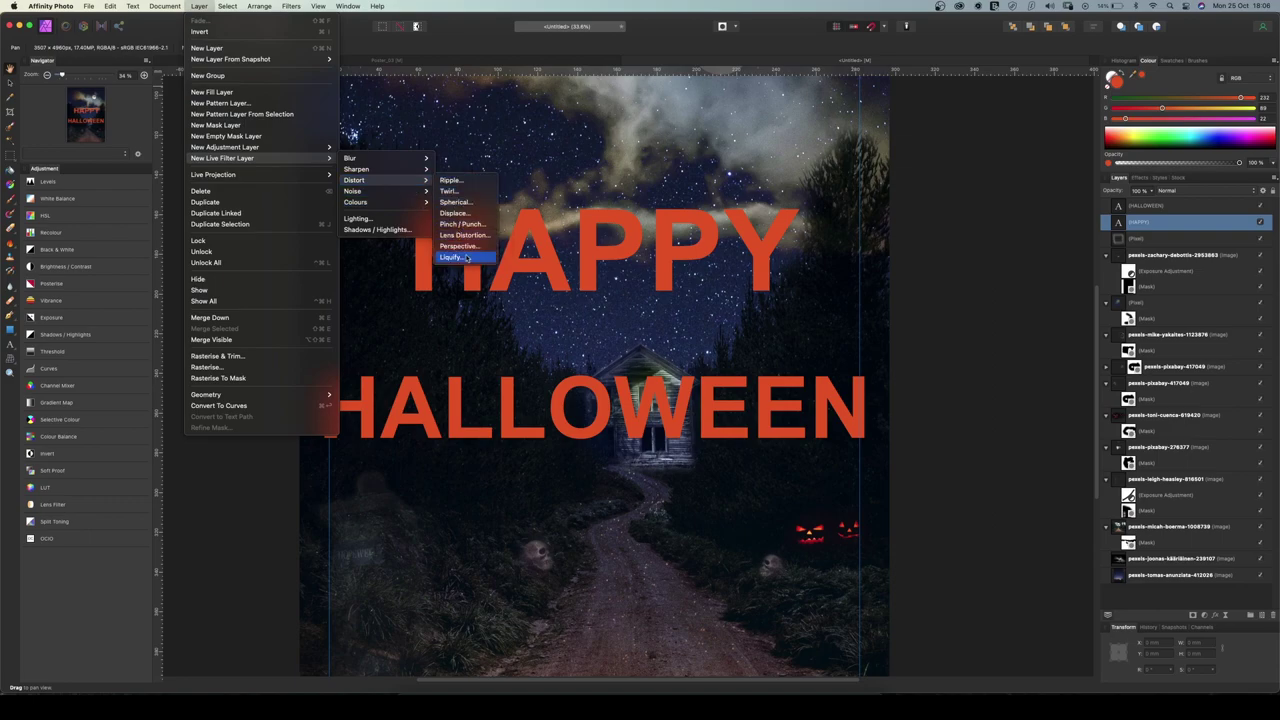
{"action": "left_click", "coordinate": [452, 257]}
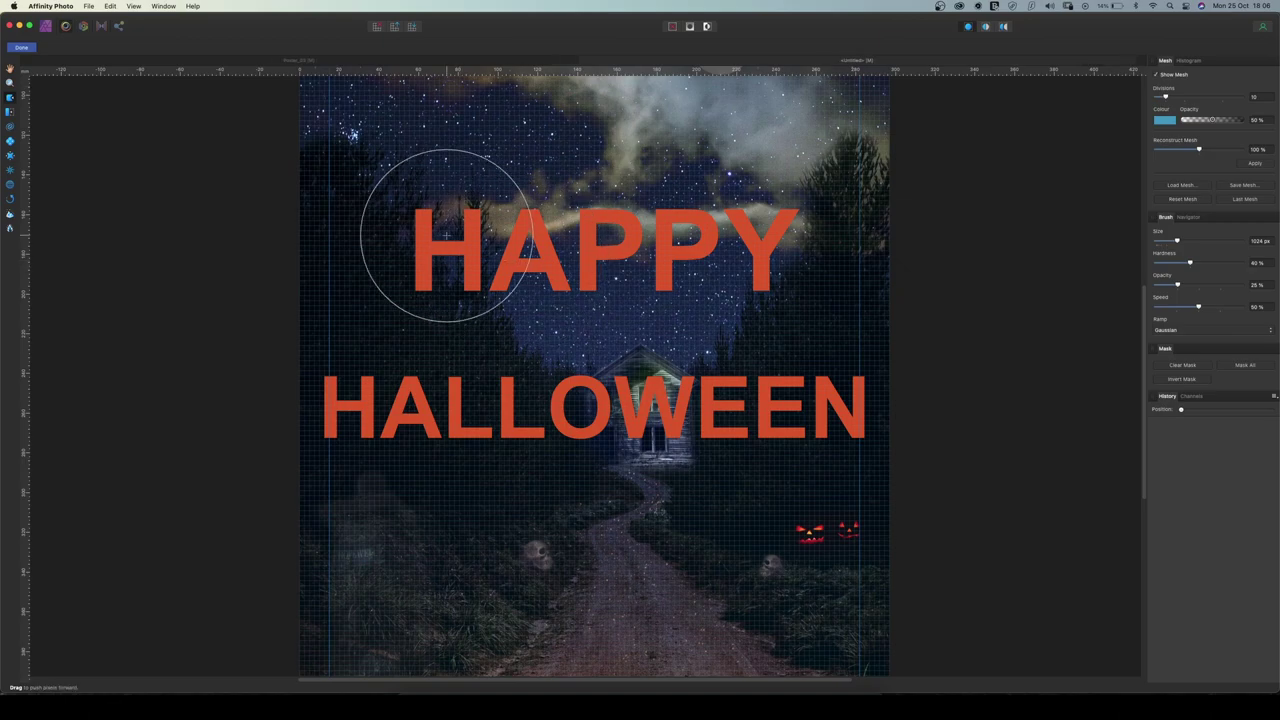
{"action": "mouse_move", "coordinate": [414, 157]}
{"action": "left_mouse_down"}
{"action": "mouse_move", "coordinate": [441, 204]}
{"action": "mouse_move", "coordinate": [420, 203]}
{"action": "mouse_move", "coordinate": [414, 237]}
{"action": "mouse_move", "coordinate": [436, 280]}
{"action": "mouse_move", "coordinate": [386, 286]}
{"action": "mouse_move", "coordinate": [474, 234]}
{"action": "mouse_move", "coordinate": [506, 163]}
{"action": "left_mouse_up"}
{"action": "mouse_move", "coordinate": [521, 229]}
{"action": "left_mouse_down"}
{"action": "mouse_move", "coordinate": [580, 191]}
{"action": "mouse_move", "coordinate": [481, 183]}
{"action": "mouse_move", "coordinate": [664, 215]}
{"action": "mouse_move", "coordinate": [623, 181]}
{"action": "mouse_move", "coordinate": [703, 227]}
{"action": "mouse_move", "coordinate": [681, 201]}
{"action": "mouse_move", "coordinate": [668, 206]}
{"action": "mouse_move", "coordinate": [685, 248]}
{"action": "left_mouse_up"}
{"action": "mouse_move", "coordinate": [665, 317]}
{"action": "left_mouse_down"}
{"action": "mouse_move", "coordinate": [672, 296]}
{"action": "mouse_move", "coordinate": [663, 303]}
{"action": "left_mouse_up"}
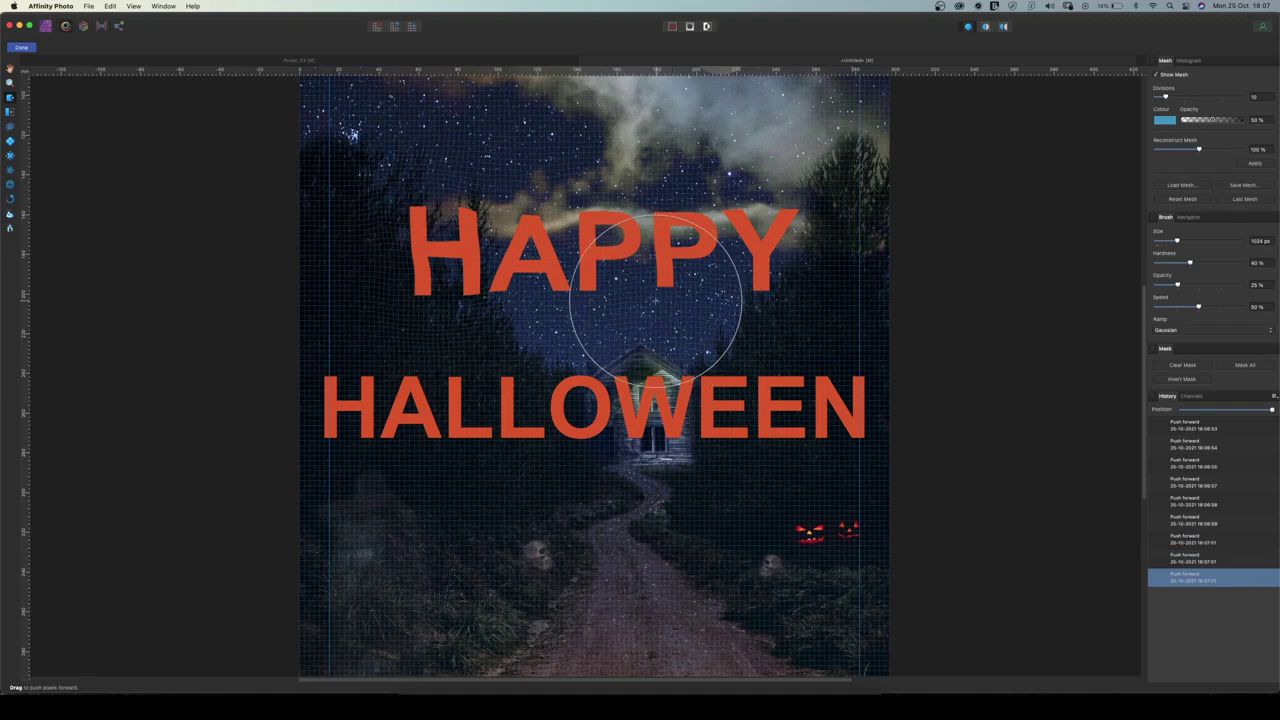
{"action": "mouse_move", "coordinate": [791, 269]}
{"action": "left_mouse_down"}
{"action": "mouse_move", "coordinate": [758, 301]}
{"action": "mouse_move", "coordinate": [741, 295]}
{"action": "mouse_move", "coordinate": [755, 263]}
{"action": "mouse_move", "coordinate": [705, 192]}
{"action": "mouse_move", "coordinate": [739, 220]}
{"action": "mouse_move", "coordinate": [735, 261]}
{"action": "mouse_move", "coordinate": [659, 278]}
{"action": "mouse_move", "coordinate": [646, 313]}
{"action": "mouse_move", "coordinate": [615, 295]}
{"action": "left_mouse_up"}
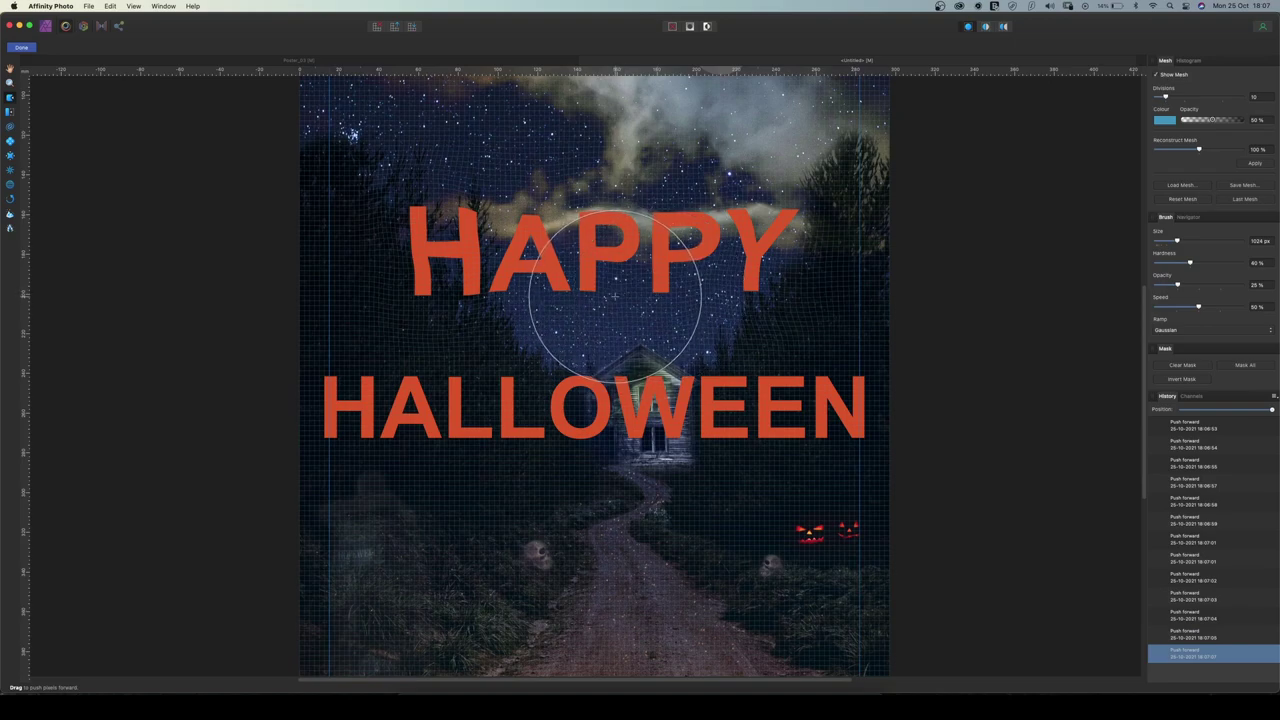
Shrink the Liquify brush to about 171 px and pull the lower ends of the HAPPY letters down into jagged drips
{"action": "key", "text": "bracketleft"}
{"action": "key", "text": "bracketleft"}
{"action": "key", "text": "bracketleft"}
{"action": "key", "text": "bracketleft"}
{"action": "key", "text": "bracketleft"}
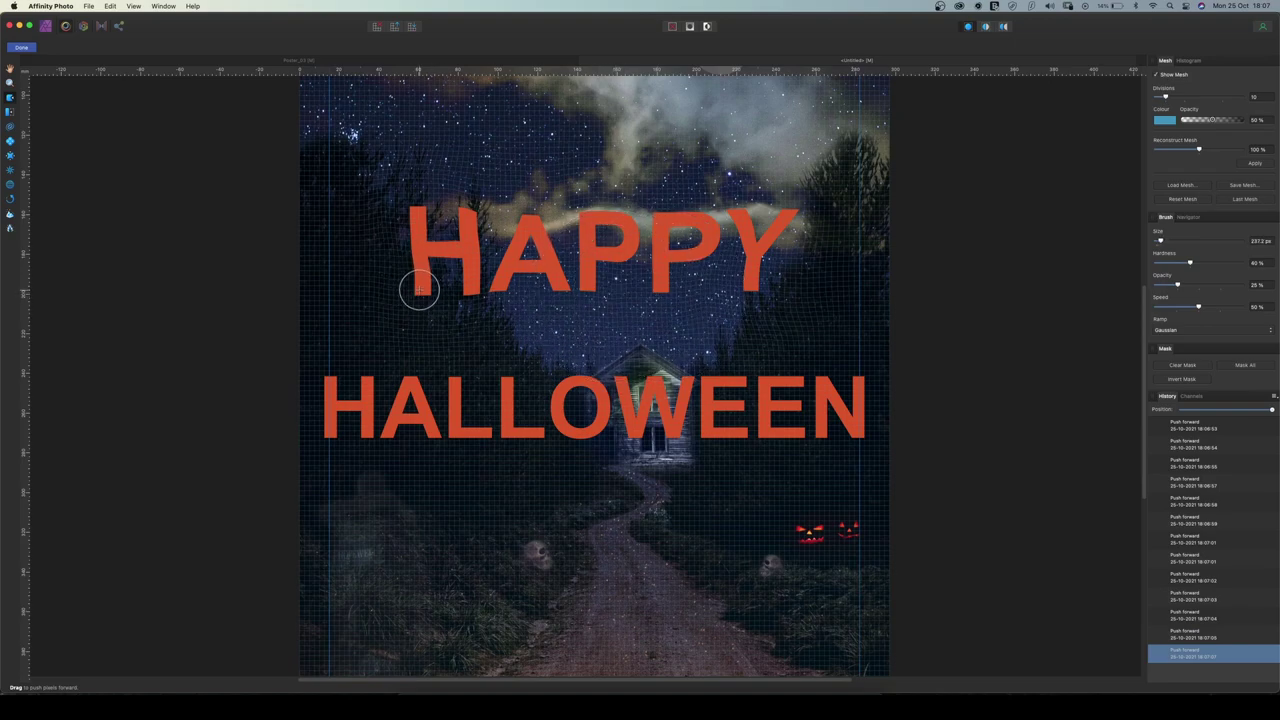
{"action": "left_click_drag", "start_coordinate": [417, 271], "coordinate": [426, 337]}
{"action": "mouse_move", "coordinate": [460, 287]}
{"action": "left_mouse_down"}
{"action": "mouse_move", "coordinate": [459, 325]}
{"action": "mouse_move", "coordinate": [484, 312]}
{"action": "left_mouse_up"}
{"action": "mouse_move", "coordinate": [476, 298]}
{"action": "left_mouse_down"}
{"action": "mouse_move", "coordinate": [474, 309]}
{"action": "mouse_move", "coordinate": [501, 300]}
{"action": "left_mouse_up"}
{"action": "mouse_move", "coordinate": [504, 284]}
{"action": "left_mouse_down"}
{"action": "mouse_move", "coordinate": [509, 304]}
{"action": "mouse_move", "coordinate": [488, 306]}
{"action": "left_mouse_up"}
{"action": "mouse_move", "coordinate": [559, 280]}
{"action": "left_mouse_down"}
{"action": "mouse_move", "coordinate": [567, 290]}
{"action": "mouse_move", "coordinate": [522, 279]}
{"action": "left_mouse_up"}
{"action": "mouse_move", "coordinate": [530, 270]}
{"action": "left_mouse_down"}
{"action": "mouse_move", "coordinate": [566, 302]}
{"action": "mouse_move", "coordinate": [593, 297]}
{"action": "left_mouse_up"}
{"action": "mouse_move", "coordinate": [586, 290]}
{"action": "left_mouse_down"}
{"action": "mouse_move", "coordinate": [580, 329]}
{"action": "mouse_move", "coordinate": [574, 304]}
{"action": "left_mouse_up"}
{"action": "left_click_drag", "start_coordinate": [654, 284], "coordinate": [653, 339]}
{"action": "mouse_move", "coordinate": [752, 280]}
{"action": "left_mouse_down"}
{"action": "mouse_move", "coordinate": [731, 303]}
{"action": "mouse_move", "coordinate": [755, 330]}
{"action": "left_mouse_up"}
{"action": "left_click_drag", "start_coordinate": [742, 295], "coordinate": [746, 327]}
Roughen the tops and inner edges of the HAPPY letters with Liquify pushes, and apply the distortion
{"action": "left_click_drag", "start_coordinate": [404, 203], "coordinate": [403, 246]}
{"action": "left_click_drag", "start_coordinate": [404, 206], "coordinate": [411, 219]}
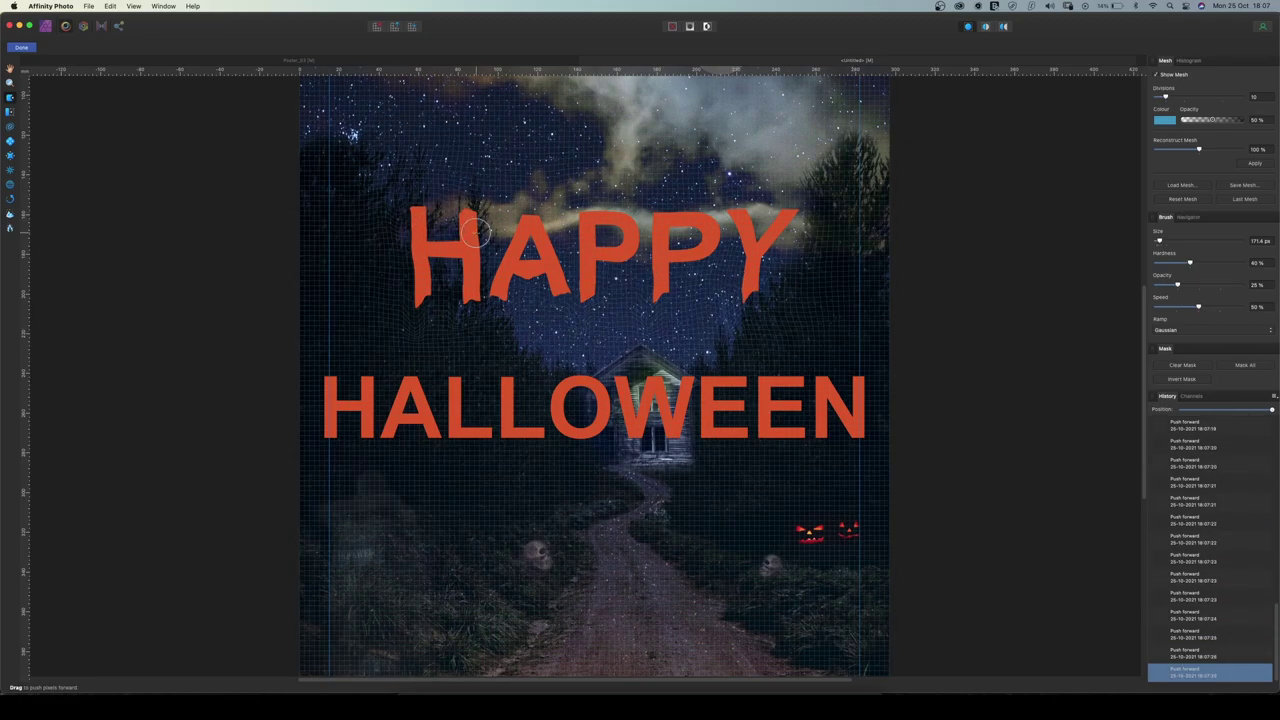
{"action": "mouse_move", "coordinate": [532, 212]}
{"action": "left_mouse_down"}
{"action": "mouse_move", "coordinate": [632, 208]}
{"action": "mouse_move", "coordinate": [577, 204]}
{"action": "mouse_move", "coordinate": [567, 242]}
{"action": "left_mouse_up"}
{"action": "mouse_move", "coordinate": [679, 204]}
{"action": "left_mouse_down"}
{"action": "mouse_move", "coordinate": [658, 232]}
{"action": "mouse_move", "coordinate": [645, 212]}
{"action": "mouse_move", "coordinate": [736, 203]}
{"action": "mouse_move", "coordinate": [731, 228]}
{"action": "mouse_move", "coordinate": [727, 208]}
{"action": "left_mouse_up"}
{"action": "mouse_move", "coordinate": [836, 231]}
{"action": "left_mouse_down"}
{"action": "mouse_move", "coordinate": [781, 218]}
{"action": "mouse_move", "coordinate": [791, 242]}
{"action": "mouse_move", "coordinate": [797, 214]}
{"action": "mouse_move", "coordinate": [814, 243]}
{"action": "left_mouse_up"}
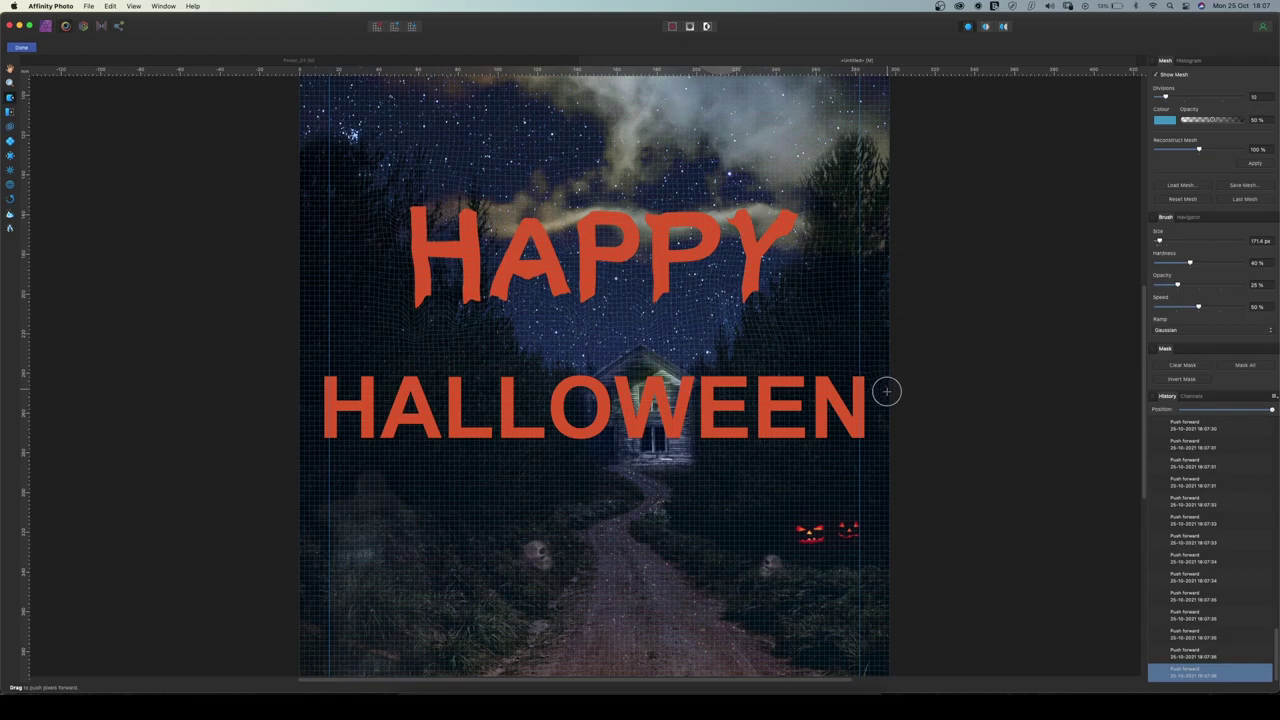
{"action": "left_click_drag", "start_coordinate": [750, 302], "coordinate": [770, 307]}
{"action": "left_click_drag", "start_coordinate": [724, 246], "coordinate": [743, 241]}
{"action": "mouse_move", "coordinate": [682, 268]}
{"action": "left_mouse_down"}
{"action": "mouse_move", "coordinate": [708, 254]}
{"action": "mouse_move", "coordinate": [686, 271]}
{"action": "left_mouse_up"}
{"action": "left_click", "coordinate": [21, 48]}
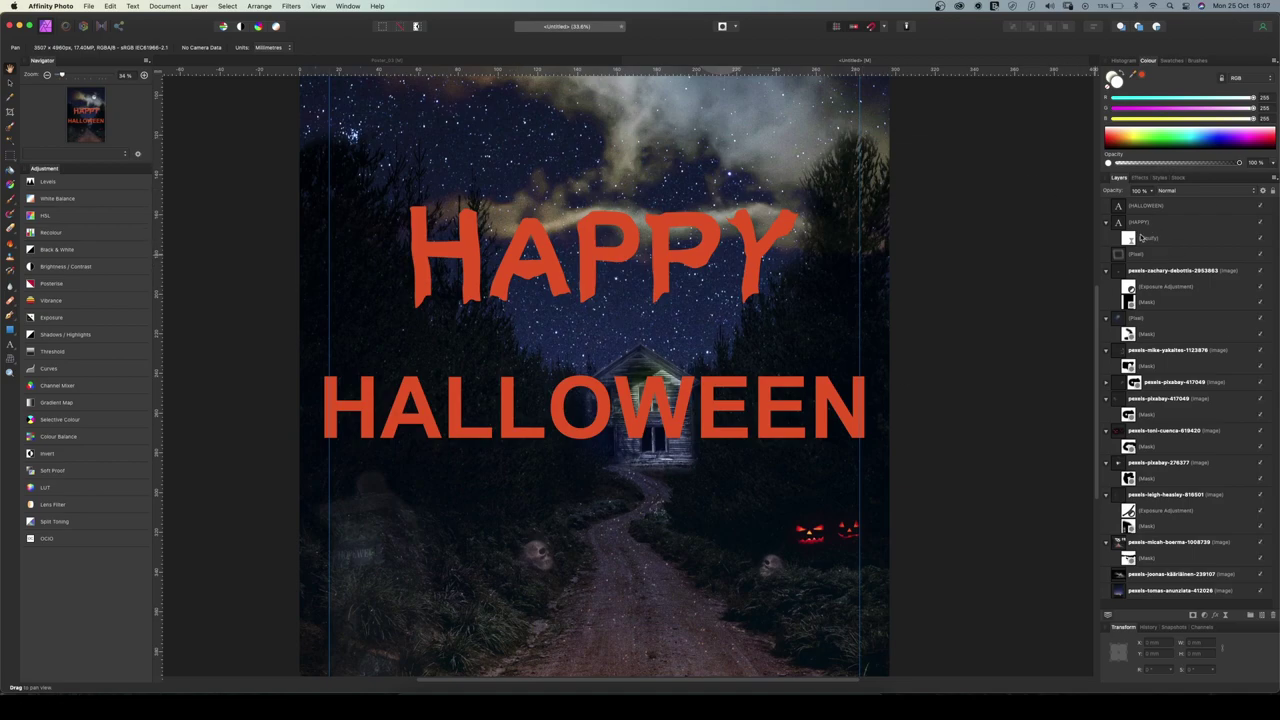
Add a live Liquify filter to the HALLOWEEN text layer
{"action": "left_click", "coordinate": [1155, 205]}
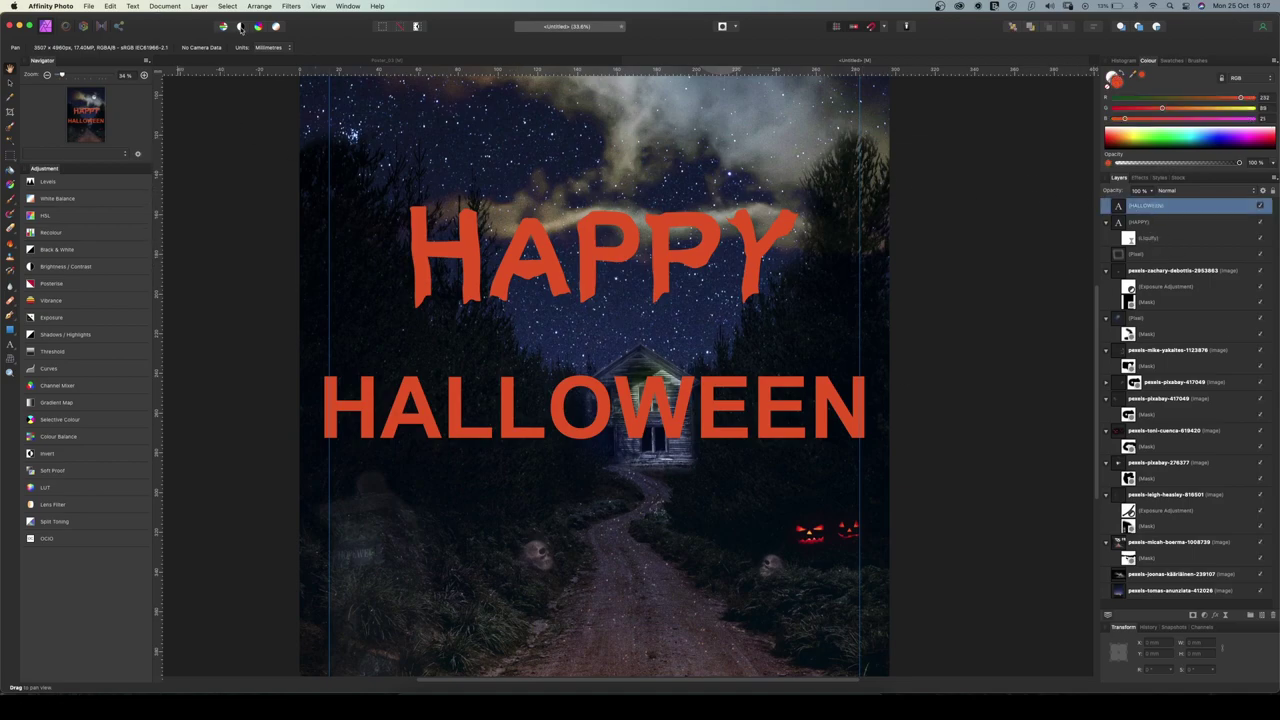
{"action": "left_click", "coordinate": [163, 6]}
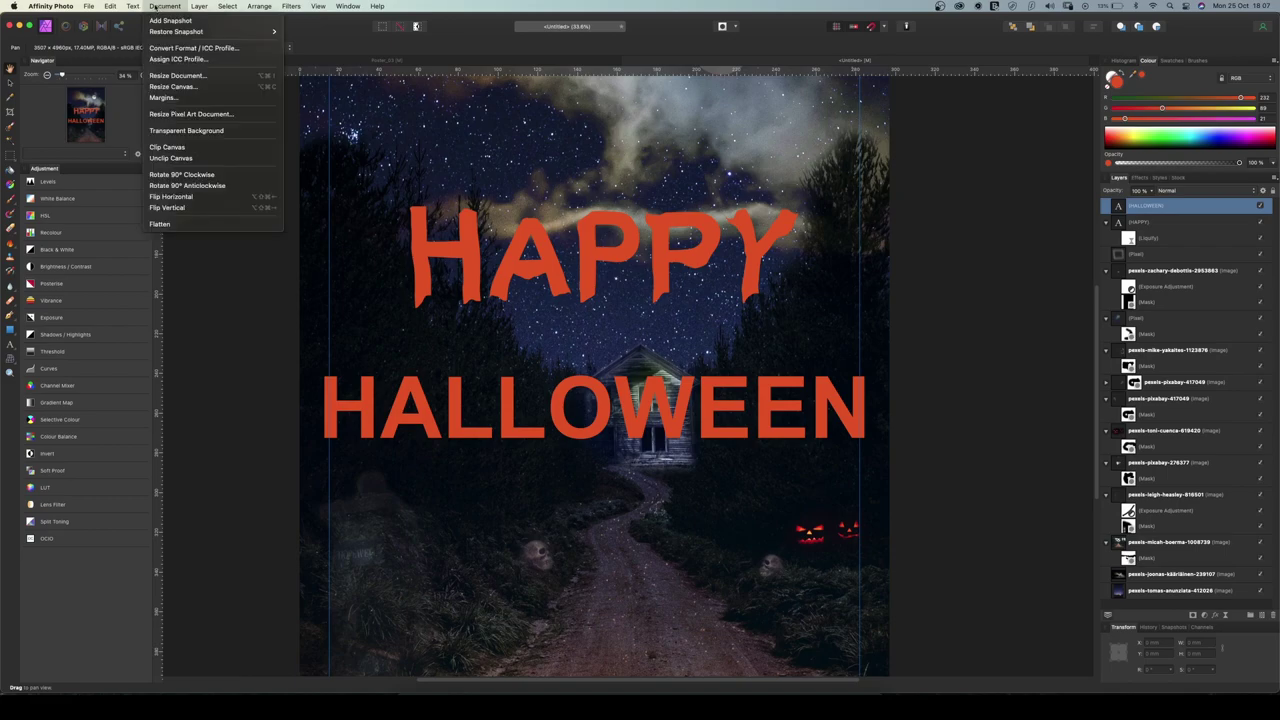
{"action": "mouse_move", "coordinate": [199, 6]}
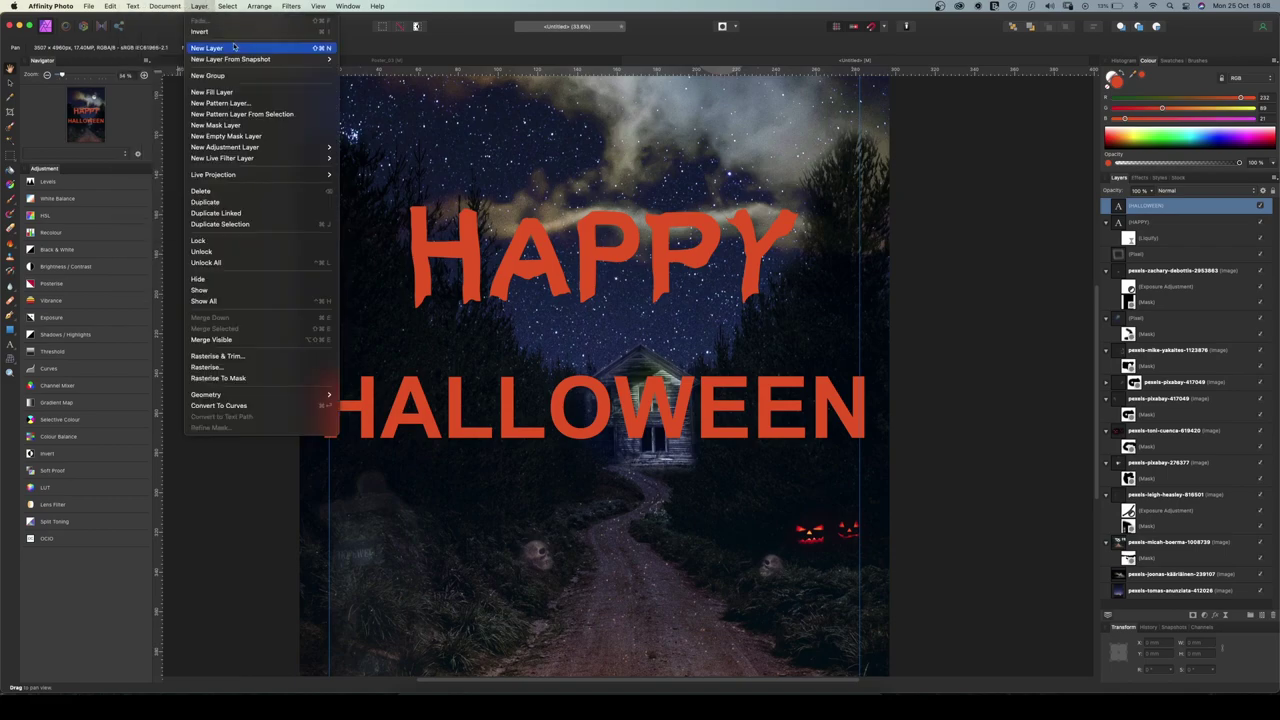
{"action": "mouse_move", "coordinate": [290, 158]}
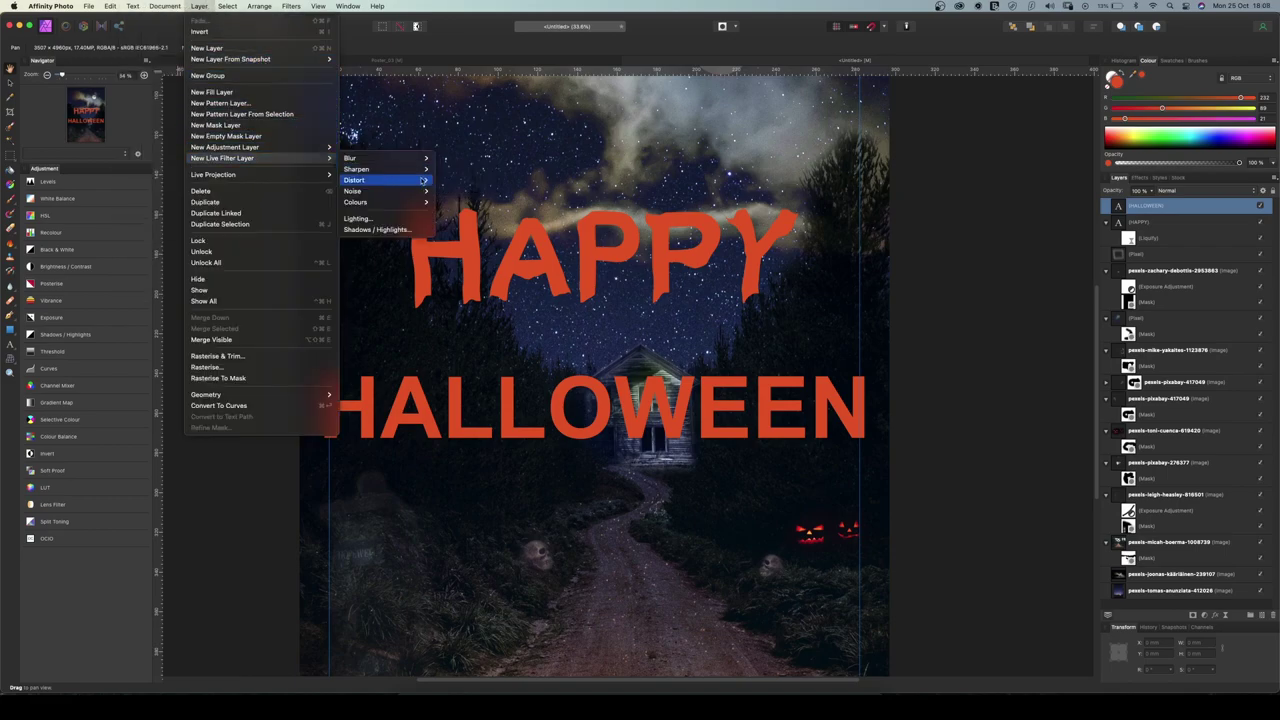
{"action": "mouse_move", "coordinate": [420, 182]}
{"action": "left_click", "coordinate": [451, 257]}
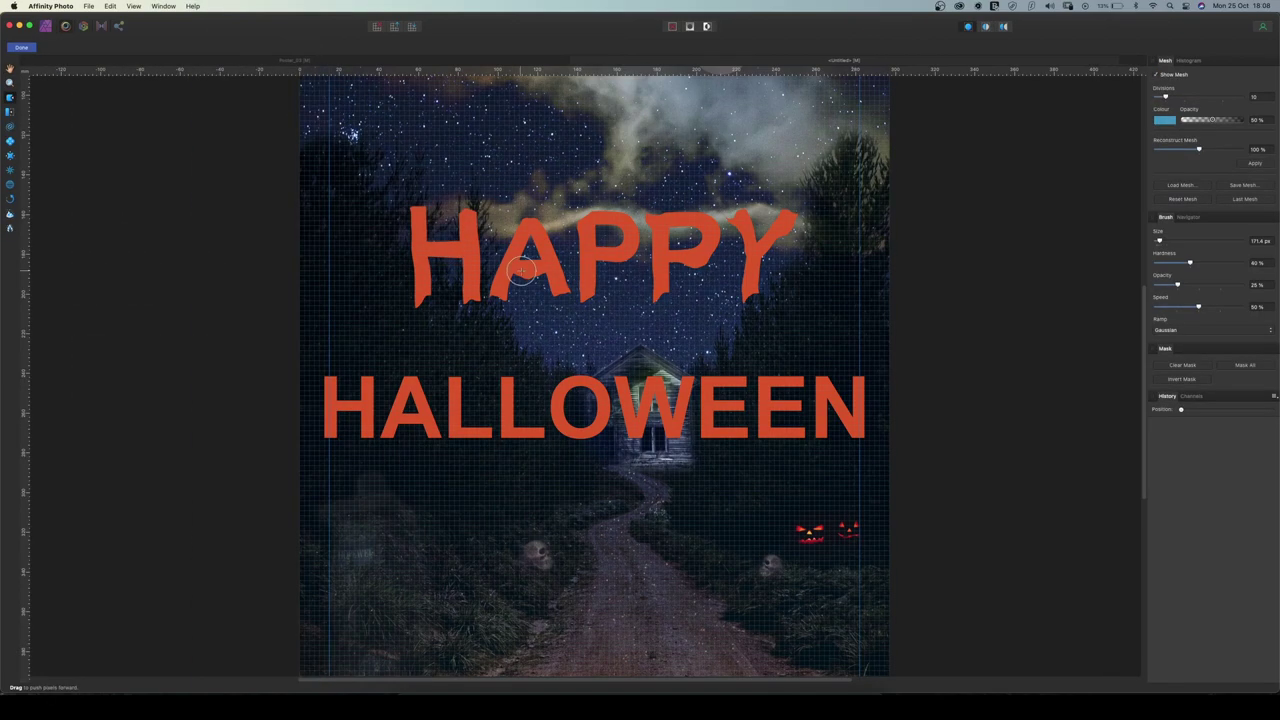
Push the edges of the first H and A in HALLOWEEN outward into ragged, dripping shapes
{"action": "left_click_drag", "start_coordinate": [329, 434], "coordinate": [328, 452]}
{"action": "left_click_drag", "start_coordinate": [326, 442], "coordinate": [326, 466]}
{"action": "mouse_move", "coordinate": [318, 377]}
{"action": "left_mouse_down"}
{"action": "mouse_move", "coordinate": [373, 372]}
{"action": "mouse_move", "coordinate": [374, 448]}
{"action": "mouse_move", "coordinate": [362, 448]}
{"action": "mouse_move", "coordinate": [389, 462]}
{"action": "left_mouse_up"}
{"action": "mouse_move", "coordinate": [384, 438]}
{"action": "left_mouse_down"}
{"action": "mouse_move", "coordinate": [383, 457]}
{"action": "mouse_move", "coordinate": [423, 440]}
{"action": "mouse_move", "coordinate": [434, 453]}
{"action": "left_mouse_up"}
{"action": "left_click_drag", "start_coordinate": [392, 372], "coordinate": [404, 392]}
{"action": "mouse_move", "coordinate": [422, 374]}
{"action": "left_mouse_down"}
{"action": "mouse_move", "coordinate": [426, 386]}
{"action": "mouse_move", "coordinate": [460, 372]}
{"action": "left_mouse_up"}
Warp the remaining HALLOWEEN letters, from the double L and O through to the N, and apply the distortion
{"action": "left_click_drag", "start_coordinate": [470, 424], "coordinate": [462, 443]}
{"action": "mouse_move", "coordinate": [480, 434]}
{"action": "left_mouse_down"}
{"action": "mouse_move", "coordinate": [584, 438]}
{"action": "mouse_move", "coordinate": [547, 443]}
{"action": "left_mouse_up"}
{"action": "left_click_drag", "start_coordinate": [543, 434], "coordinate": [545, 448]}
{"action": "left_click_drag", "start_coordinate": [530, 440], "coordinate": [519, 450]}
{"action": "mouse_move", "coordinate": [537, 441]}
{"action": "left_mouse_down"}
{"action": "mouse_move", "coordinate": [537, 452]}
{"action": "mouse_move", "coordinate": [579, 443]}
{"action": "left_mouse_up"}
{"action": "left_click_drag", "start_coordinate": [558, 396], "coordinate": [564, 420]}
{"action": "left_click_drag", "start_coordinate": [564, 421], "coordinate": [566, 395]}
{"action": "mouse_move", "coordinate": [567, 390]}
{"action": "left_mouse_down"}
{"action": "mouse_move", "coordinate": [568, 362]}
{"action": "mouse_move", "coordinate": [575, 374]}
{"action": "left_mouse_up"}
{"action": "left_click_drag", "start_coordinate": [583, 380], "coordinate": [589, 385]}
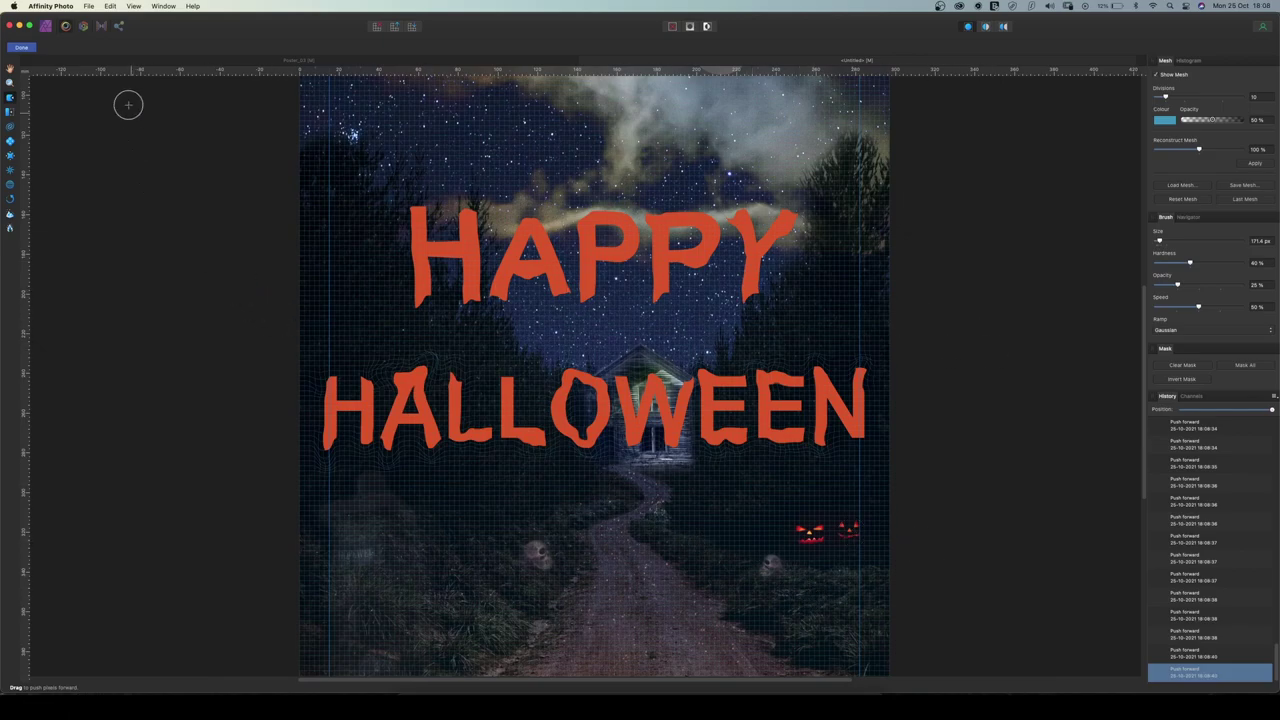
{"action": "left_click", "coordinate": [24, 48]}
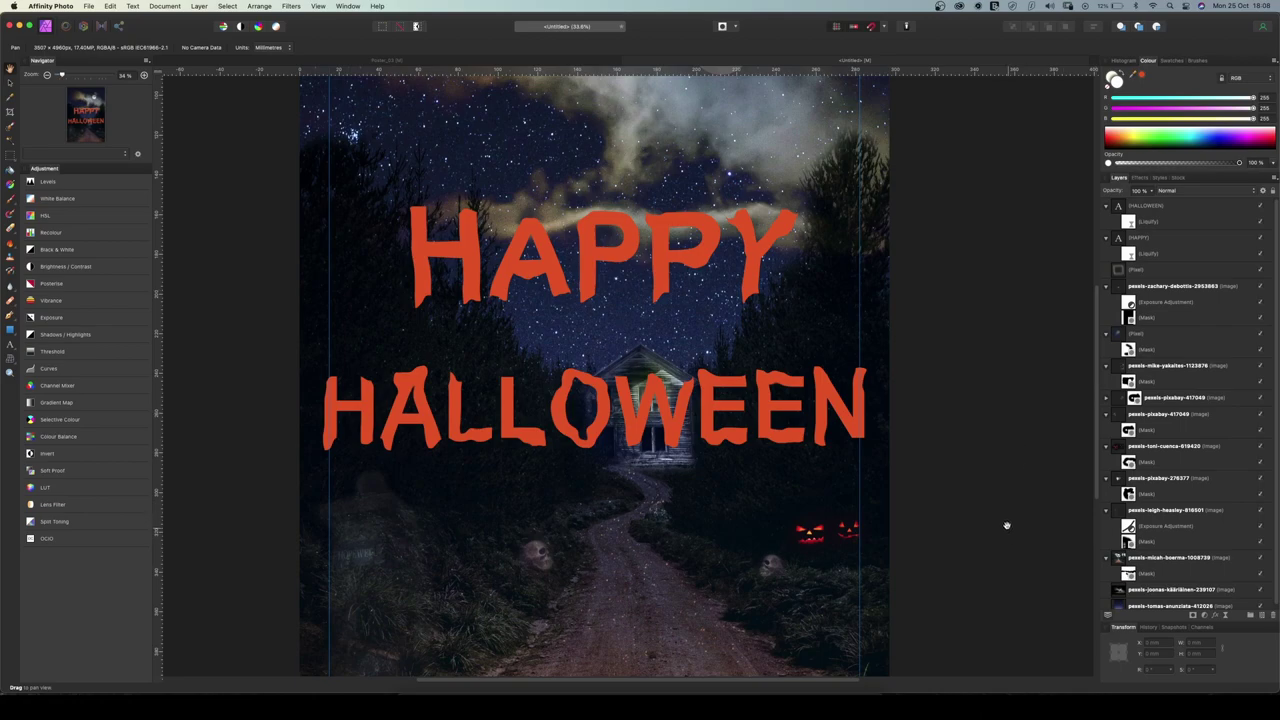
Scale the distorted HALLOWEEN text to about 251 mm wide and recentre it between the side margins
{"action": "left_click", "coordinate": [18, 84]}
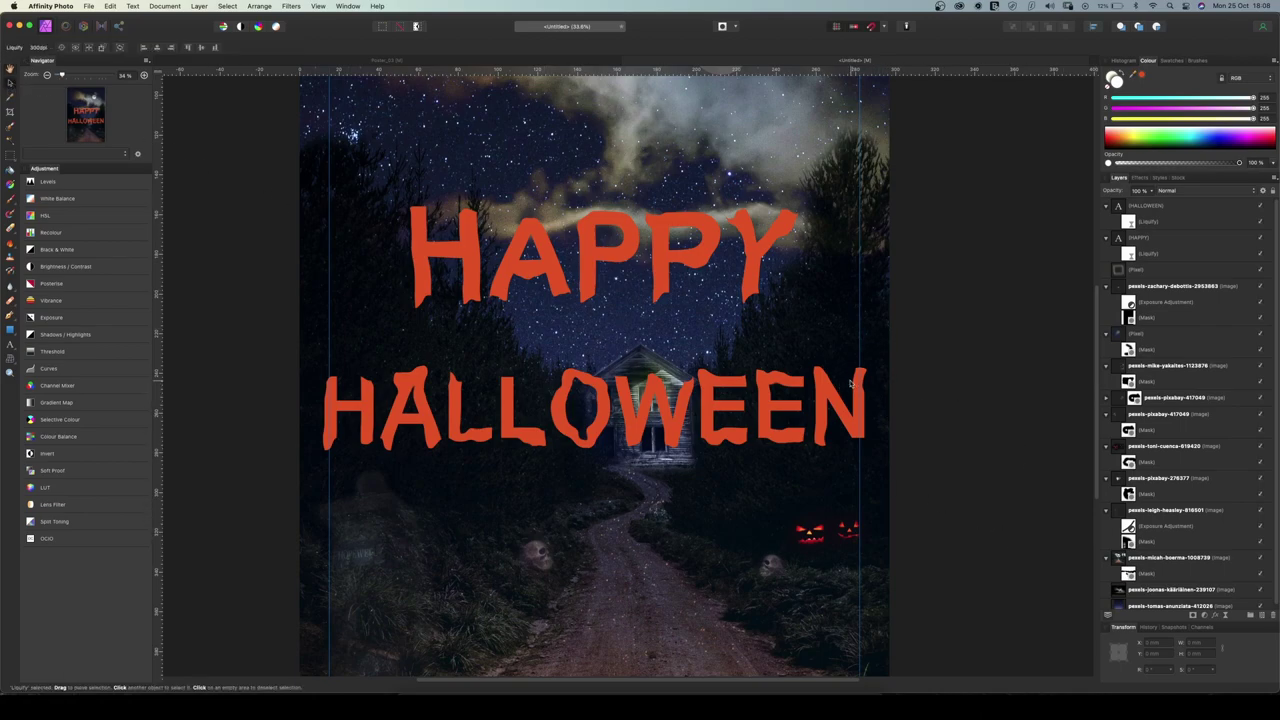
{"action": "left_click", "coordinate": [378, 428]}
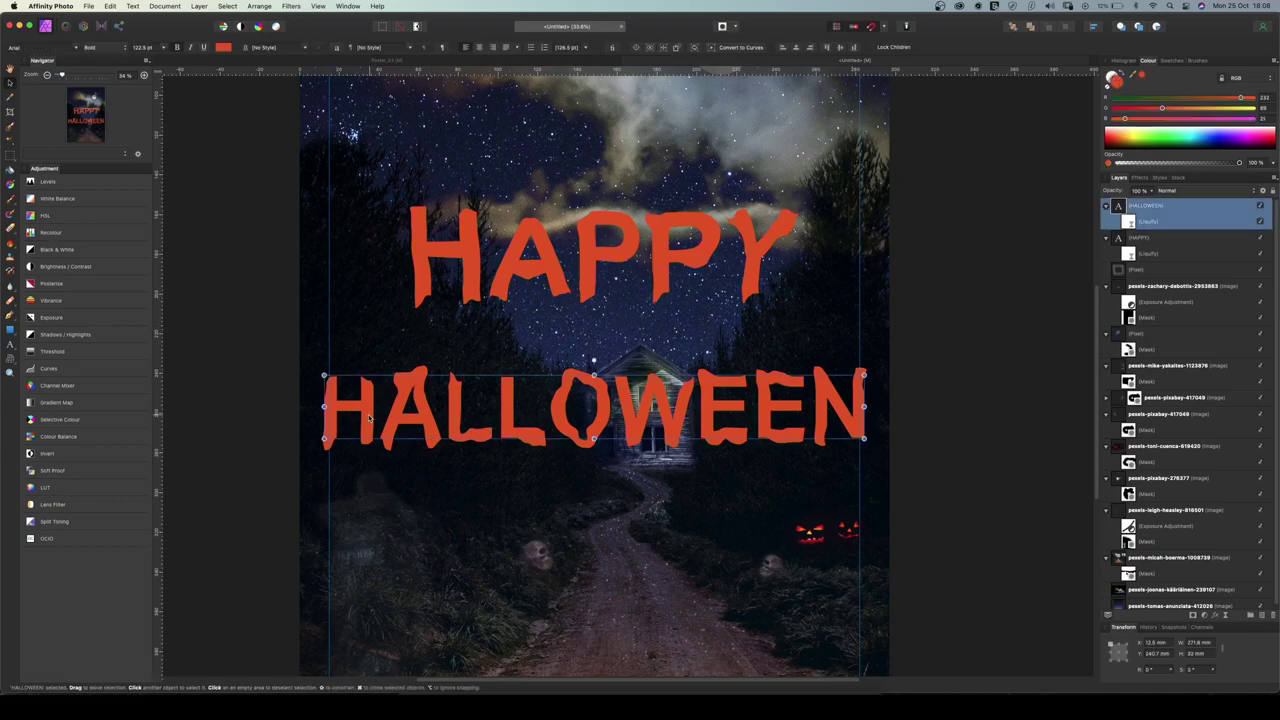
{"action": "left_click_drag", "start_coordinate": [322, 438], "coordinate": [365, 432]}
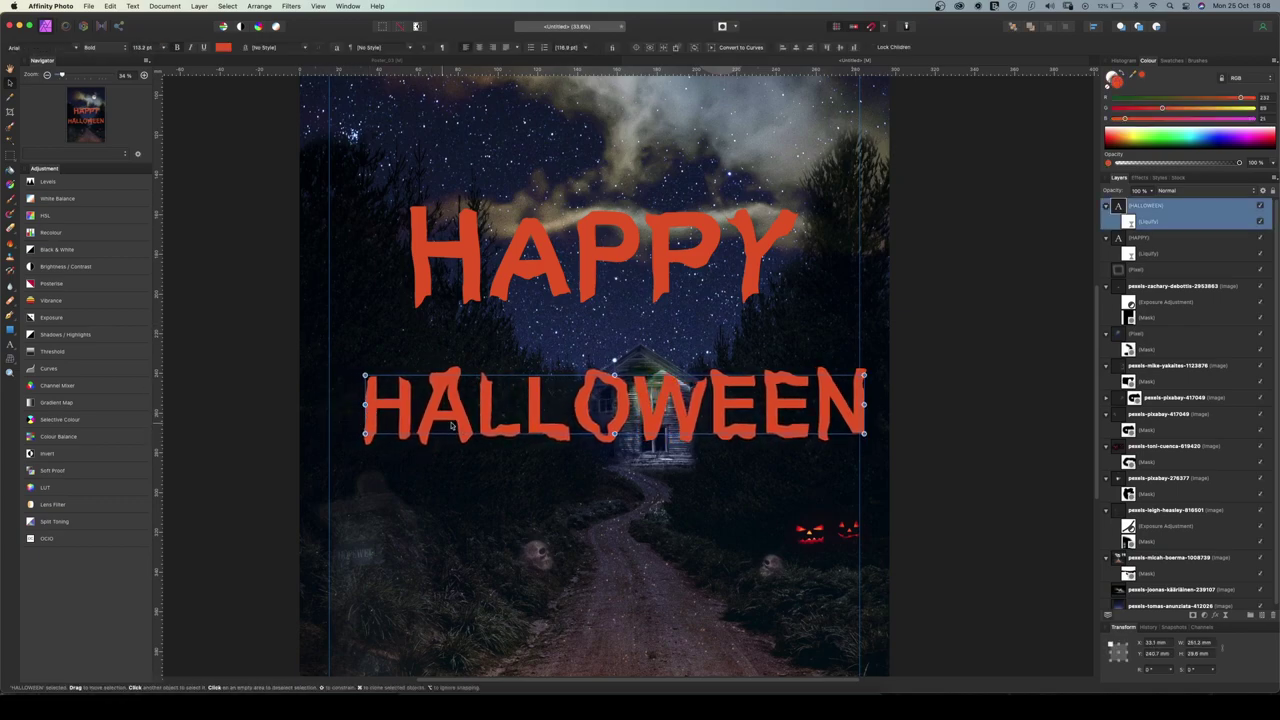
{"action": "left_click_drag", "start_coordinate": [621, 419], "coordinate": [602, 426]}
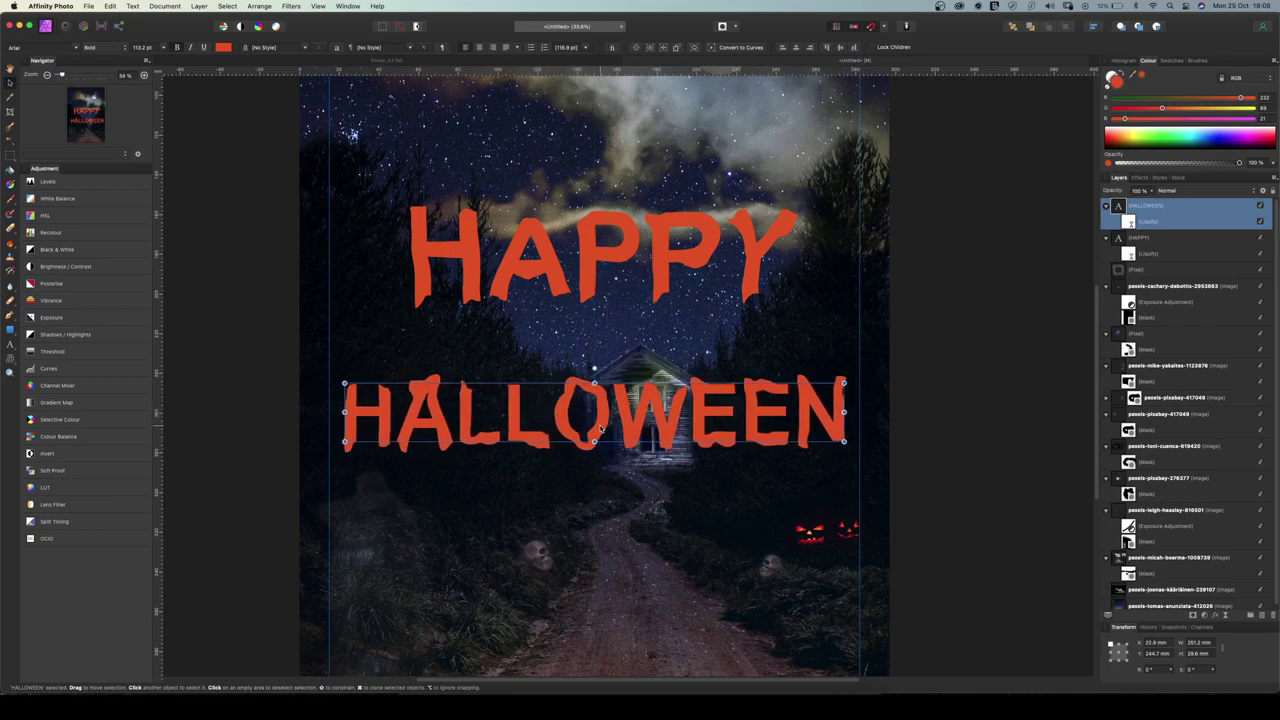
Nudge the HAPPY text slightly and move HALLOWEEN down over the foot of the house, clear of its window
{"action": "left_click", "coordinate": [656, 263]}
{"action": "left_click_drag", "start_coordinate": [656, 263], "coordinate": [658, 265]}
{"action": "left_click_drag", "start_coordinate": [660, 425], "coordinate": [665, 475]}
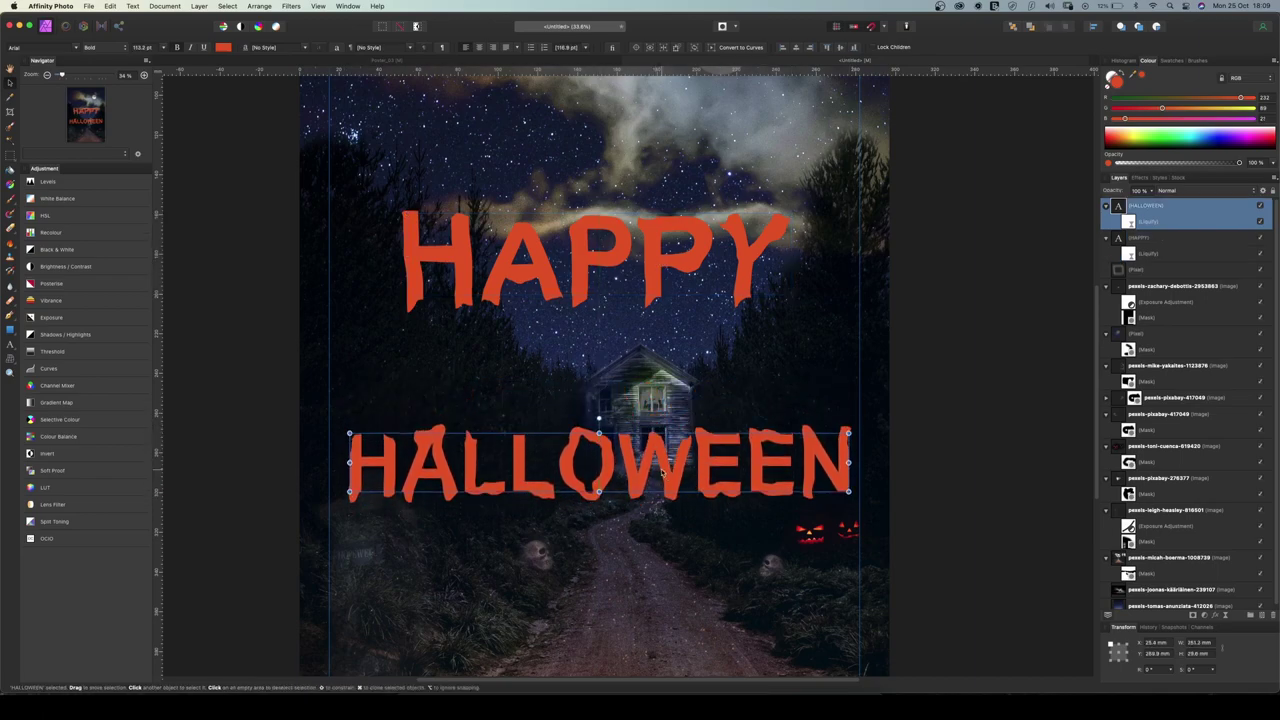
{"action": "left_click", "coordinate": [655, 281]}
{"action": "left_click_drag", "start_coordinate": [655, 281], "coordinate": [657, 289]}
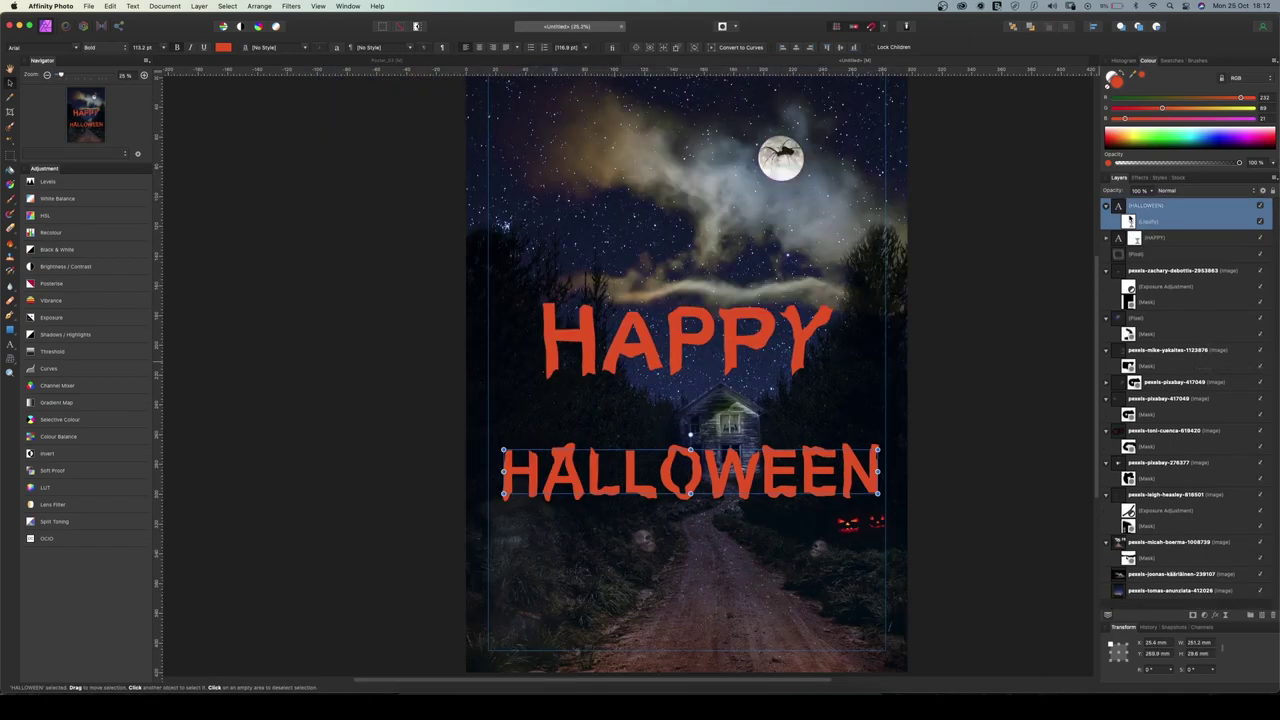
{"action": "double_click", "coordinate": [1131, 205]}
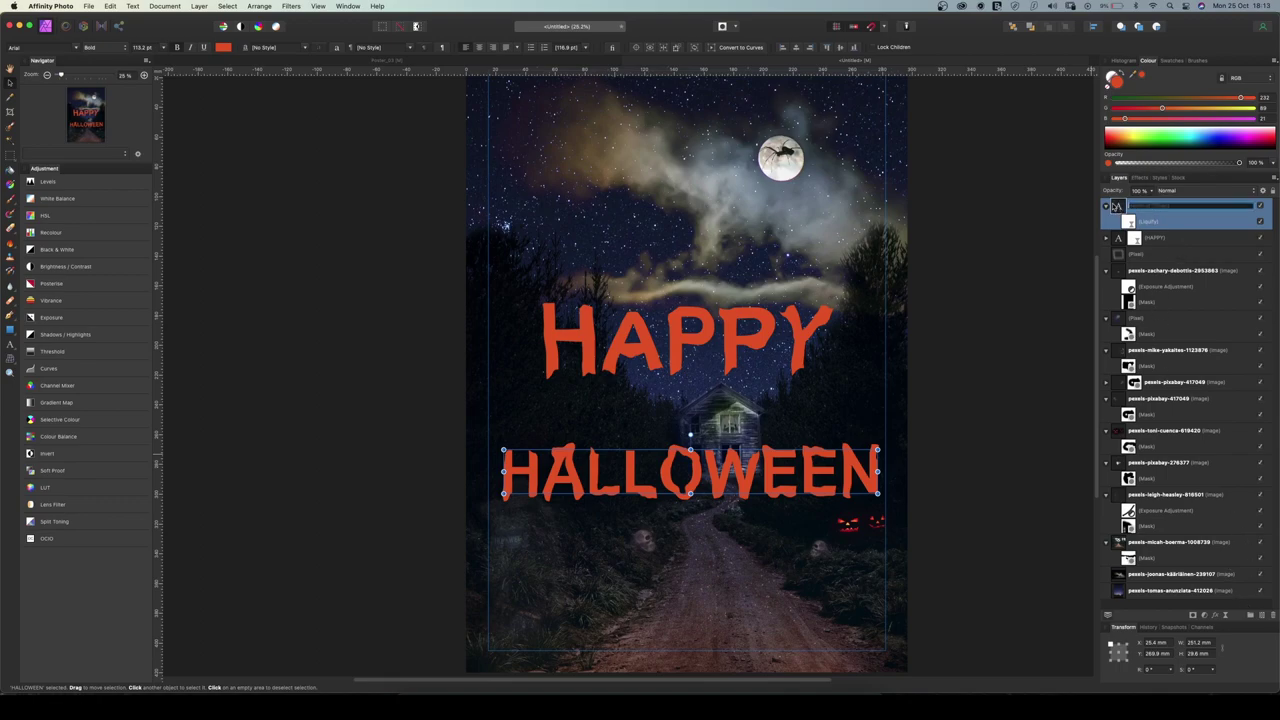
{"action": "left_click", "coordinate": [1116, 206]}
{"action": "left_click", "coordinate": [1118, 206]}
{"action": "left_click", "coordinate": [1117, 205]}
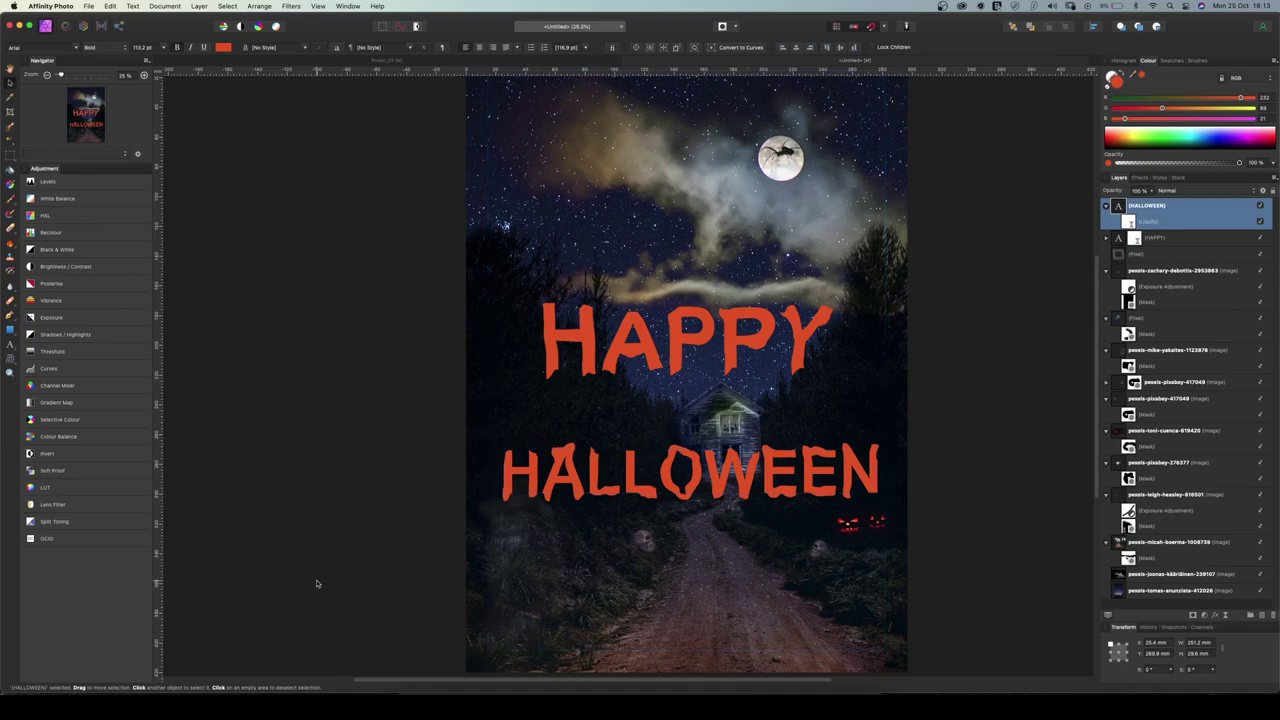
Load the outline of the HALLOWEEN text as a selection and add a new pixel layer above it
{"action": "scroll", "coordinate": [316, 583], "scroll_direction": "up", "scroll_amount": 3}
{"action": "key", "text": "super"}
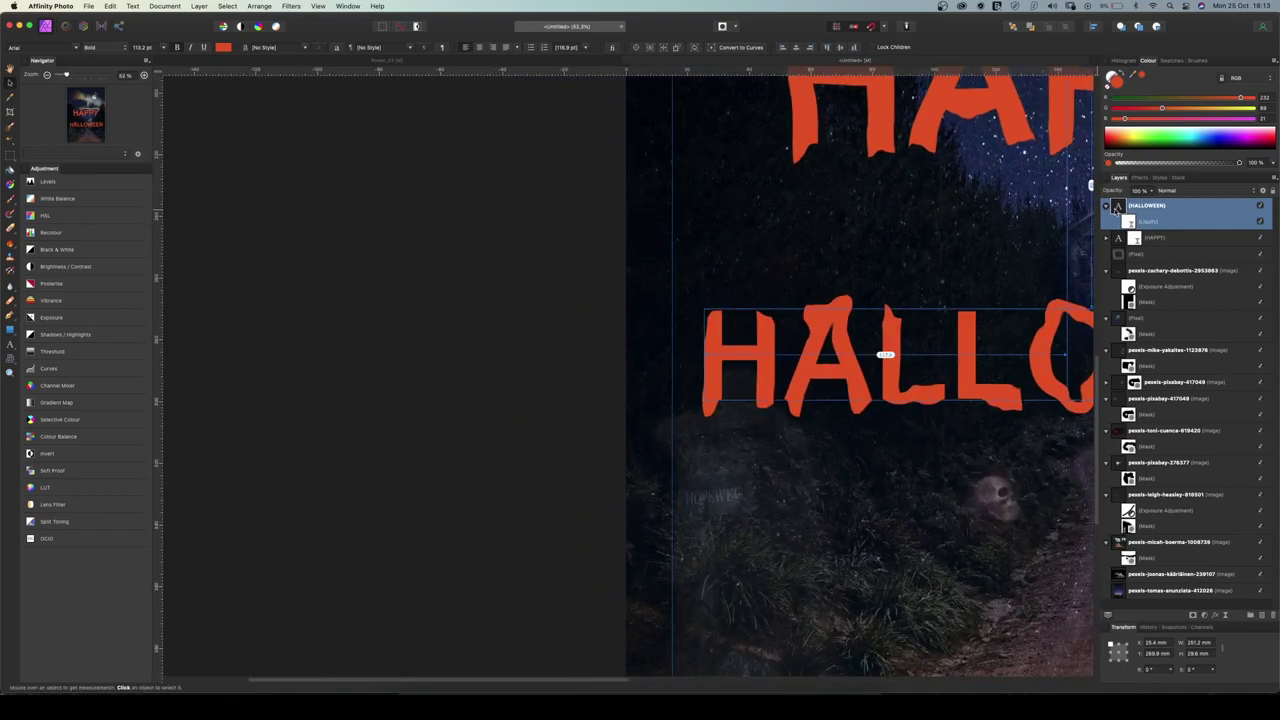
{"action": "left_click", "coordinate": [1118, 207], "text": "super"}
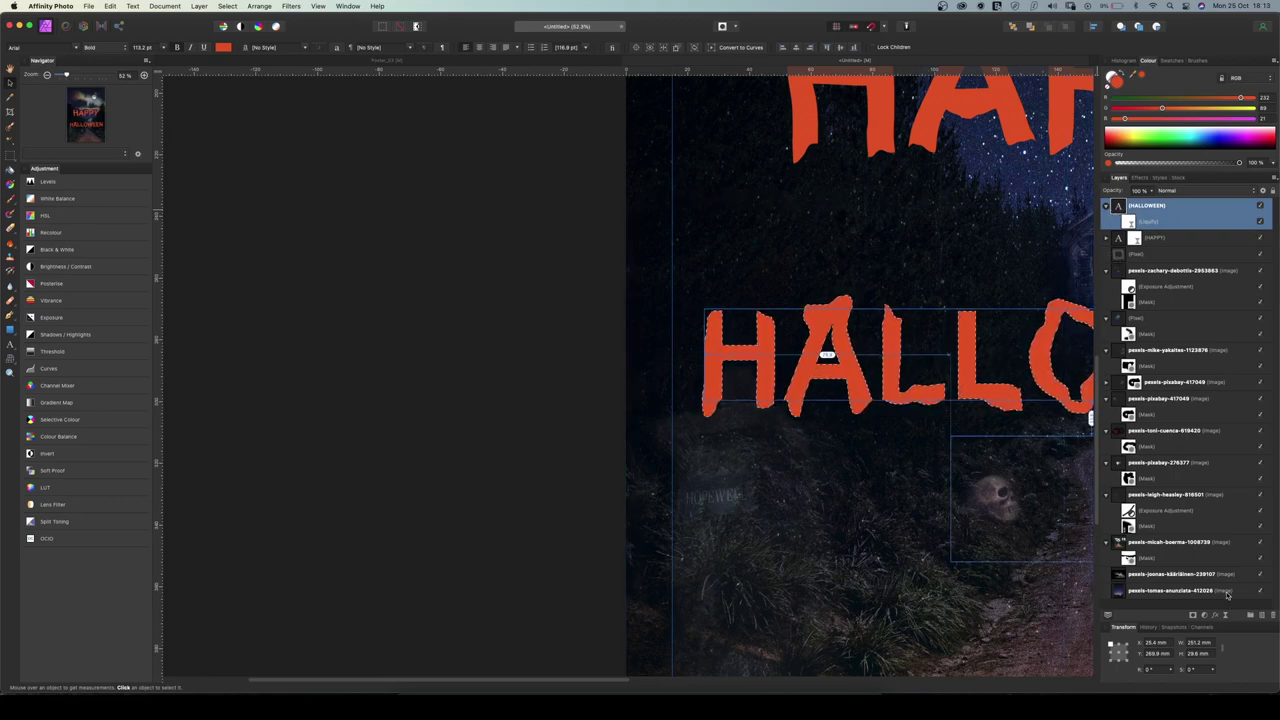
{"action": "left_click", "coordinate": [1263, 617]}
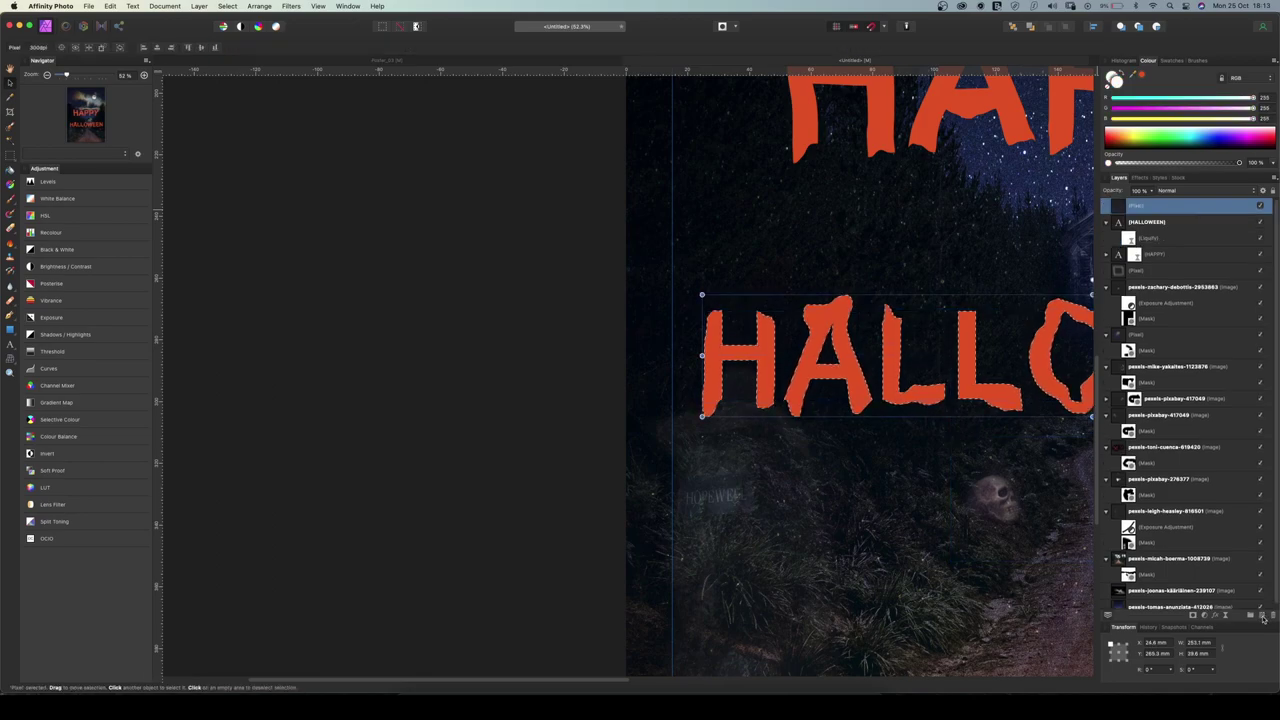
Fill the HALLOWEEN selection on the new pixel layer with white at 100% opacity, deselect, and make the layer visible
{"action": "scroll", "coordinate": [700, 350], "scroll_direction": "left", "scroll_amount": 5}
{"action": "left_click", "coordinate": [110, 6]}
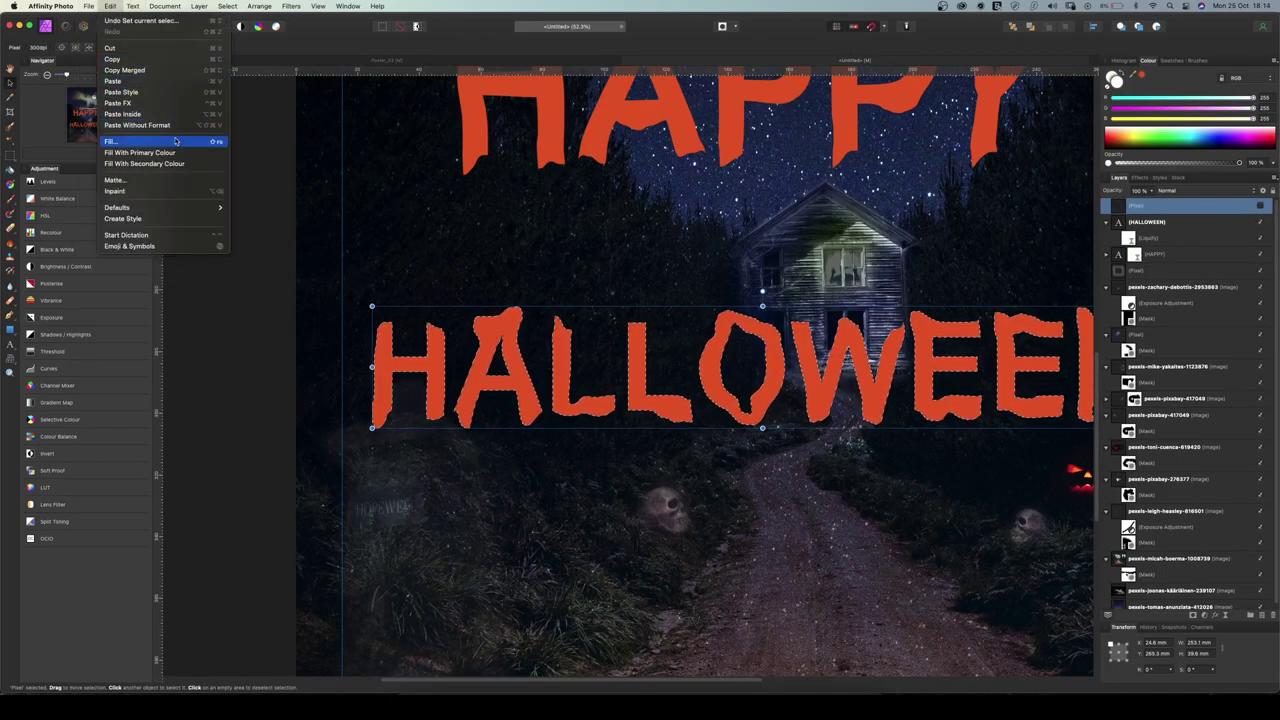
{"action": "left_click", "coordinate": [125, 141]}
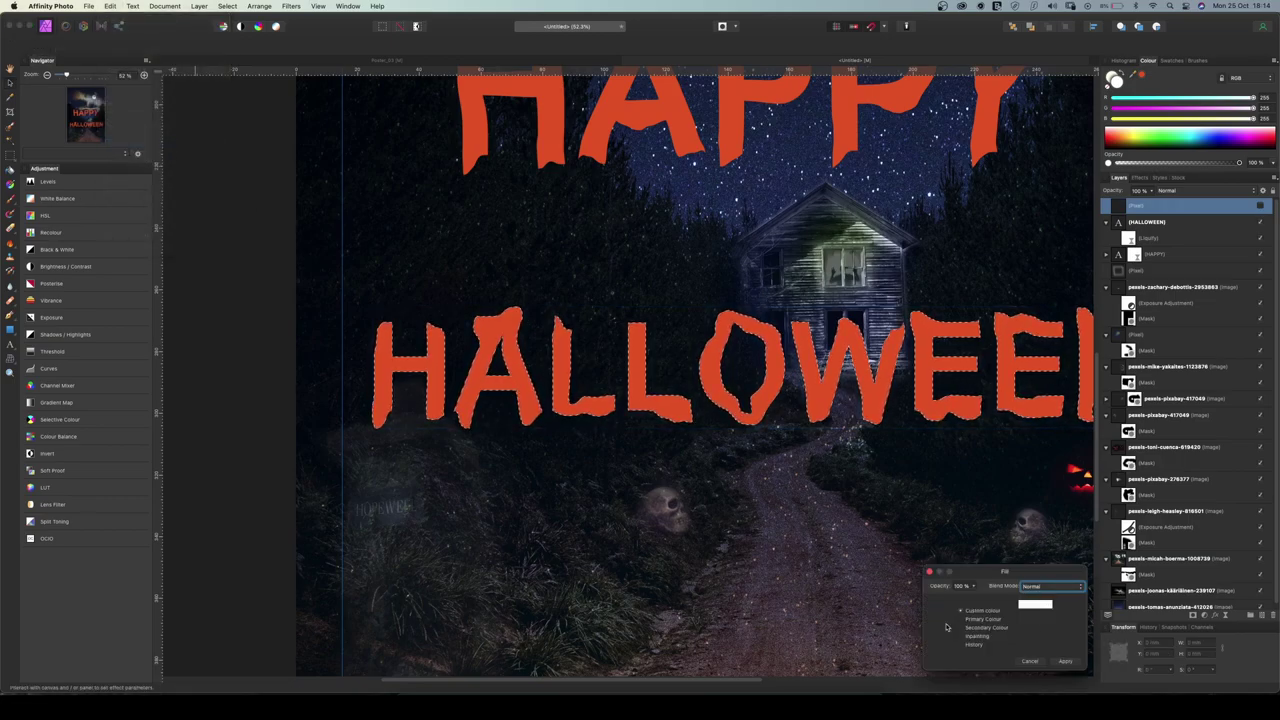
{"action": "left_click", "coordinate": [1065, 662]}
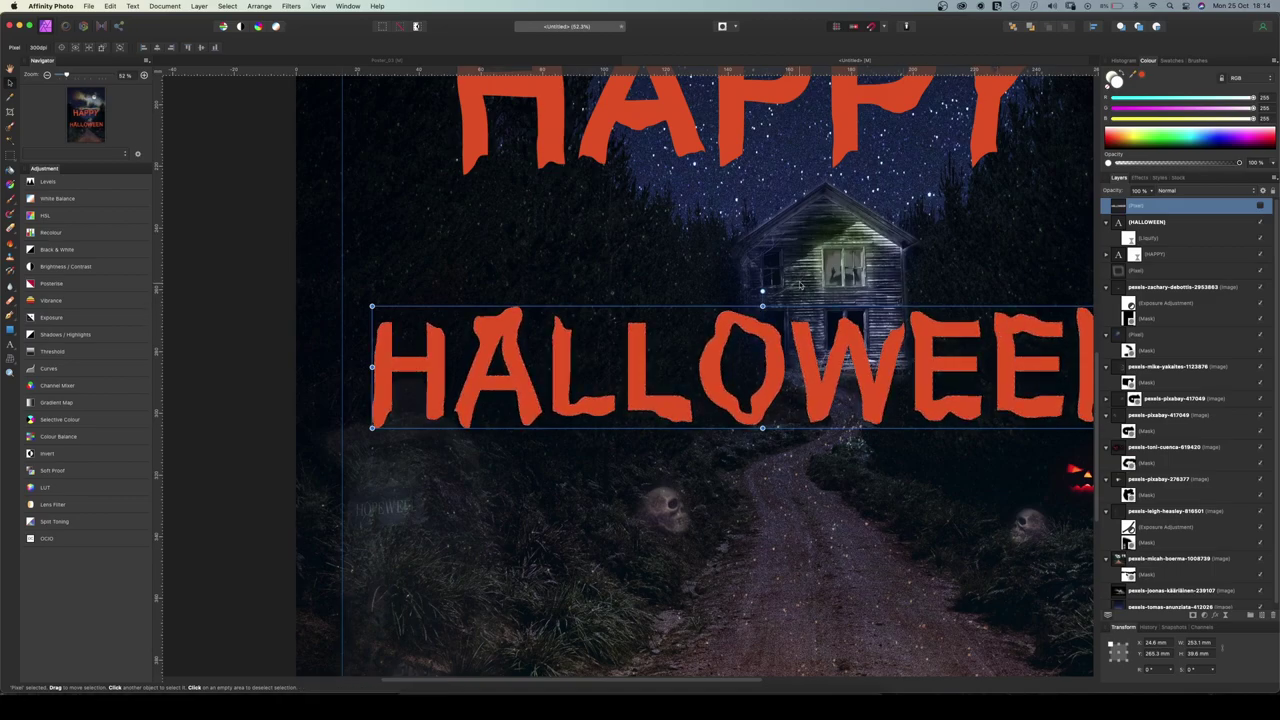
{"action": "key", "text": "super+d"}
{"action": "scroll", "coordinate": [965, 248], "scroll_direction": "right", "scroll_amount": 3}
{"action": "scroll", "coordinate": [965, 248], "scroll_direction": "up", "scroll_amount": 2}
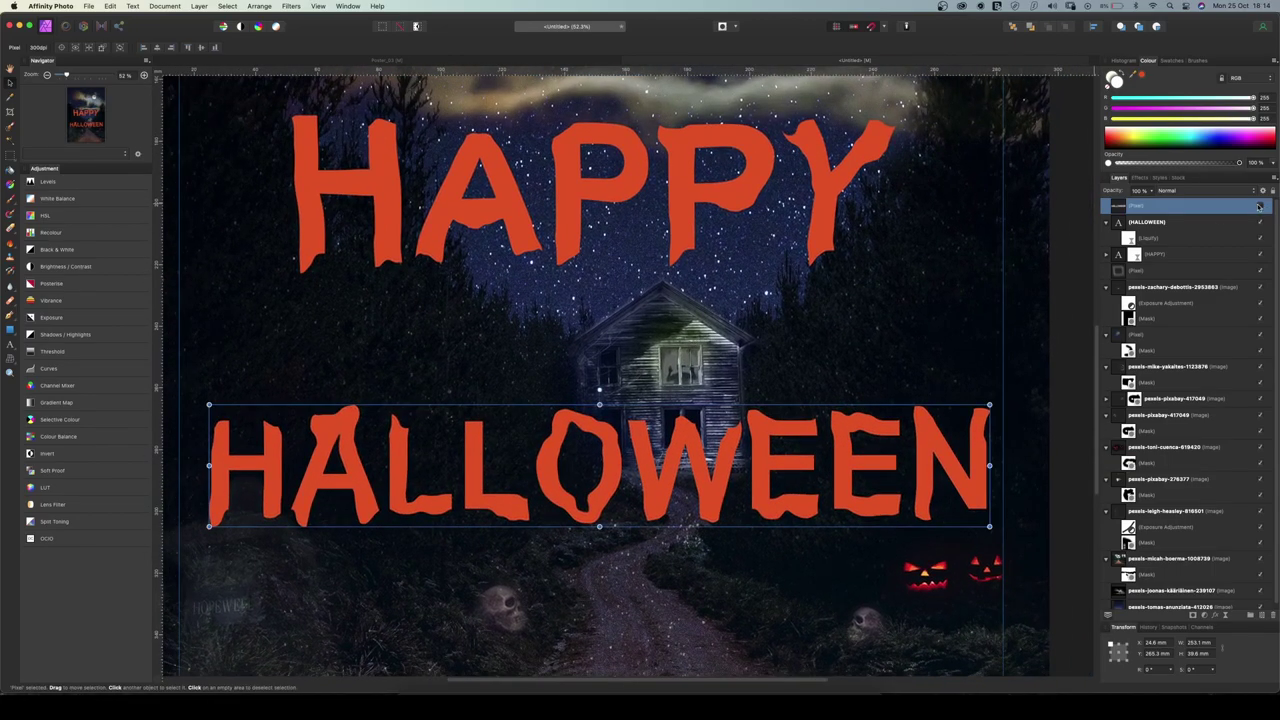
{"action": "left_click", "coordinate": [1260, 206]}
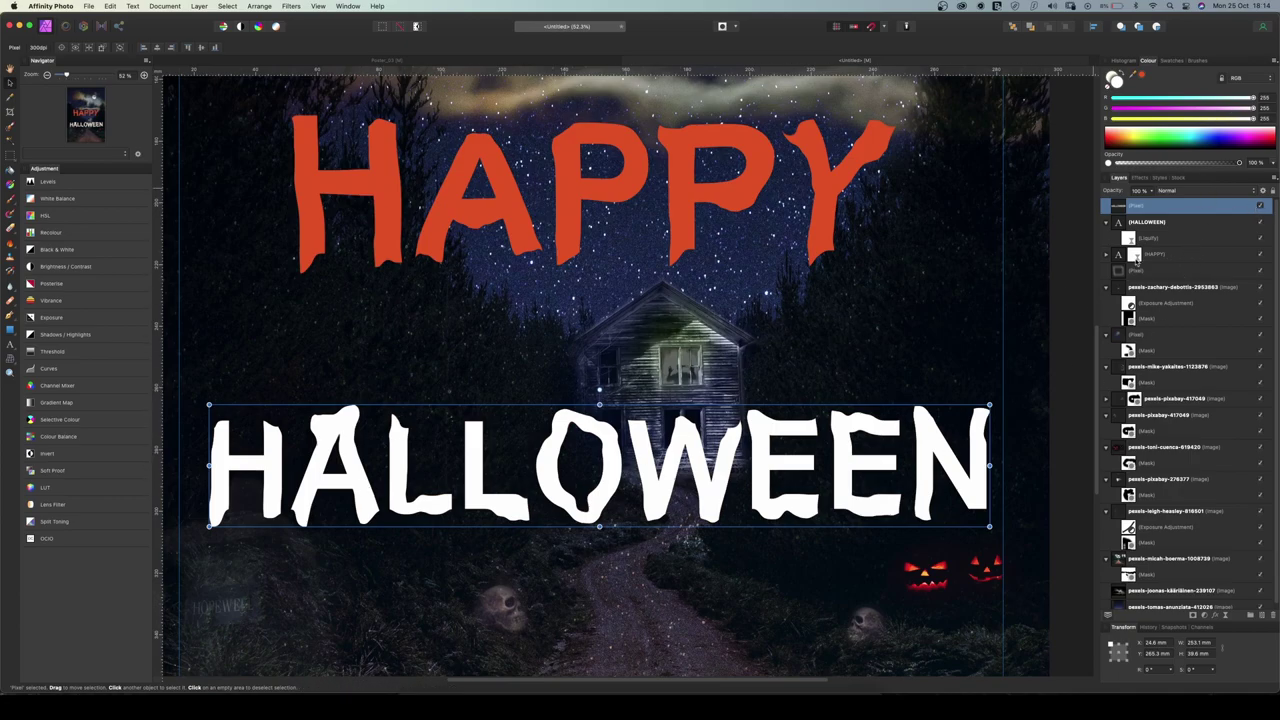
Load the outline of the HAPPY text as a selection and add a new pixel layer above that text
{"action": "left_click", "coordinate": [1119, 255]}
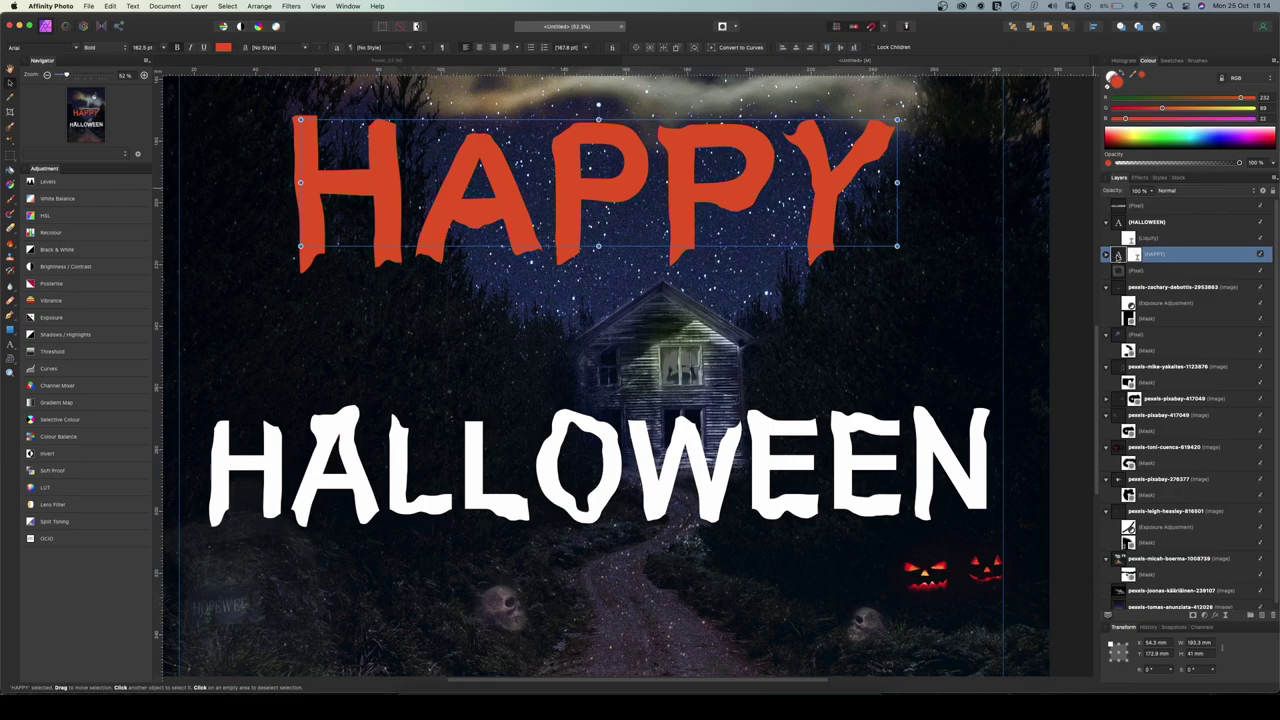
{"action": "left_click", "coordinate": [1120, 256], "text": "super"}
{"action": "left_click", "coordinate": [1259, 617]}
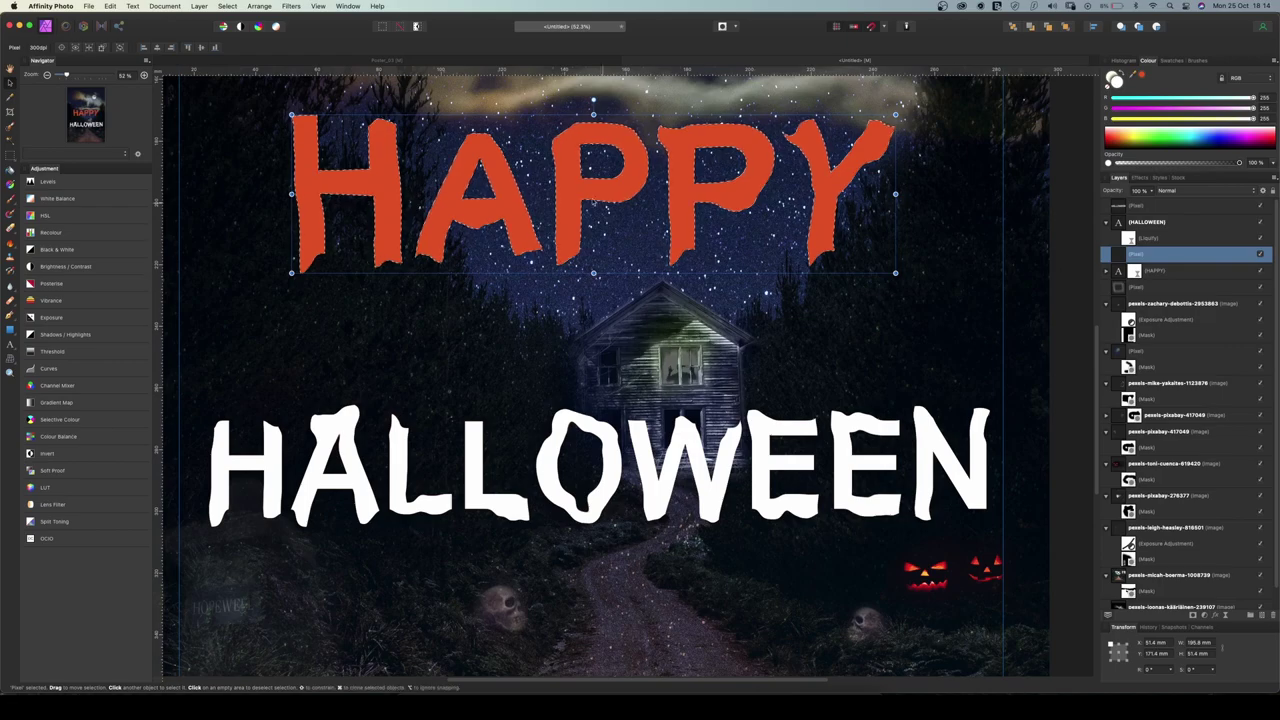
Fill the HAPPY selection with white at 100% opacity and place the white HAPPY and HALLOWEEN pixel layers beneath their matching text layers
{"action": "left_click", "coordinate": [110, 6]}
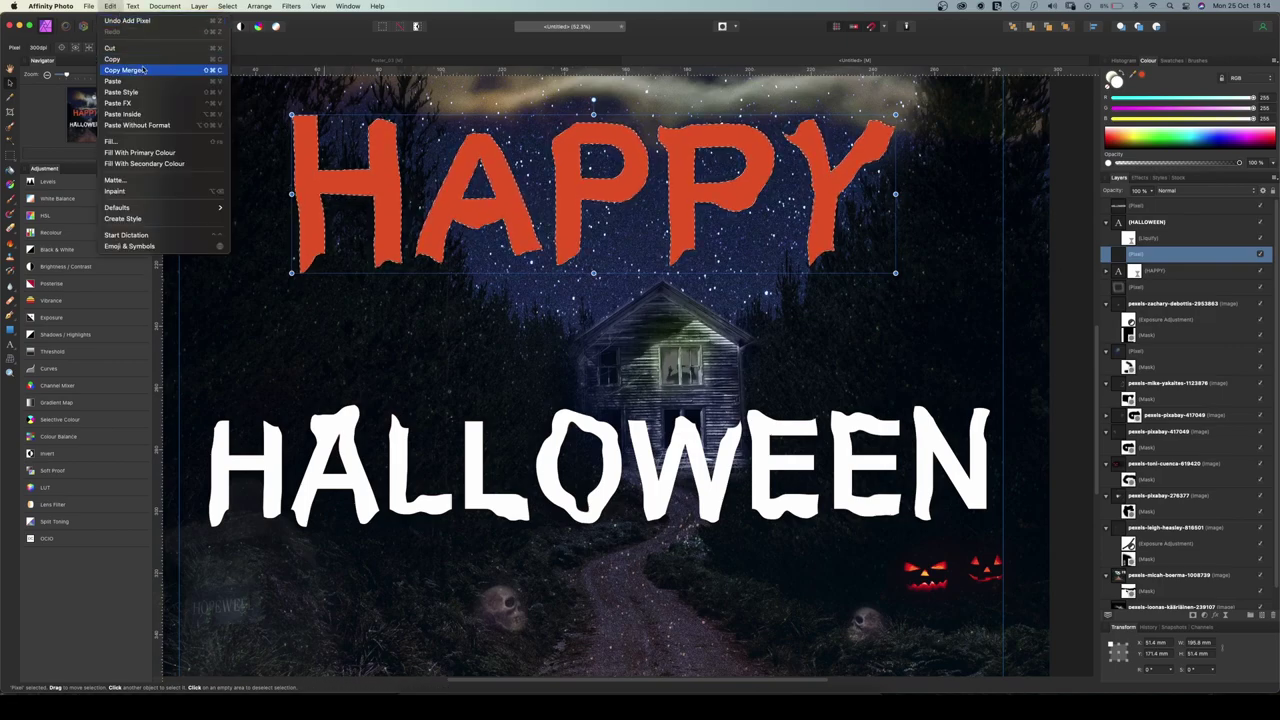
{"action": "left_click", "coordinate": [172, 144]}
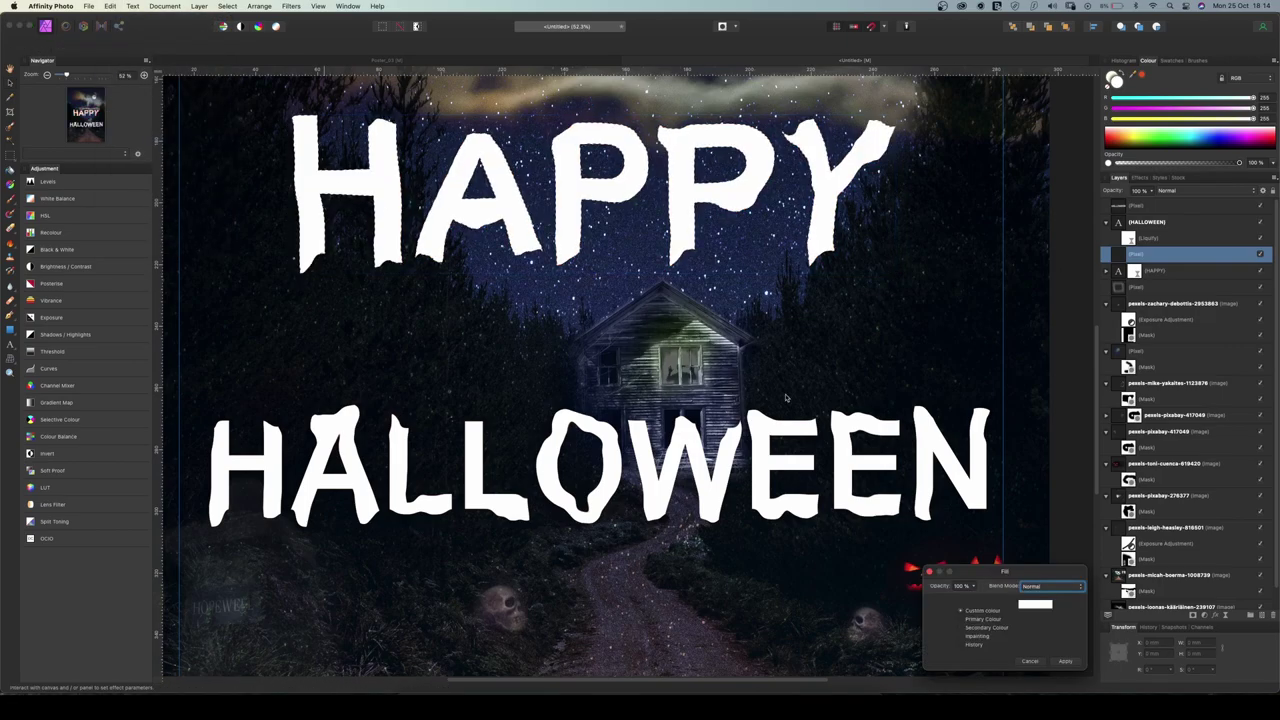
{"action": "left_click", "coordinate": [1067, 662]}
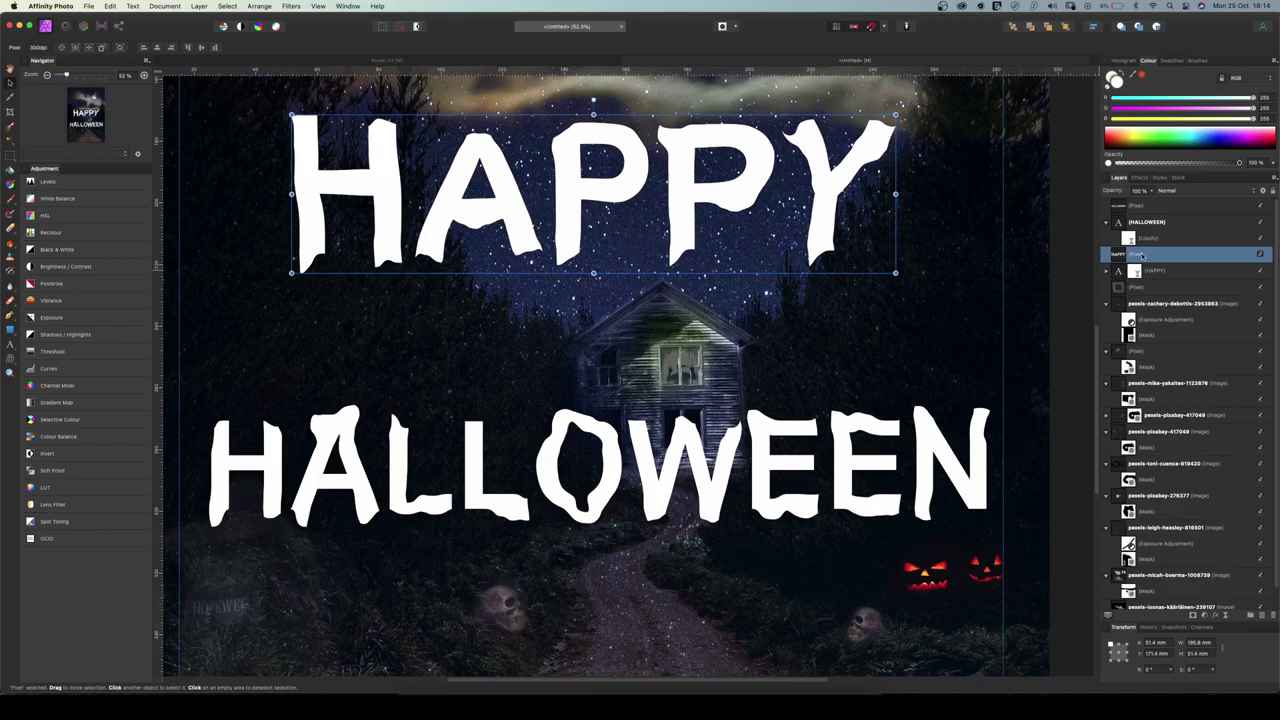
{"action": "left_click_drag", "start_coordinate": [1140, 258], "coordinate": [1117, 283]}
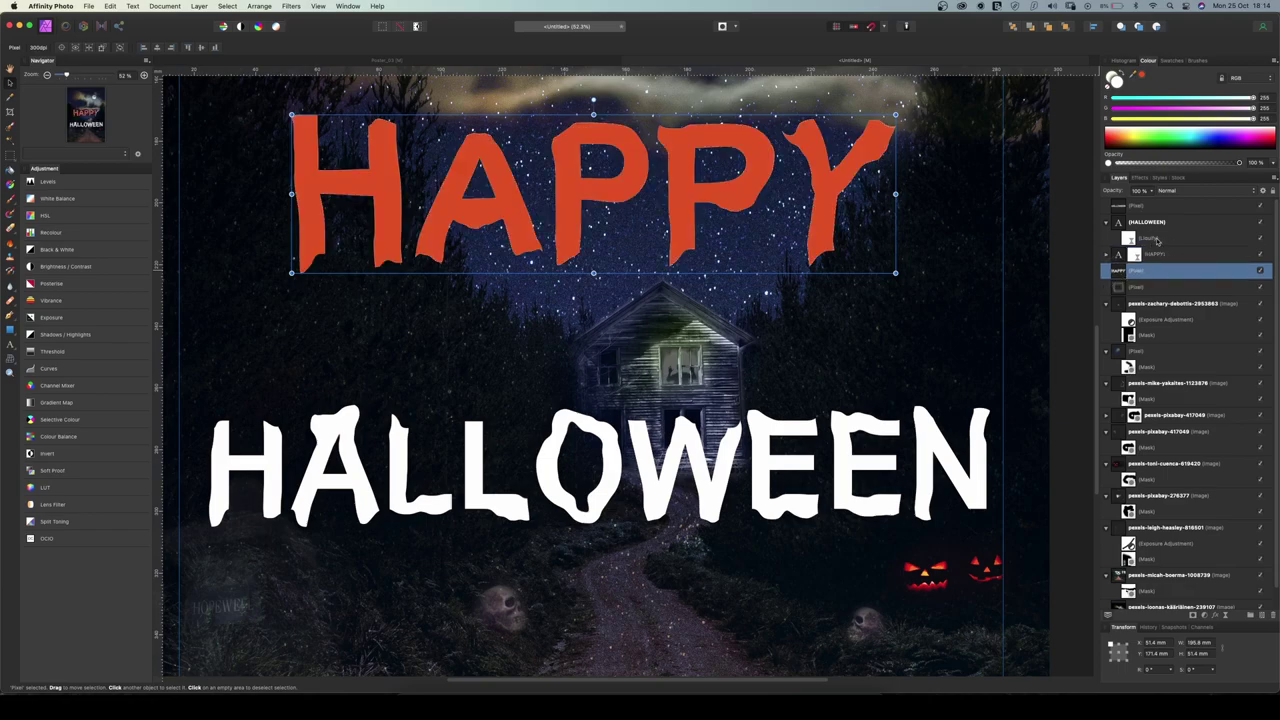
{"action": "left_click_drag", "start_coordinate": [1142, 210], "coordinate": [1125, 246]}
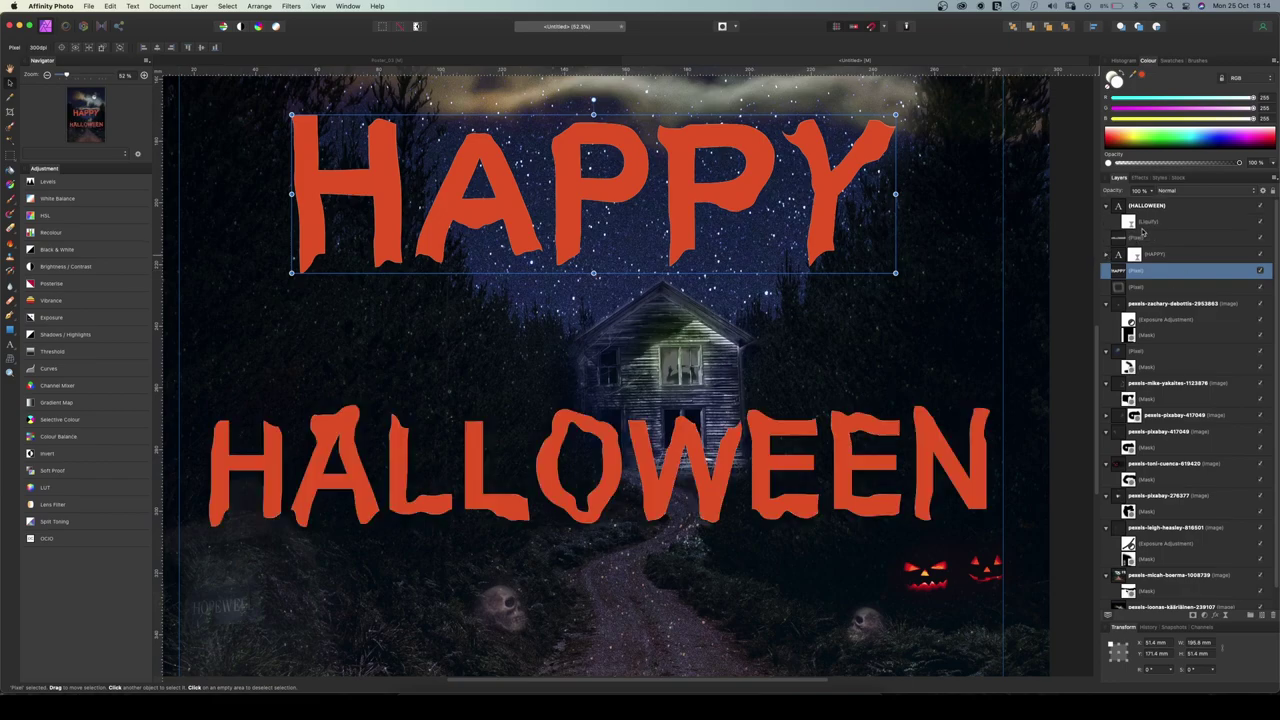
Add a red outer glow to the HALLOWEEN pixel layer, with Screen blending, 75% opacity, 47.7 px radius and 42% intensity
{"action": "left_click", "coordinate": [1138, 238]}
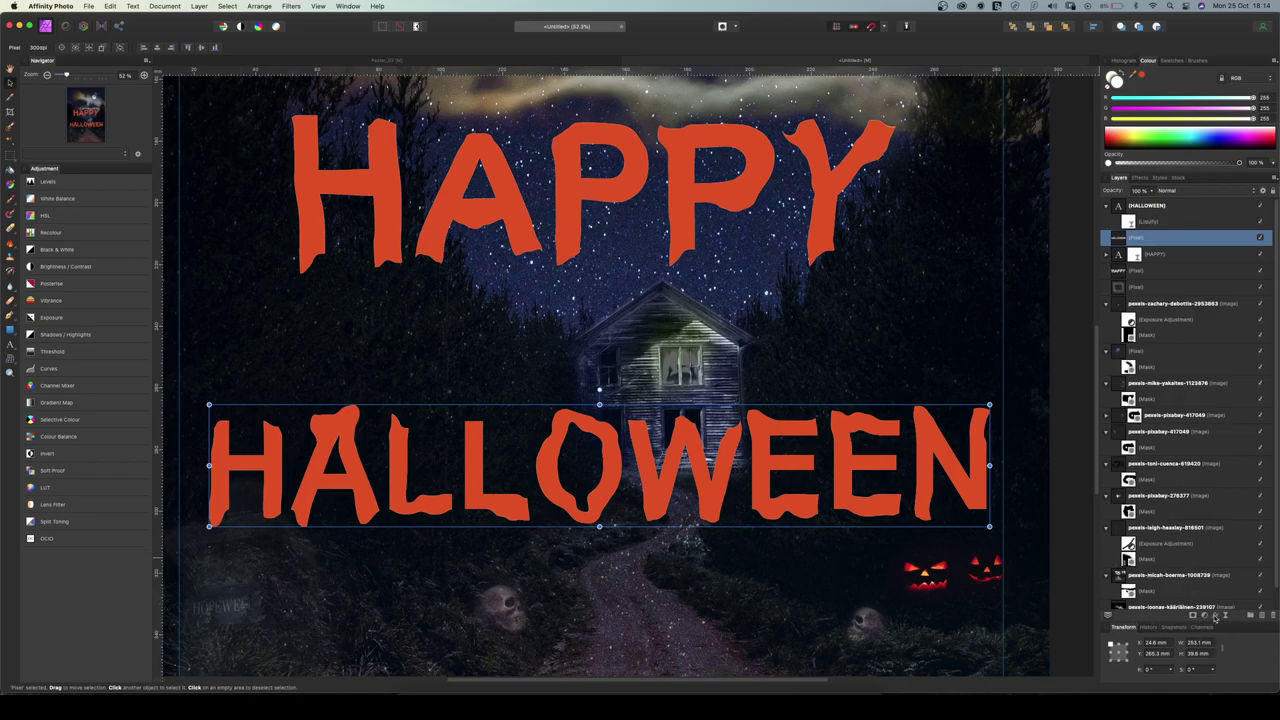
{"action": "left_click", "coordinate": [1214, 616]}
{"action": "left_click", "coordinate": [897, 152]}
{"action": "mouse_move", "coordinate": [1050, 137]}
{"action": "left_mouse_down"}
{"action": "mouse_move", "coordinate": [1115, 141]}
{"action": "mouse_move", "coordinate": [1101, 124]}
{"action": "mouse_move", "coordinate": [1063, 149]}
{"action": "left_mouse_up"}
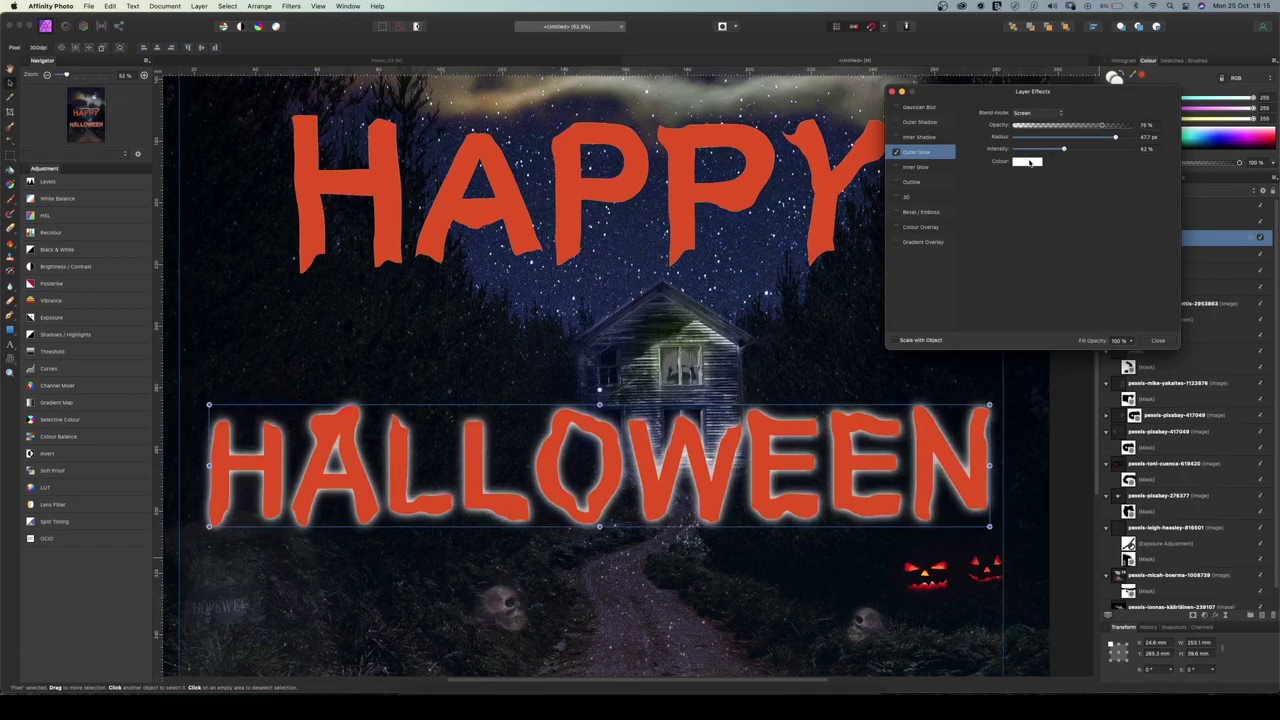
{"action": "left_click", "coordinate": [1030, 162]}
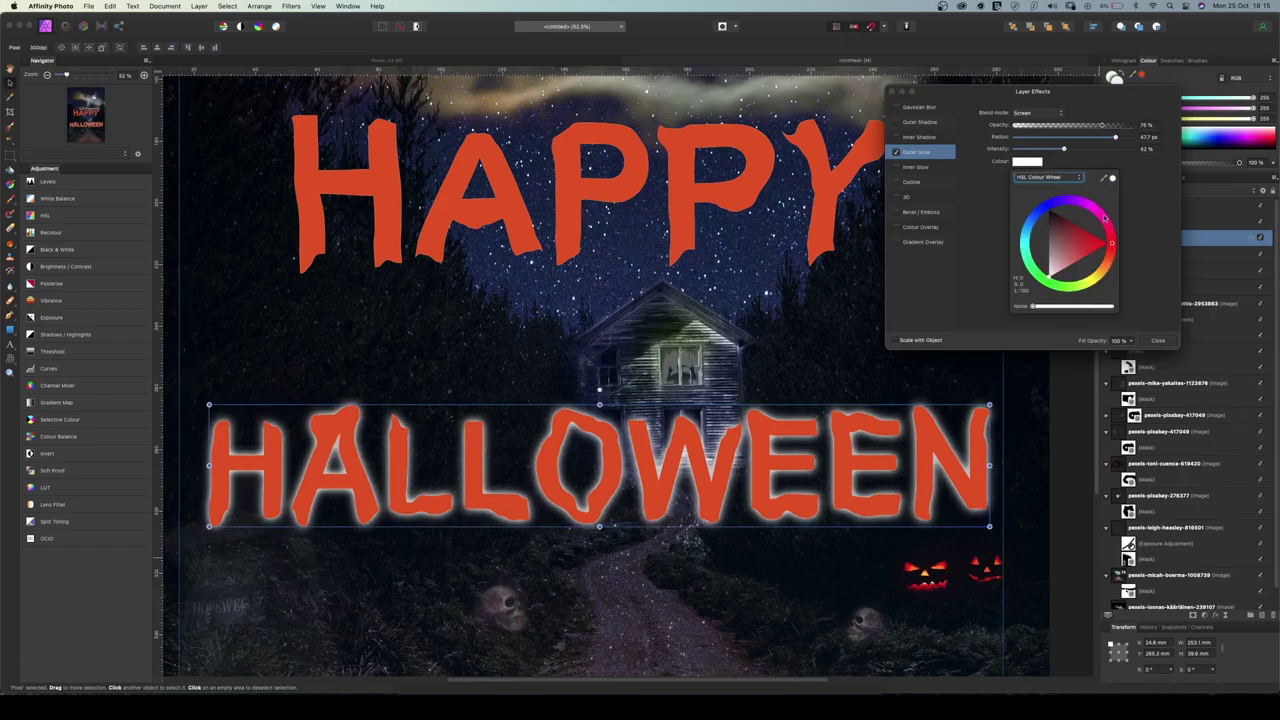
{"action": "left_click_drag", "start_coordinate": [1113, 253], "coordinate": [1116, 252]}
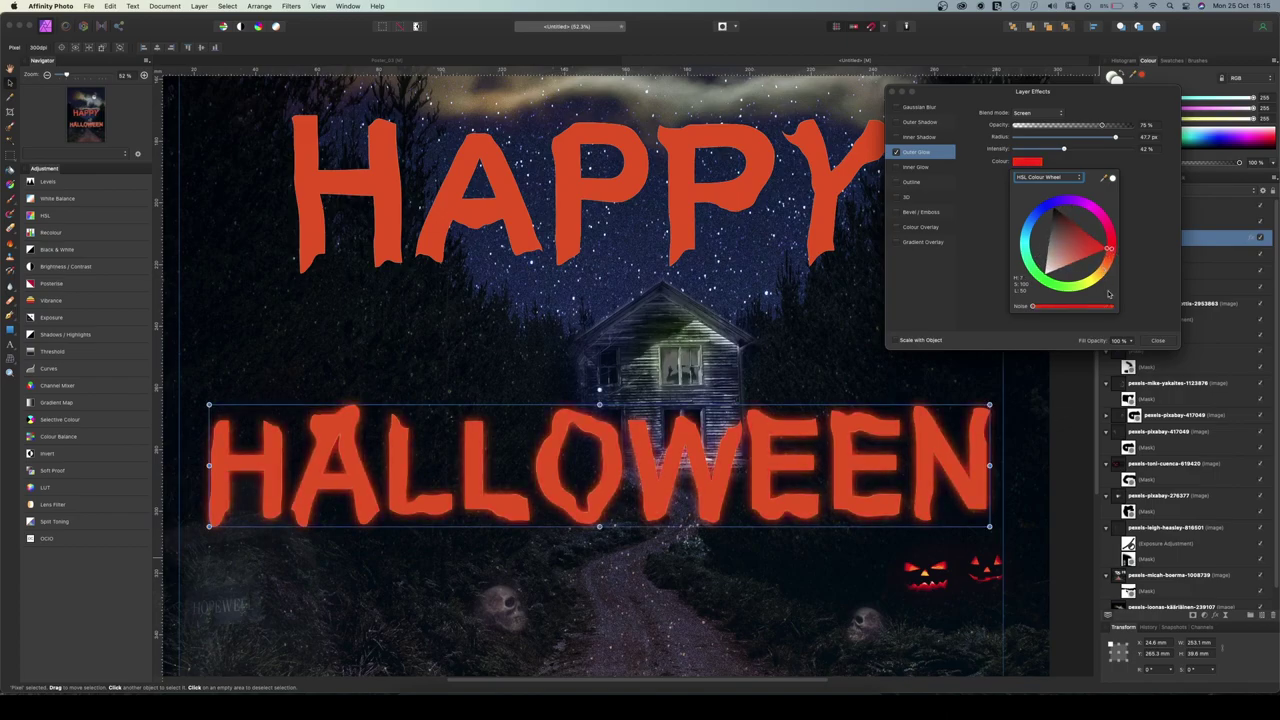
{"action": "left_click", "coordinate": [1158, 341]}
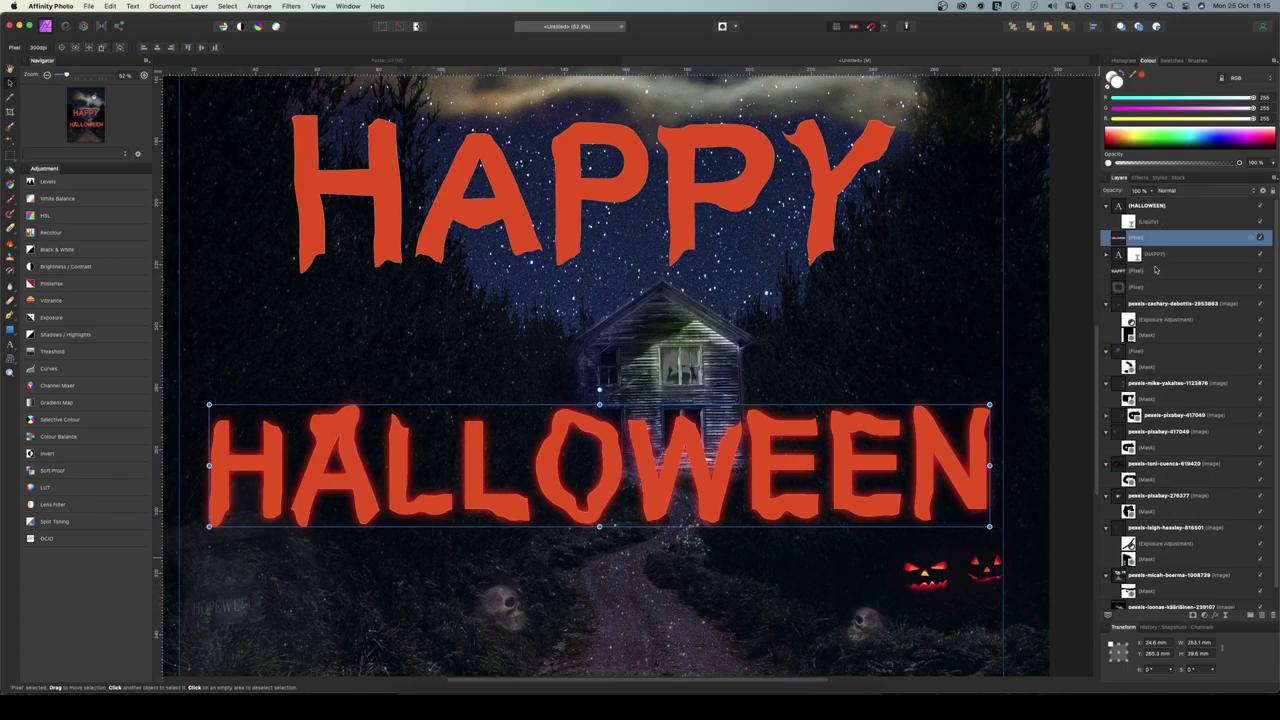
Add a red outer glow to the HAPPY pixel layer, with Screen blending, 100% opacity and a radius of about 29 px
{"action": "left_click", "coordinate": [1122, 273]}
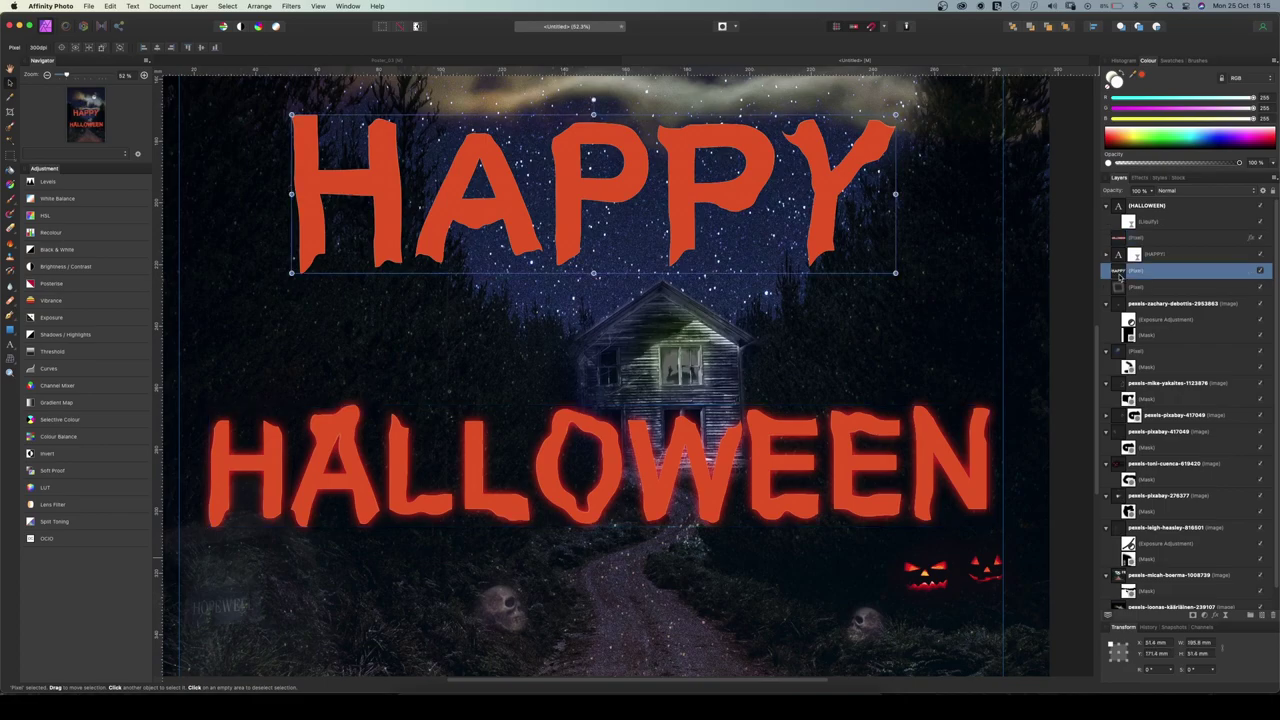
{"action": "left_click", "coordinate": [1216, 616]}
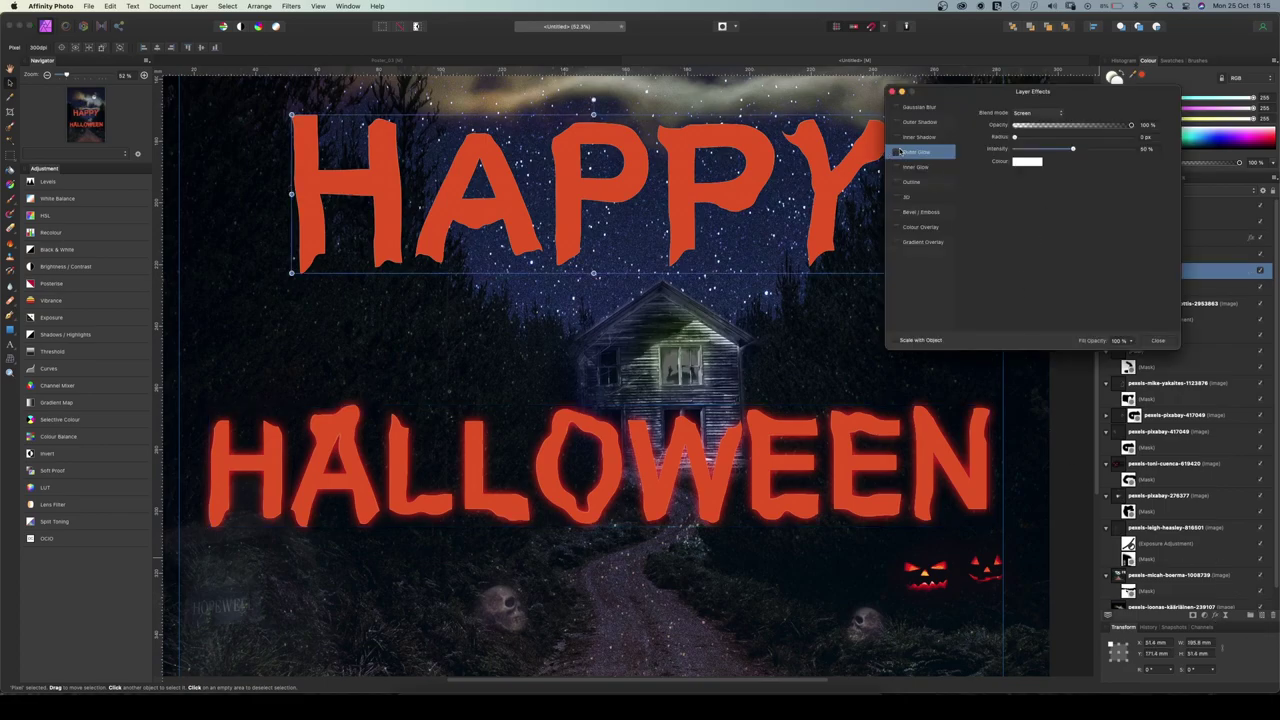
{"action": "left_click_drag", "start_coordinate": [1051, 140], "coordinate": [1090, 138]}
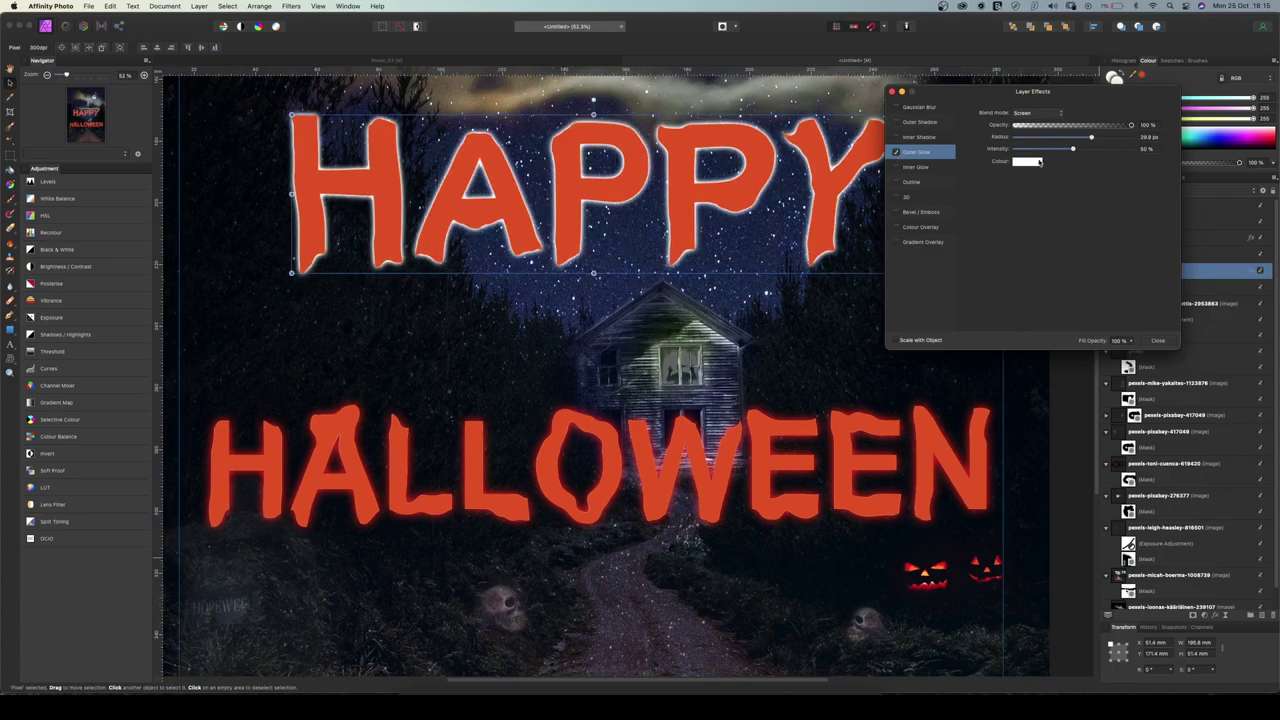
{"action": "left_click", "coordinate": [1030, 162]}
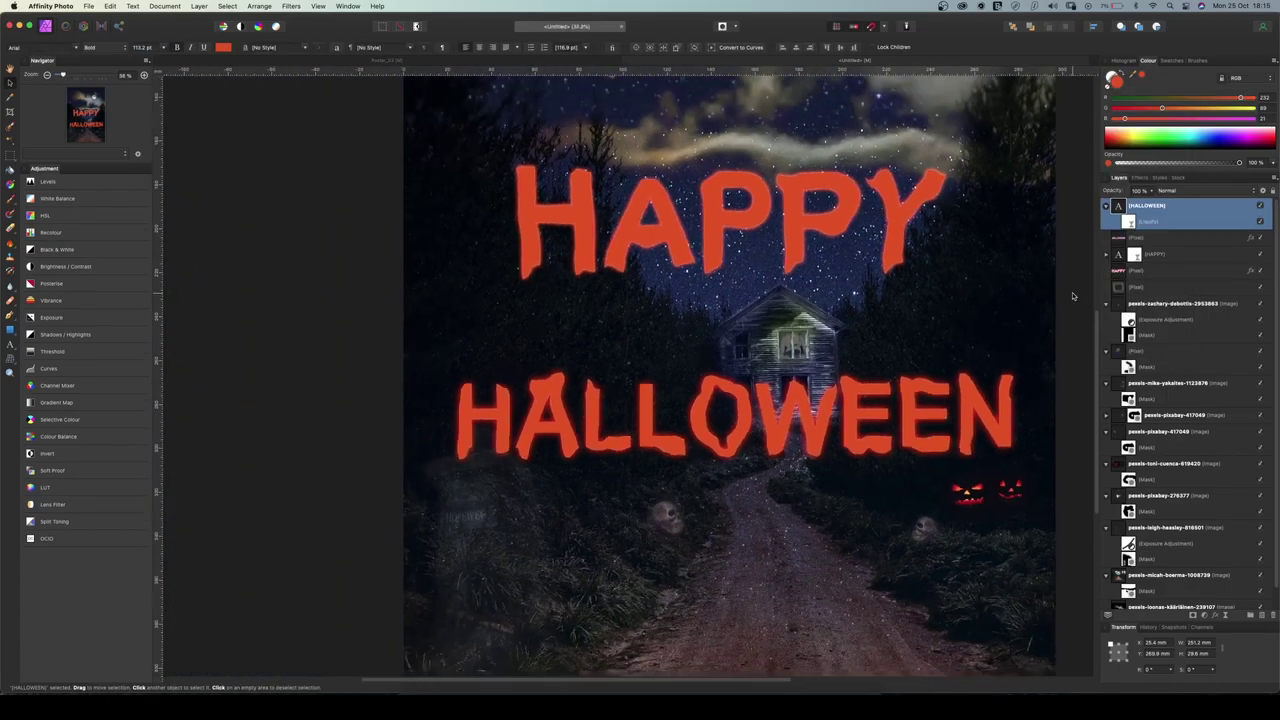
View the whole poster and compare it with the reference document Poster_03
{"action": "scroll", "coordinate": [1072, 296], "scroll_direction": "down", "scroll_amount": 3}
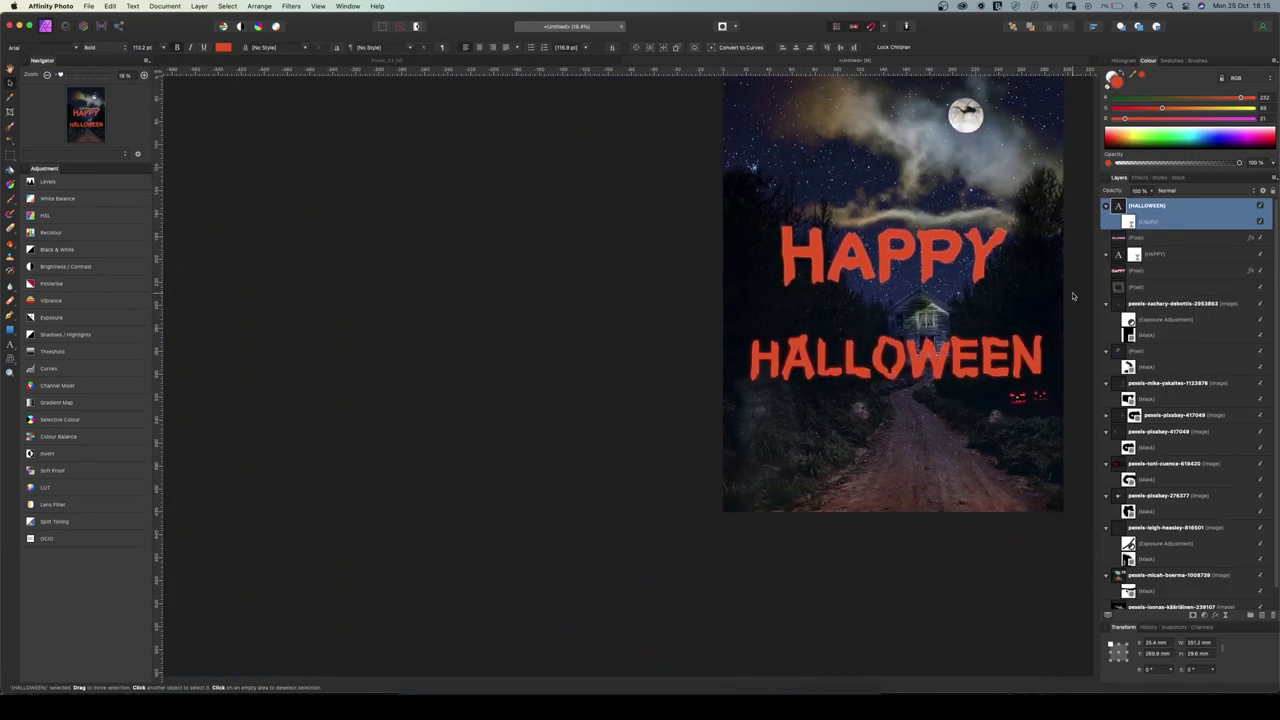
{"action": "left_click", "coordinate": [648, 479]}
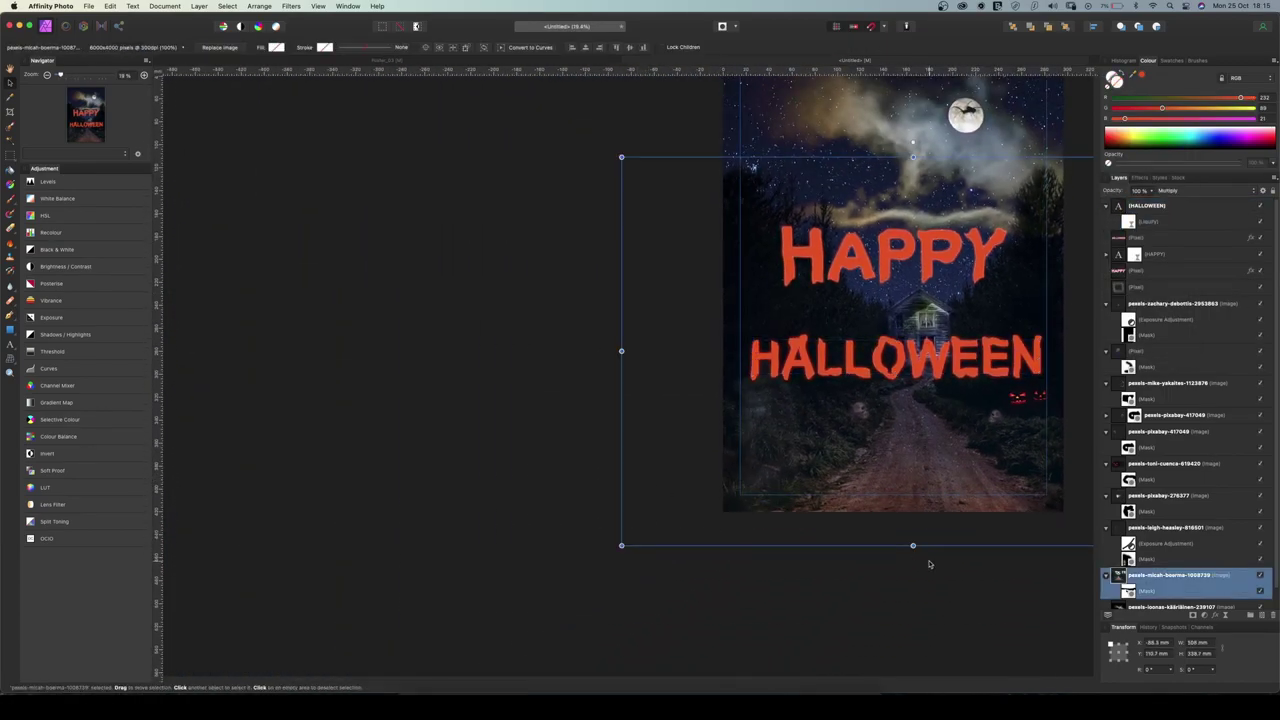
{"action": "scroll", "coordinate": [882, 426], "scroll_direction": "right", "scroll_amount": 5}
{"action": "scroll", "coordinate": [882, 426], "scroll_direction": "up", "scroll_amount": 2}
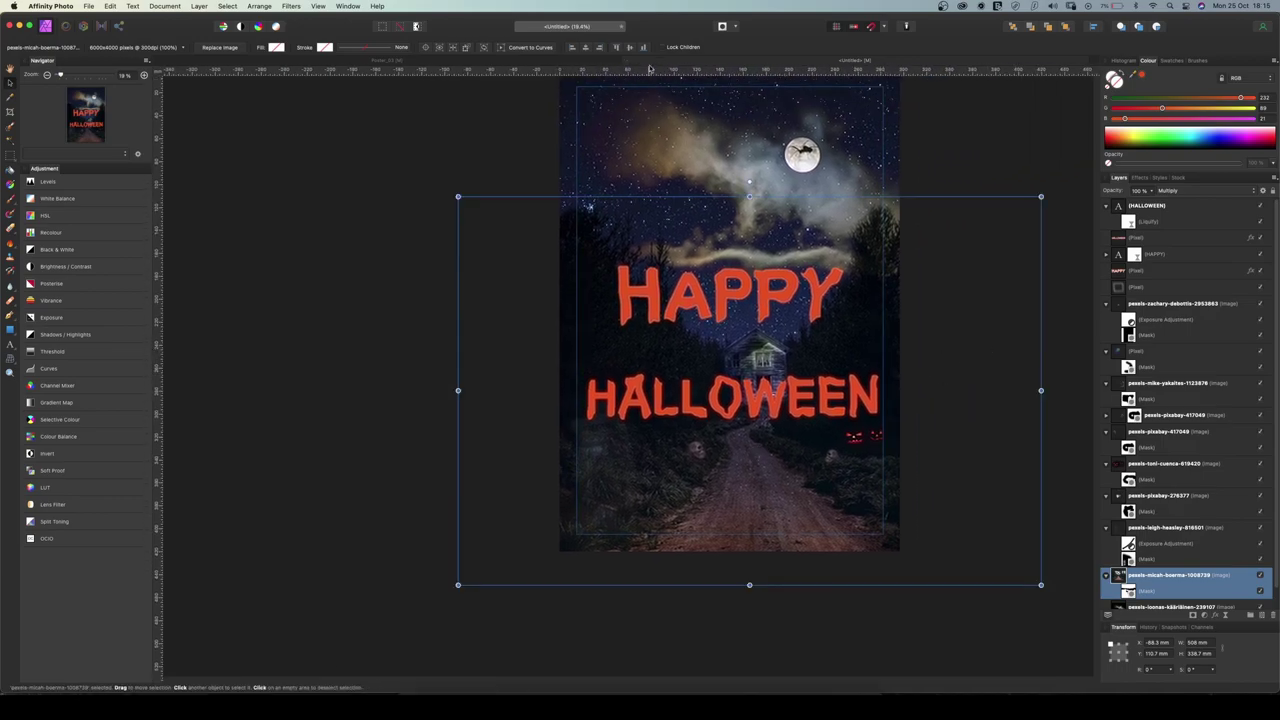
{"action": "left_click", "coordinate": [576, 63]}
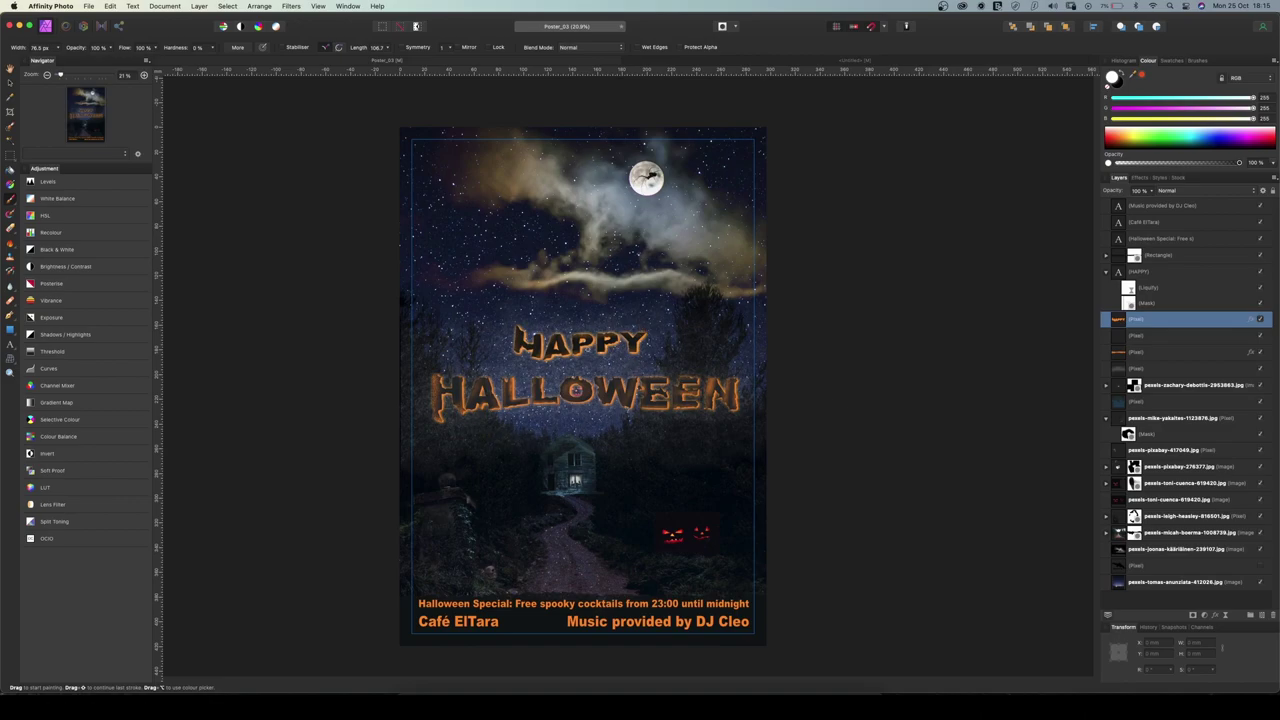
{"action": "left_click", "coordinate": [727, 63]}
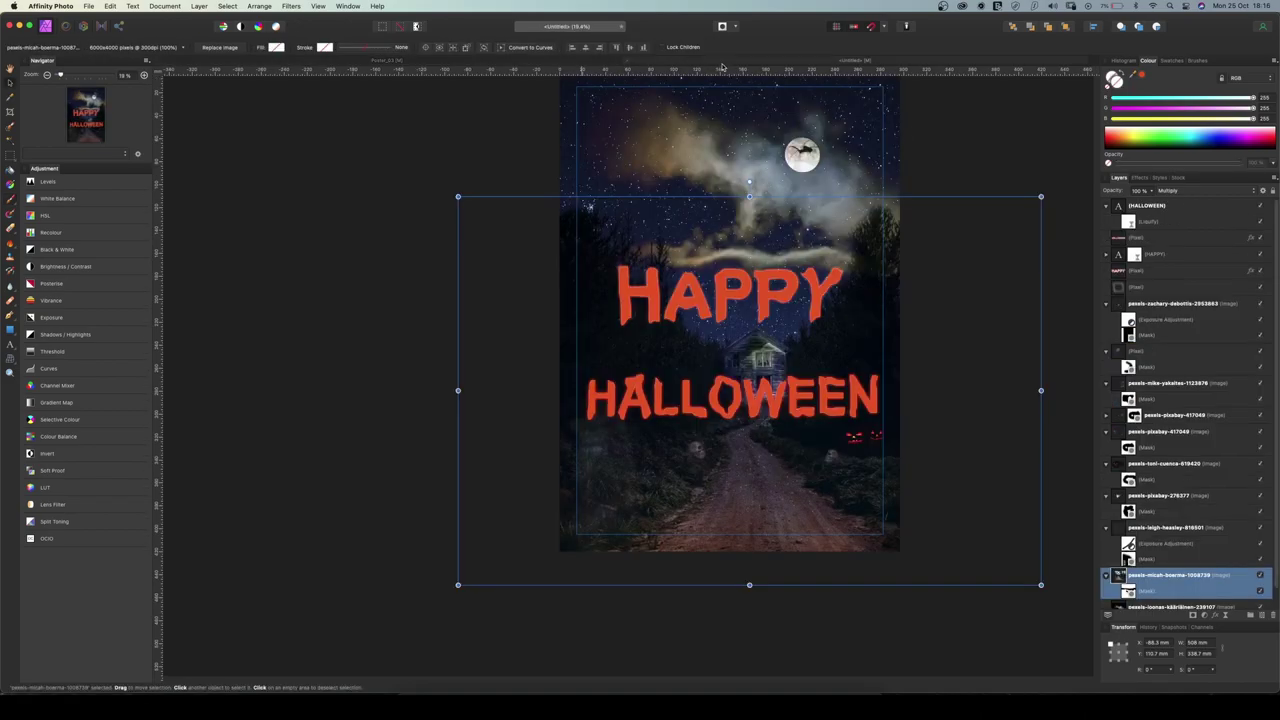
Duplicate the glowing HAPPY pixel layer and place the copy above the HAPPY text layer
{"action": "left_click", "coordinate": [1160, 272]}
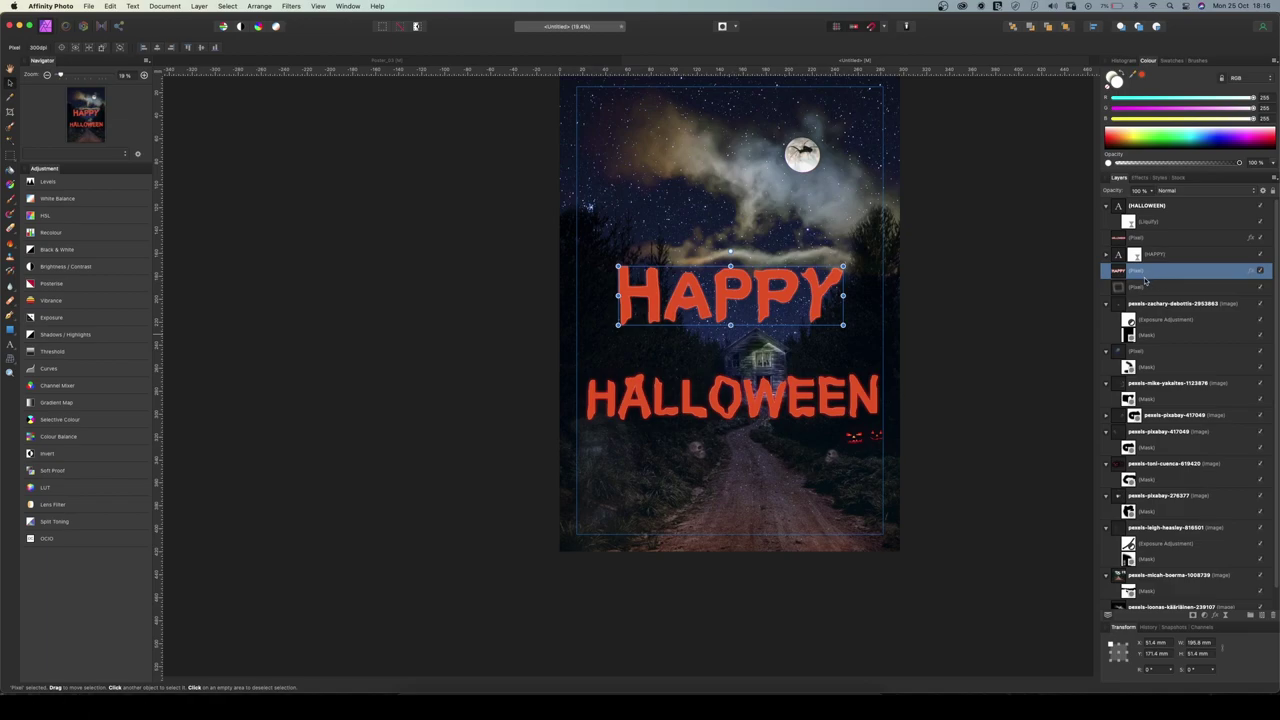
{"action": "key", "text": "super+j"}
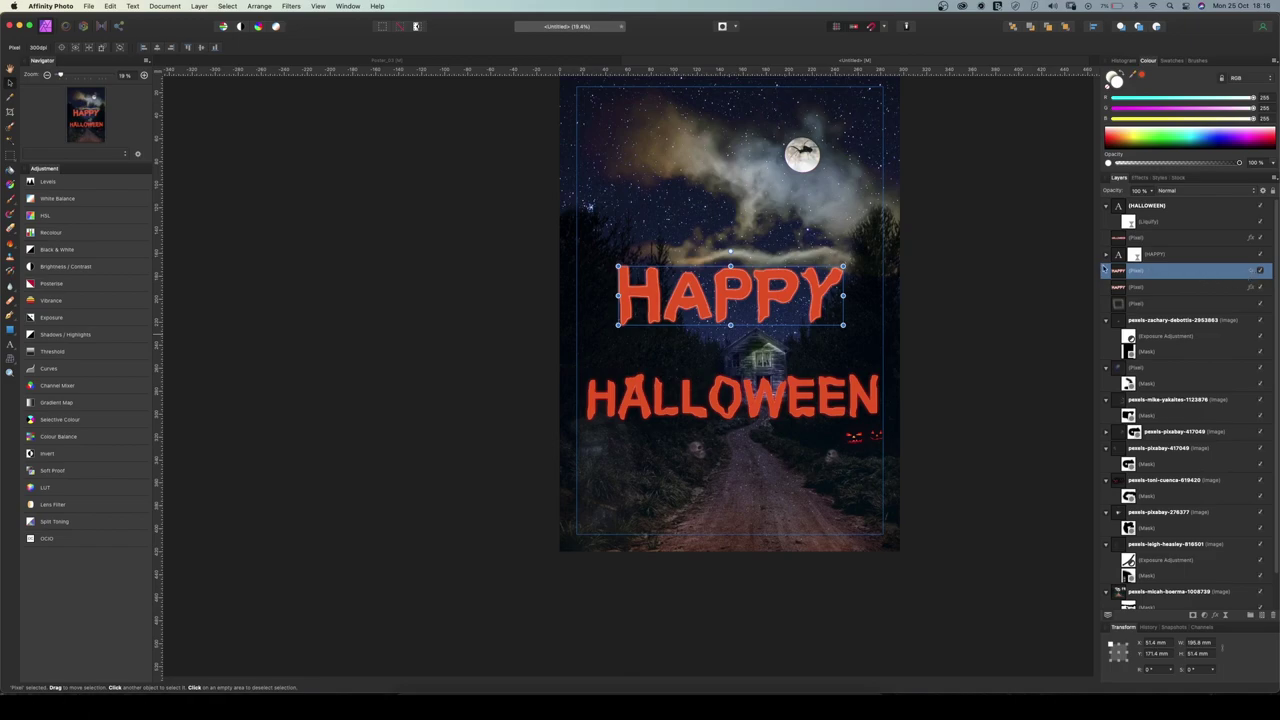
{"action": "left_click_drag", "start_coordinate": [1157, 271], "coordinate": [1154, 246]}
Load the outline of the upper HAPPY pixel copy as a selection and fill it with a near-black custom colour at 100% opacity
{"action": "left_click", "coordinate": [1142, 240]}
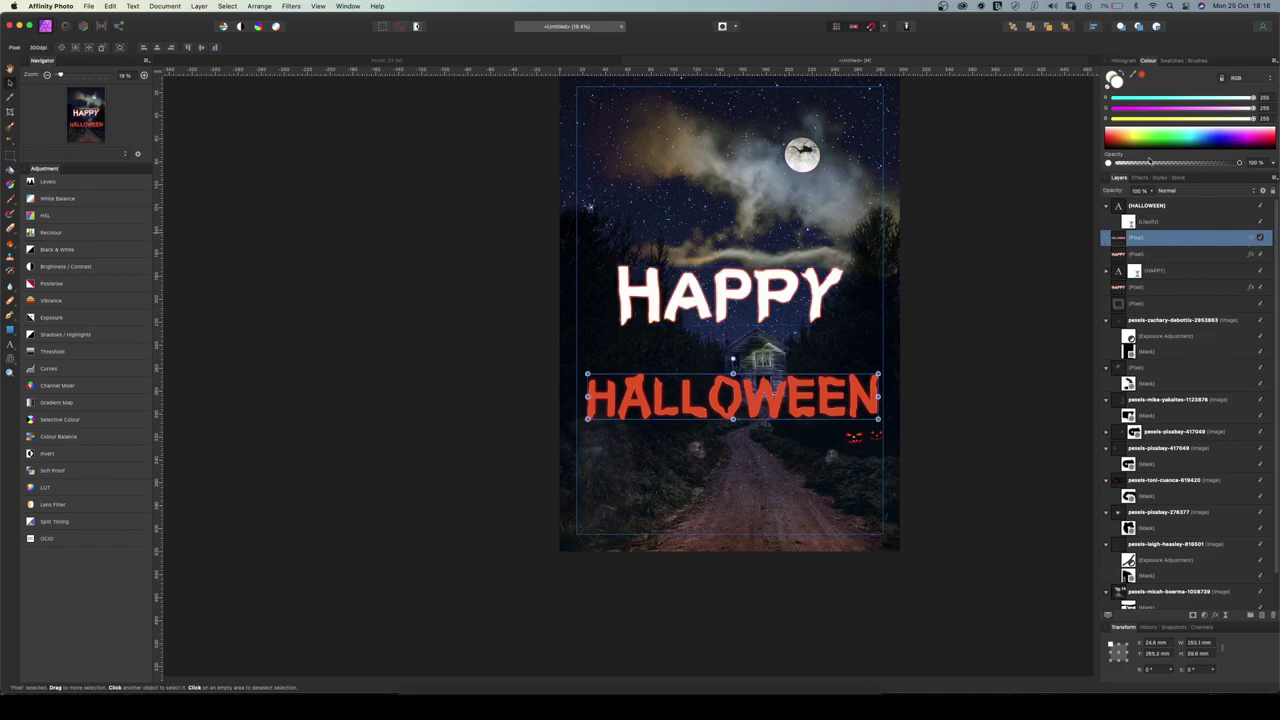
{"action": "right_click", "coordinate": [1119, 241]}
{"action": "left_click", "coordinate": [1115, 238]}
{"action": "left_click", "coordinate": [1129, 255]}
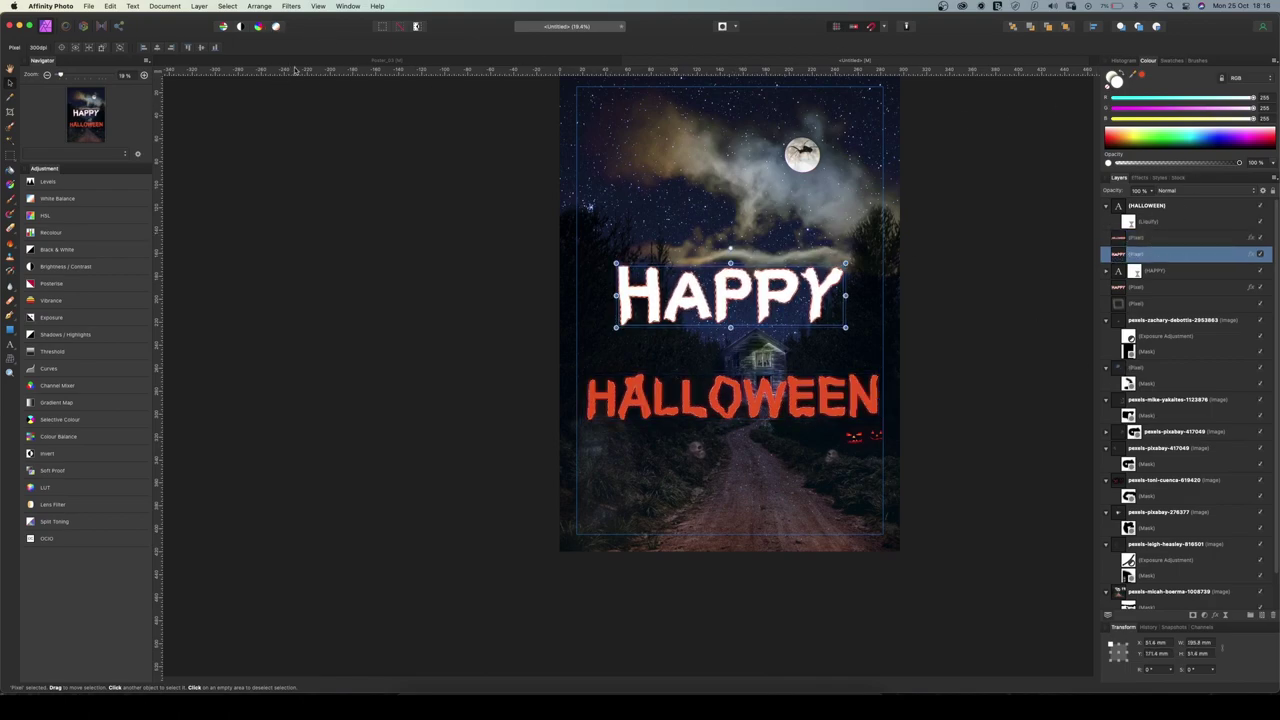
{"action": "left_click", "coordinate": [110, 6]}
{"action": "left_click", "coordinate": [172, 143]}
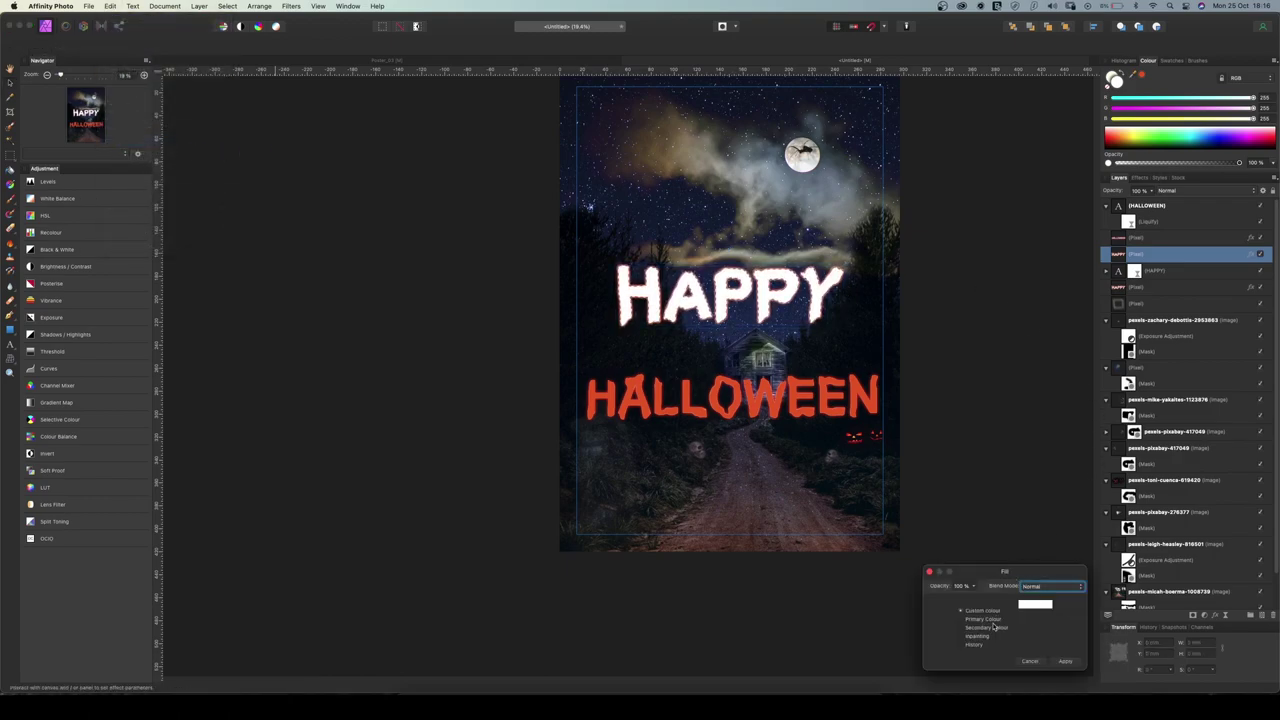
{"action": "left_click", "coordinate": [1035, 604]}
{"action": "left_click_drag", "start_coordinate": [1075, 518], "coordinate": [1053, 500]}
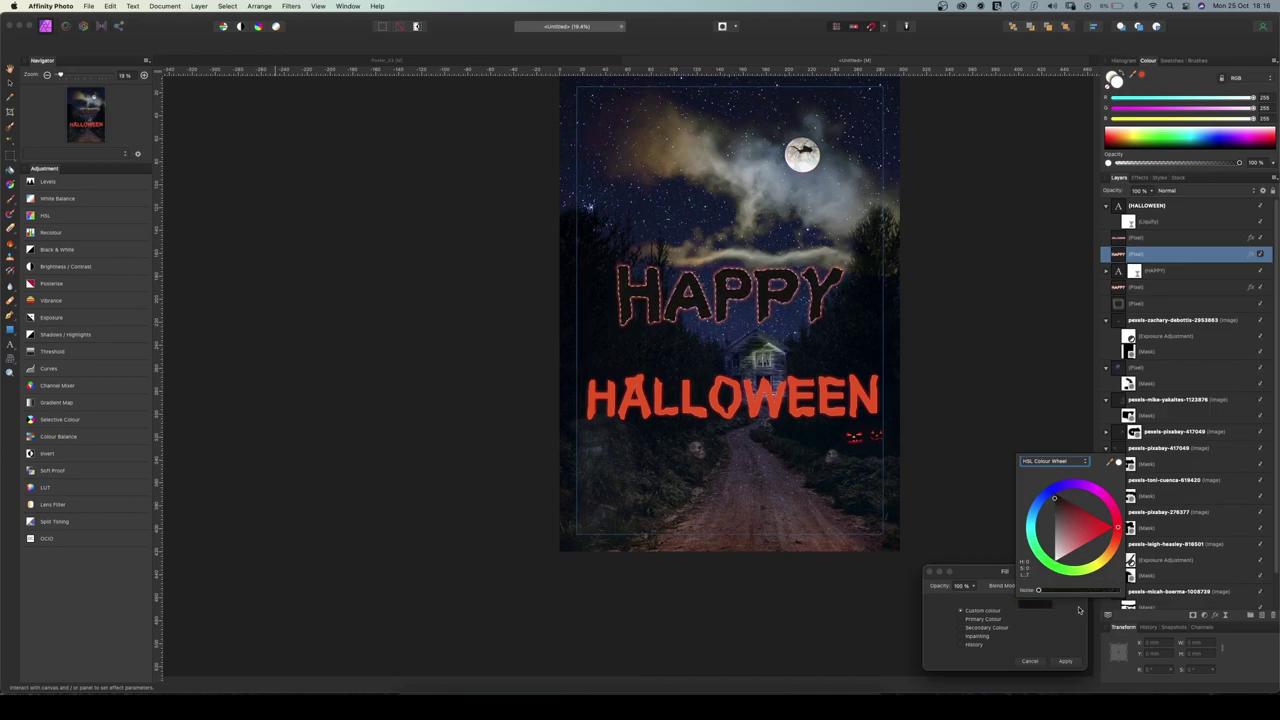
{"action": "left_click", "coordinate": [1065, 661]}
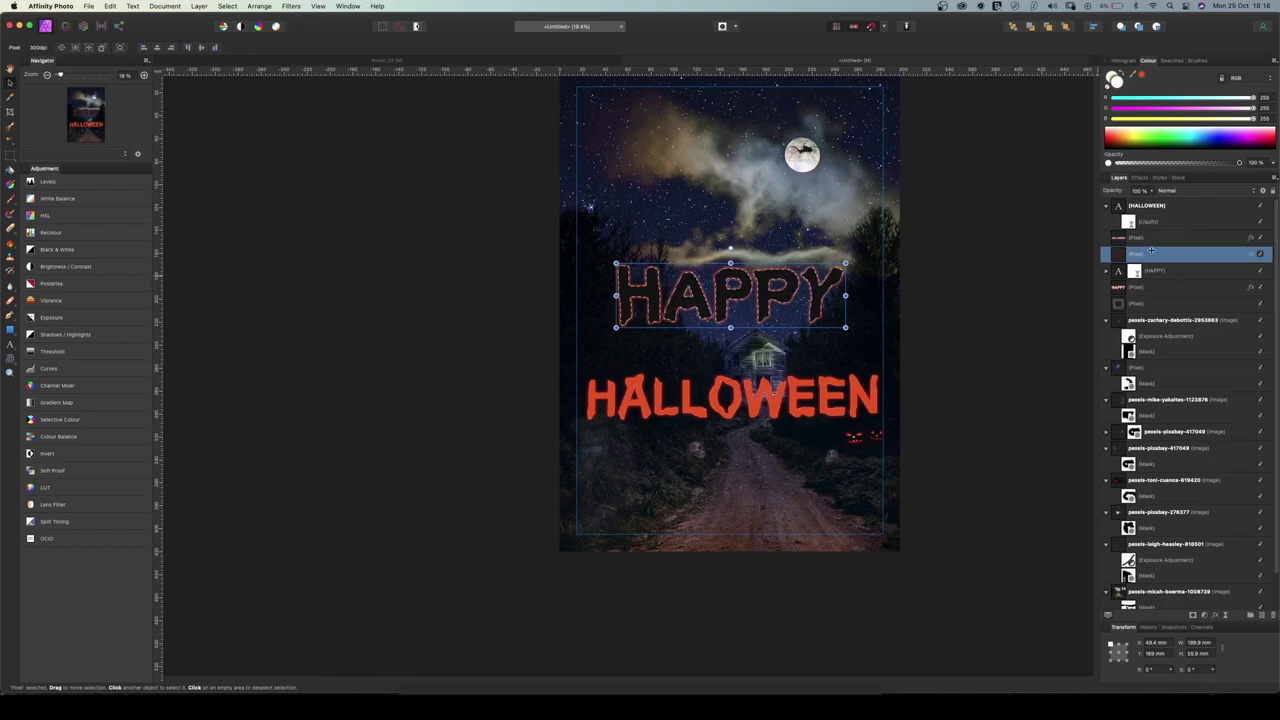
Add a mask to the near-black HAPPY pixel layer and select that mask
{"action": "left_click", "coordinate": [1200, 627]}
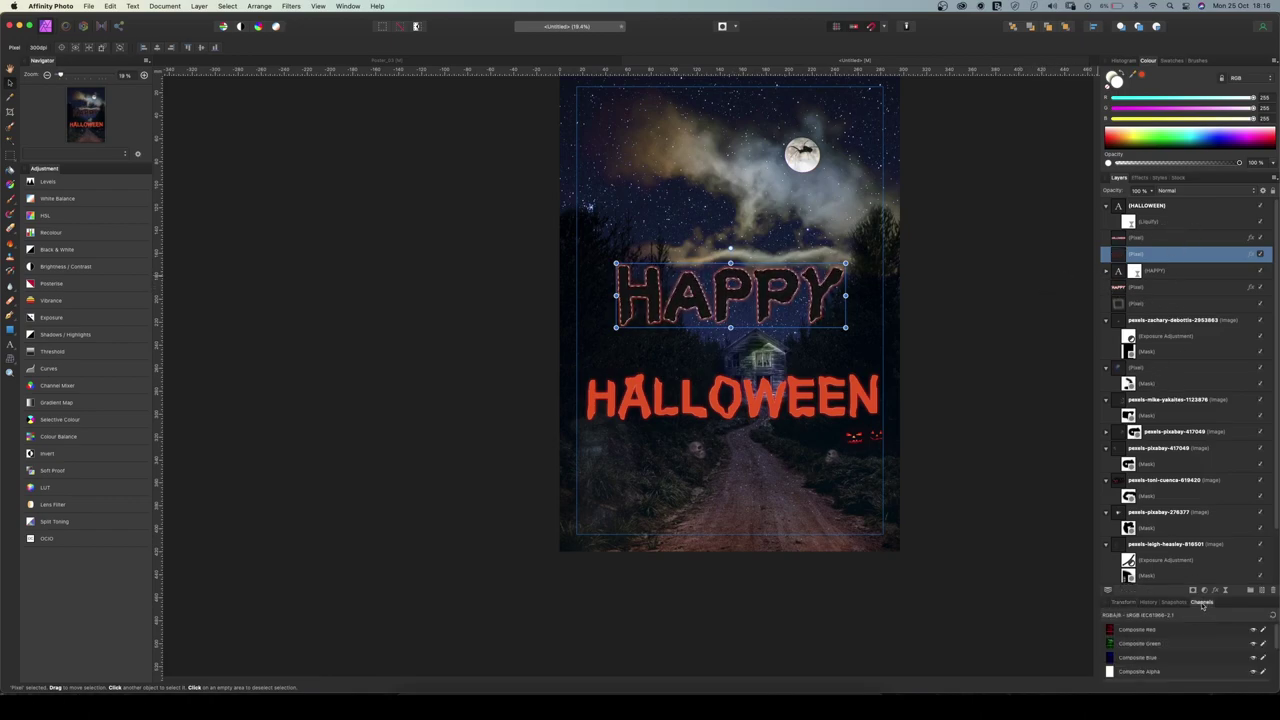
{"action": "left_click", "coordinate": [1192, 593]}
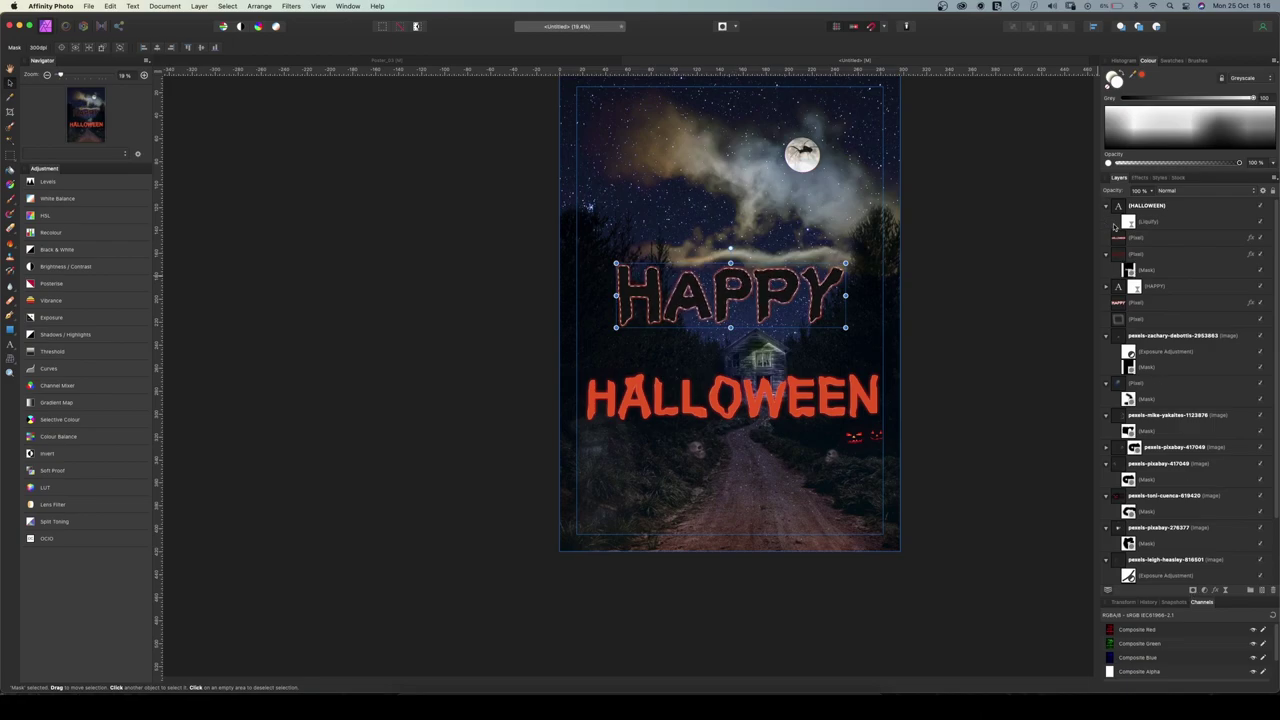
{"action": "left_click", "coordinate": [1132, 271]}
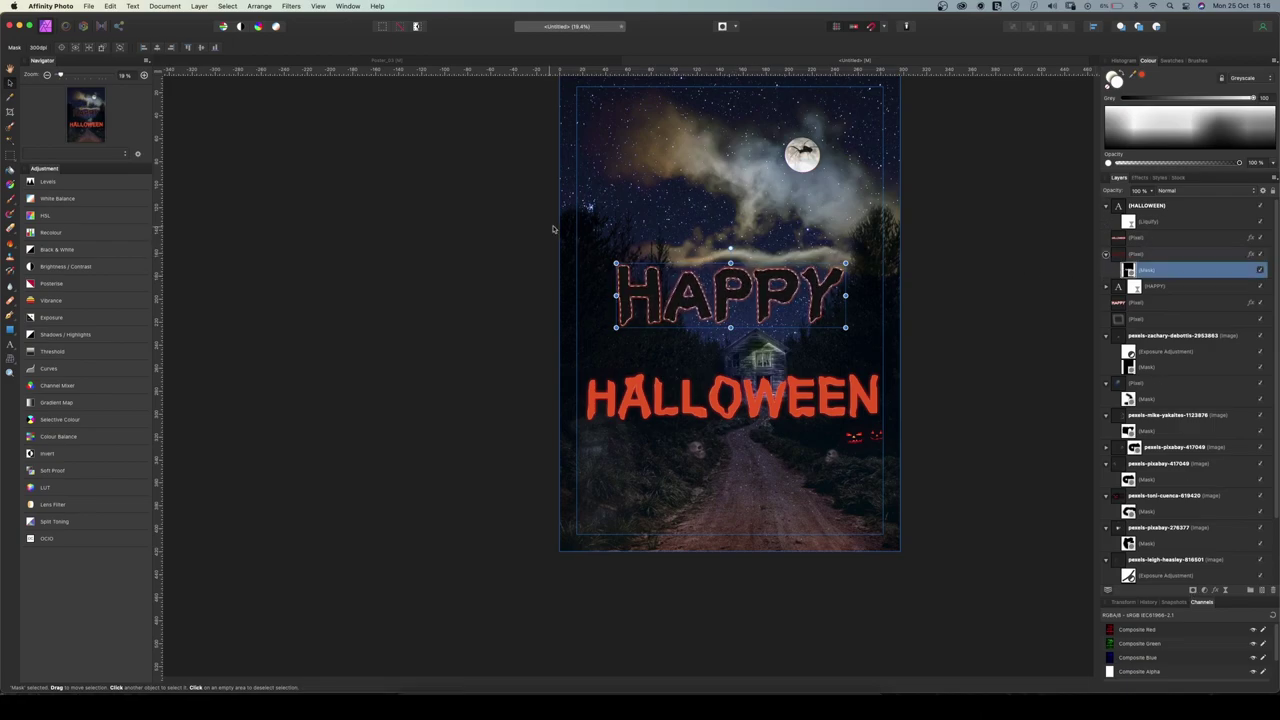
Paint black on the mask with a soft 0% hardness brush to reveal red along the outer and lower parts of the HAPPY letters
{"action": "key", "text": "alt"}
{"action": "left_click", "coordinate": [11, 201]}
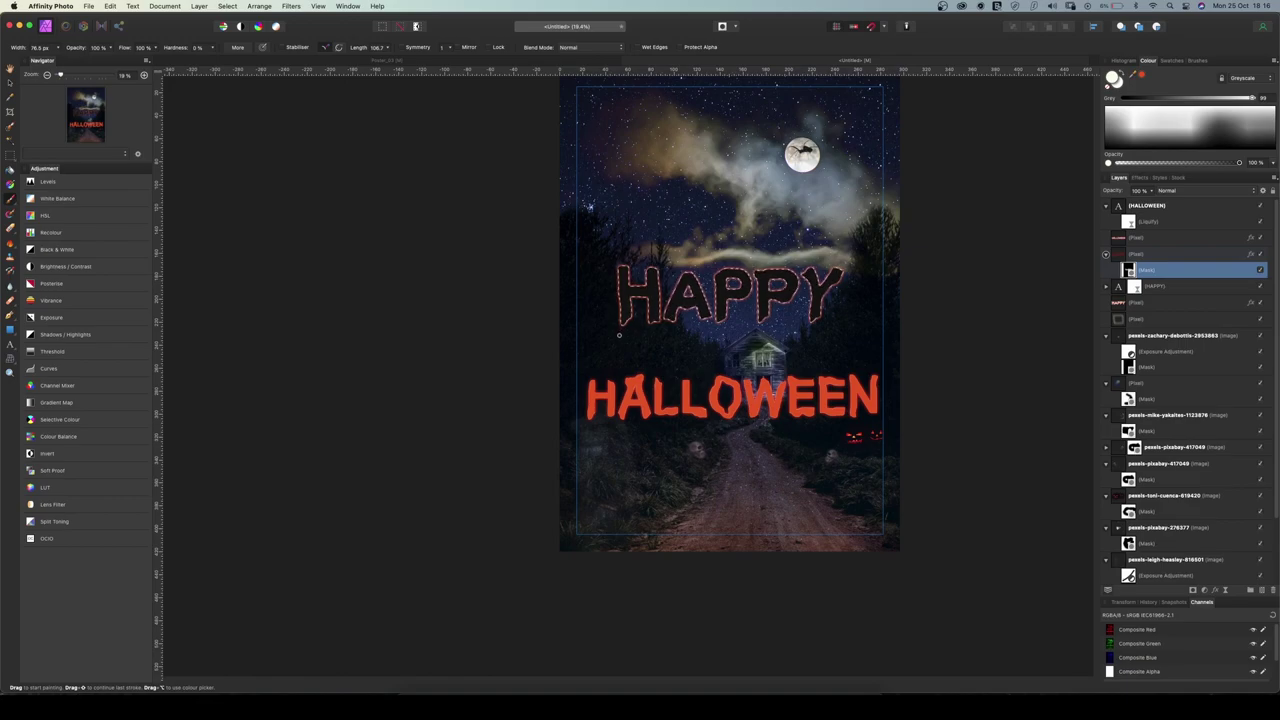
{"action": "key", "text": "x"}
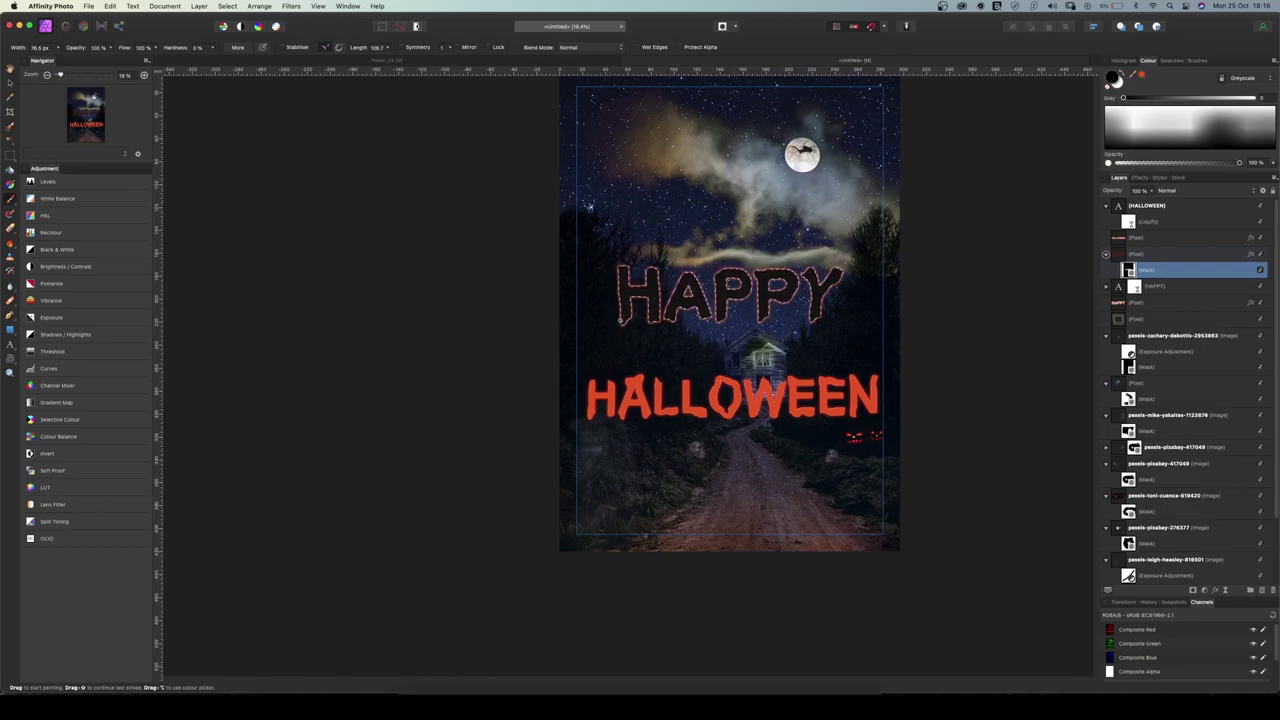
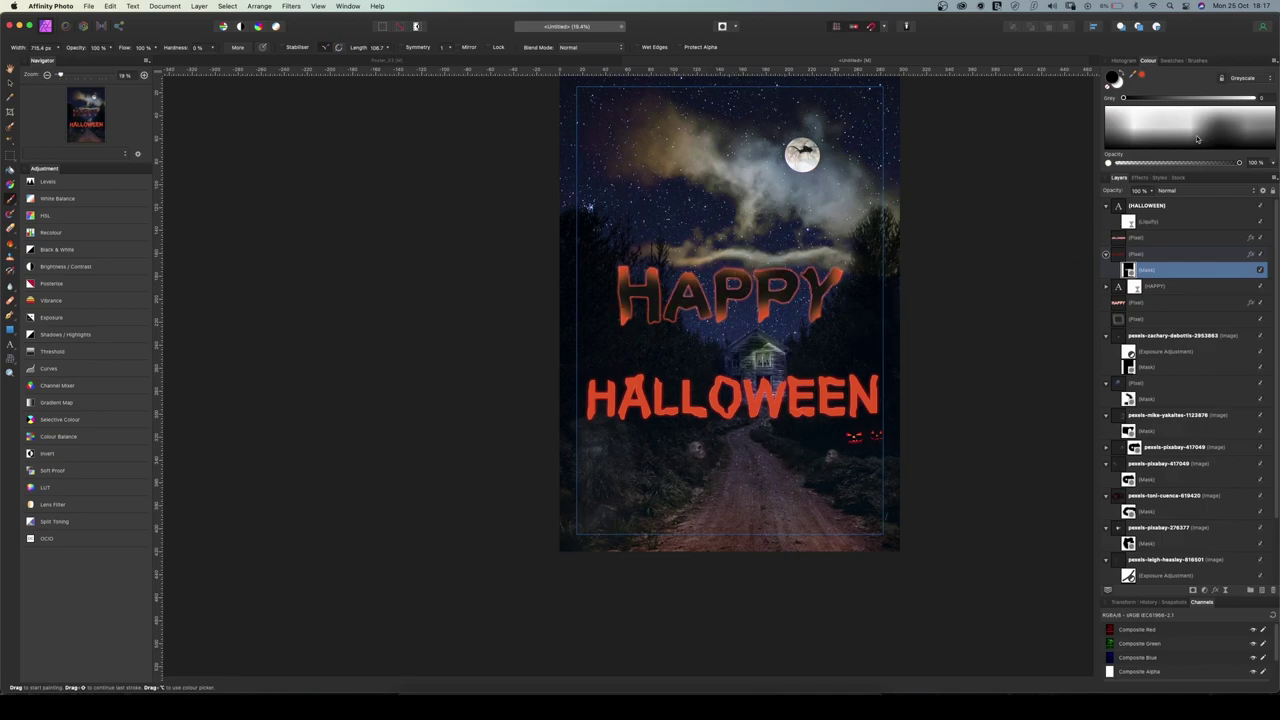
Choose the textured 32 px brush from the Dry Media brush category
{"action": "left_click", "coordinate": [1196, 61]}
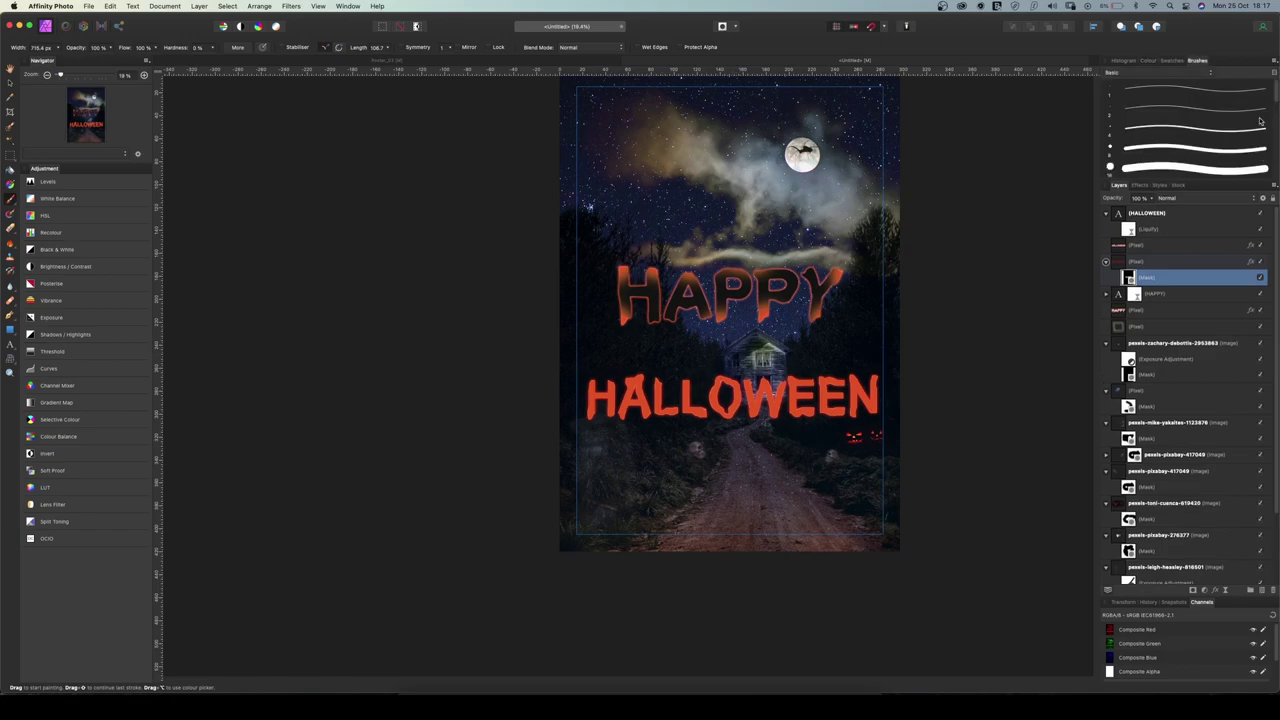
{"action": "left_click_drag", "start_coordinate": [1277, 90], "coordinate": [1277, 178]}
{"action": "left_click", "coordinate": [1163, 73]}
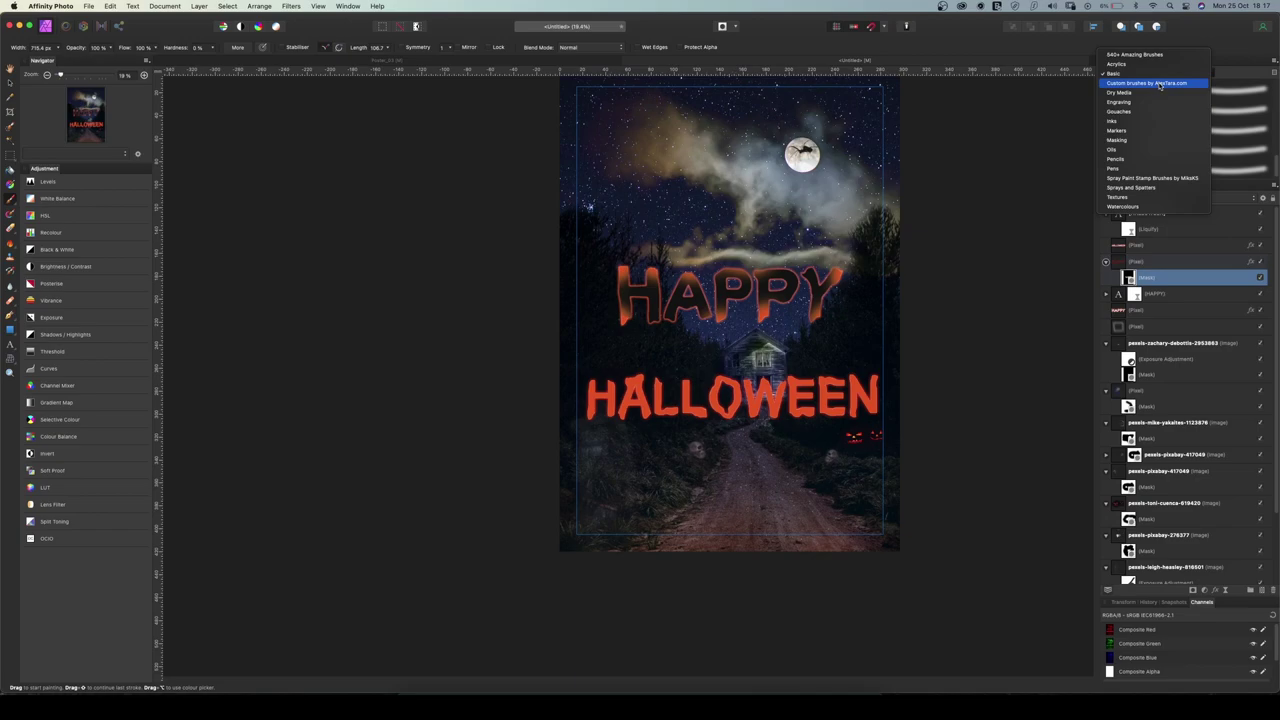
{"action": "left_click", "coordinate": [1157, 94]}
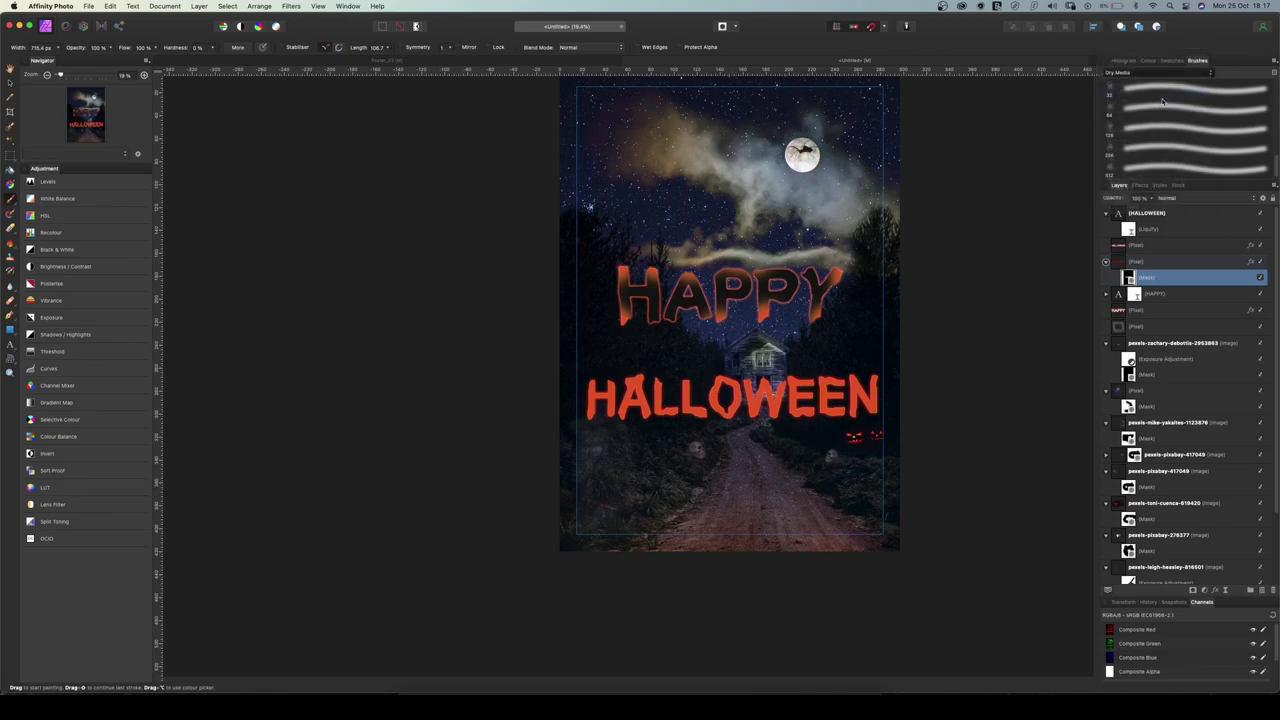
{"action": "left_click", "coordinate": [1172, 92]}
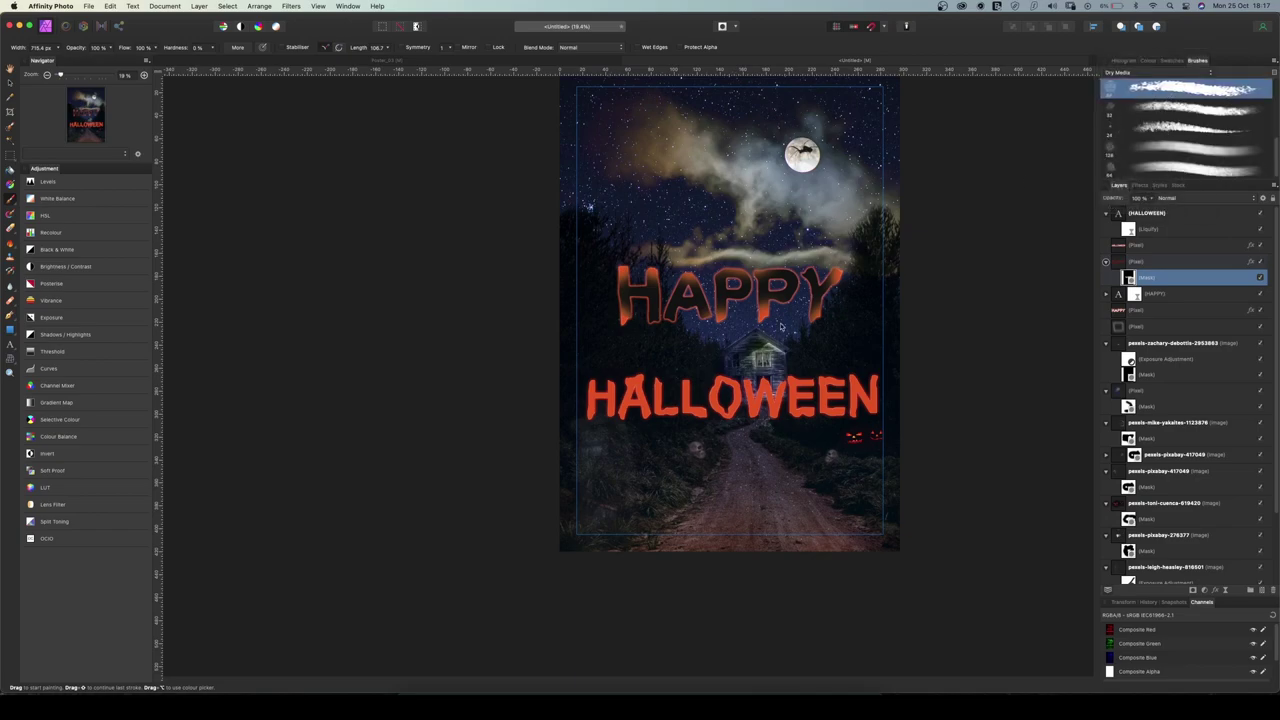
{"action": "double_click", "coordinate": [1158, 110]}
{"action": "left_click", "coordinate": [755, 474]}
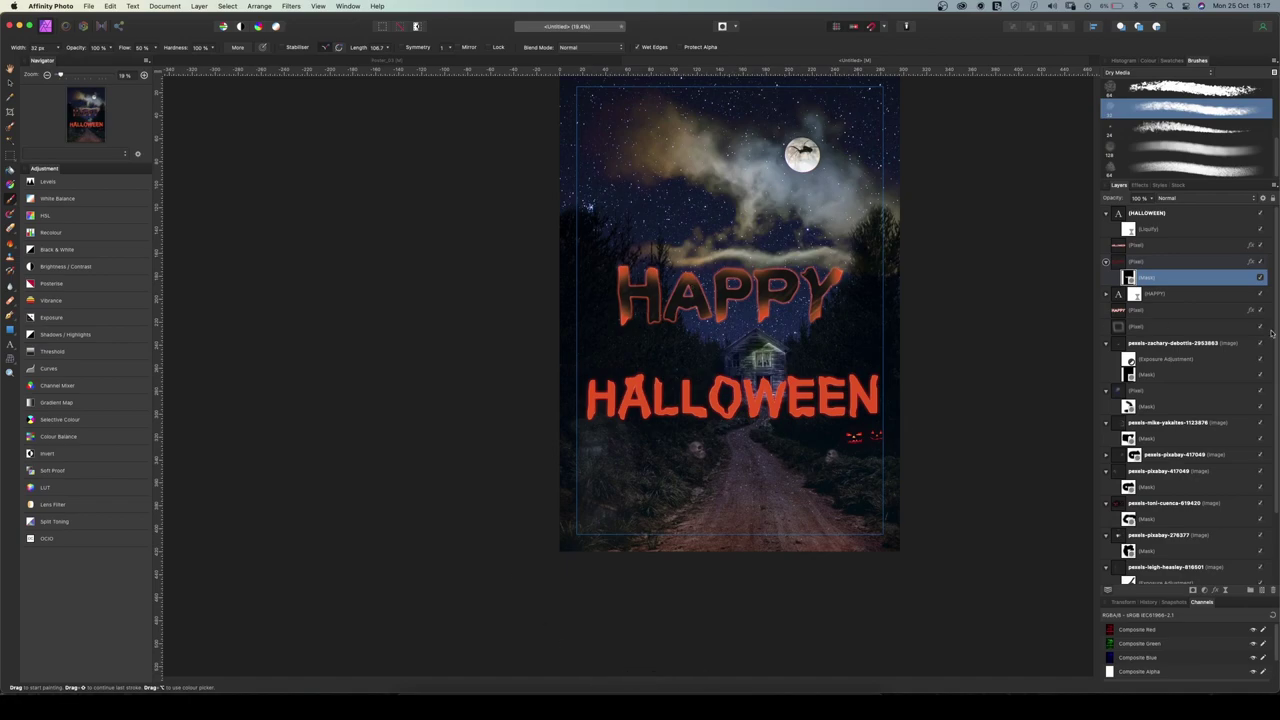
Duplicate the glowing HALLOWEEN pixel layer, load the copy's outline as a selection and fill it with the near-black custom colour at 100% opacity
{"action": "left_click", "coordinate": [1133, 247]}
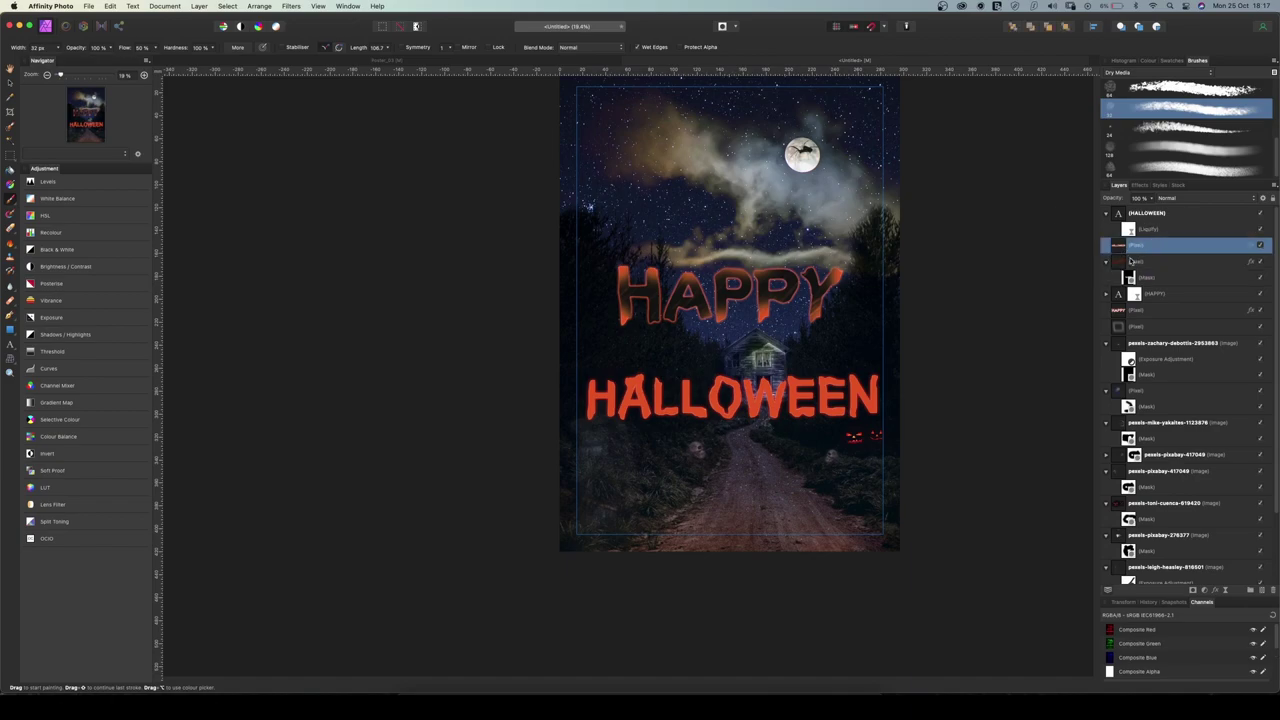
{"action": "key", "text": "super+shift+n"}
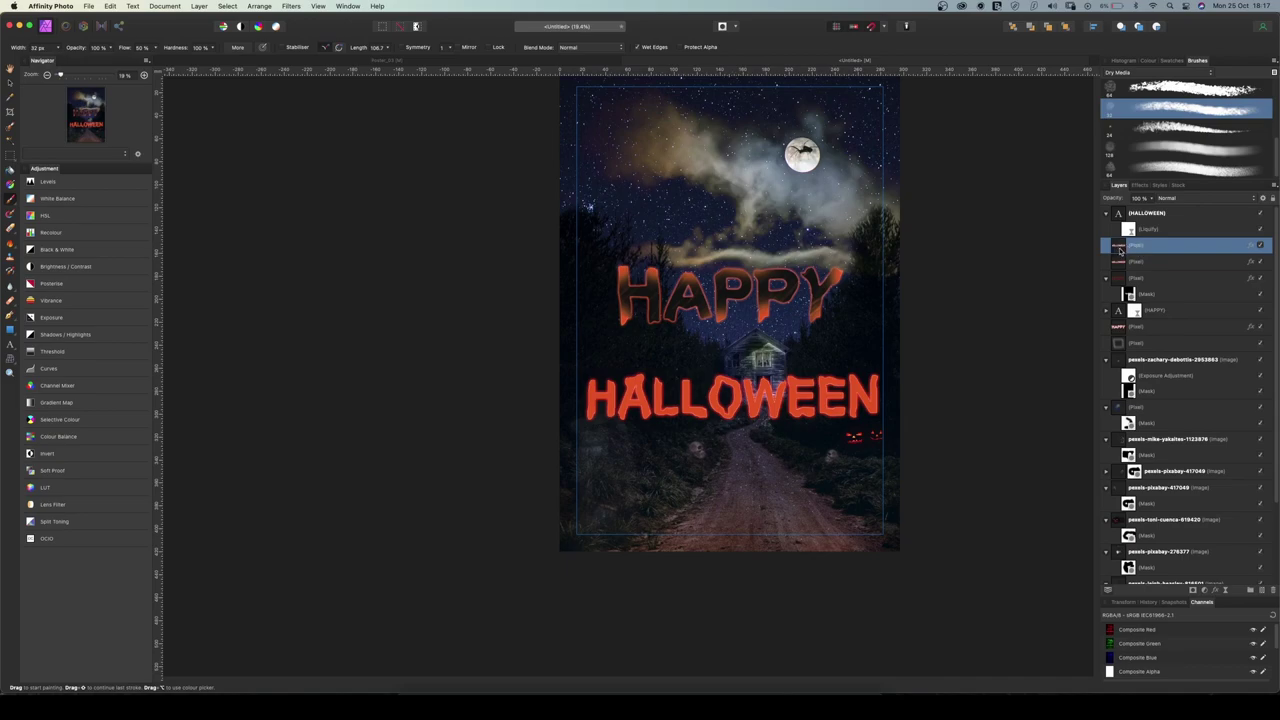
{"action": "left_click", "coordinate": [1119, 246], "text": "super"}
{"action": "left_click", "coordinate": [110, 6]}
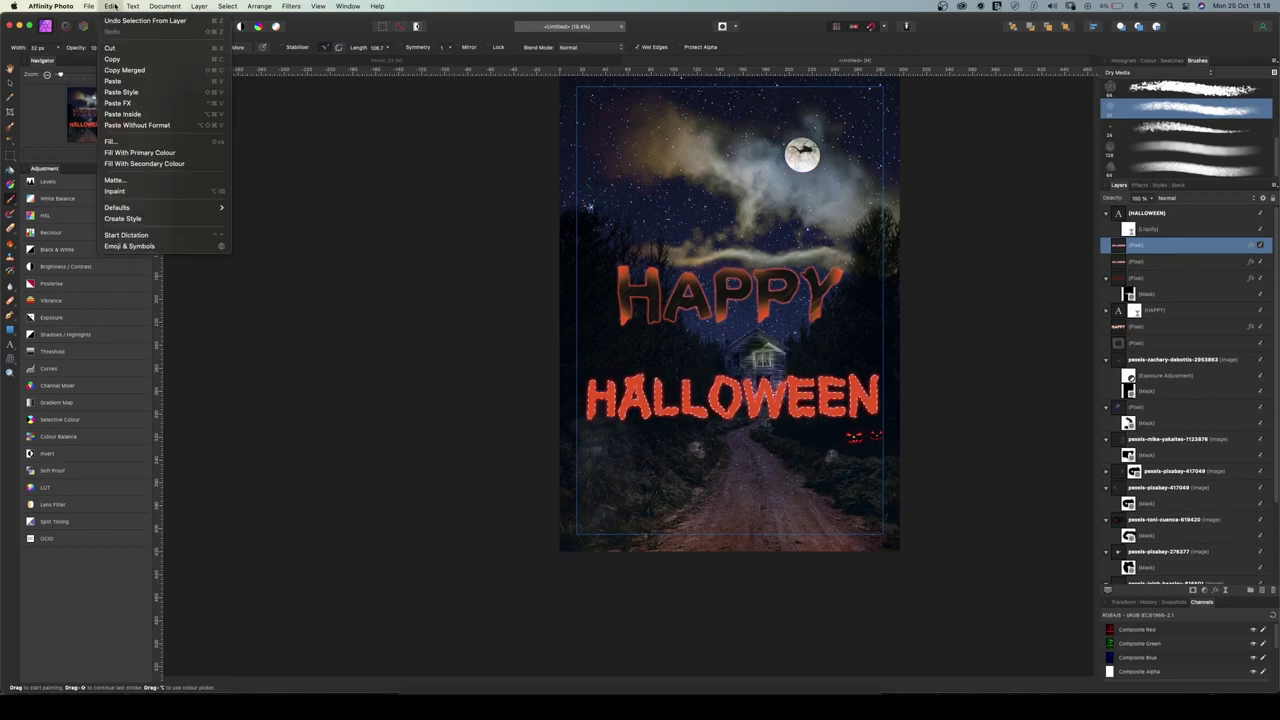
{"action": "left_click", "coordinate": [130, 141]}
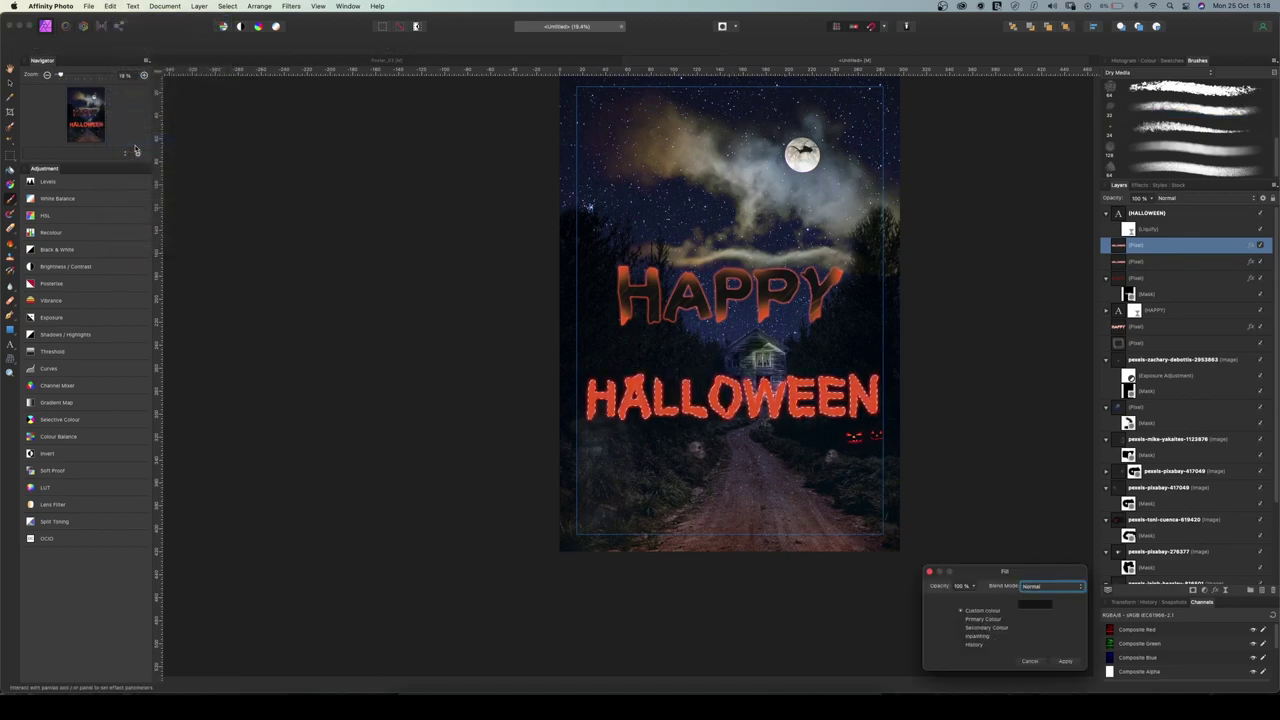
{"action": "left_click", "coordinate": [1065, 661]}
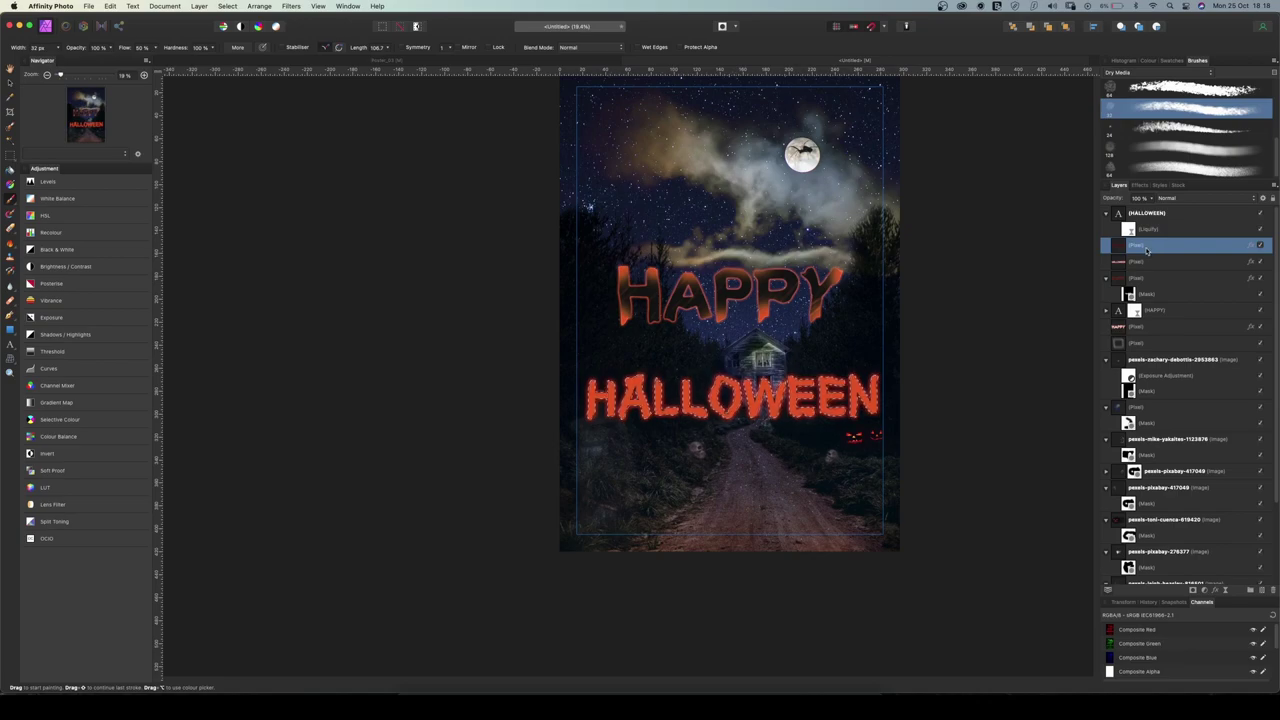
Place the near-black HALLOWEEN copy above the HALLOWEEN text layer, add a mask to it and select that mask
{"action": "left_click_drag", "start_coordinate": [1153, 244], "coordinate": [1140, 209]}
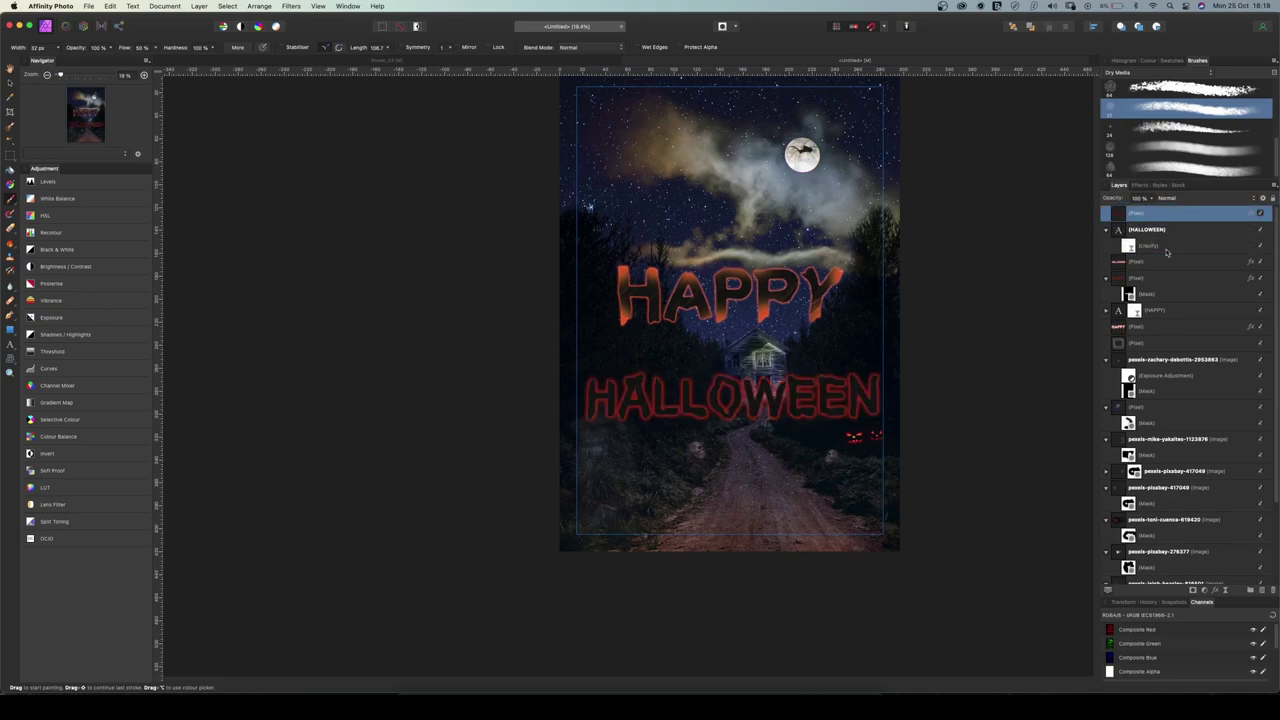
{"action": "left_click", "coordinate": [1192, 591]}
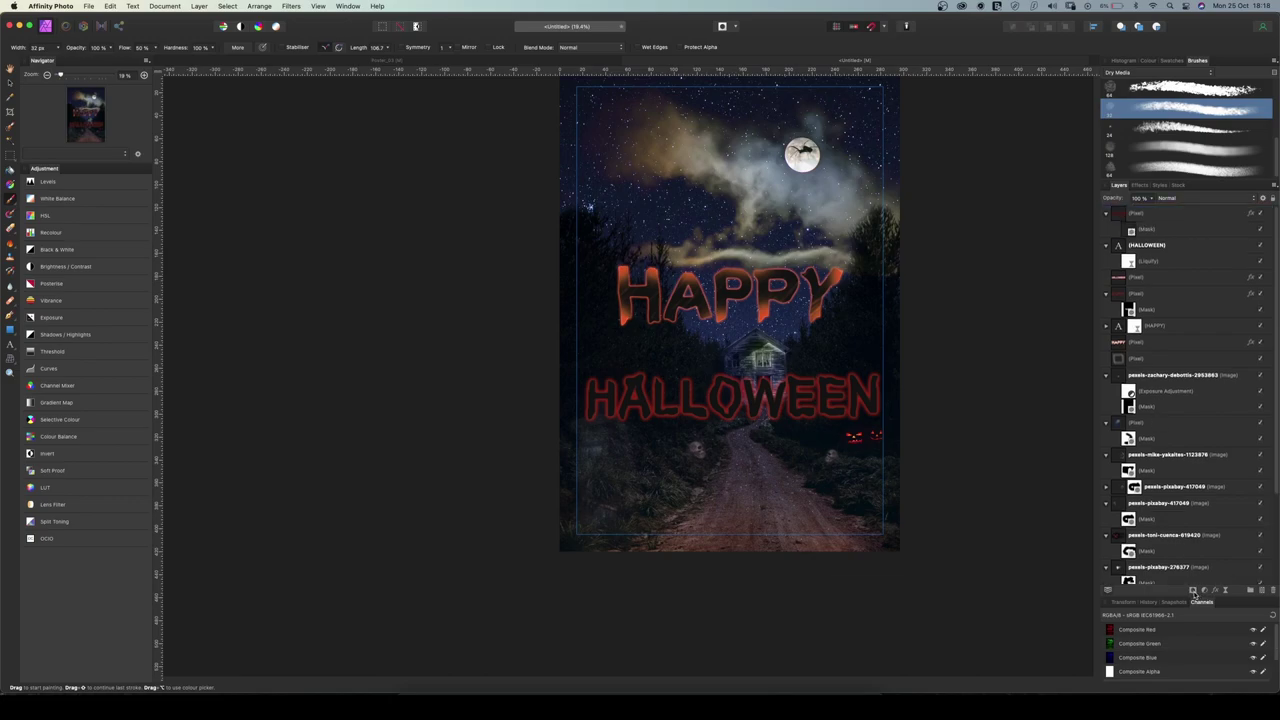
{"action": "left_click", "coordinate": [1148, 229]}
{"action": "left_click", "coordinate": [1128, 229]}
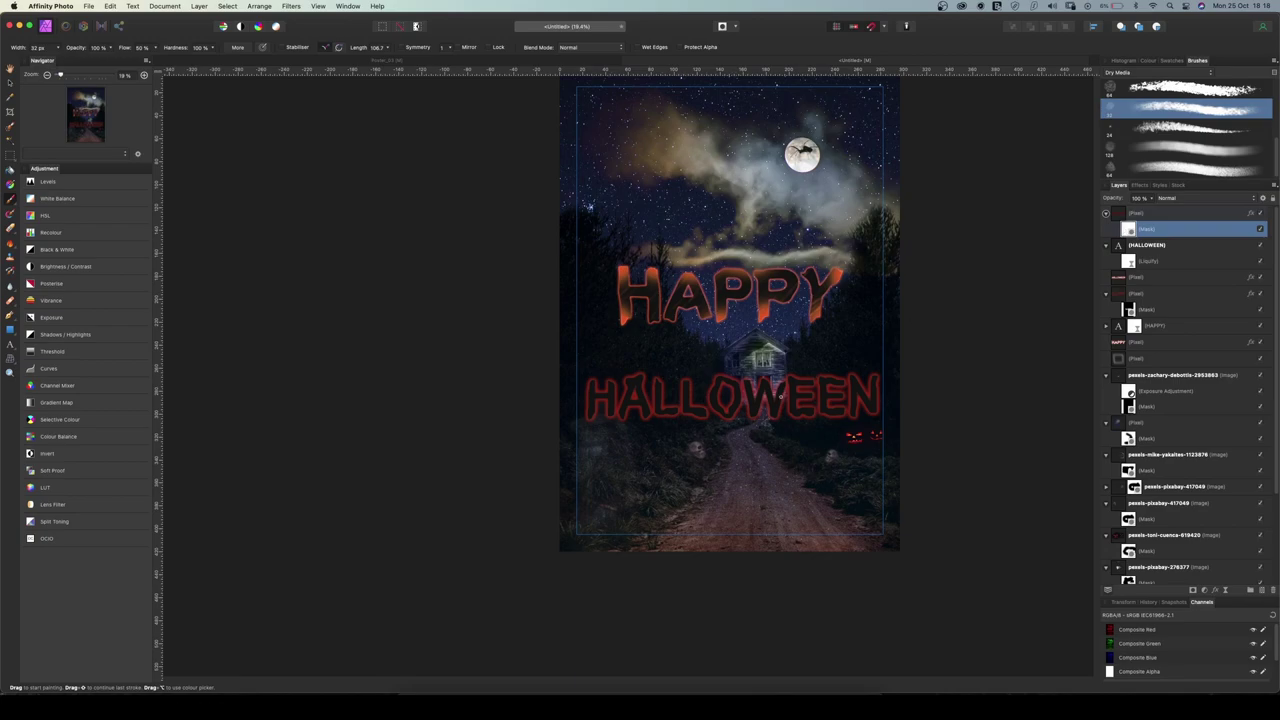
Enlarge the textured brush to about 524 px and paint on the HALLOWEEN mask and the HAPPY mask to reveal mottled red in the letters
{"action": "key", "text": "]"}
{"action": "key", "text": "]"}
{"action": "key", "text": "]"}
{"action": "key", "text": "]"}
{"action": "key", "text": "]"}
{"action": "key", "text": "]"}
{"action": "key", "text": "]"}
{"action": "key", "text": "]"}
{"action": "key", "text": "]"}
{"action": "key", "text": "]"}
{"action": "key", "text": "]"}
{"action": "key", "text": "]"}
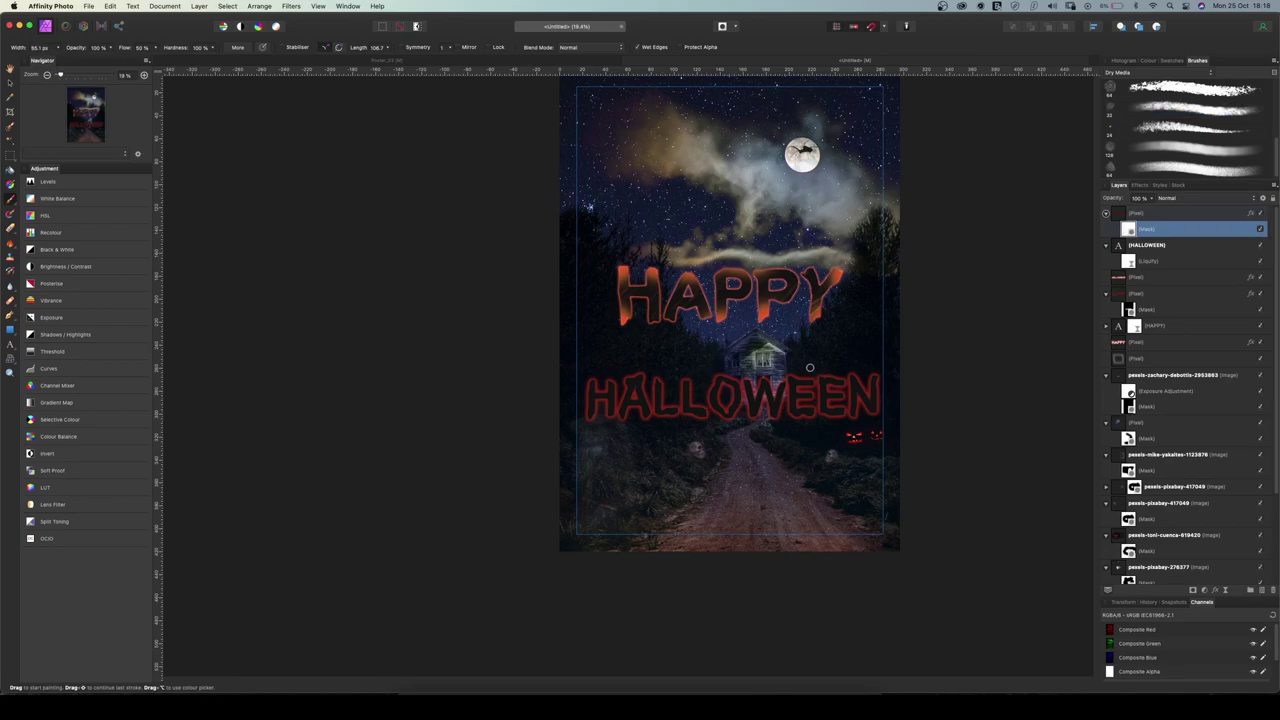
{"action": "key", "text": "bracketright"}
{"action": "key", "text": "bracketright"}
{"action": "mouse_move", "coordinate": [642, 384]}
{"action": "left_mouse_down"}
{"action": "mouse_move", "coordinate": [578, 371]}
{"action": "mouse_move", "coordinate": [615, 385]}
{"action": "mouse_move", "coordinate": [591, 406]}
{"action": "mouse_move", "coordinate": [628, 425]}
{"action": "mouse_move", "coordinate": [625, 444]}
{"action": "mouse_move", "coordinate": [674, 419]}
{"action": "mouse_move", "coordinate": [656, 434]}
{"action": "mouse_move", "coordinate": [902, 405]}
{"action": "left_mouse_up"}
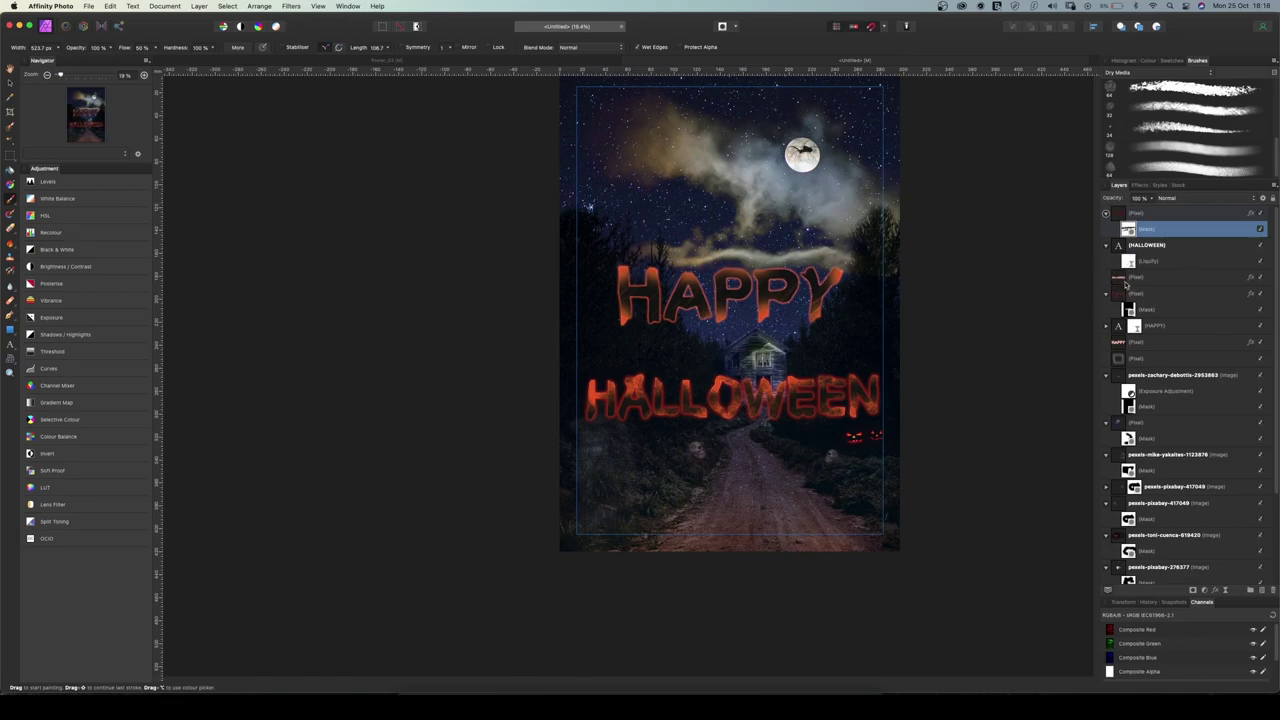
{"action": "left_click", "coordinate": [1127, 311]}
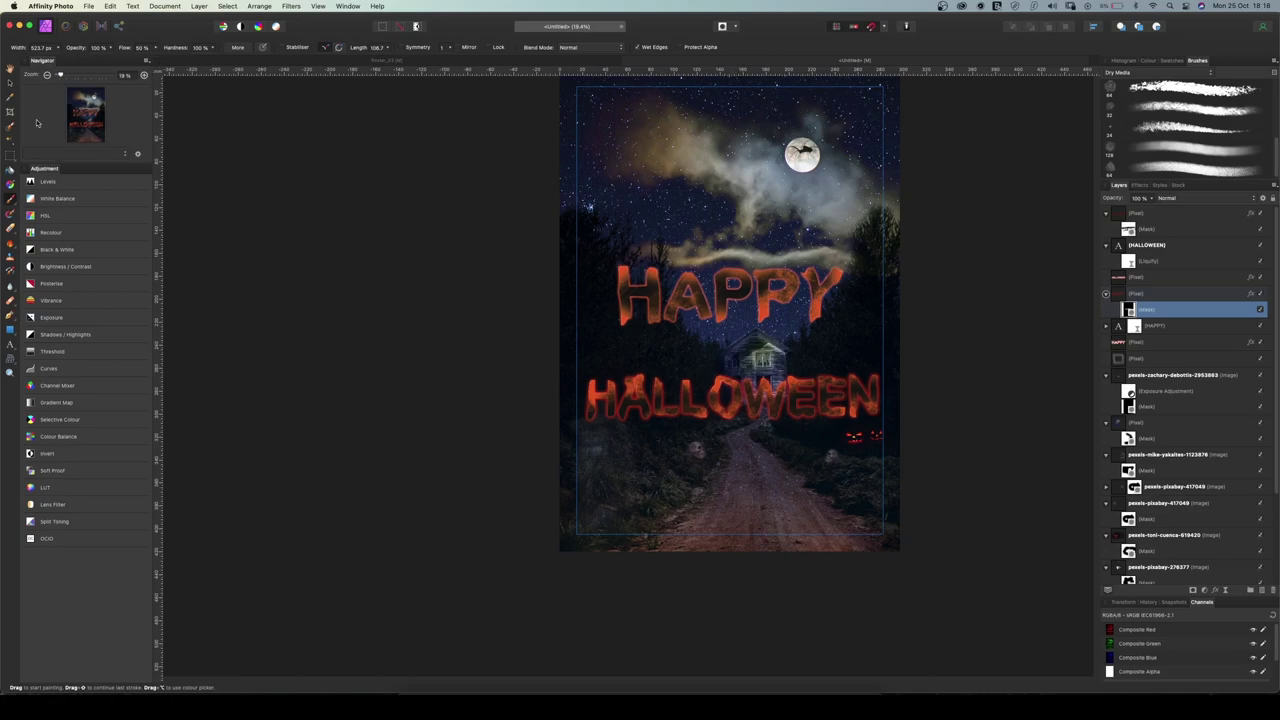
Check the Poster_03 reference document, and draw a full-width rectangle over the new poster's bottom edge, placed above all other layers
{"action": "left_click", "coordinate": [458, 62]}
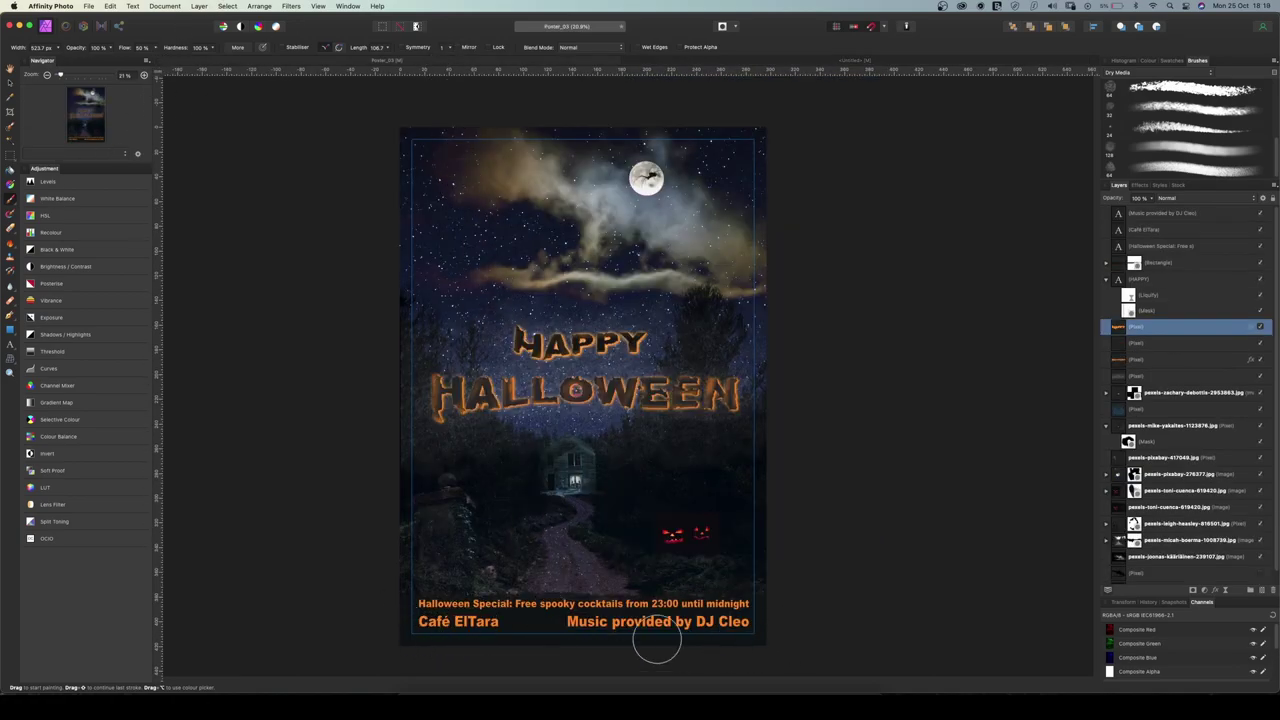
{"action": "left_click", "coordinate": [772, 61]}
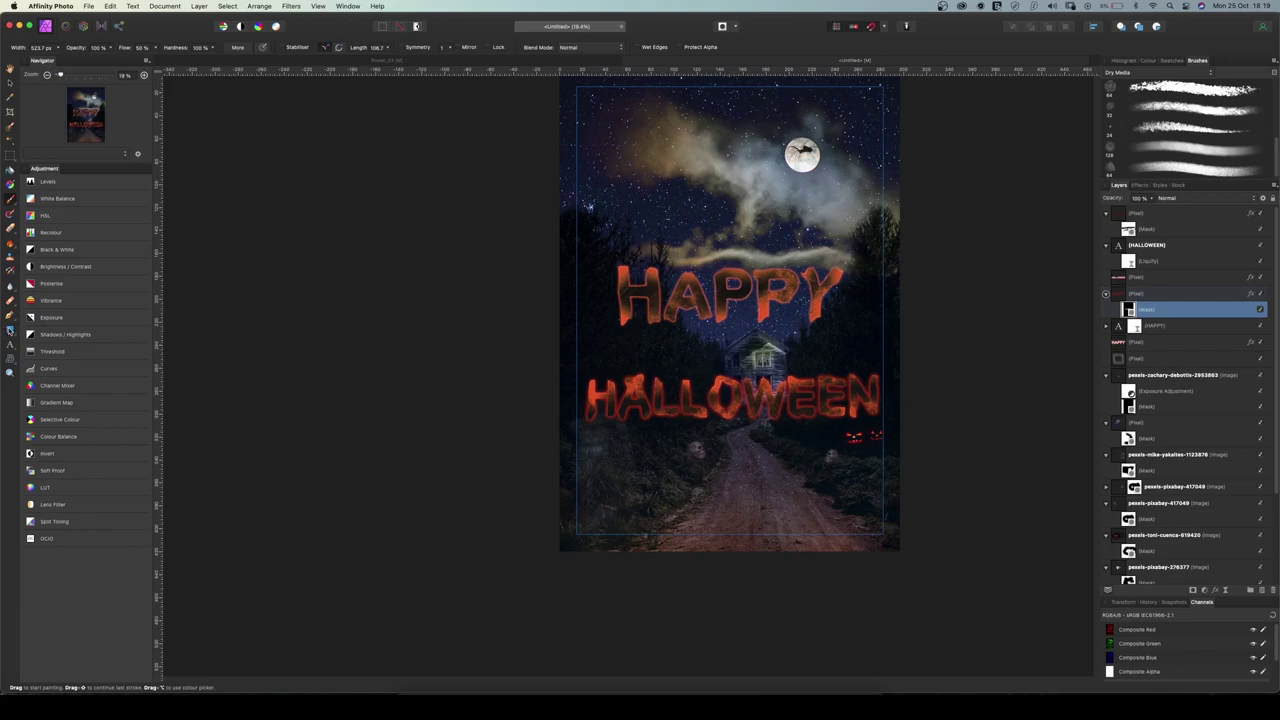
{"action": "left_click", "coordinate": [9, 330]}
{"action": "left_click", "coordinate": [55, 332]}
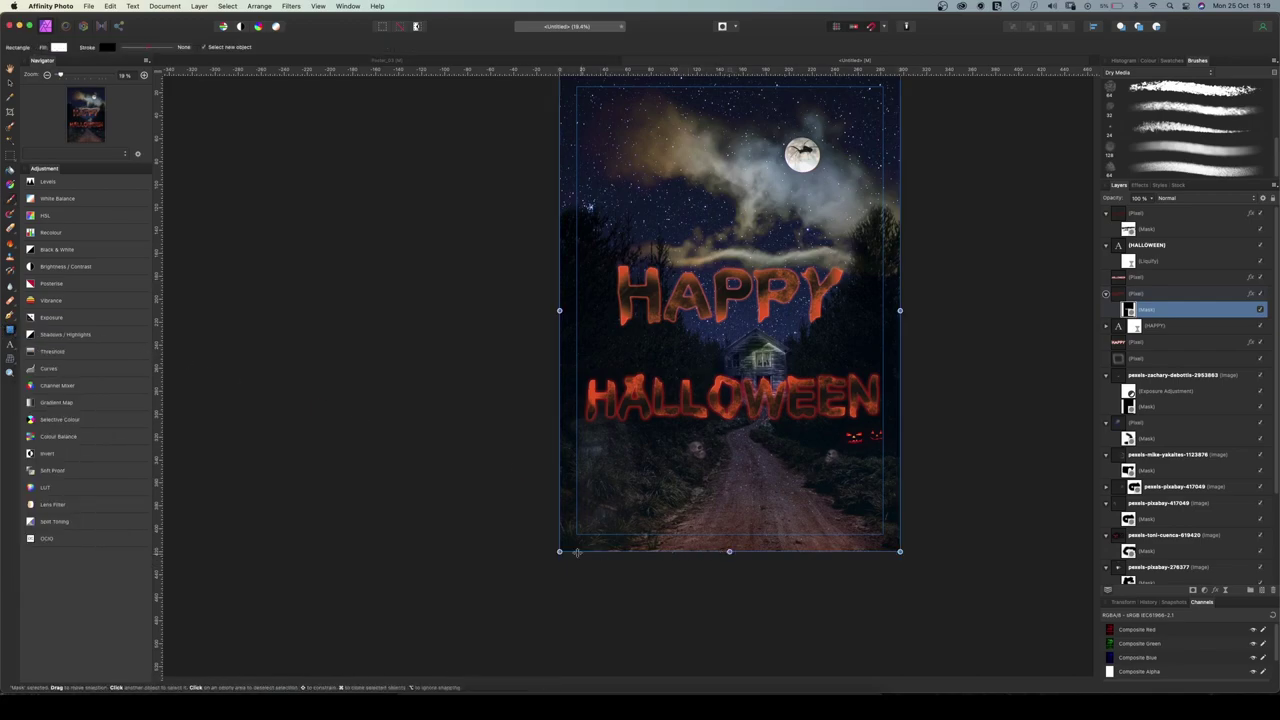
{"action": "left_click_drag", "start_coordinate": [546, 557], "coordinate": [987, 506]}
{"action": "left_click_drag", "start_coordinate": [1160, 300], "coordinate": [1120, 218]}
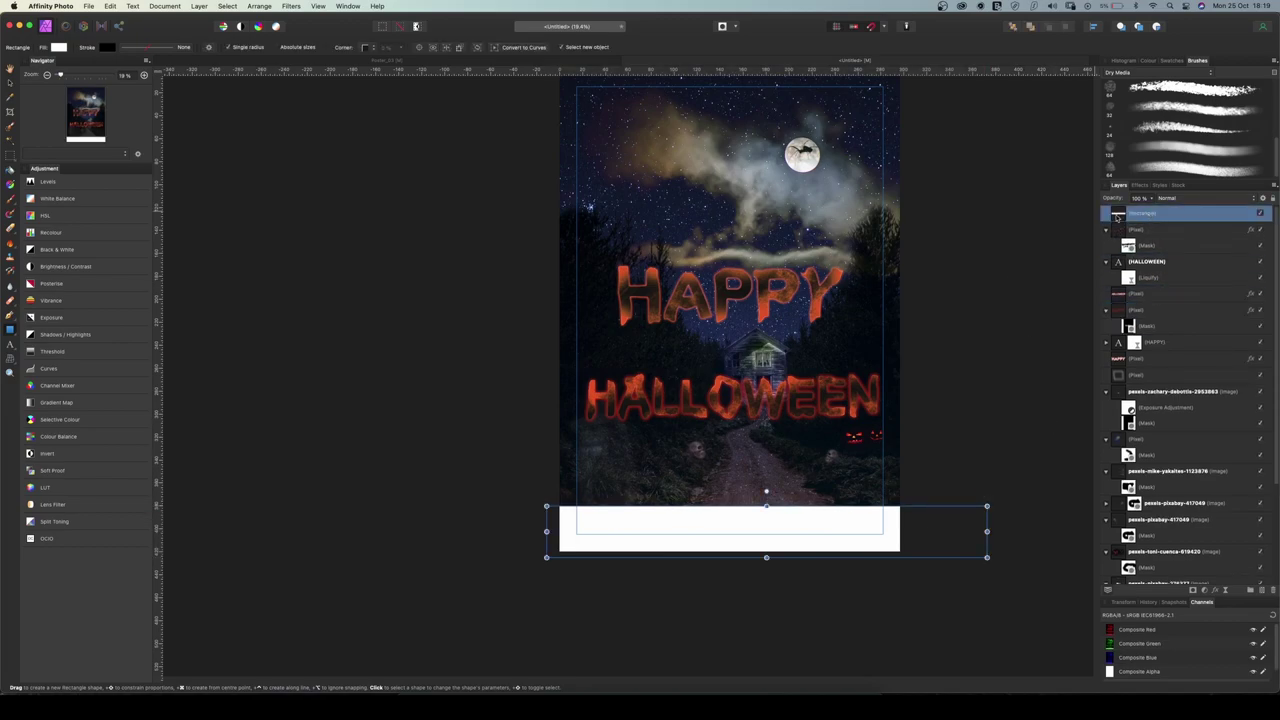
Swap the rectangle's fill and stroke colours to give it a black fill and a white stroke
{"action": "left_click", "coordinate": [1148, 60]}
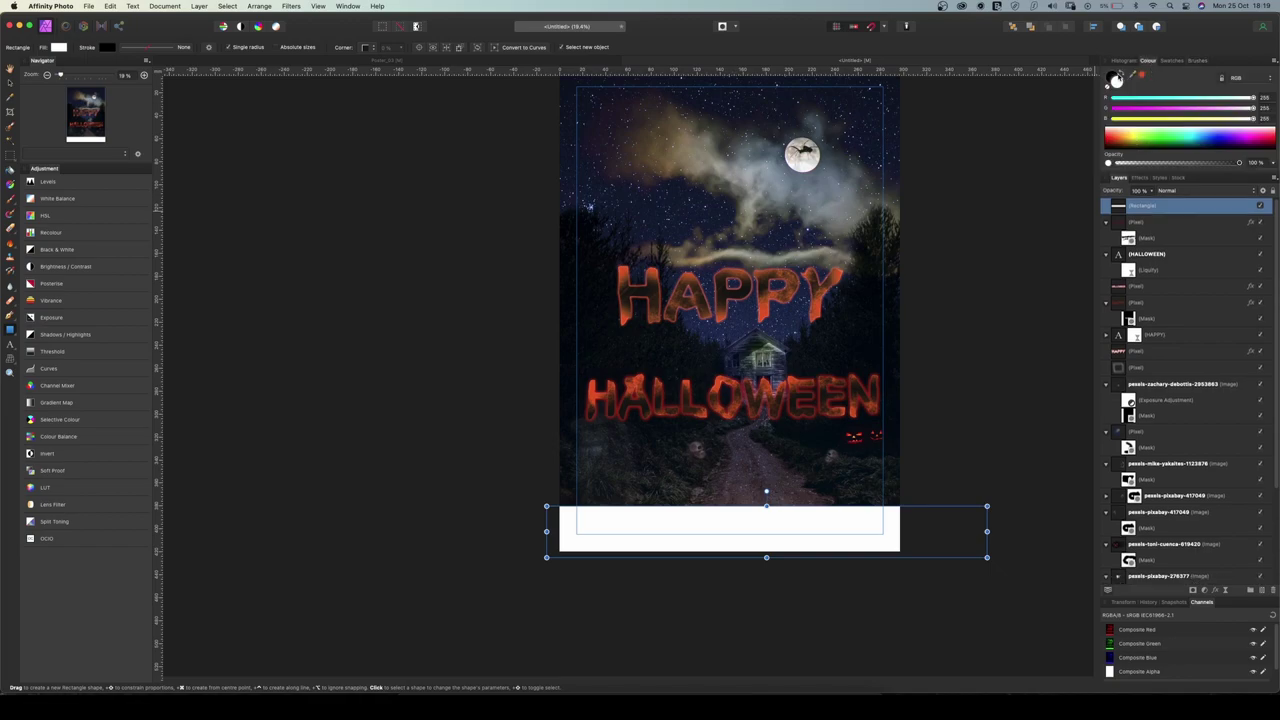
{"action": "left_click", "coordinate": [1117, 78]}
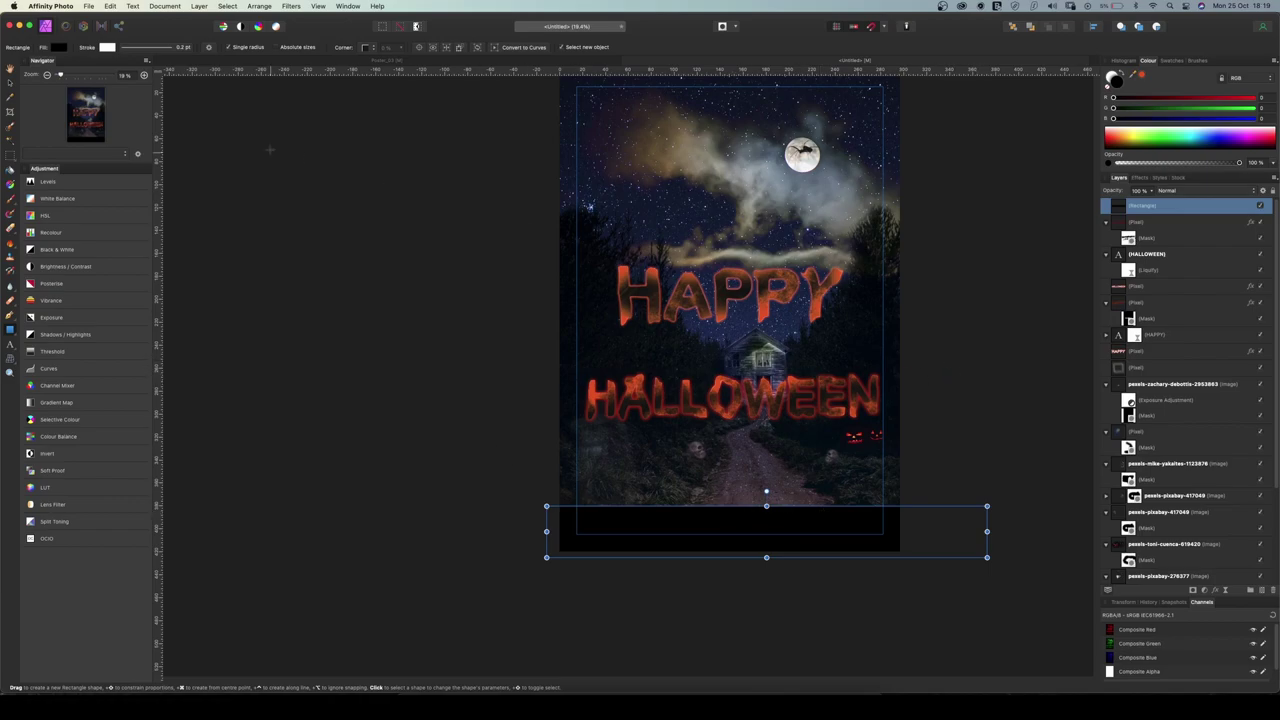
{"action": "left_click", "coordinate": [10, 84]}
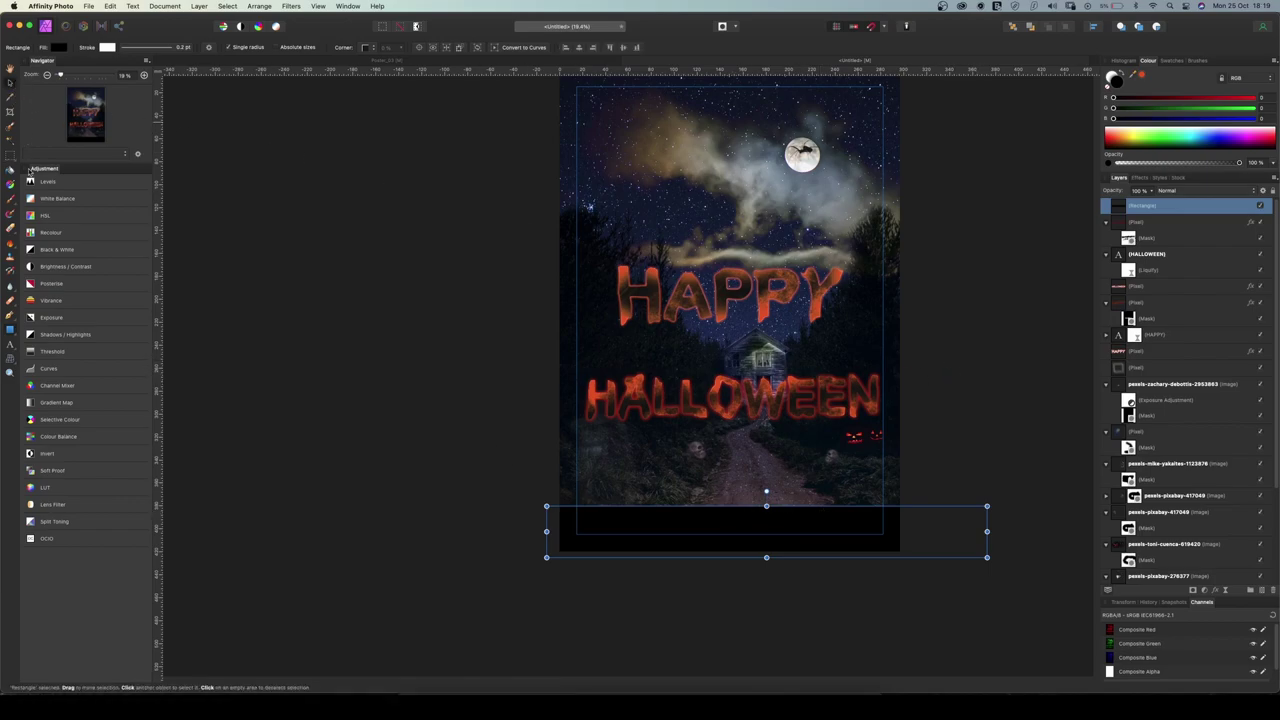
{"action": "left_click", "coordinate": [10, 344]}
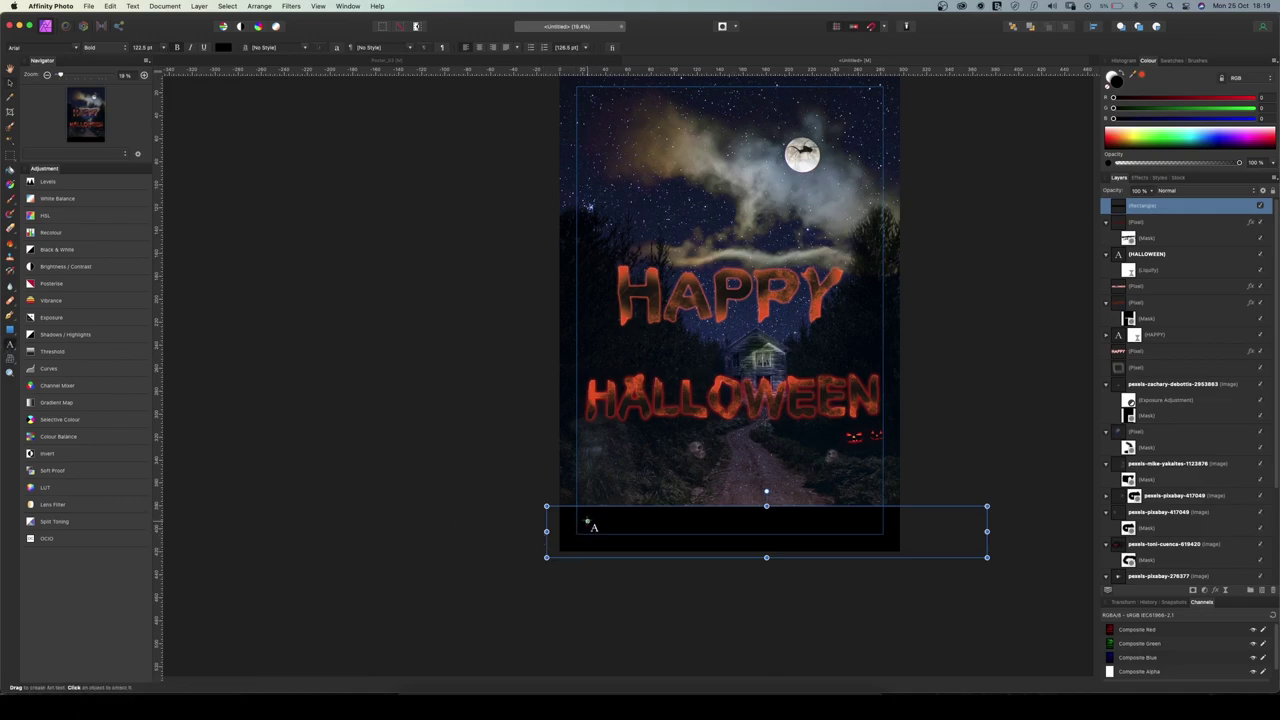
{"action": "left_click", "coordinate": [590, 528]}
{"action": "type", "text": "asdasdasda"}
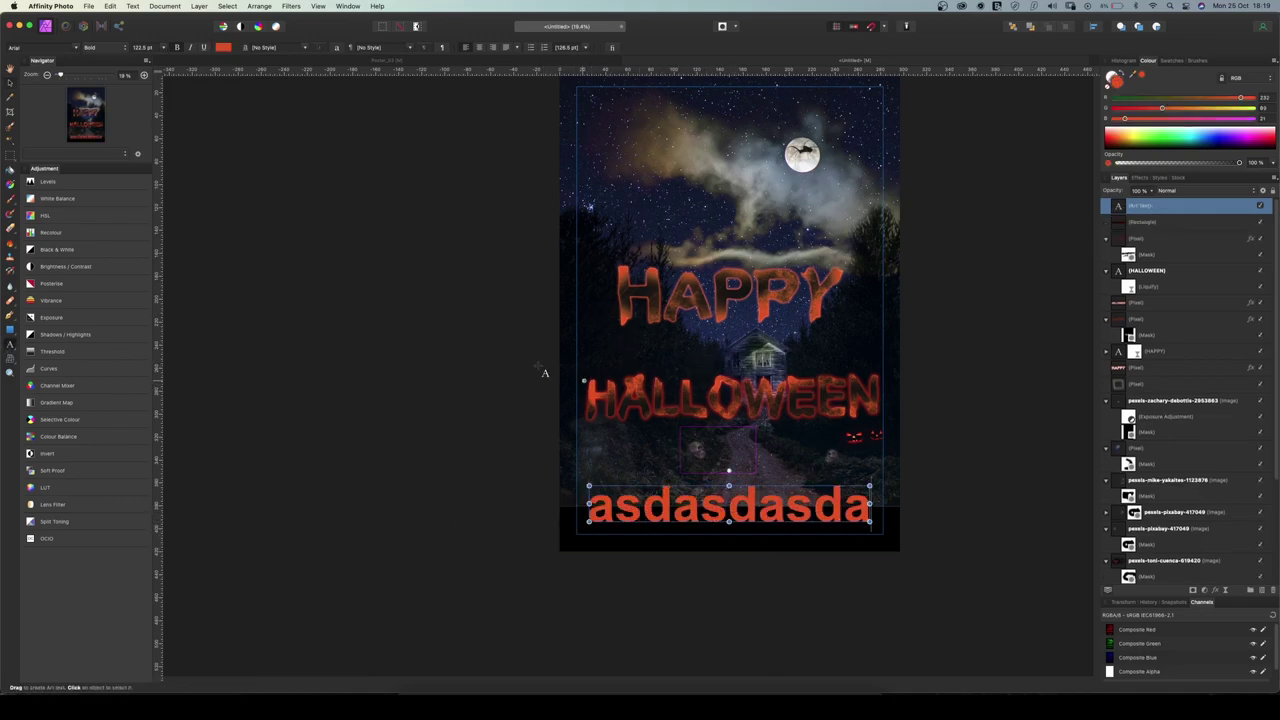
{"action": "left_click", "coordinate": [9, 84]}
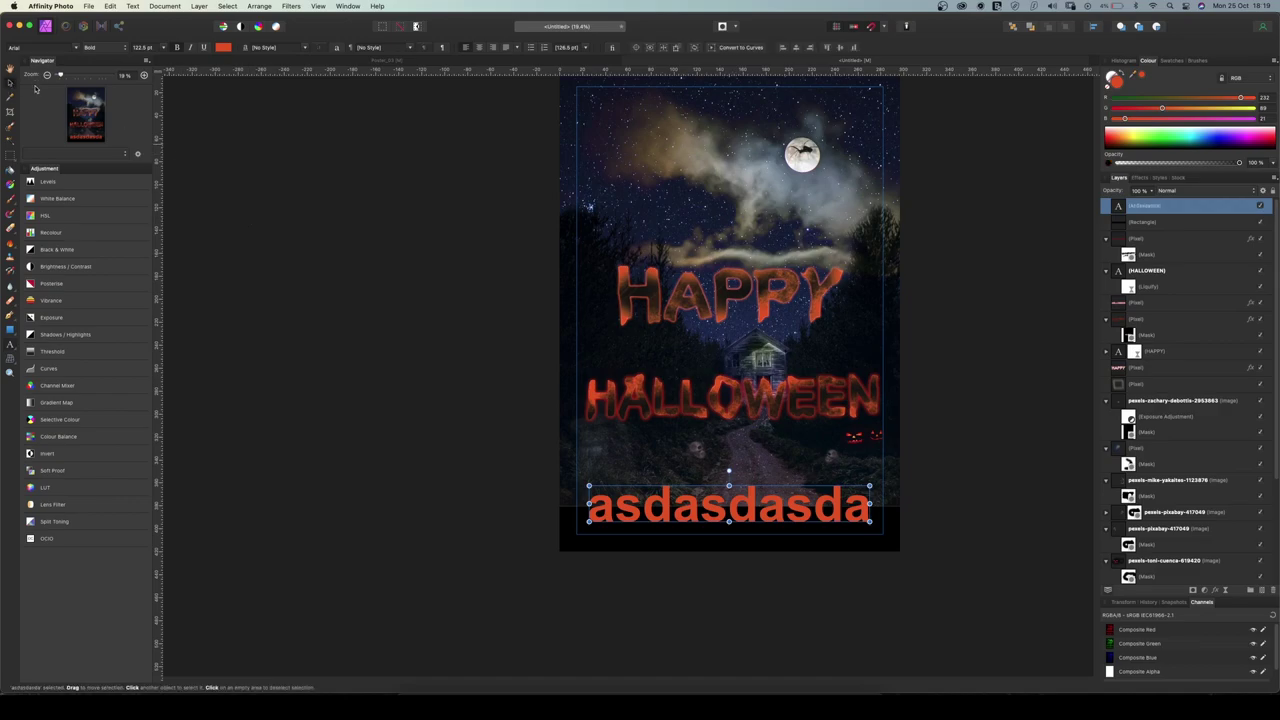
{"action": "key", "text": "Delete"}
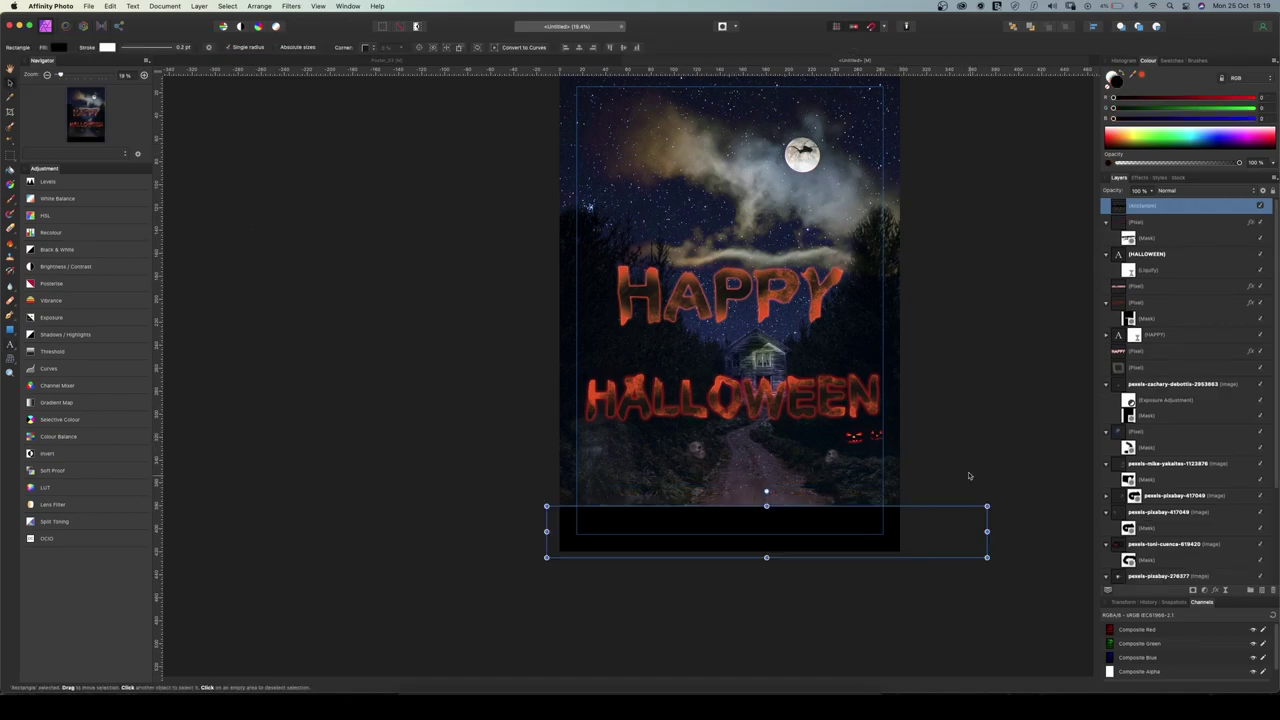